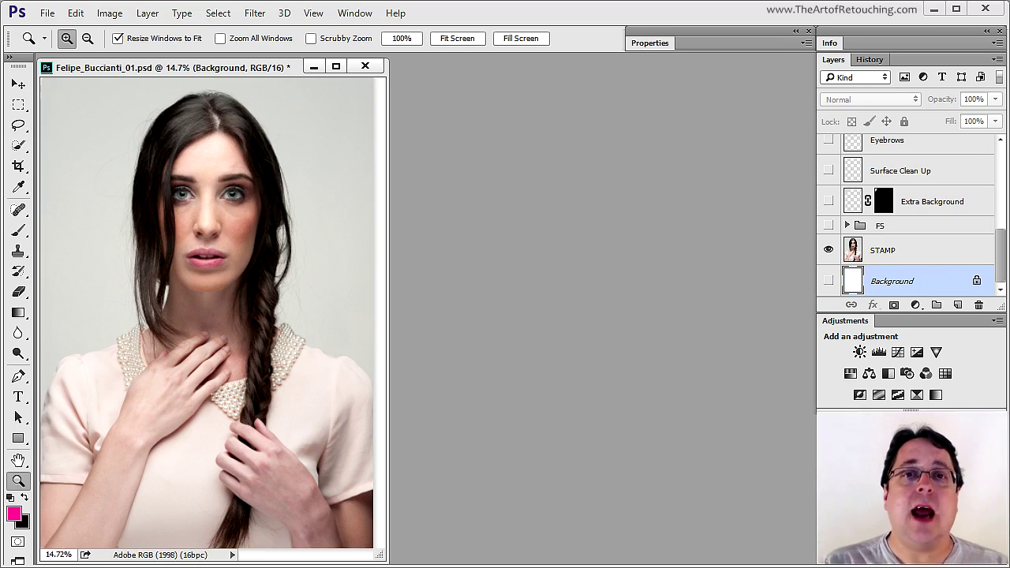
- Compare the retouched hair and forehead at 50% with the original by isolating the STAMP layer and restoring the other layers
{"action": "key", "text": "F12"}
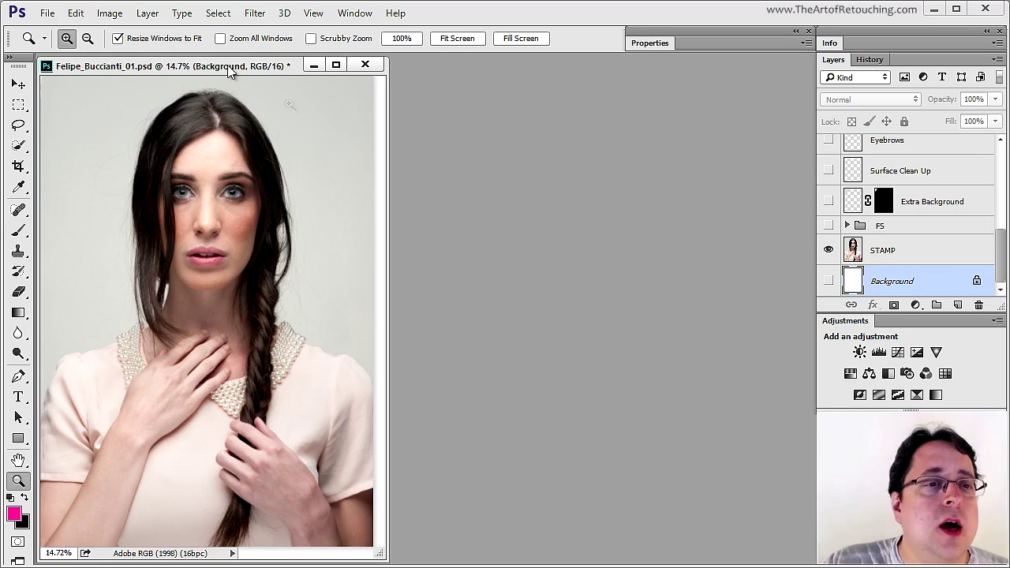
{"action": "left_click", "coordinate": [834, 253], "text": "alt"}
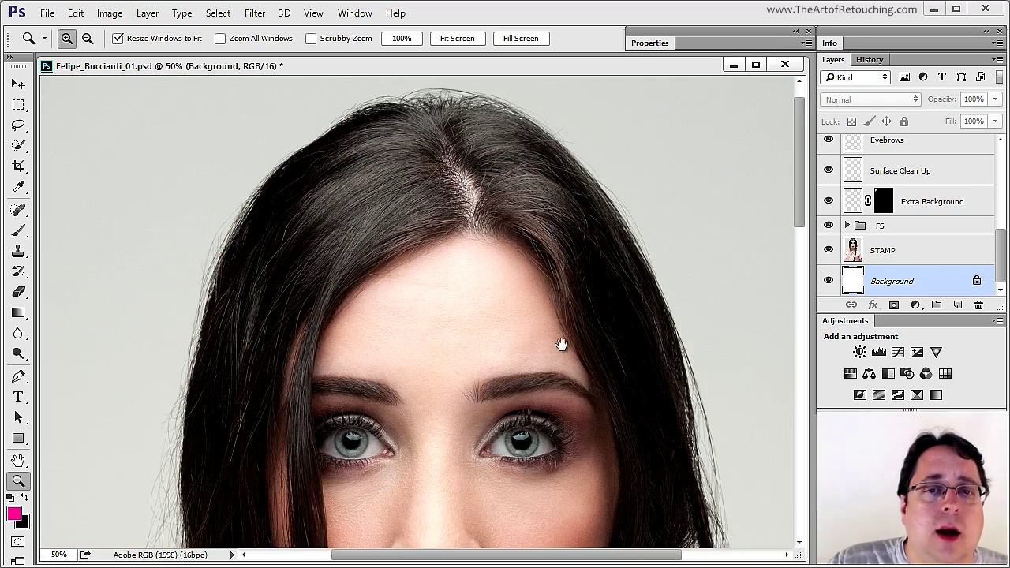
{"action": "left_click", "coordinate": [831, 259], "text": "alt"}
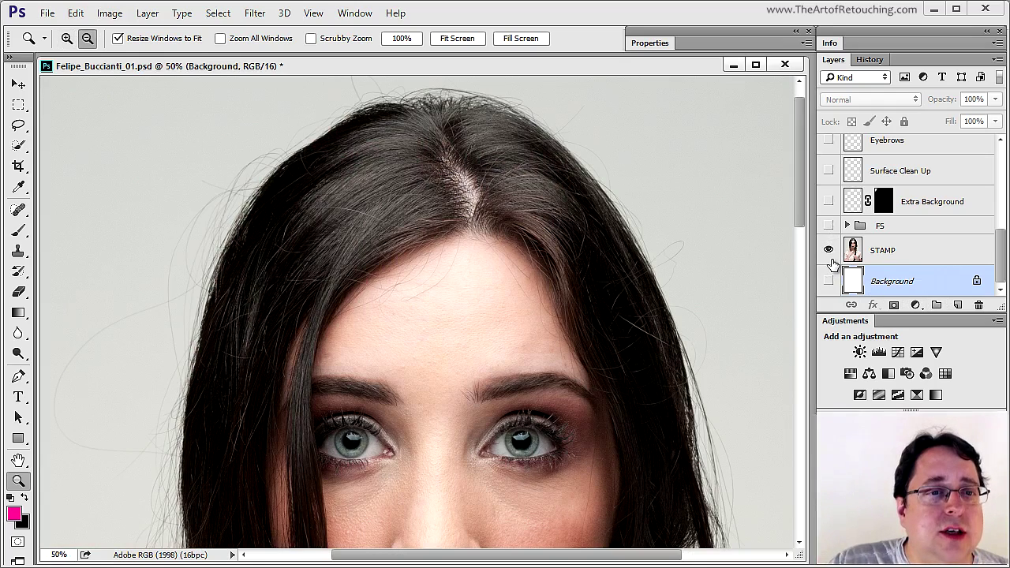
{"action": "left_click", "coordinate": [831, 259], "text": "alt"}
{"action": "left_click", "coordinate": [832, 259], "text": "alt"}
{"action": "left_click", "coordinate": [832, 259], "text": "alt"}
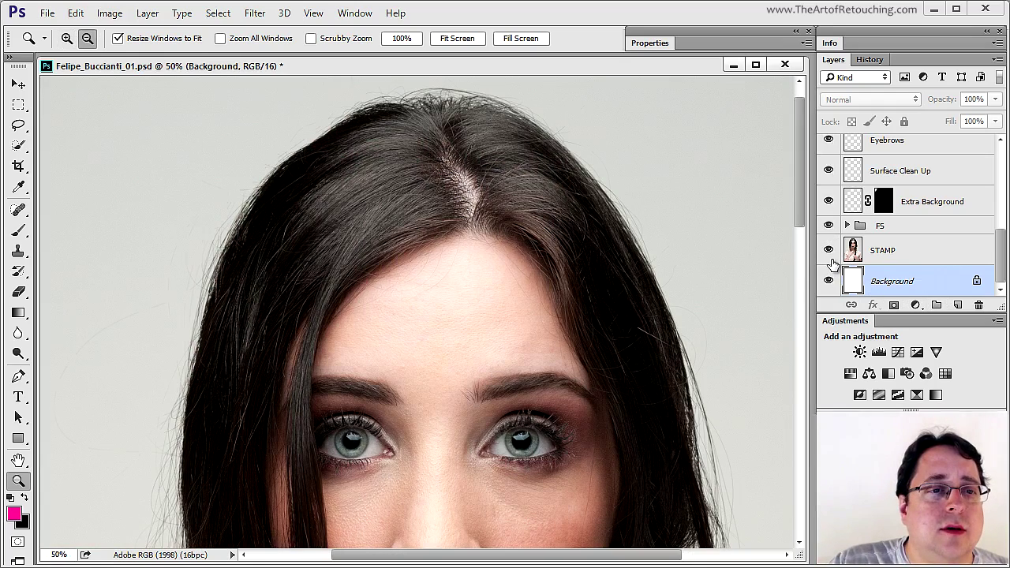
- Compare the retouched face, from the eyes to the chin, with the original by repeatedly isolating the STAMP layer
{"action": "left_click_drag", "start_coordinate": [654, 379], "coordinate": [659, 124]}
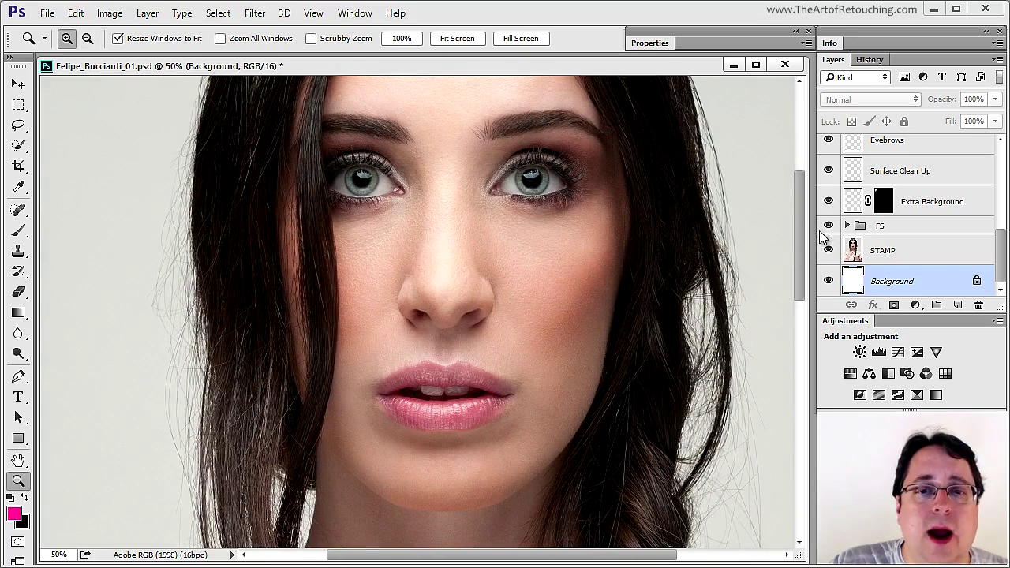
{"action": "left_click", "coordinate": [829, 254], "text": "alt"}
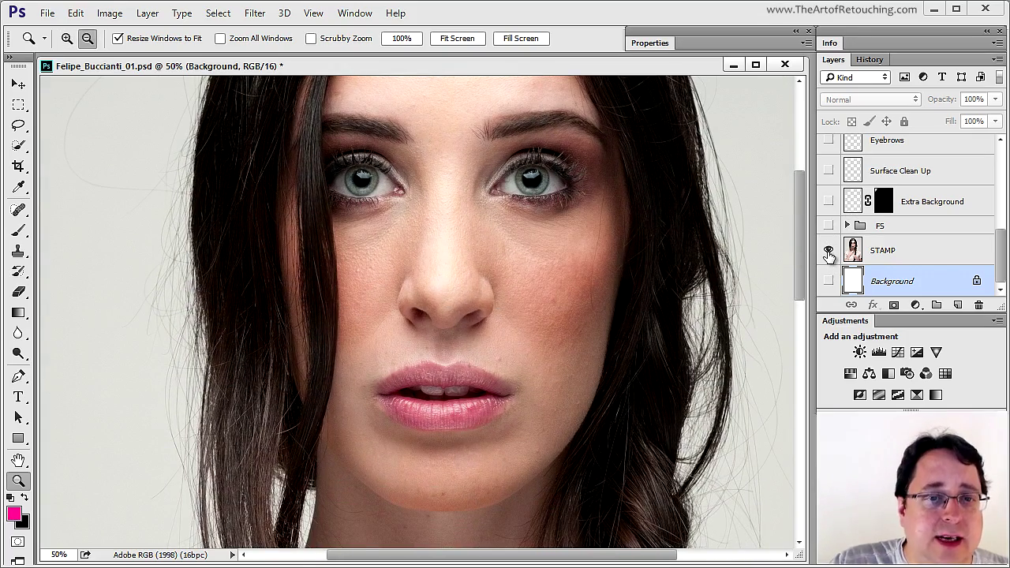
{"action": "left_click", "coordinate": [828, 254], "text": "alt"}
{"action": "left_click", "coordinate": [829, 255], "text": "alt"}
{"action": "left_click", "coordinate": [829, 255], "text": "alt"}
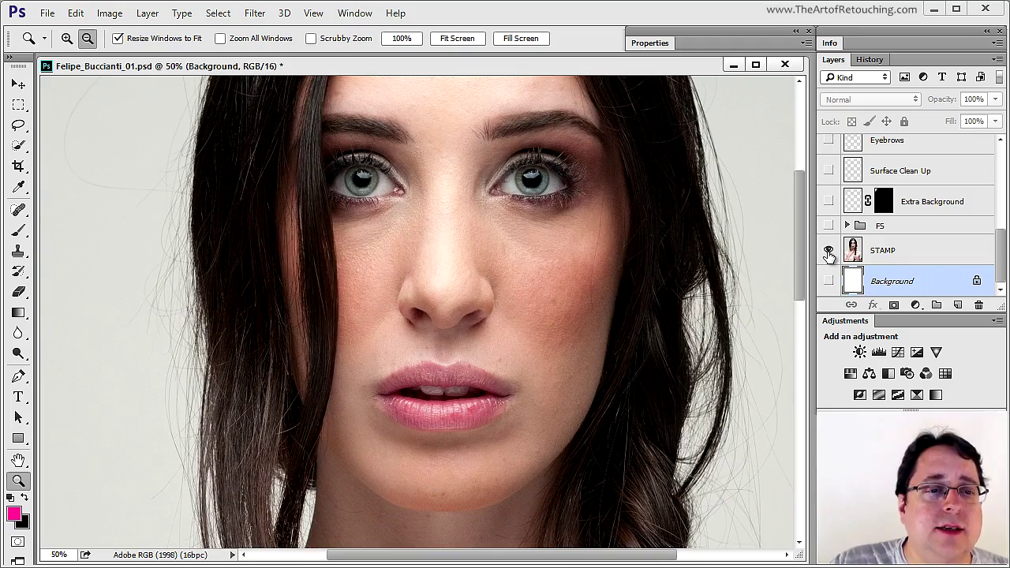
- Compare the hands, forearms and end of the braid before and after retouching by isolating STAMP, and return to the whole image
{"action": "scroll", "coordinate": [754, 286], "scroll_direction": "down", "scroll_amount": 10}
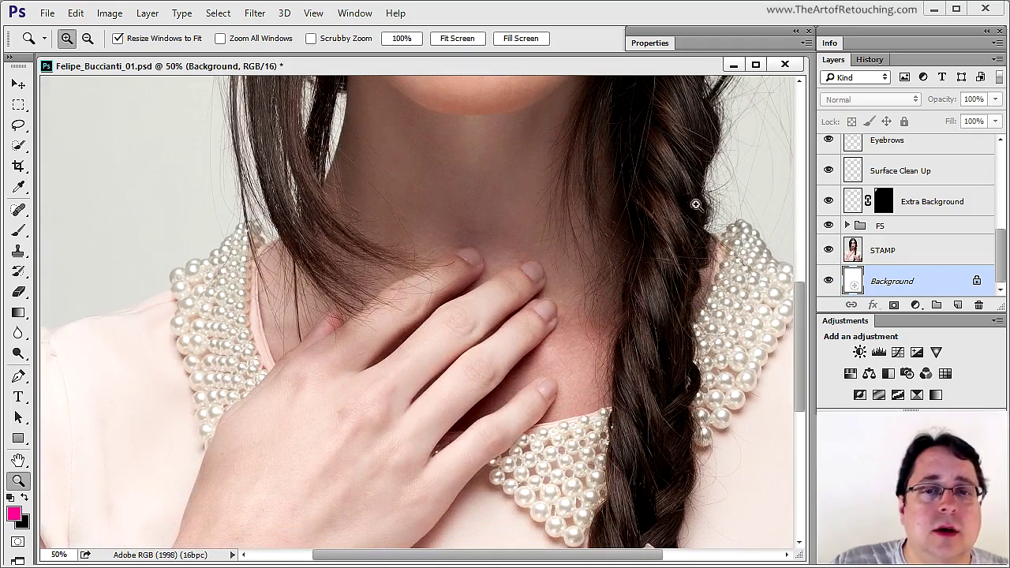
{"action": "left_click_drag", "start_coordinate": [686, 416], "coordinate": [695, 97]}
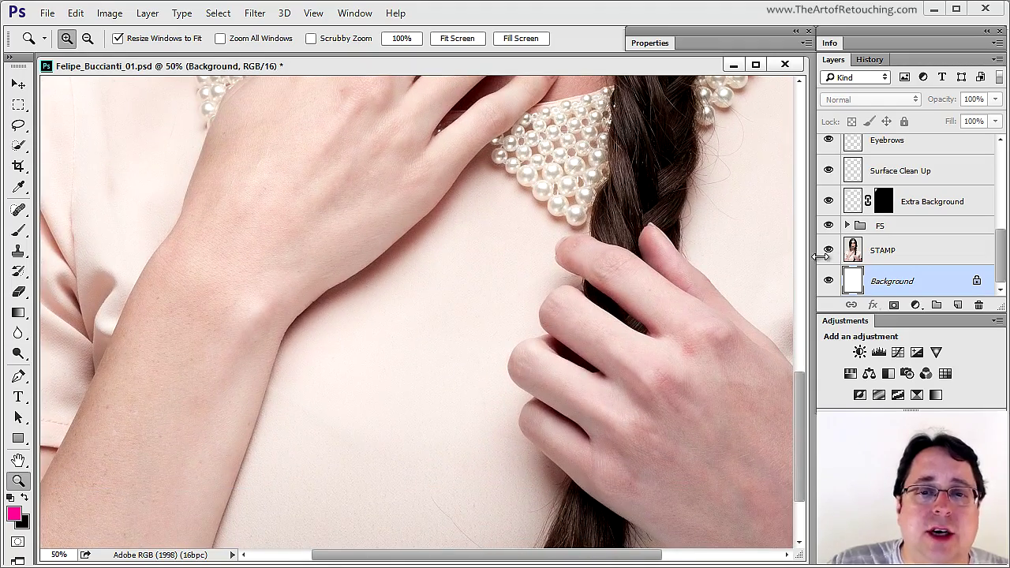
{"action": "left_click", "coordinate": [830, 251], "text": "alt"}
{"action": "left_click", "coordinate": [830, 251], "text": "alt"}
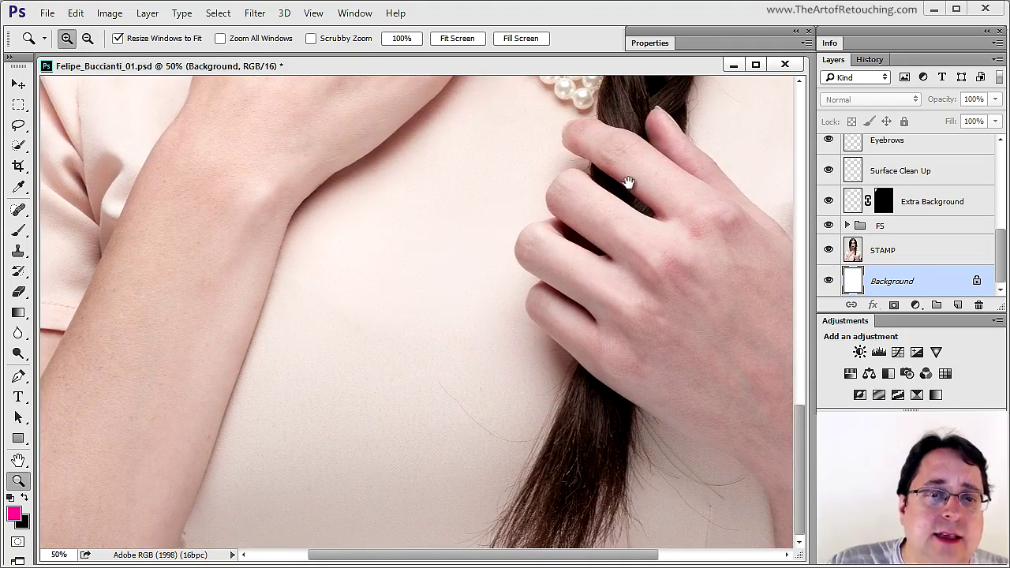
{"action": "left_click_drag", "start_coordinate": [628, 402], "coordinate": [629, 183]}
{"action": "left_click", "coordinate": [828, 251], "text": "alt"}
{"action": "left_click", "coordinate": [828, 251], "text": "alt"}
{"action": "key", "text": "ctrl+0"}
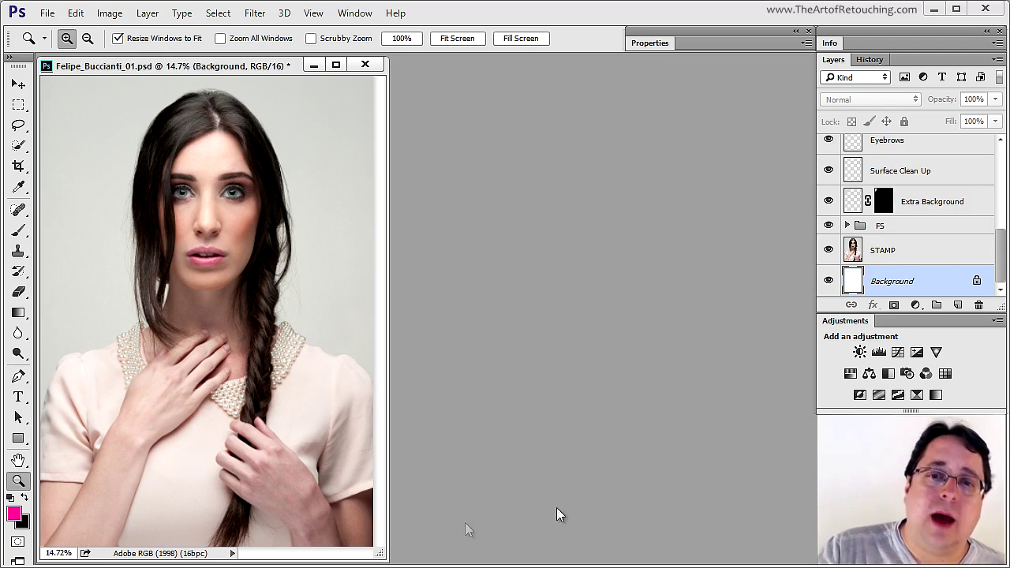
- Hide and delete the locked white Background layer below STAMP
{"action": "mouse_move", "coordinate": [1001, 261]}
{"action": "left_mouse_down"}
{"action": "mouse_move", "coordinate": [1000, 178]}
{"action": "mouse_move", "coordinate": [994, 292]}
{"action": "left_mouse_up"}
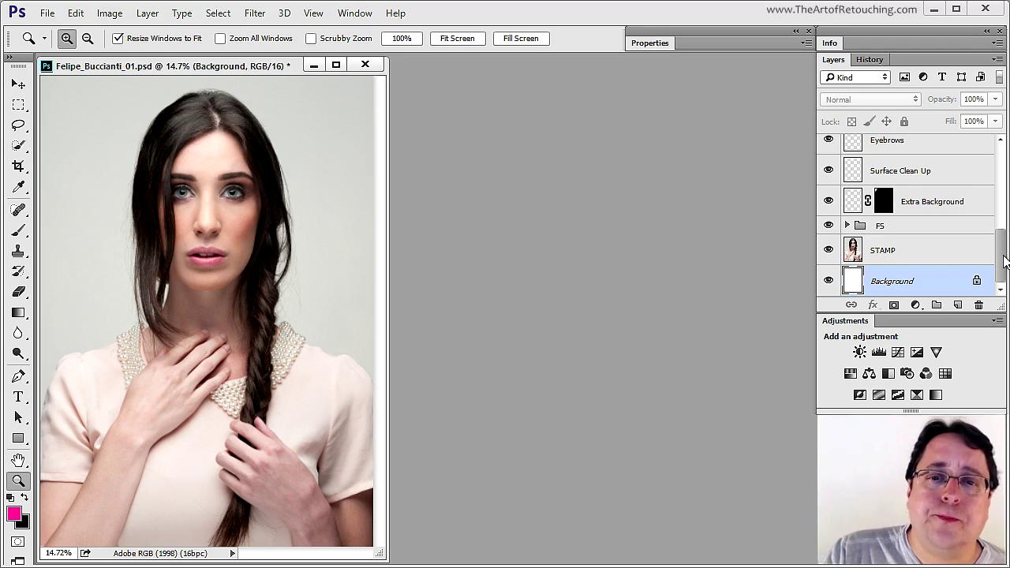
{"action": "left_click_drag", "start_coordinate": [1004, 267], "coordinate": [1005, 168]}
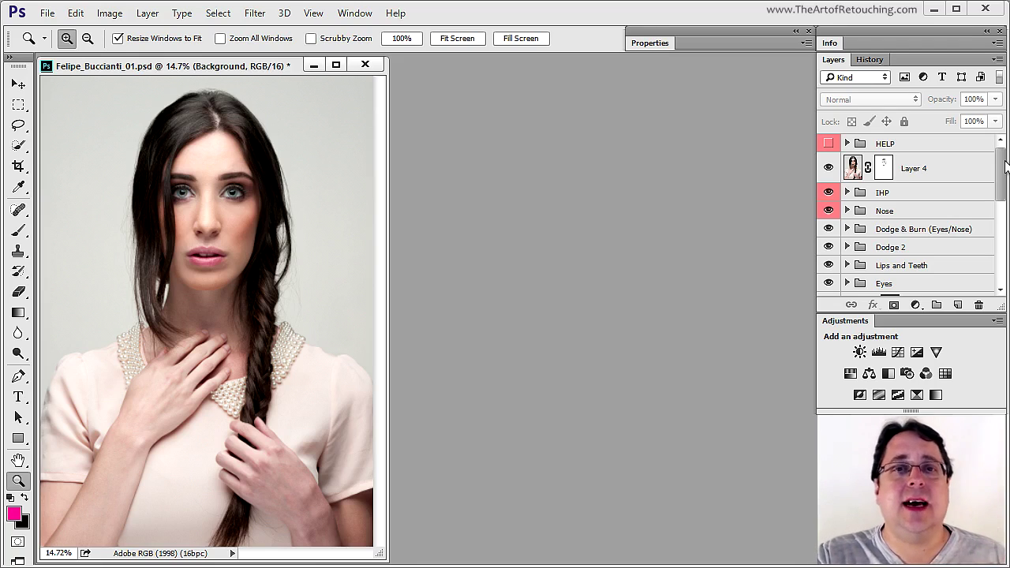
{"action": "left_click_drag", "start_coordinate": [1004, 167], "coordinate": [1001, 262]}
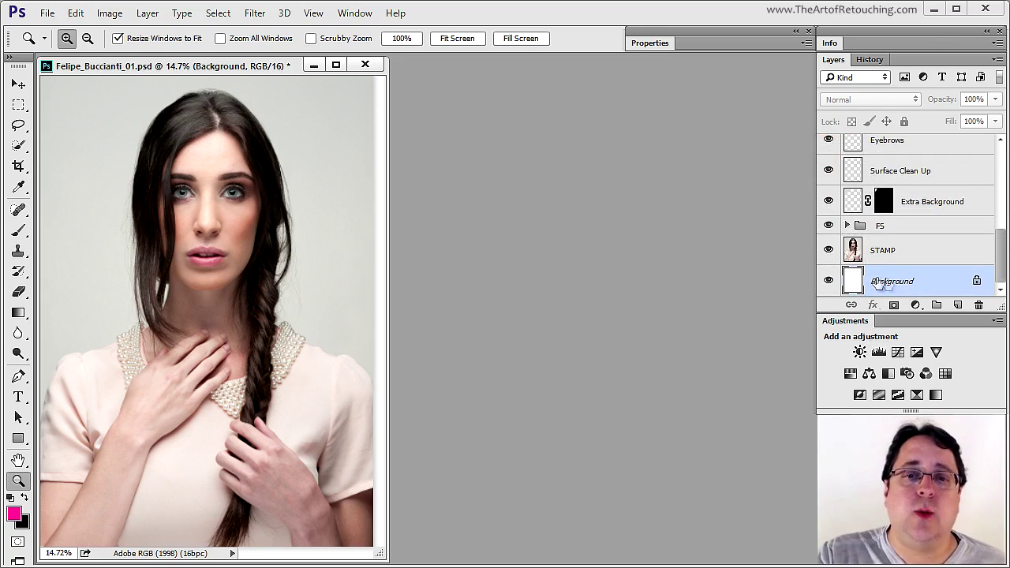
{"action": "left_click", "coordinate": [829, 281]}
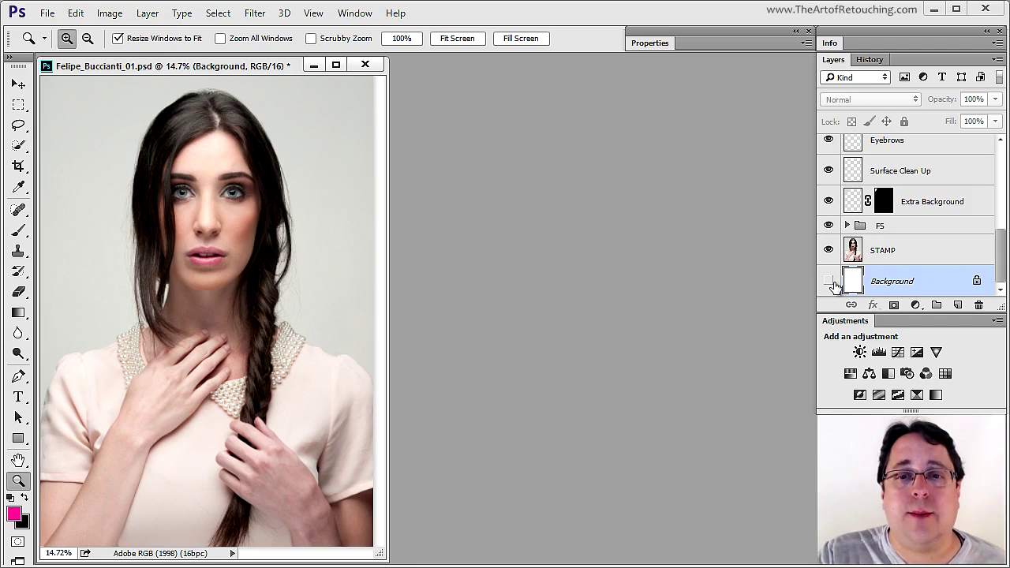
{"action": "left_click_drag", "start_coordinate": [895, 273], "coordinate": [979, 307]}
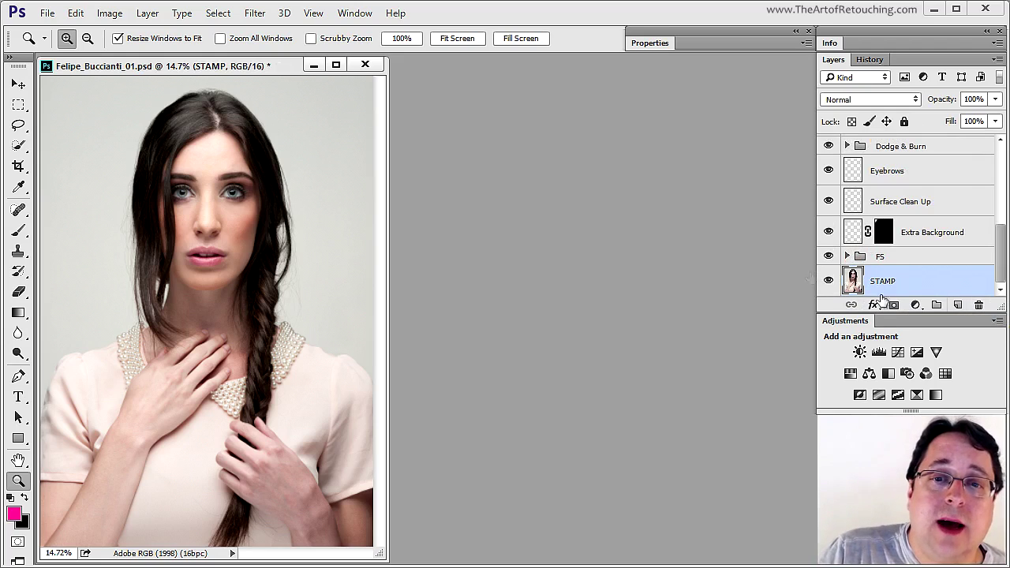
- Hide the STAMP layer at the base of the stack and select Layer 4 below the HELP group
{"action": "left_click", "coordinate": [829, 281]}
{"action": "left_click", "coordinate": [829, 281]}
{"action": "scroll", "coordinate": [839, 276], "scroll_direction": "up", "scroll_amount": 10}
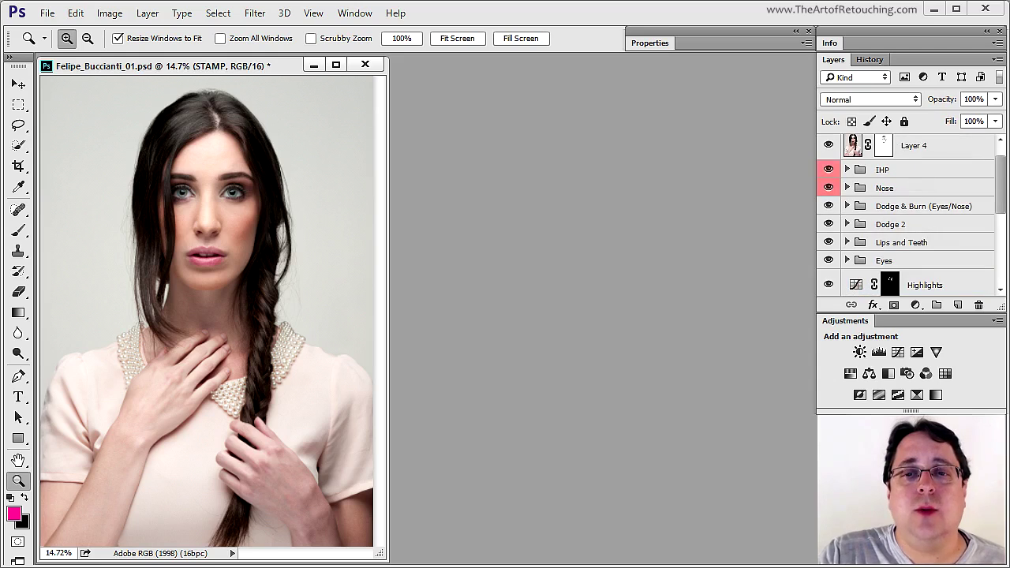
{"action": "scroll", "coordinate": [1000, 158], "scroll_direction": "up", "scroll_amount": 1}
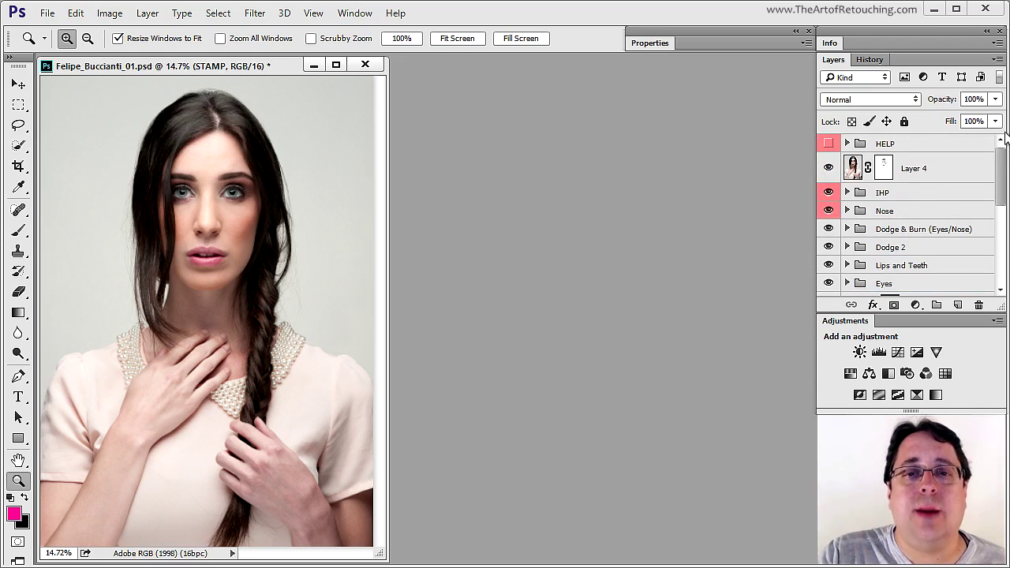
{"action": "left_click", "coordinate": [959, 169]}
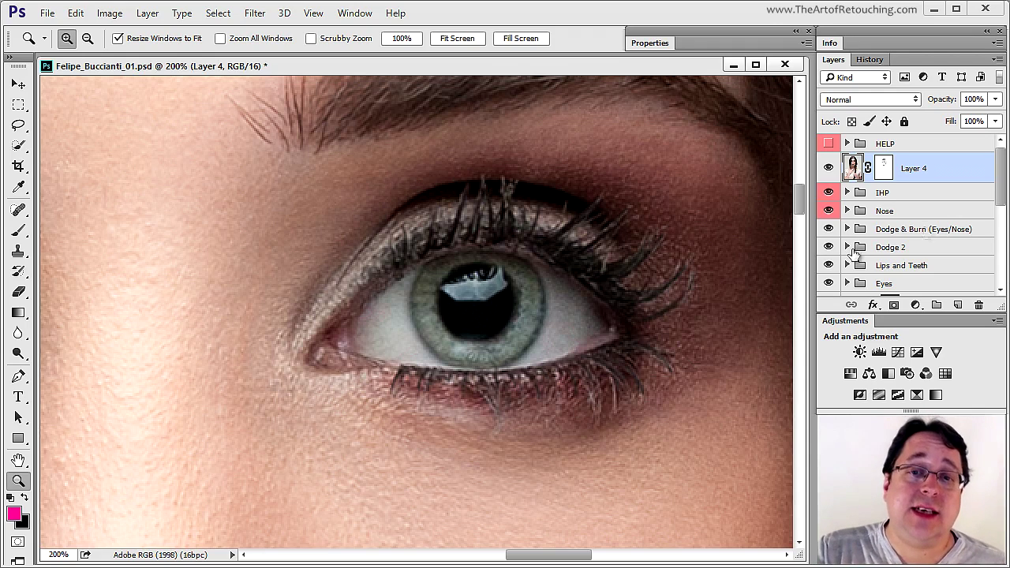
- Toggle the visibility of Layer 4 to check its effect around the eye at 200%, leaving it hidden
{"action": "scroll", "coordinate": [830, 197], "scroll_direction": "down", "scroll_amount": 5}
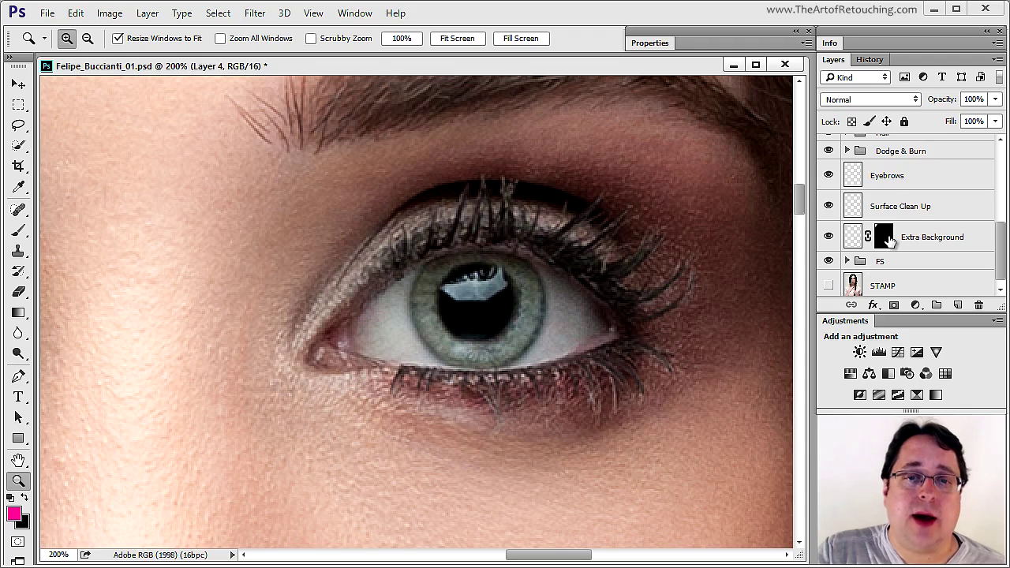
{"action": "scroll", "coordinate": [892, 245], "scroll_direction": "up", "scroll_amount": 5}
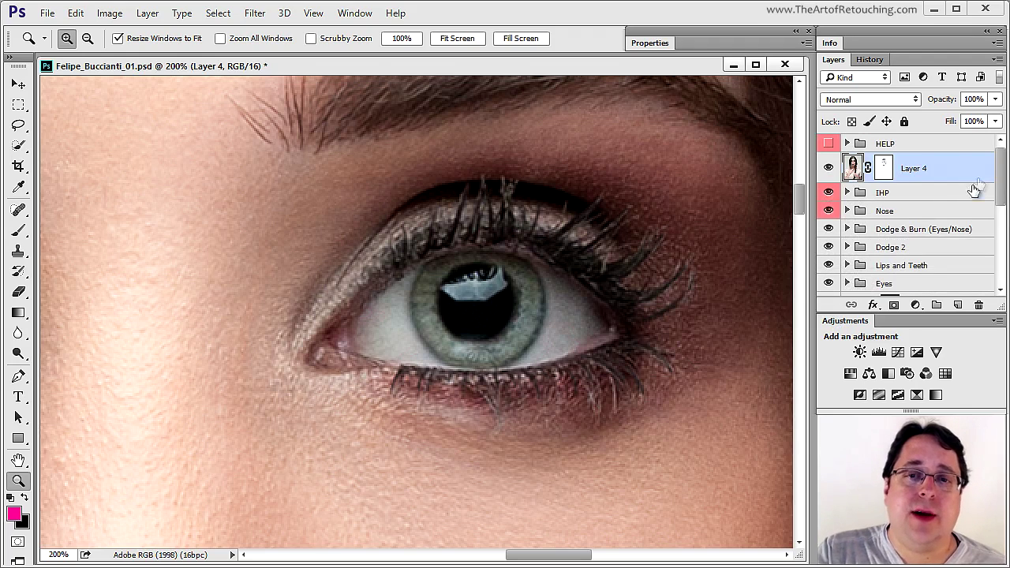
{"action": "left_click", "coordinate": [828, 168]}
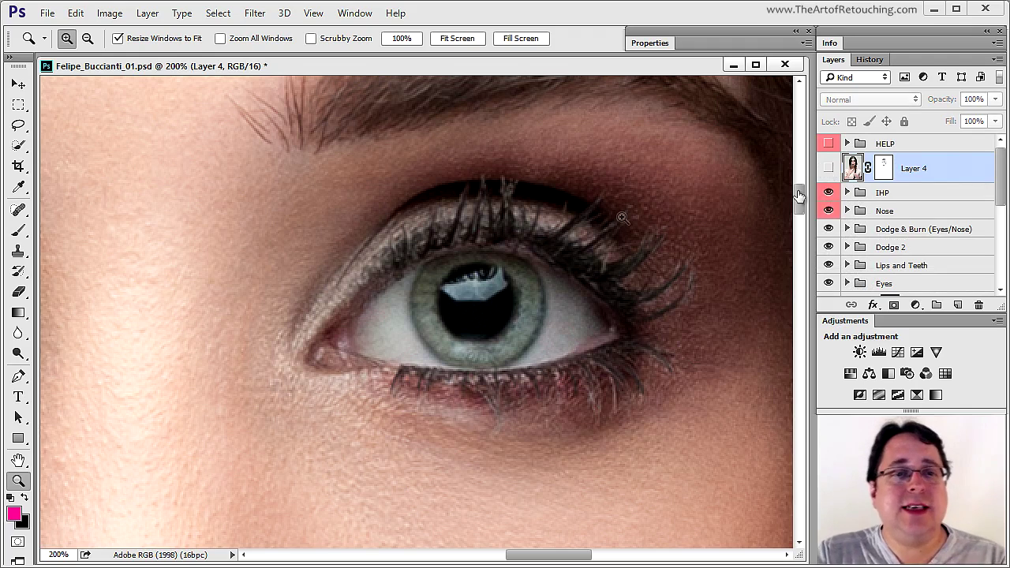
{"action": "left_click", "coordinate": [828, 168]}
{"action": "left_click", "coordinate": [828, 168]}
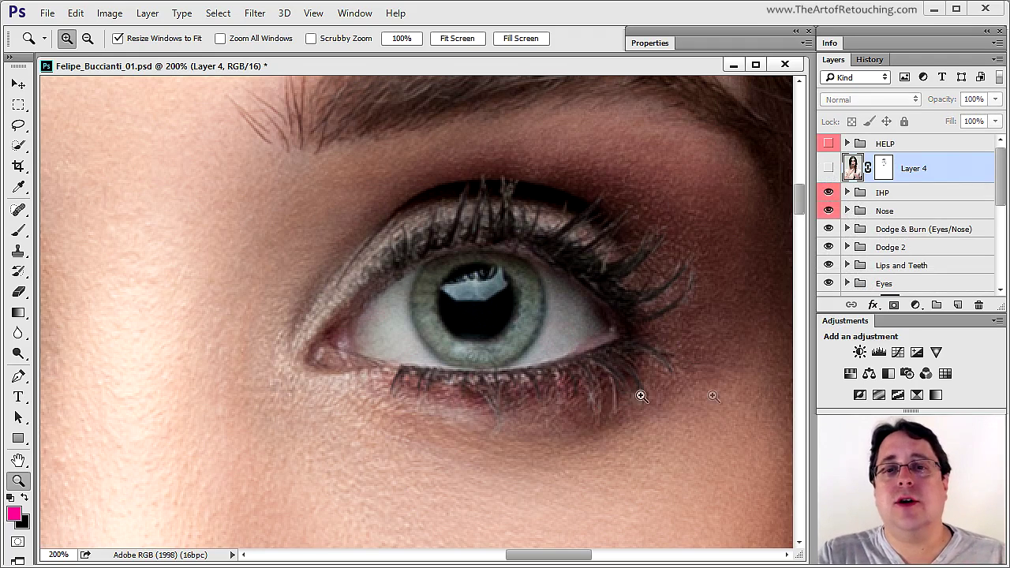
- Hide the IHP, Nose, Dodge & Burn (Eyes/Nose), Dodge 2, Lips and Teeth, and Eyes groups one by one
{"action": "left_click", "coordinate": [828, 192]}
{"action": "left_click", "coordinate": [828, 211]}
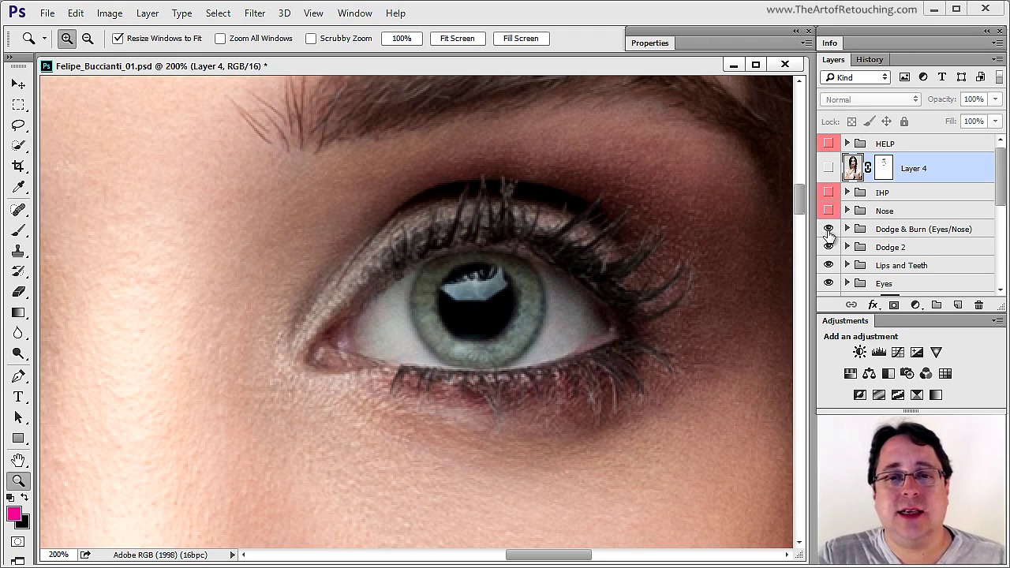
{"action": "left_click", "coordinate": [828, 229]}
{"action": "left_click", "coordinate": [829, 247]}
{"action": "left_click", "coordinate": [829, 265]}
{"action": "left_click", "coordinate": [829, 283]}
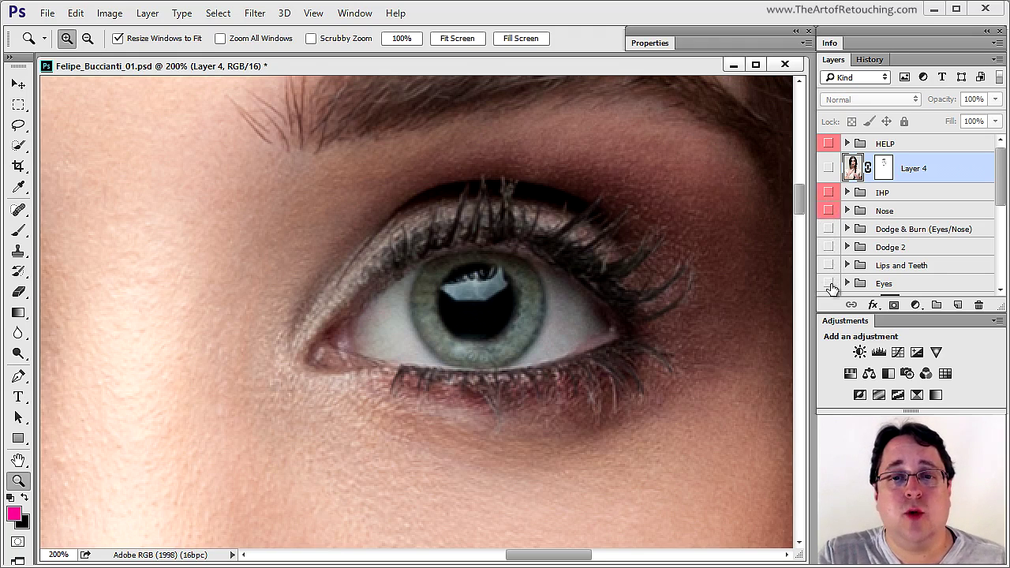
- Hide the remaining retouching layers from Highlights down to Extra Background, keeping only the FS group visible
{"action": "scroll", "coordinate": [829, 281], "scroll_direction": "down", "scroll_amount": 2}
{"action": "scroll", "coordinate": [830, 252], "scroll_direction": "down", "scroll_amount": 1}
{"action": "left_click", "coordinate": [828, 199]}
{"action": "left_click", "coordinate": [828, 241]}
{"action": "left_click", "coordinate": [829, 266]}
{"action": "scroll", "coordinate": [828, 264], "scroll_direction": "down", "scroll_amount": 2}
{"action": "left_click", "coordinate": [828, 258]}
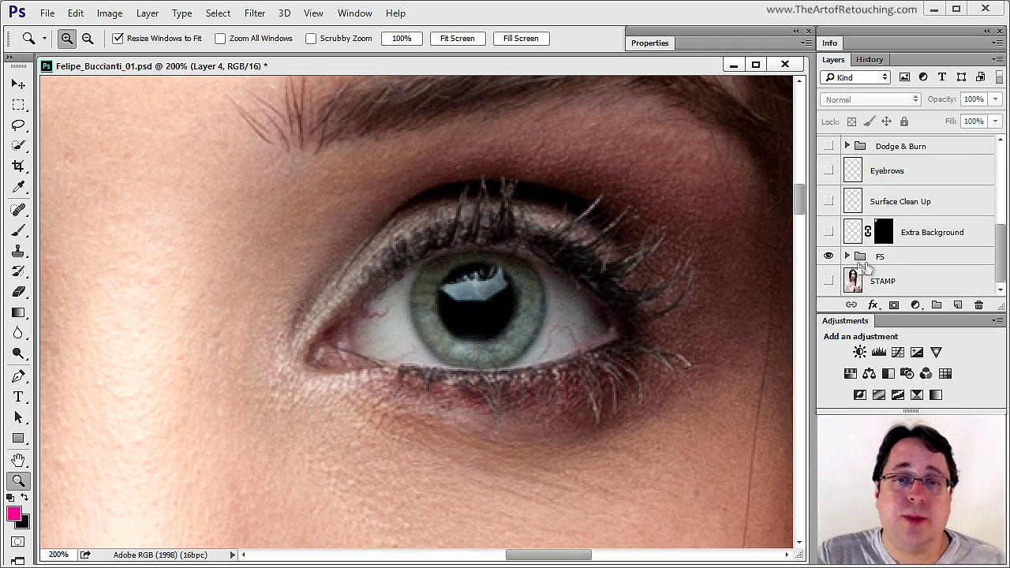
- Hide the FS group and toggle the STAMP layer to inspect the original eye, leaving every layer hidden
{"action": "left_click", "coordinate": [829, 281]}
{"action": "left_click", "coordinate": [829, 282]}
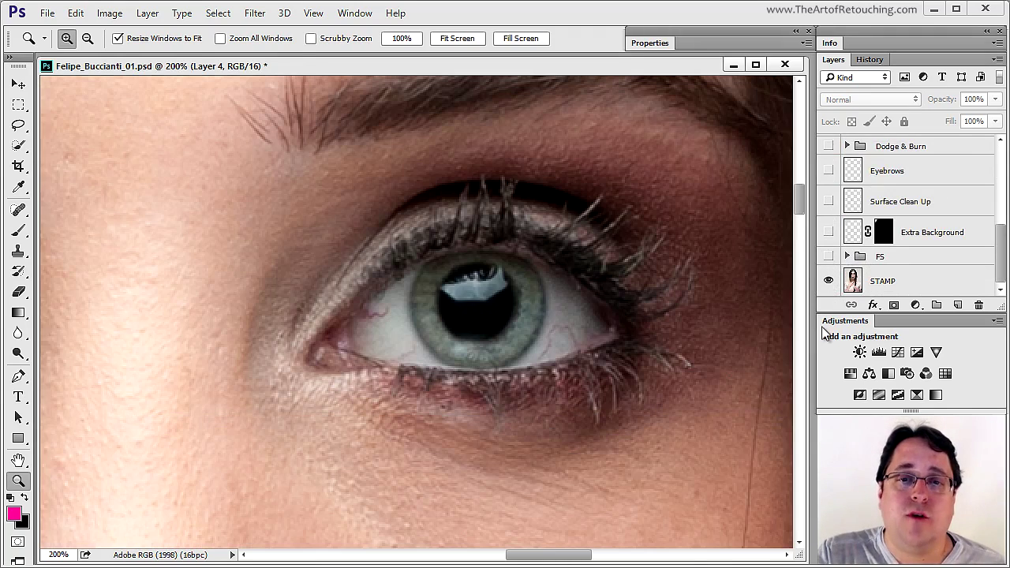
{"action": "left_click", "coordinate": [829, 281]}
{"action": "left_click", "coordinate": [828, 281]}
{"action": "left_click", "coordinate": [829, 281]}
- Show Layer 4 and toggle the FS group and STAMP layer beneath it to check how its transparent areas are filled
{"action": "scroll", "coordinate": [835, 243], "scroll_direction": "up", "scroll_amount": 5}
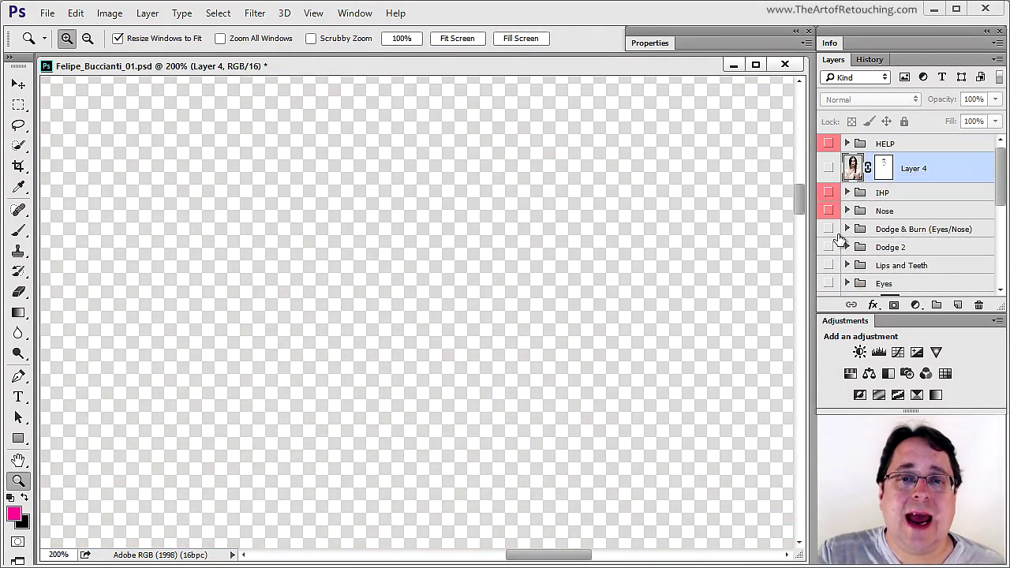
{"action": "left_click", "coordinate": [828, 168]}
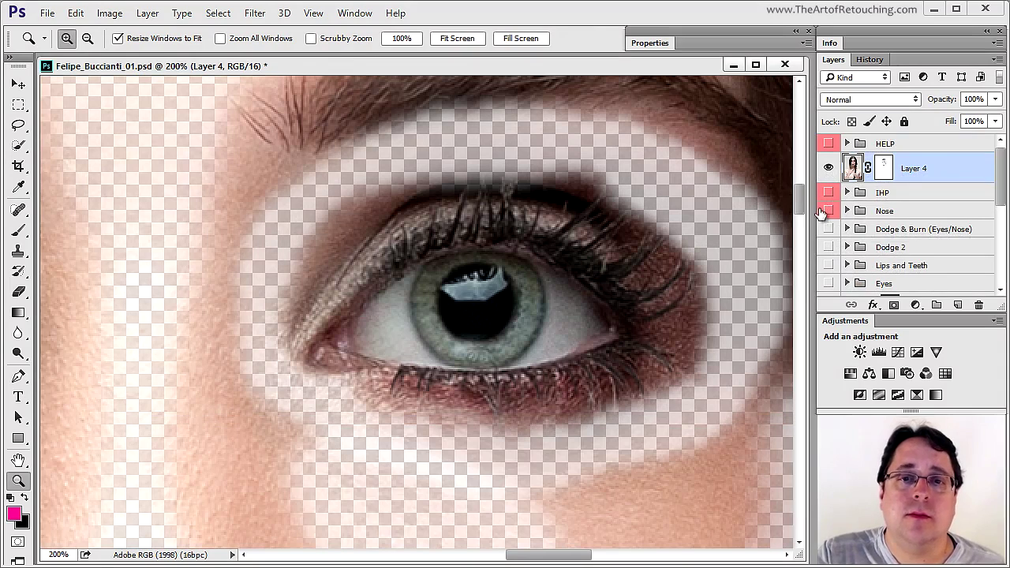
{"action": "scroll", "coordinate": [831, 233], "scroll_direction": "down", "scroll_amount": 5}
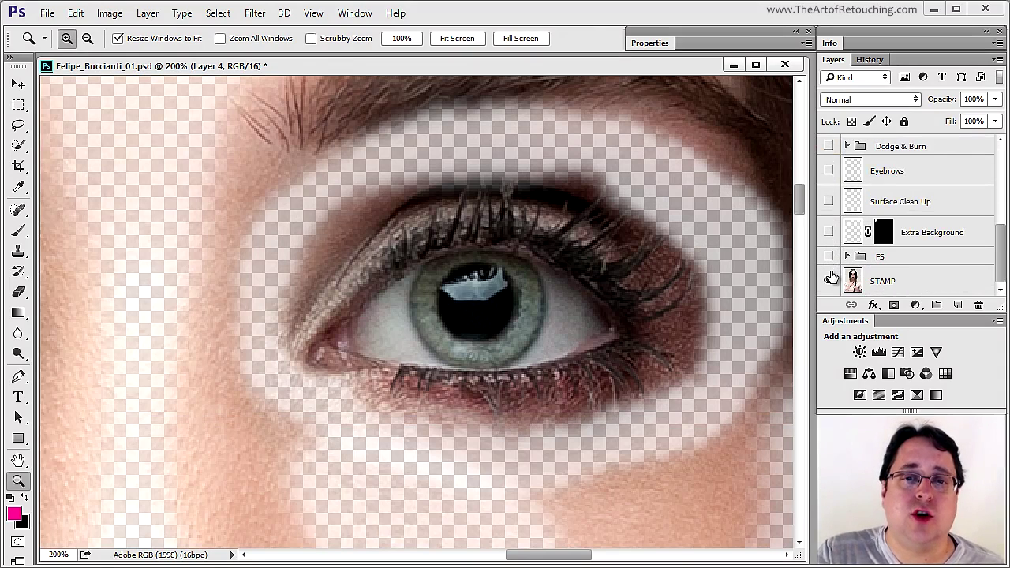
{"action": "left_click", "coordinate": [831, 262]}
{"action": "left_click", "coordinate": [830, 262]}
{"action": "left_click", "coordinate": [830, 262]}
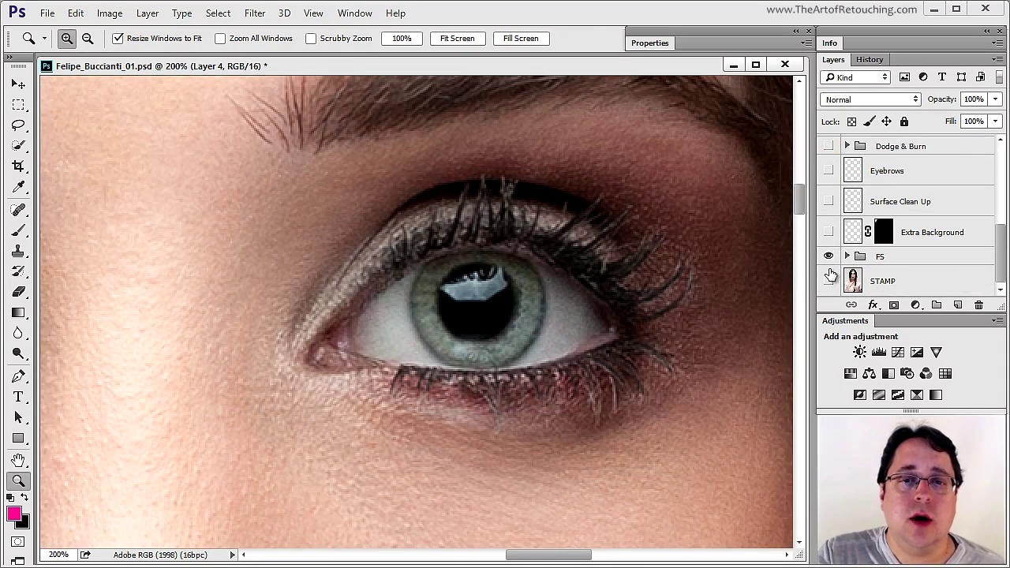
{"action": "left_click", "coordinate": [829, 282]}
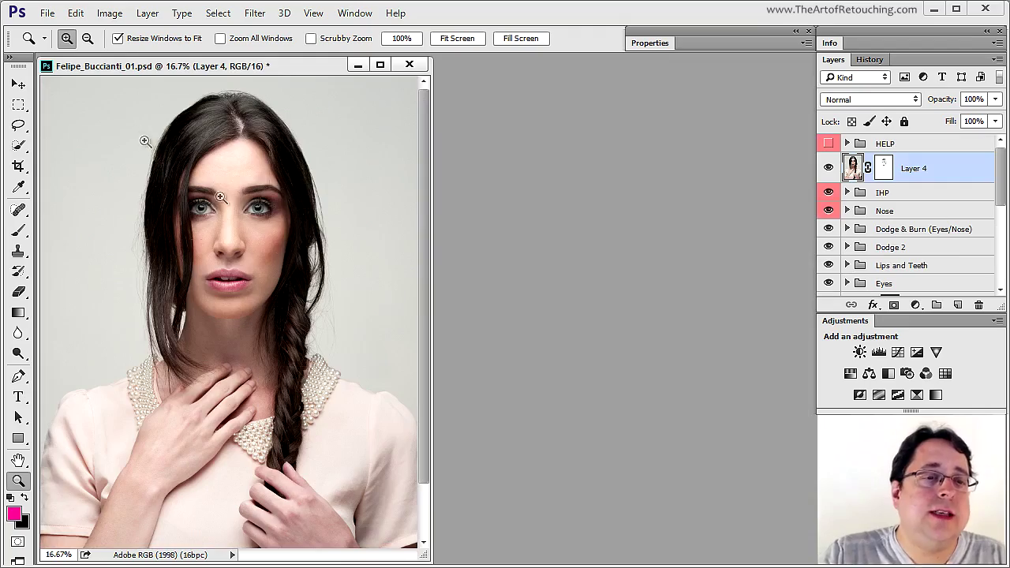
- Examine the retouched eyes, nose, cheeks and lips at 100%, and return to the whole image
{"action": "left_click", "coordinate": [279, 244]}
{"action": "left_click", "coordinate": [545, 406]}
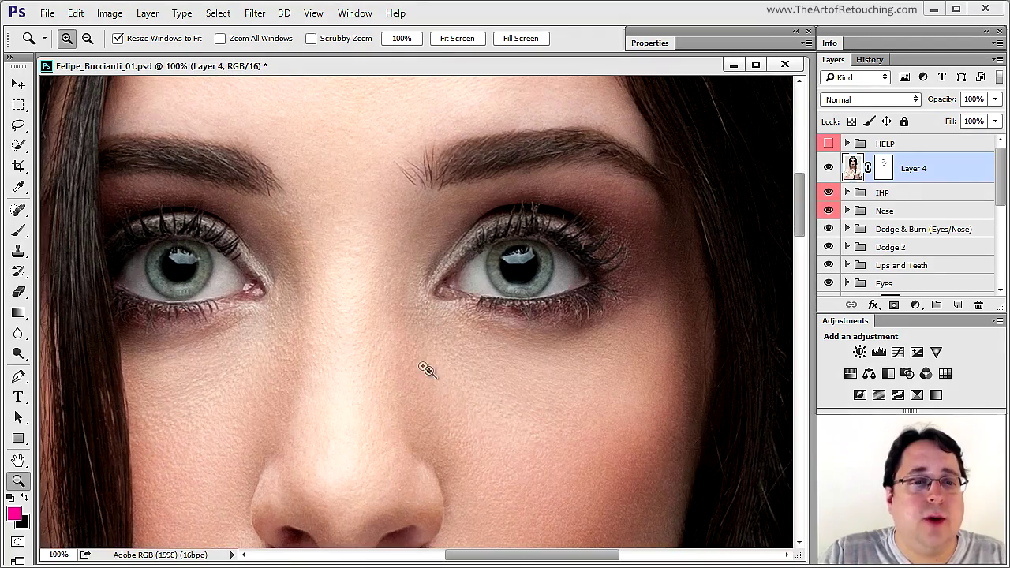
{"action": "left_click_drag", "start_coordinate": [451, 428], "coordinate": [483, 283]}
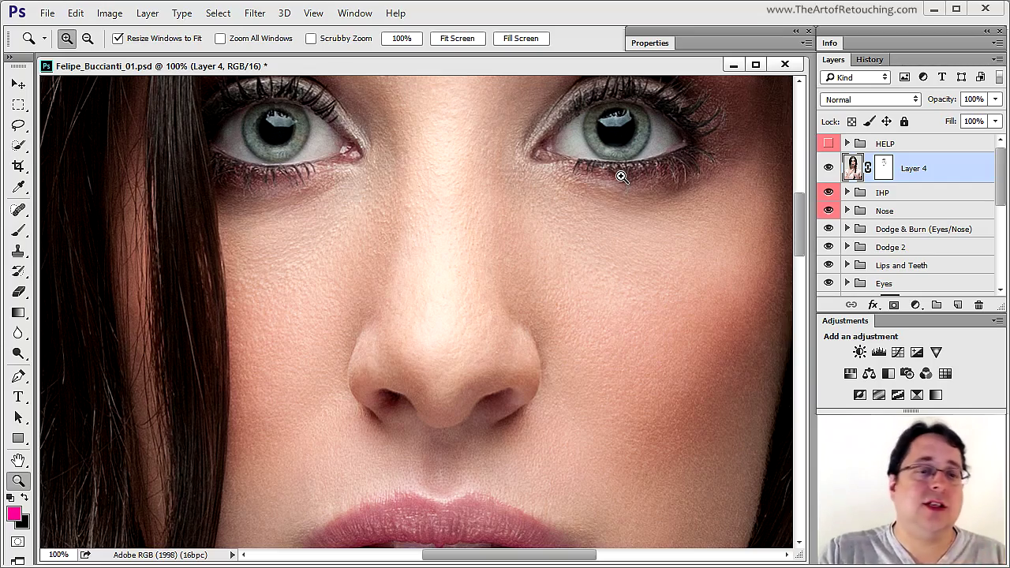
{"action": "left_click_drag", "start_coordinate": [569, 372], "coordinate": [655, 222]}
{"action": "left_click_drag", "start_coordinate": [672, 423], "coordinate": [687, 210]}
{"action": "key", "text": "ctrl+0"}
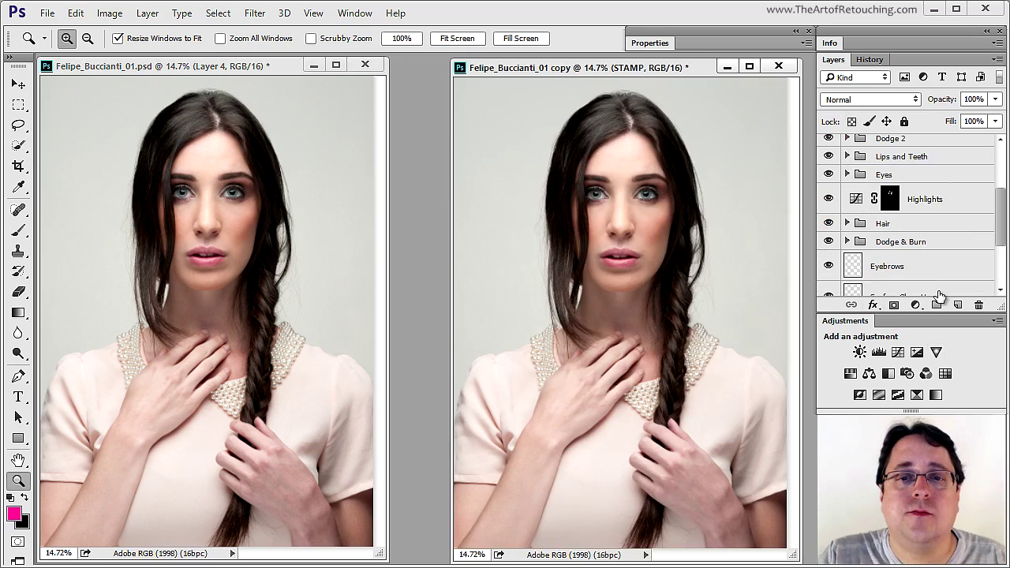
- Delete the STAMP layer at the bottom of the layer stack and the HELP group at the top
{"action": "scroll", "coordinate": [939, 296], "scroll_direction": "down", "scroll_amount": 3}
{"action": "left_click_drag", "start_coordinate": [935, 281], "coordinate": [972, 308]}
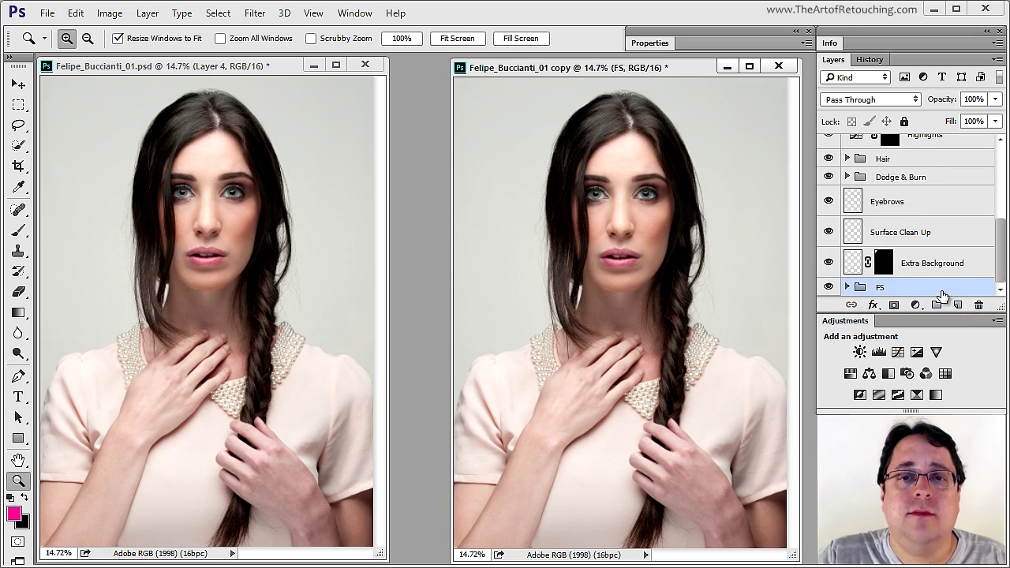
{"action": "scroll", "coordinate": [948, 299], "scroll_direction": "up", "scroll_amount": 10}
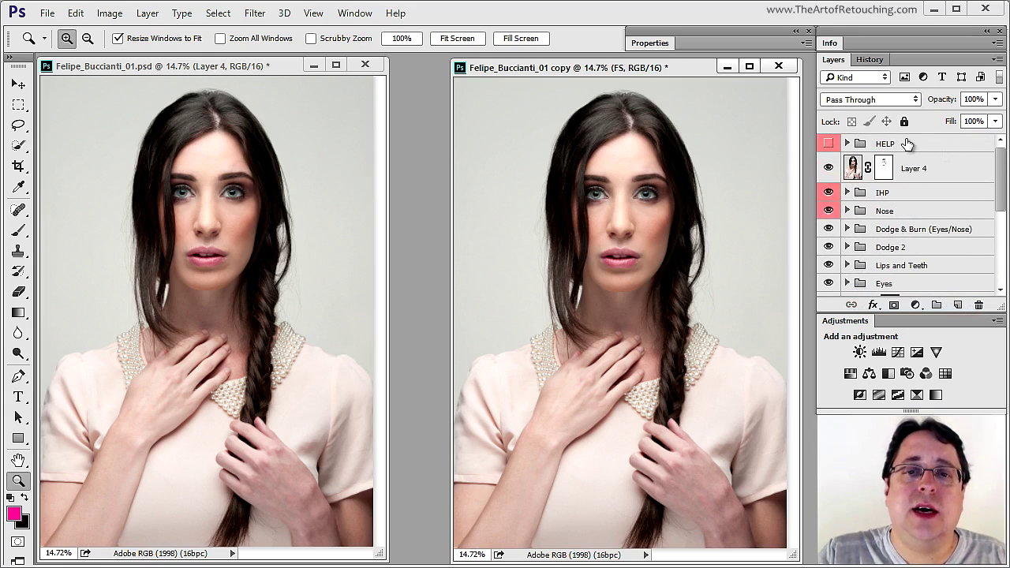
{"action": "left_click_drag", "start_coordinate": [957, 145], "coordinate": [987, 304]}
- Hide every layer and group from FS up to Nose, keeping only Layer 4 and the IHP group visible
{"action": "left_click", "coordinate": [829, 288]}
{"action": "left_click_drag", "start_coordinate": [832, 288], "coordinate": [830, 159]}
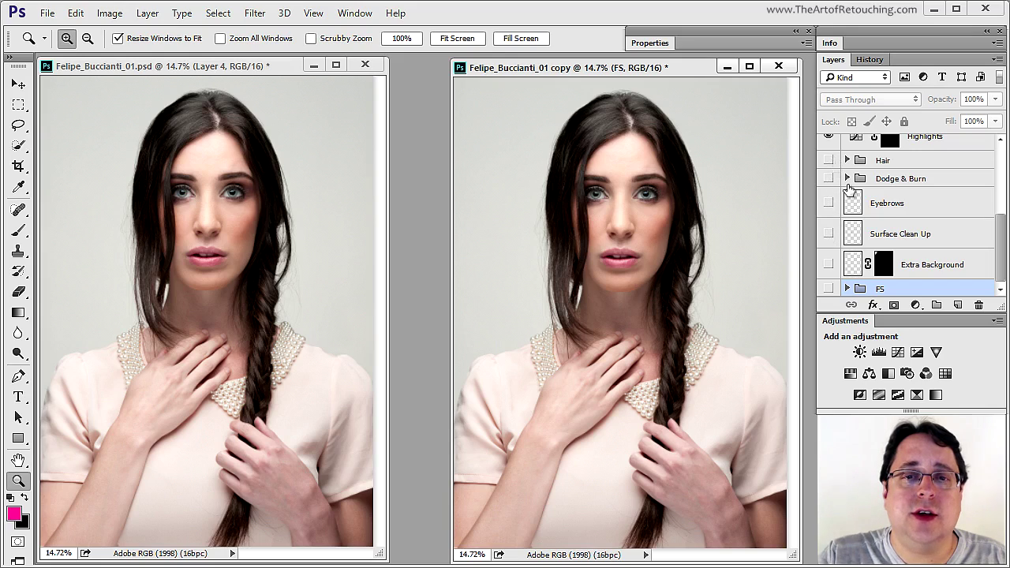
{"action": "scroll", "coordinate": [830, 214], "scroll_direction": "up", "scroll_amount": 5}
{"action": "left_click", "coordinate": [829, 289]}
{"action": "left_click_drag", "start_coordinate": [831, 267], "coordinate": [831, 174]}
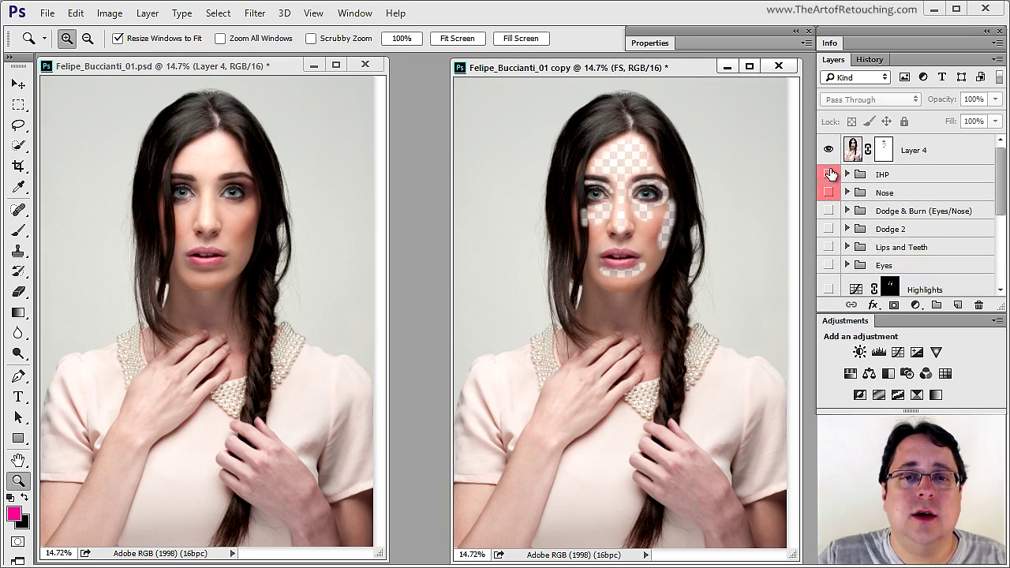
{"action": "left_click", "coordinate": [830, 174]}
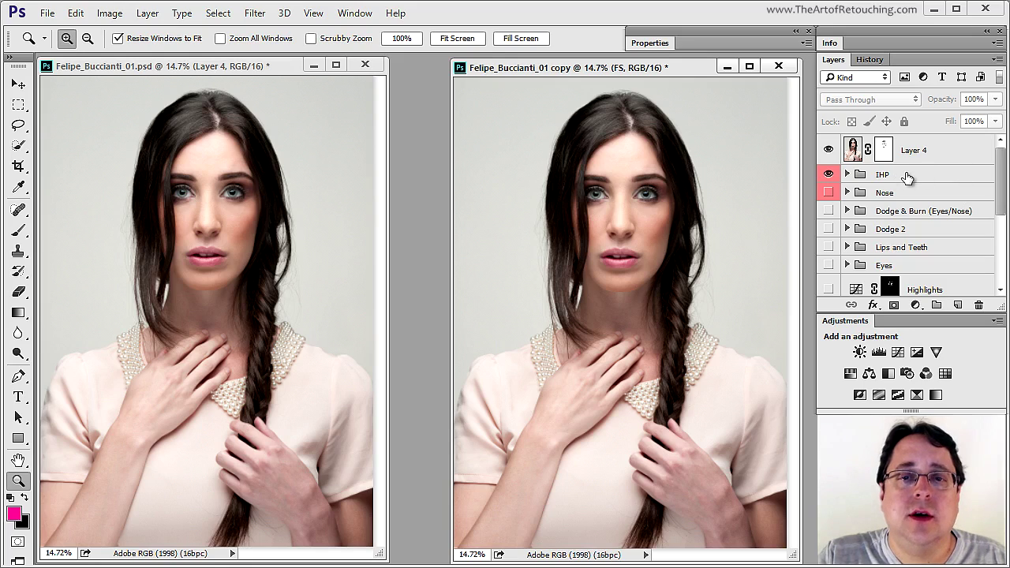
{"action": "left_click", "coordinate": [907, 175]}
{"action": "left_click", "coordinate": [955, 158]}
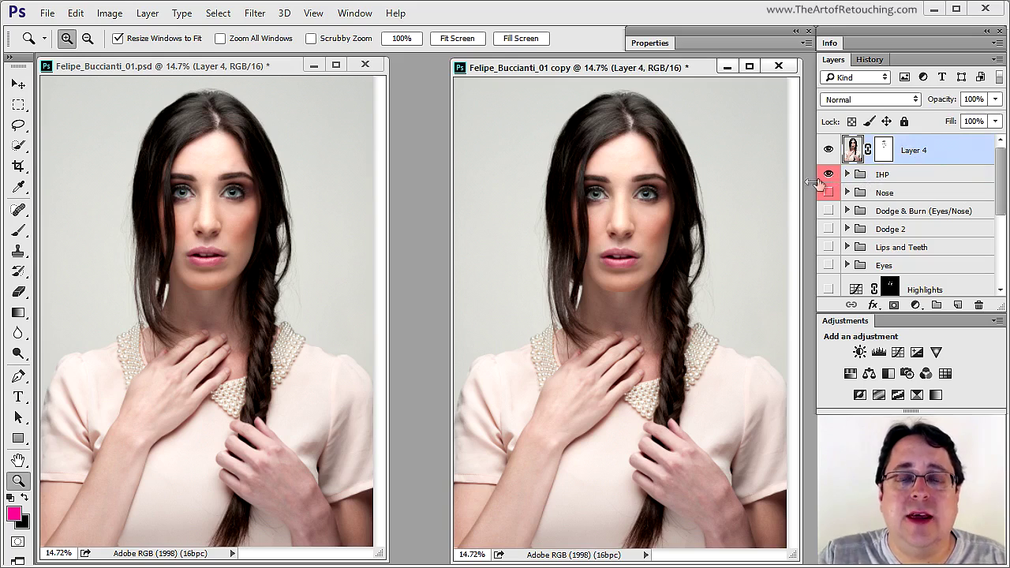
- Delete all the hidden layers and groups from Nose down to FS
{"action": "left_click", "coordinate": [913, 192]}
{"action": "scroll", "coordinate": [924, 229], "scroll_direction": "down", "scroll_amount": 3}
{"action": "left_click", "coordinate": [918, 289], "text": "shift"}
{"action": "left_click_drag", "start_coordinate": [918, 292], "coordinate": [979, 305]}
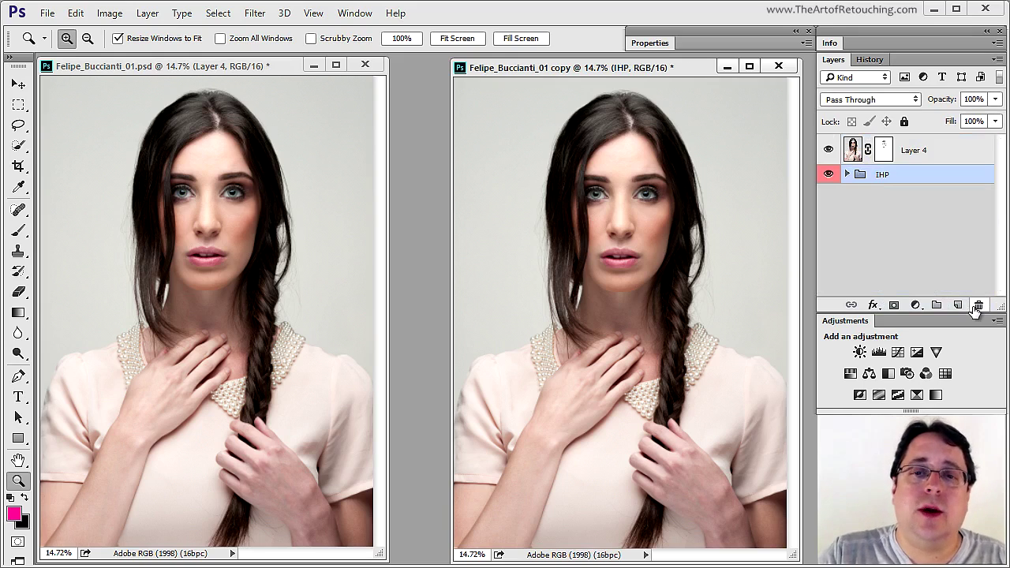
- Check the contents of the IHP group, and convert Layer 4 and the IHP group together into one Smart Object
{"action": "left_click", "coordinate": [931, 158], "text": "shift"}
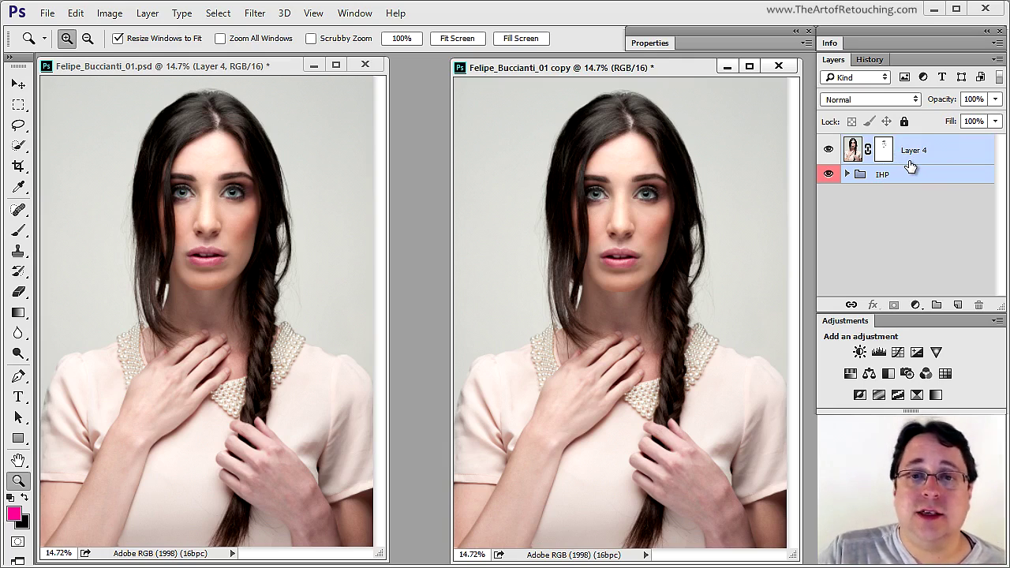
{"action": "left_click", "coordinate": [854, 176]}
{"action": "left_click", "coordinate": [847, 174]}
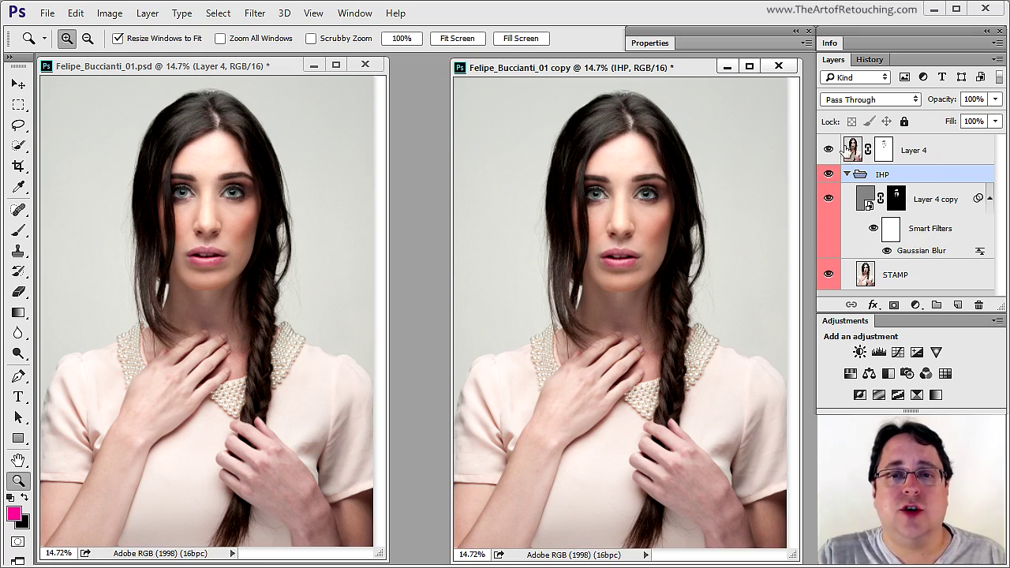
{"action": "left_click", "coordinate": [847, 175]}
{"action": "left_click", "coordinate": [913, 155], "text": "ctrl"}
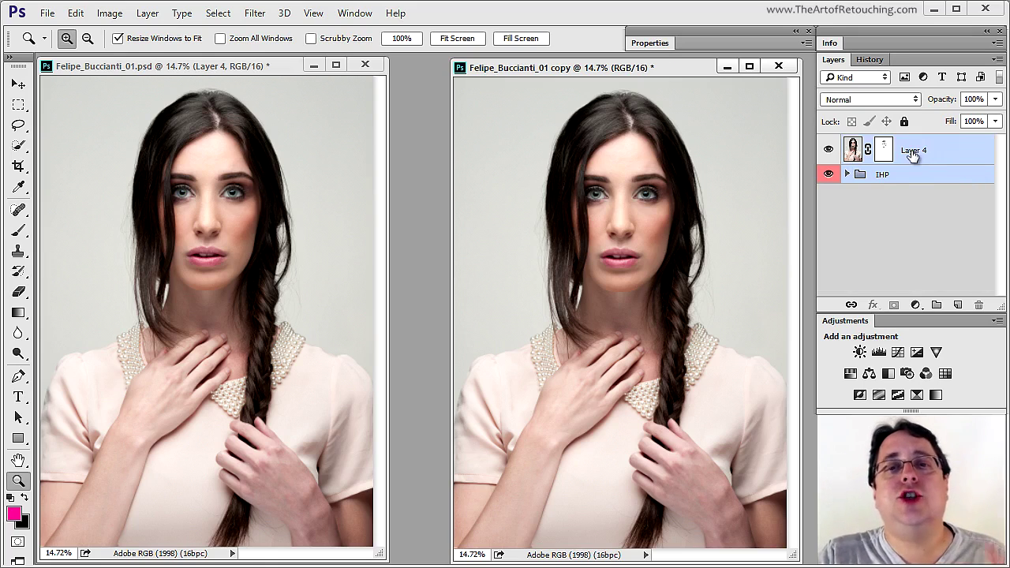
{"action": "right_click", "coordinate": [909, 152]}
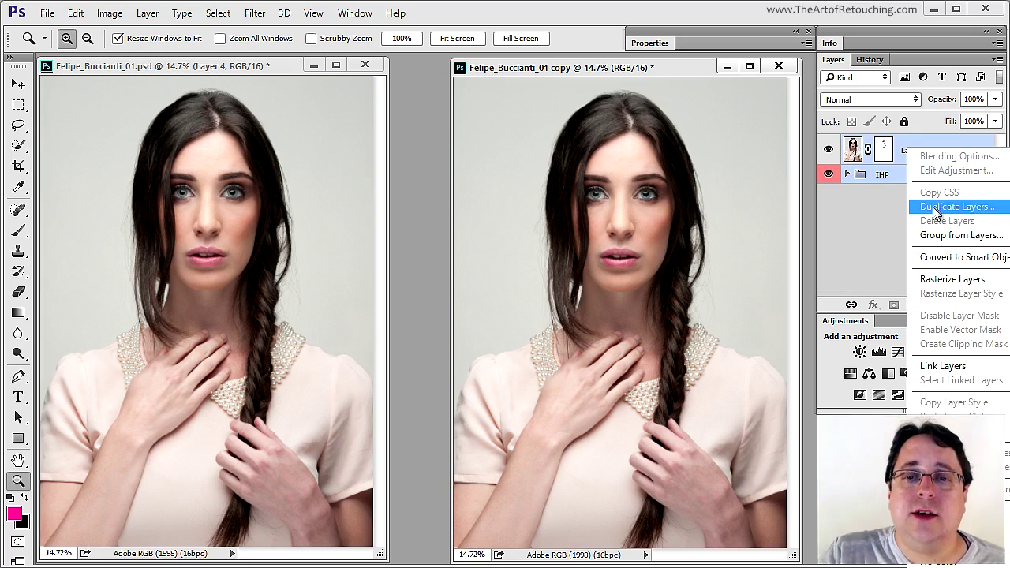
{"action": "left_click", "coordinate": [925, 258]}
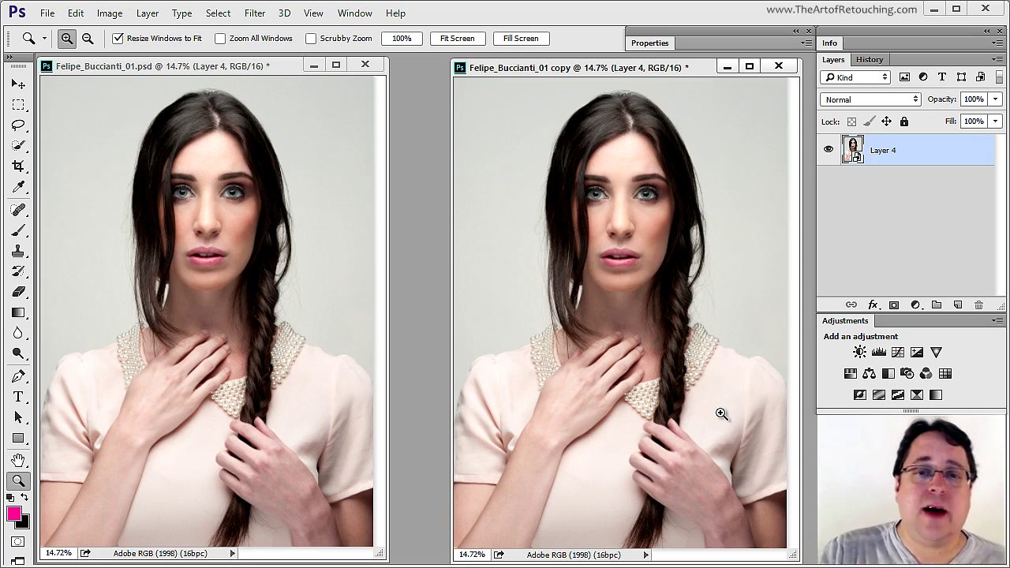
- Try a Black & White adjustment layer above the Layer 4 Smart Object, hide it, and delete it
{"action": "left_click", "coordinate": [907, 374]}
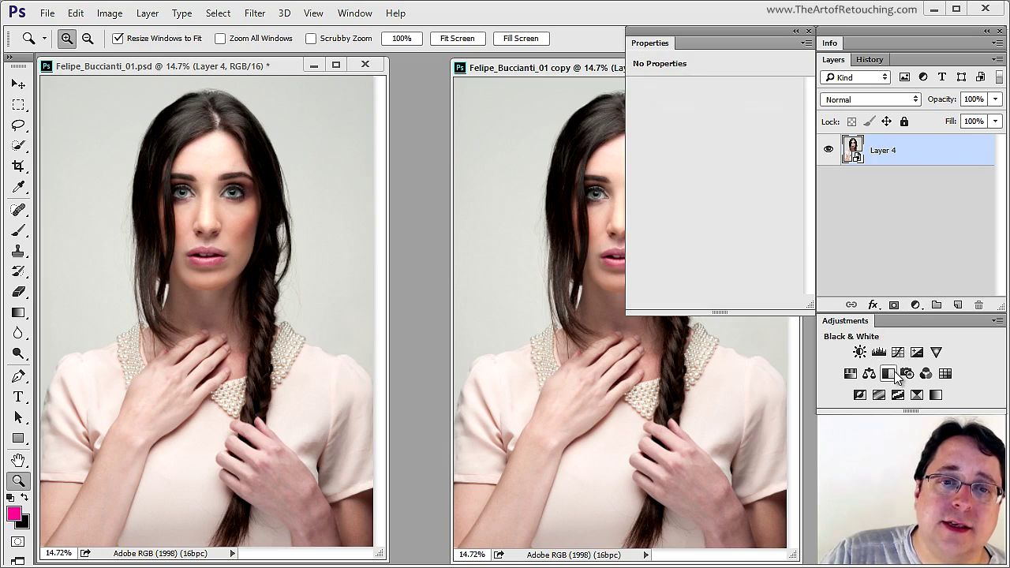
{"action": "double_click", "coordinate": [674, 43]}
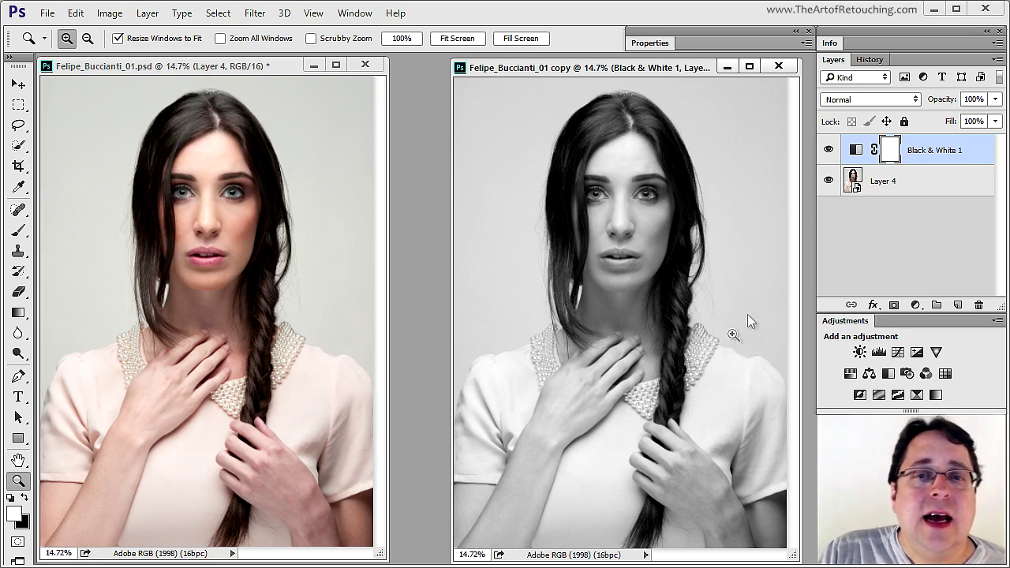
{"action": "left_click", "coordinate": [828, 149]}
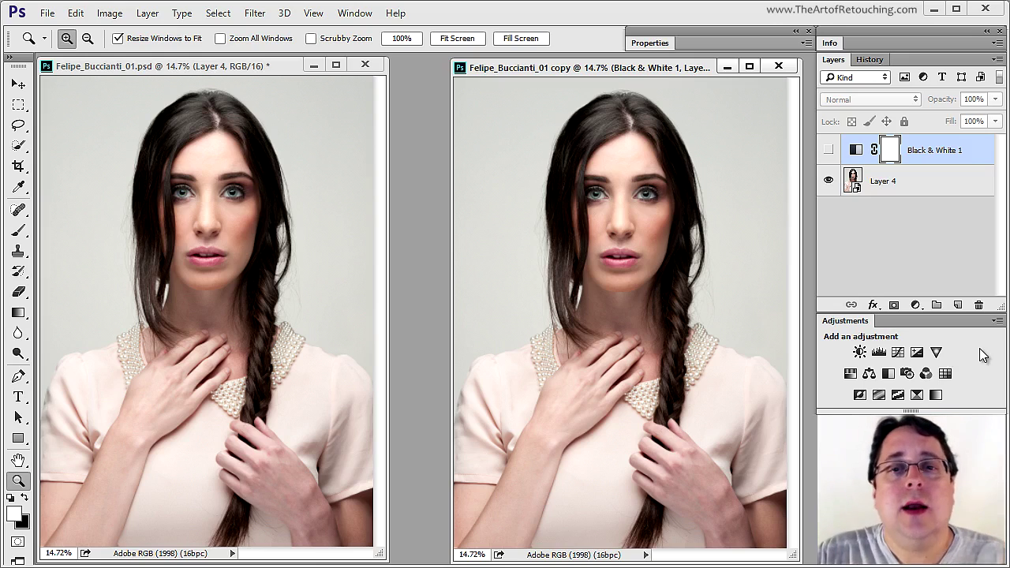
{"action": "left_click_drag", "start_coordinate": [977, 162], "coordinate": [979, 303]}
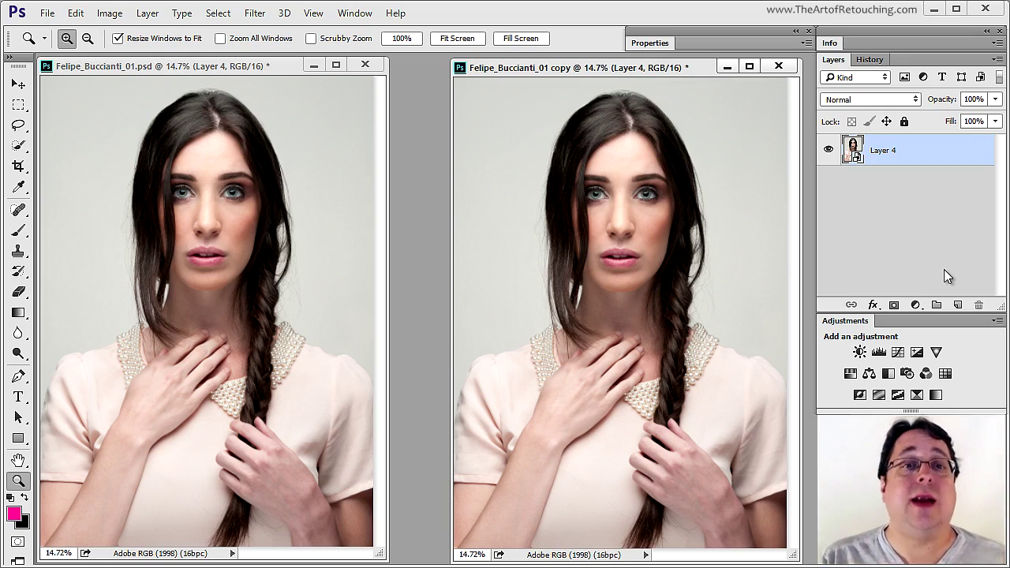
- Open the Liquify filter on Layer 4 and switch Advanced Mode off and back on to compare the available options
{"action": "left_click", "coordinate": [253, 14]}
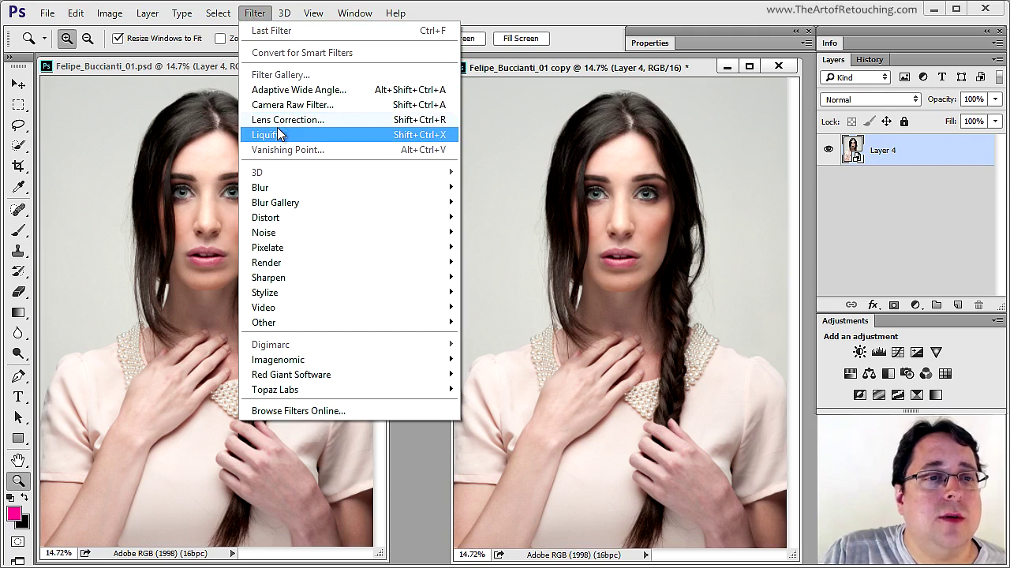
{"action": "left_click", "coordinate": [269, 135]}
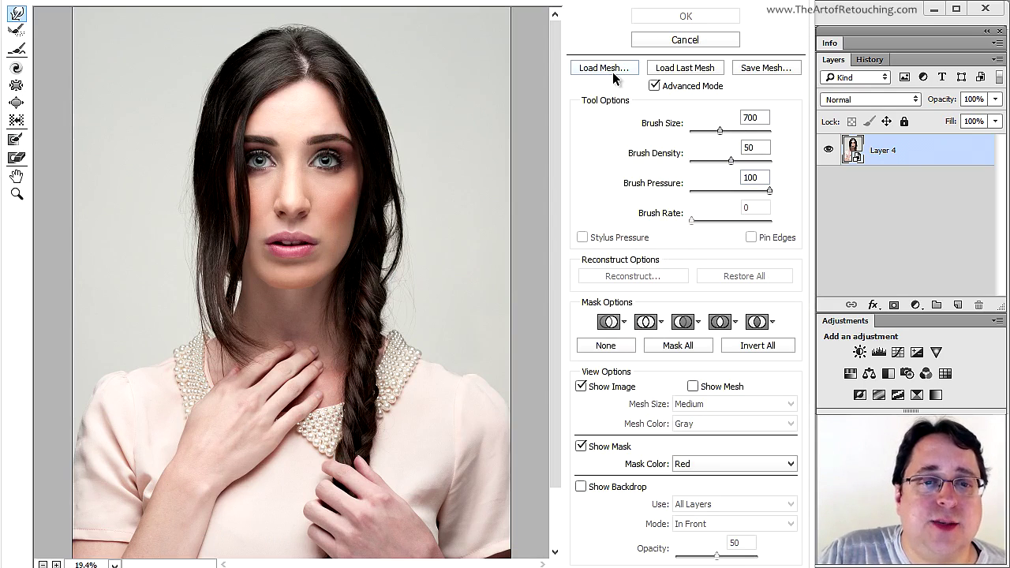
{"action": "left_click", "coordinate": [672, 86]}
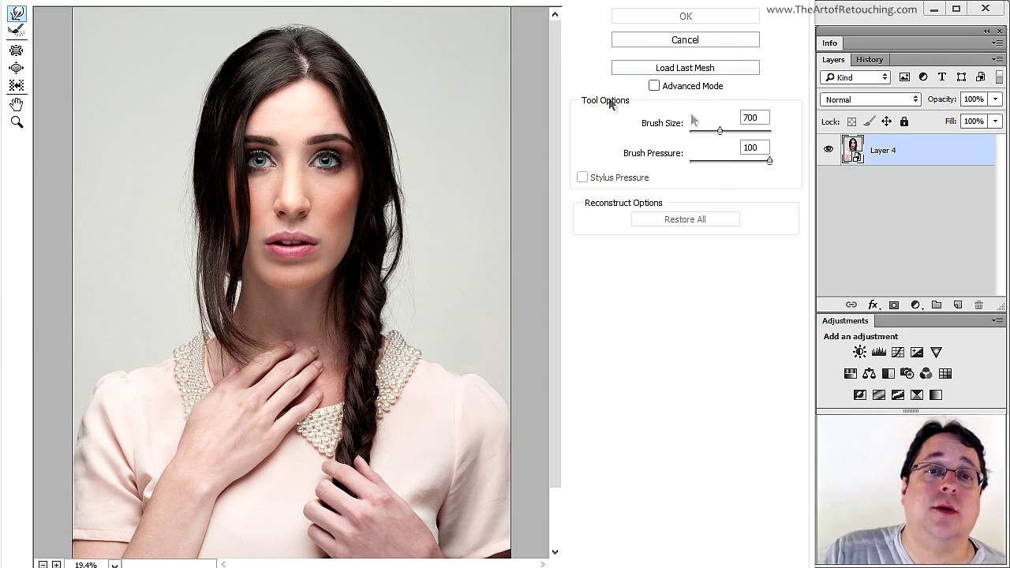
{"action": "left_click", "coordinate": [657, 87]}
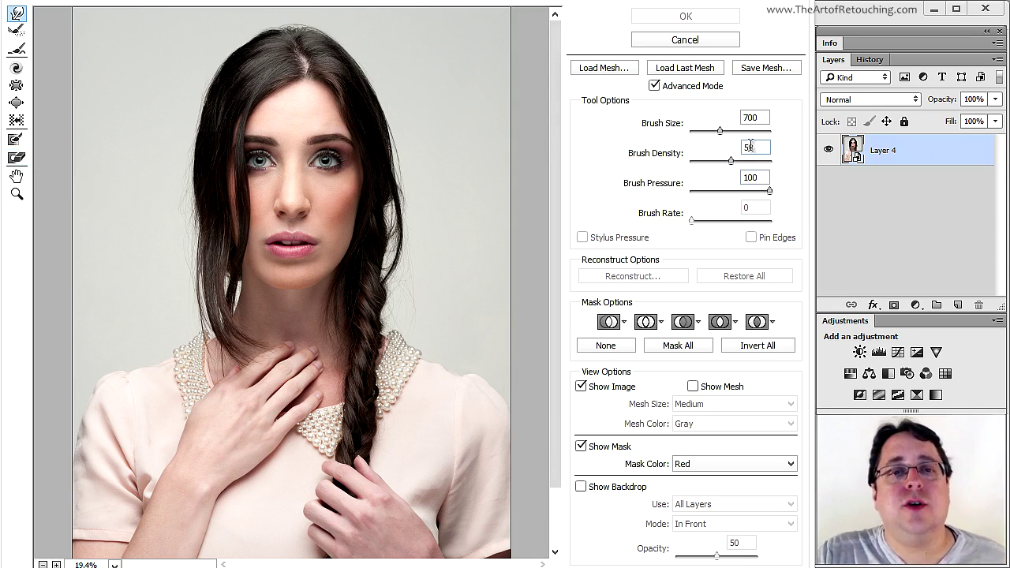
- Try Forward Warp on the hair and face at brush density 100 and at density and pressure 20, undoing each warp
{"action": "left_click_drag", "start_coordinate": [731, 158], "coordinate": [829, 166]}
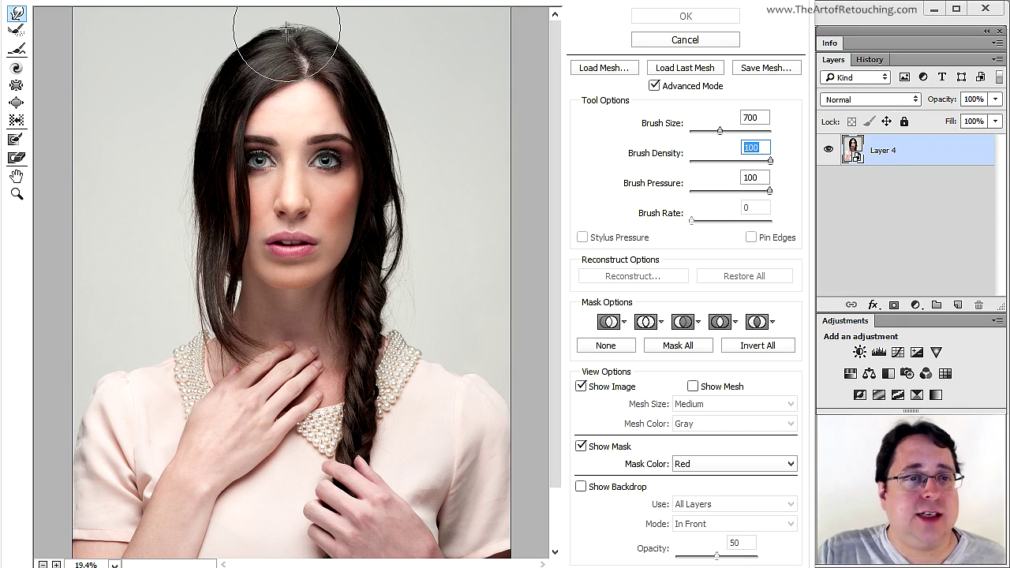
{"action": "left_click_drag", "start_coordinate": [286, 35], "coordinate": [294, 197]}
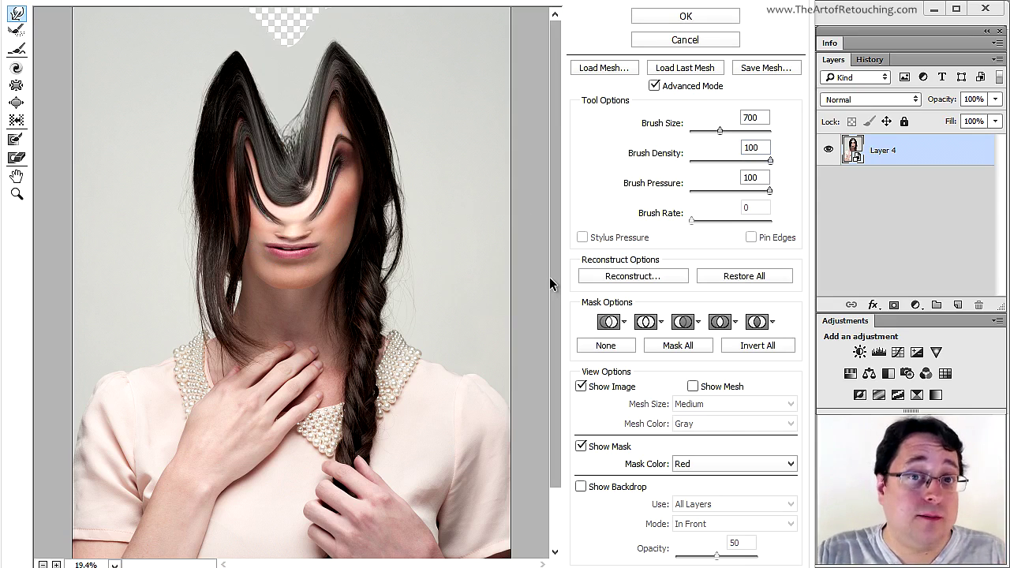
{"action": "key", "text": "ctrl+z"}
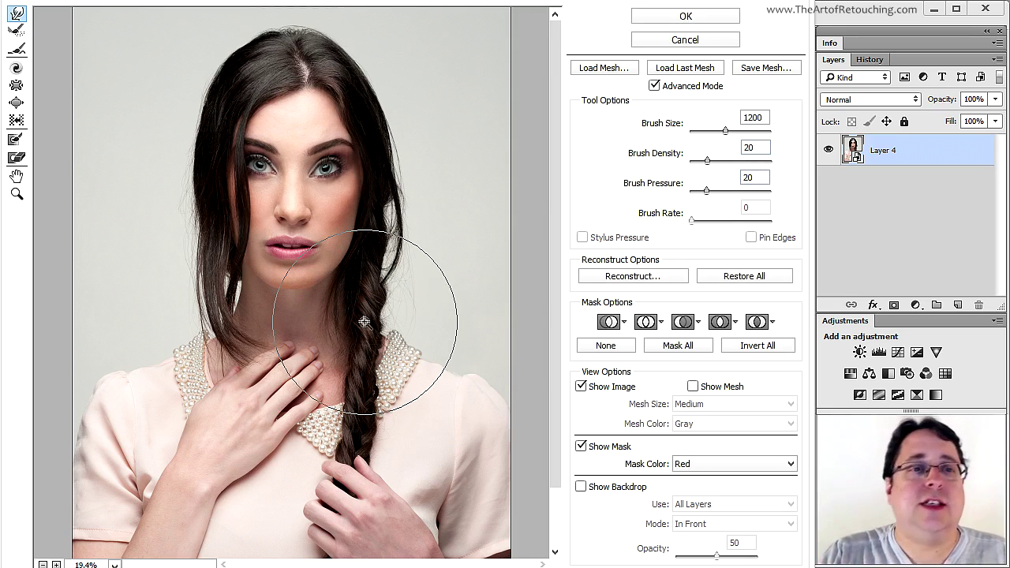
{"action": "key", "text": "ctrl+z"}
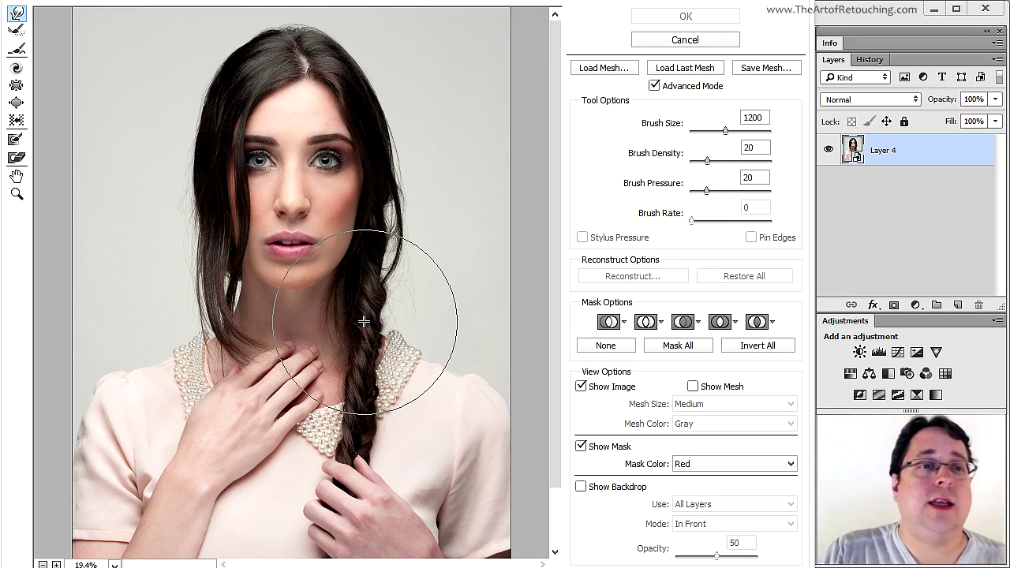
- Freeze the face, neck and surrounding side hair using the Freeze Mask tool at brush size 800
{"action": "left_click", "coordinate": [15, 142]}
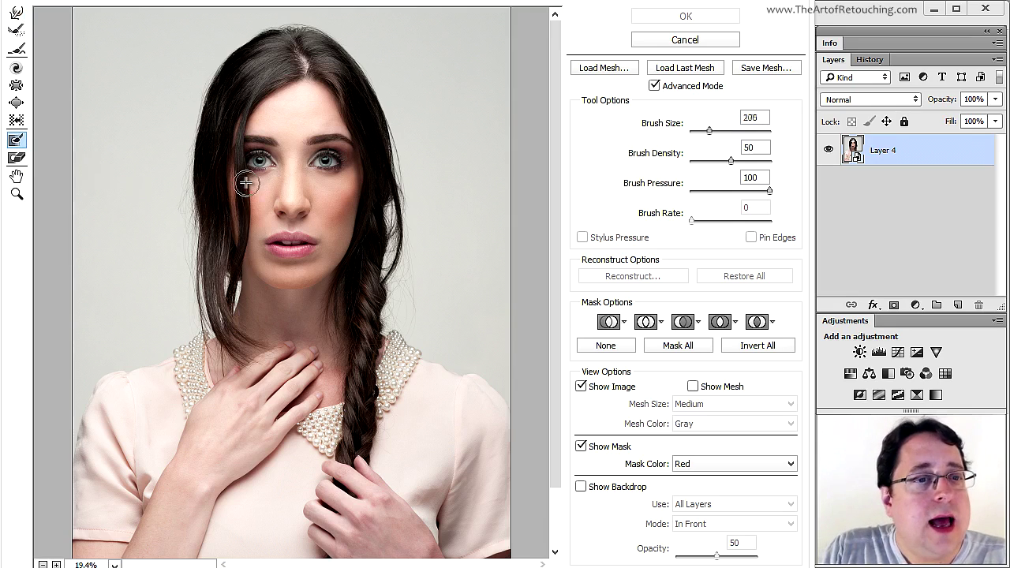
{"action": "key", "text": "bracketright"}
{"action": "key", "text": "bracketright"}
{"action": "key", "text": "bracketright"}
{"action": "key", "text": "bracketright"}
{"action": "key", "text": "bracketright"}
{"action": "key", "text": "bracketright"}
{"action": "key", "text": "bracketright"}
{"action": "key", "text": "bracketright"}
{"action": "mouse_move", "coordinate": [234, 185]}
{"action": "left_mouse_down"}
{"action": "mouse_move", "coordinate": [379, 183]}
{"action": "mouse_move", "coordinate": [350, 199]}
{"action": "left_mouse_up"}
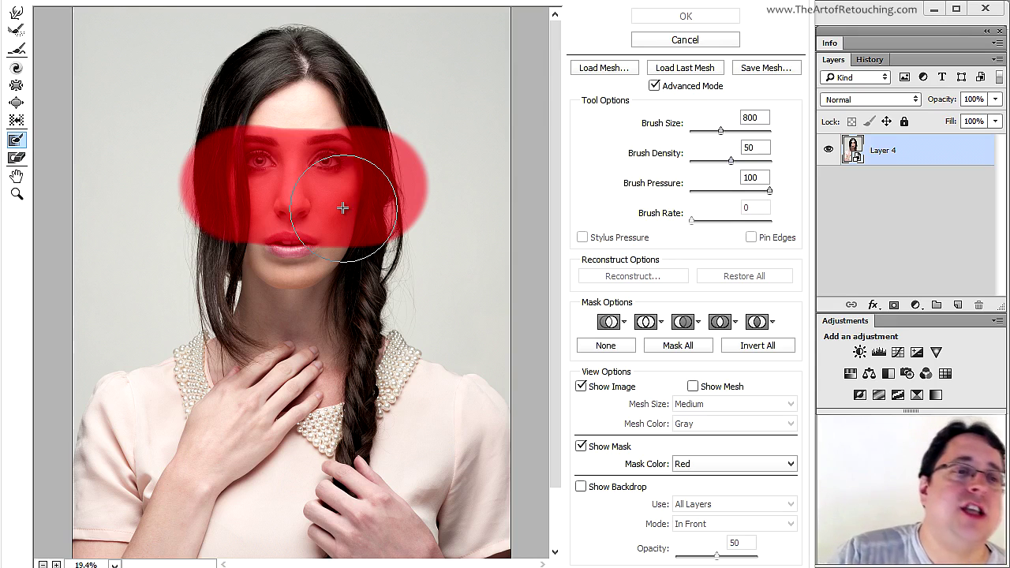
{"action": "mouse_move", "coordinate": [234, 185]}
{"action": "left_mouse_down"}
{"action": "mouse_move", "coordinate": [216, 198]}
{"action": "mouse_move", "coordinate": [260, 304]}
{"action": "left_mouse_up"}
{"action": "mouse_move", "coordinate": [331, 329]}
{"action": "left_mouse_down"}
{"action": "mouse_move", "coordinate": [388, 276]}
{"action": "mouse_move", "coordinate": [374, 229]}
{"action": "mouse_move", "coordinate": [325, 234]}
{"action": "mouse_move", "coordinate": [312, 270]}
{"action": "left_mouse_up"}
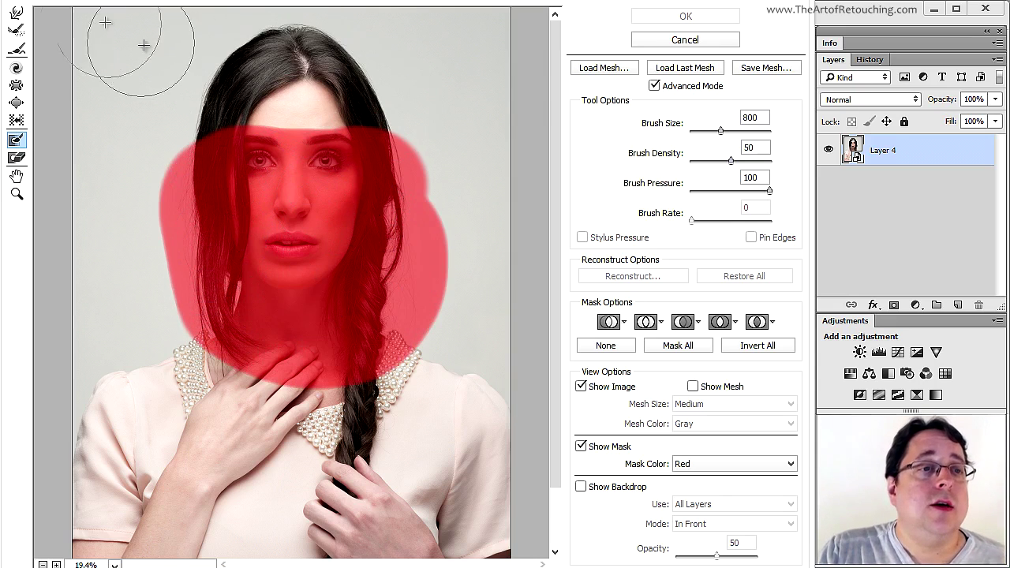
- Push the top of the hair slightly down with Forward Warp at brush size 1600, and hide the mask overlay
{"action": "left_click", "coordinate": [15, 15]}
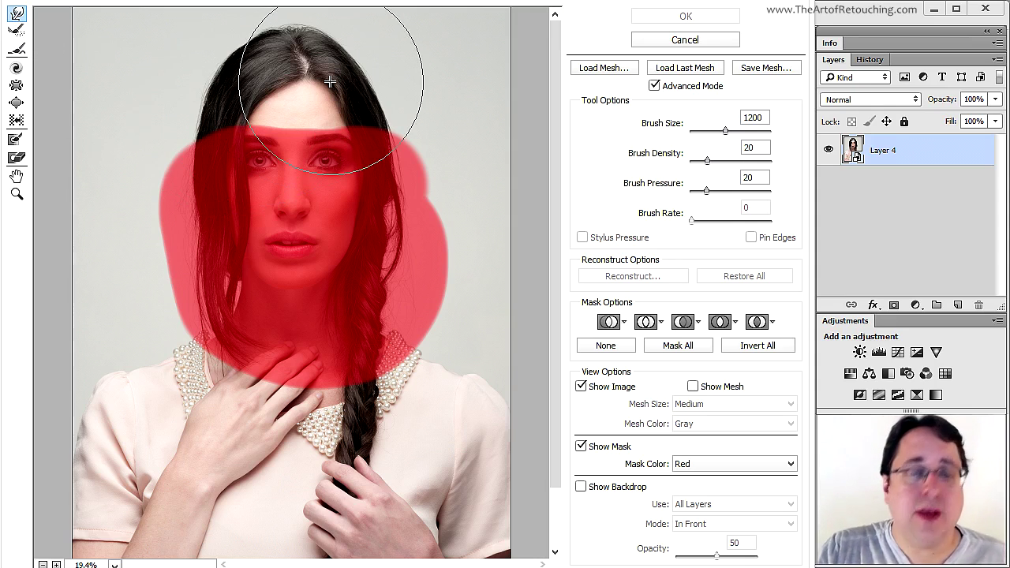
{"action": "key", "text": "bracketright"}
{"action": "key", "text": "bracketright"}
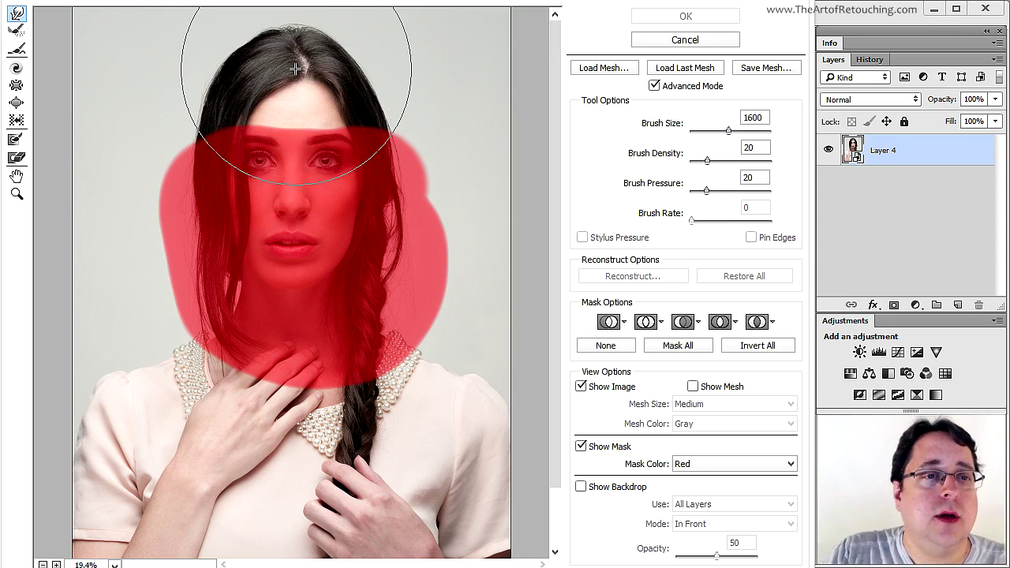
{"action": "mouse_move", "coordinate": [294, 82]}
{"action": "left_mouse_down"}
{"action": "mouse_move", "coordinate": [284, 69]}
{"action": "mouse_move", "coordinate": [300, 57]}
{"action": "mouse_move", "coordinate": [264, 32]}
{"action": "mouse_move", "coordinate": [285, 17]}
{"action": "mouse_move", "coordinate": [307, 59]}
{"action": "left_mouse_up"}
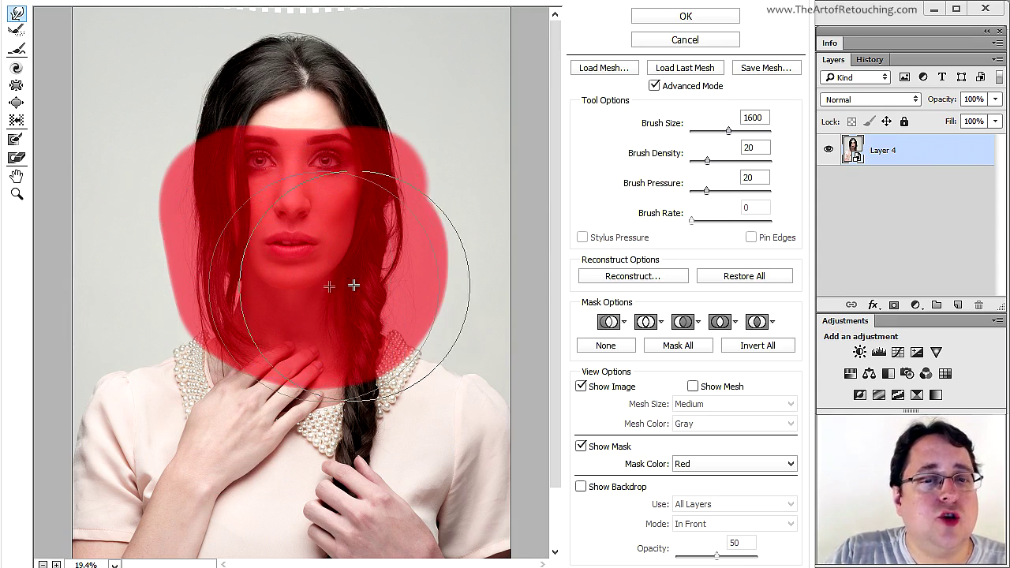
{"action": "left_click", "coordinate": [581, 446]}
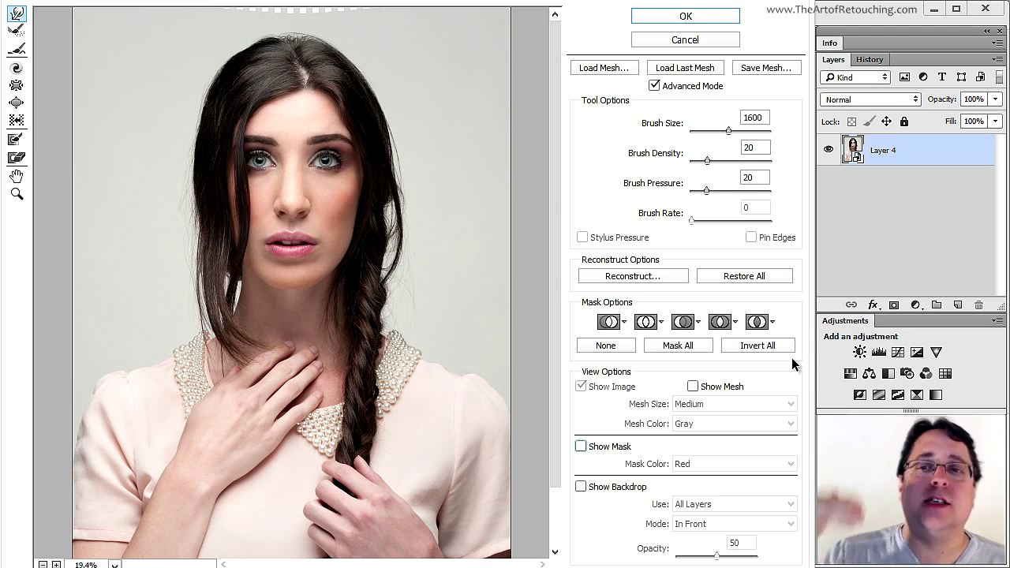
- Resize the Forward Warp brush to 600 and finally to 1100 for working on the face
{"action": "key", "text": "bracketleft"}
{"action": "key", "text": "bracketleft"}
{"action": "key", "text": "bracketleft"}
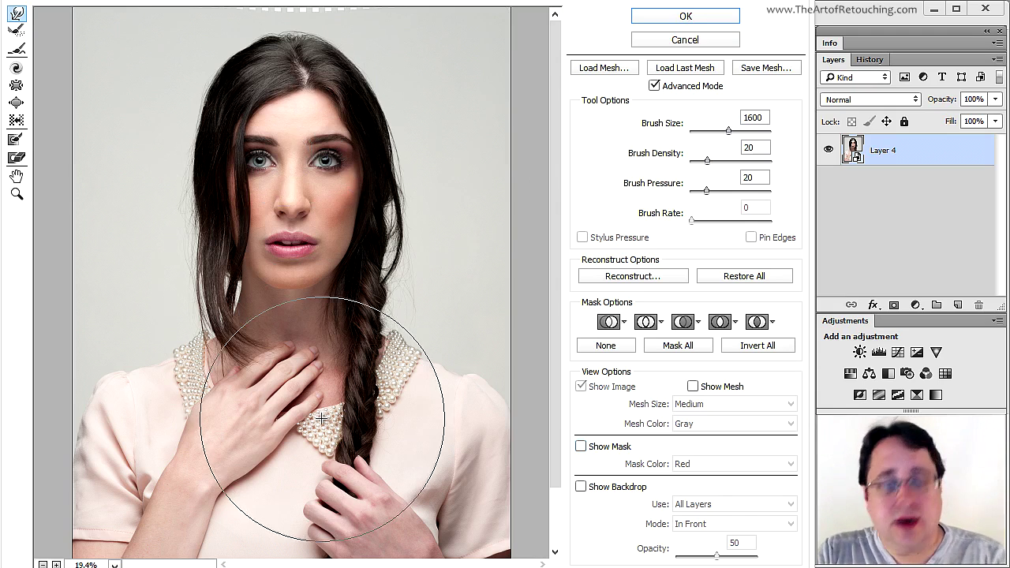
{"action": "key", "text": "bracketleft"}
{"action": "key", "text": "bracketleft"}
{"action": "key", "text": "bracketleft"}
{"action": "key", "text": "bracketleft"}
{"action": "key", "text": "bracketleft"}
{"action": "key", "text": "bracketleft"}
{"action": "key", "text": "bracketleft"}
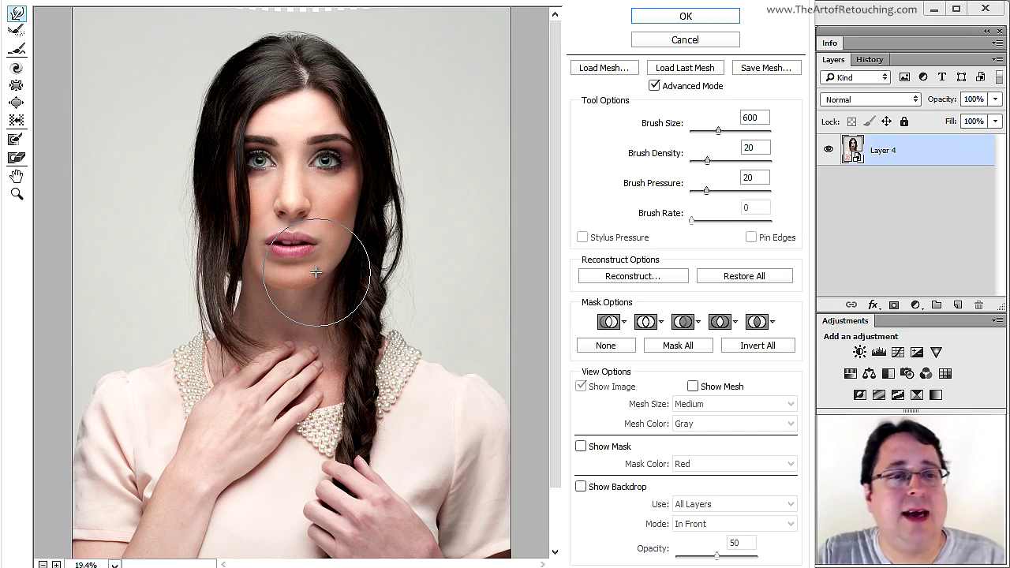
{"action": "left_click", "coordinate": [290, 197], "text": "ctrl"}
{"action": "left_click", "coordinate": [289, 208], "text": "ctrl"}
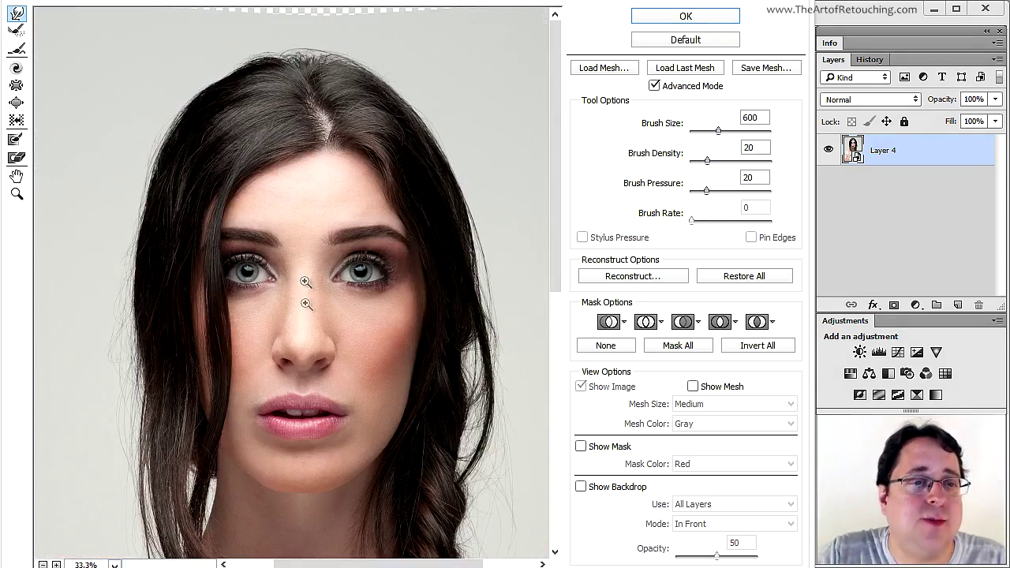
{"action": "left_click", "coordinate": [320, 378], "text": "ctrl"}
{"action": "left_click_drag", "start_coordinate": [344, 298], "coordinate": [360, 337]}
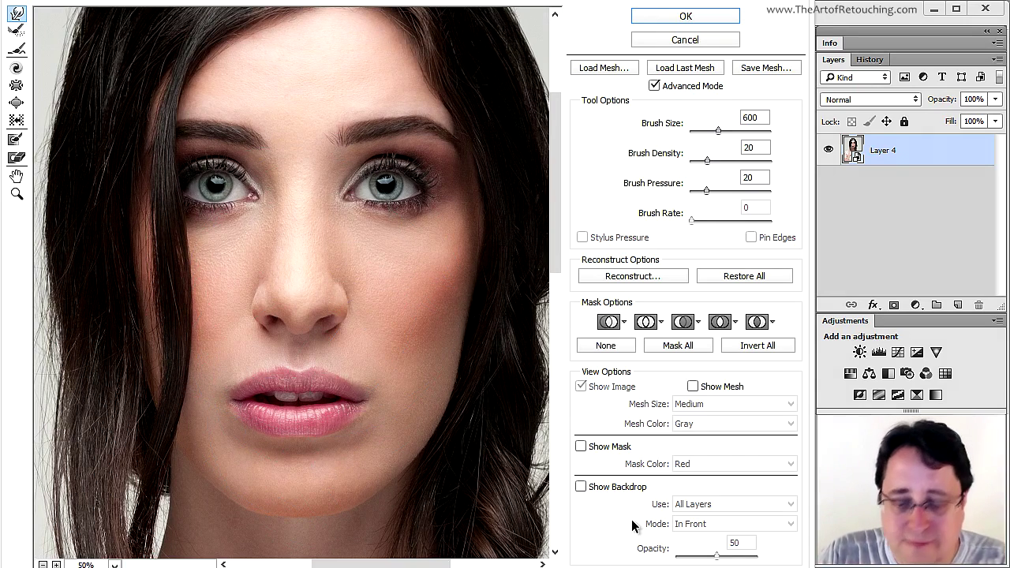
{"action": "key", "text": "bracketright"}
{"action": "key", "text": "bracketright"}
{"action": "key", "text": "bracketright"}
{"action": "key", "text": "bracketright"}
{"action": "key", "text": "bracketright"}
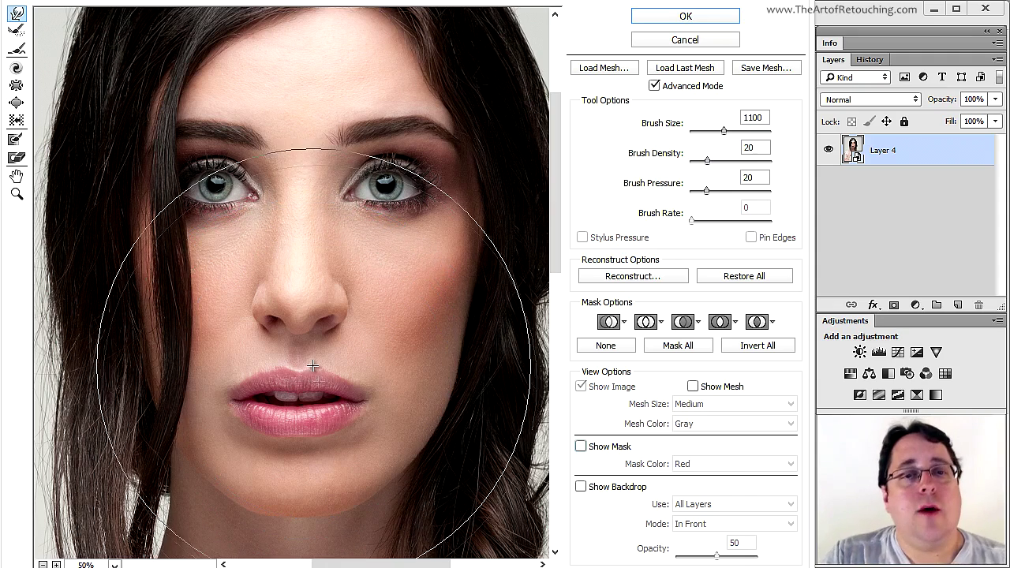
- Show the mask overlay and erase all of the frozen area with the Thaw Mask tool at brush size 800
{"action": "left_click", "coordinate": [614, 448]}
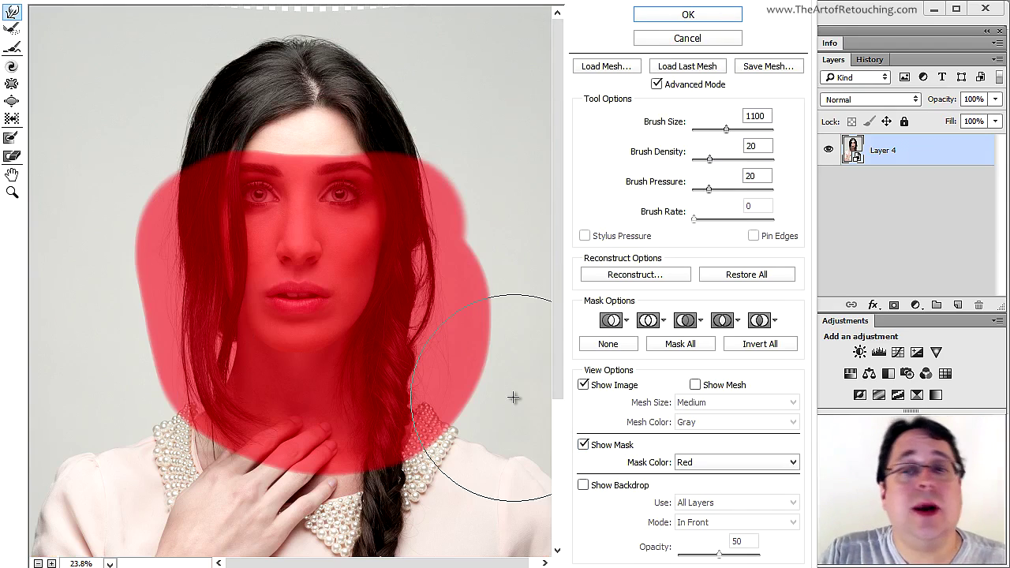
{"action": "left_click", "coordinate": [12, 155]}
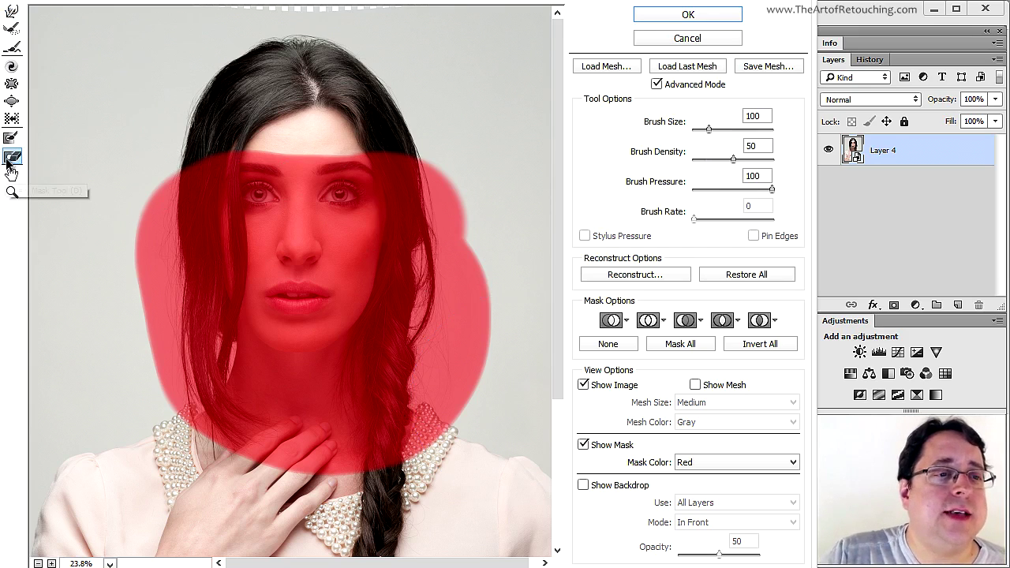
{"action": "key", "text": "bracketright"}
{"action": "key", "text": "bracketright"}
{"action": "key", "text": "bracketright"}
{"action": "key", "text": "bracketright"}
{"action": "key", "text": "bracketright"}
{"action": "key", "text": "bracketright"}
{"action": "key", "text": "bracketright"}
{"action": "key", "text": "bracketright"}
{"action": "key", "text": "bracketright"}
{"action": "key", "text": "bracketright"}
{"action": "key", "text": "bracketright"}
{"action": "key", "text": "bracketright"}
{"action": "key", "text": "bracketright"}
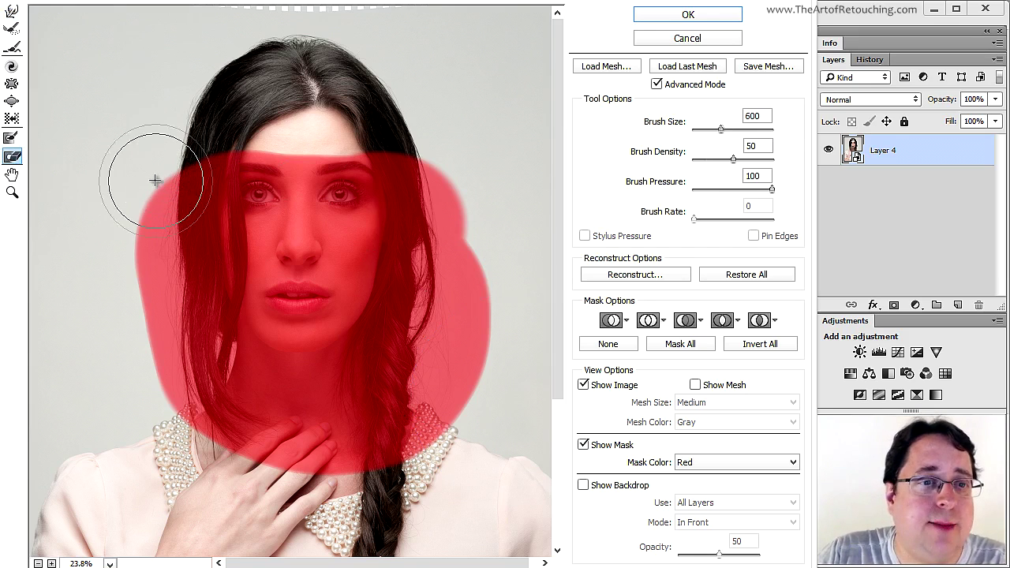
{"action": "left_click", "coordinate": [198, 182]}
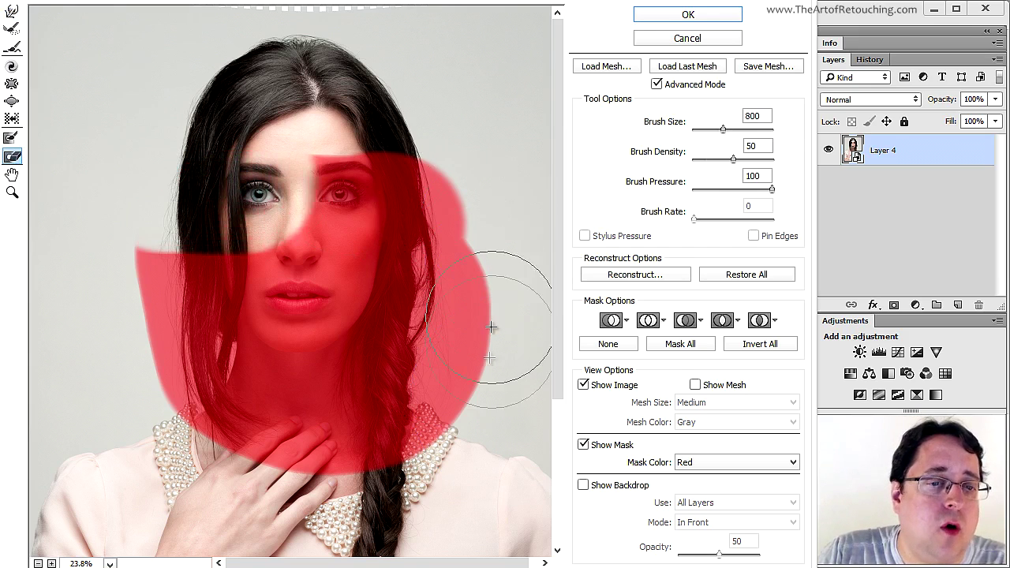
{"action": "mouse_move", "coordinate": [156, 273]}
{"action": "left_mouse_down"}
{"action": "mouse_move", "coordinate": [327, 285]}
{"action": "mouse_move", "coordinate": [423, 250]}
{"action": "mouse_move", "coordinate": [434, 314]}
{"action": "mouse_move", "coordinate": [220, 323]}
{"action": "mouse_move", "coordinate": [237, 351]}
{"action": "left_mouse_up"}
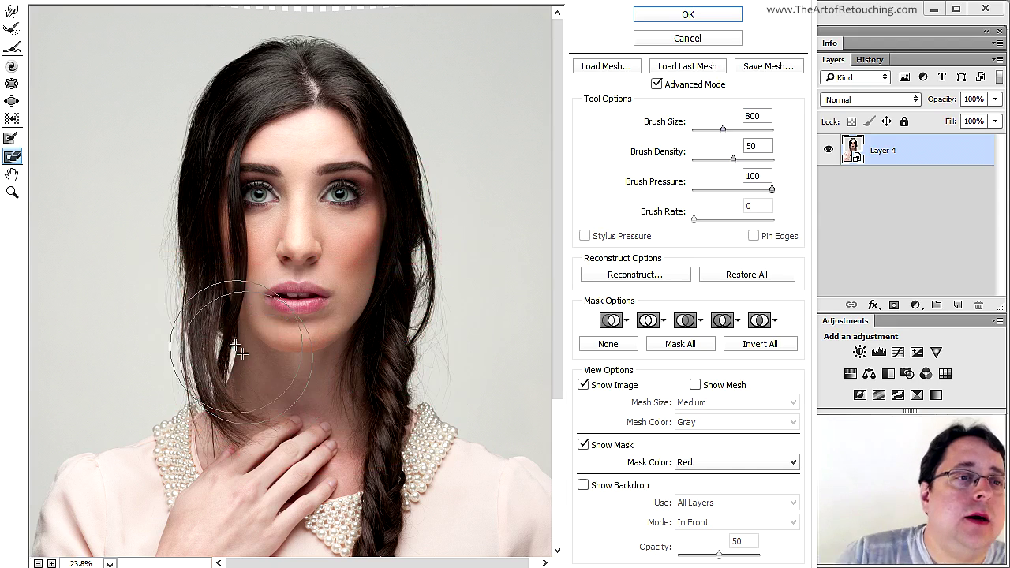
- Slightly shorten the nose and lift the upper lip with Forward Warp, using brush sizes from 300 to 600
{"action": "left_click", "coordinate": [12, 11]}
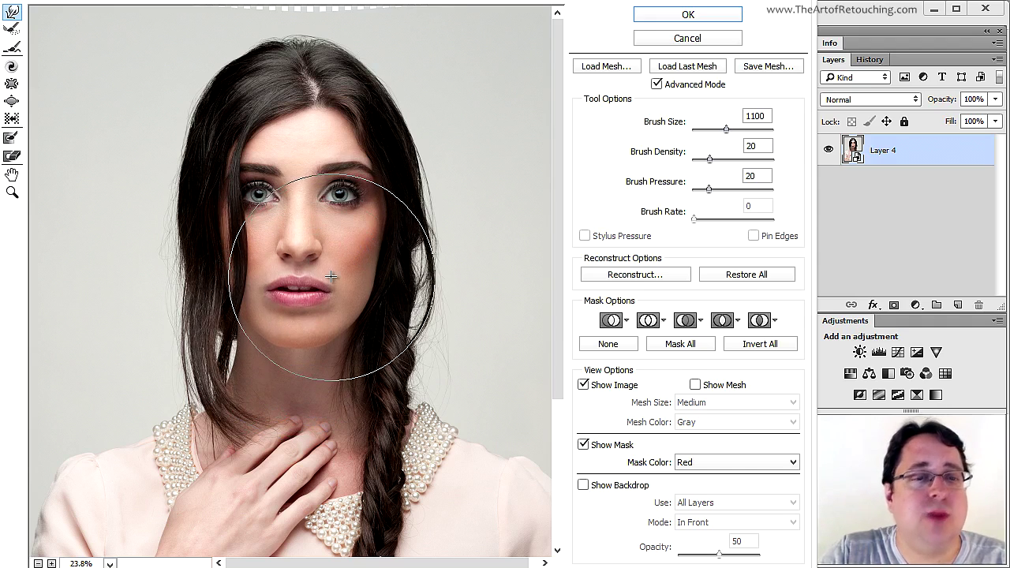
{"action": "left_click", "coordinate": [280, 276], "text": "ctrl"}
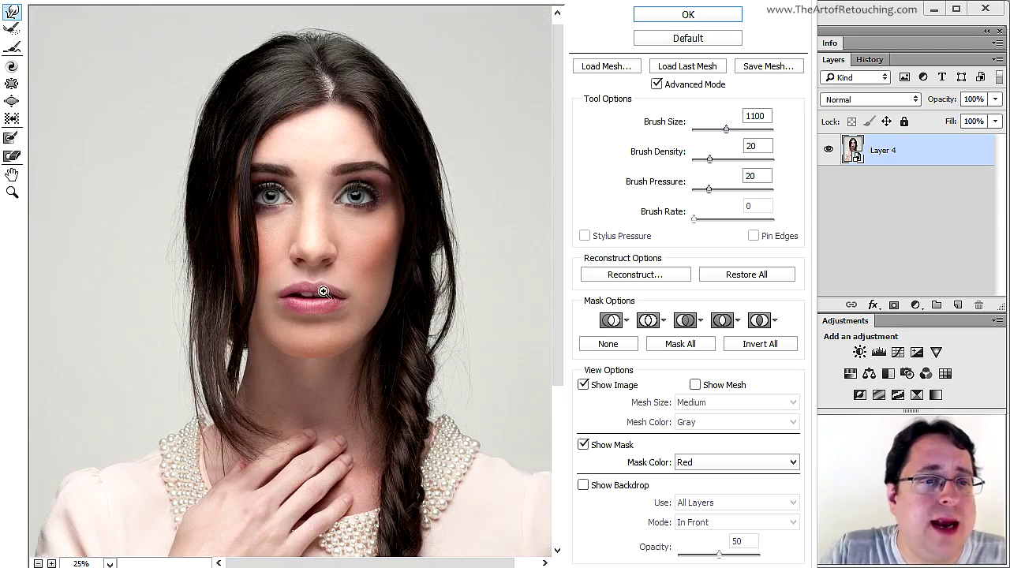
{"action": "left_click", "coordinate": [357, 272], "text": "ctrl"}
{"action": "left_click", "coordinate": [356, 274], "text": "ctrl"}
{"action": "left_click_drag", "start_coordinate": [300, 228], "coordinate": [345, 298]}
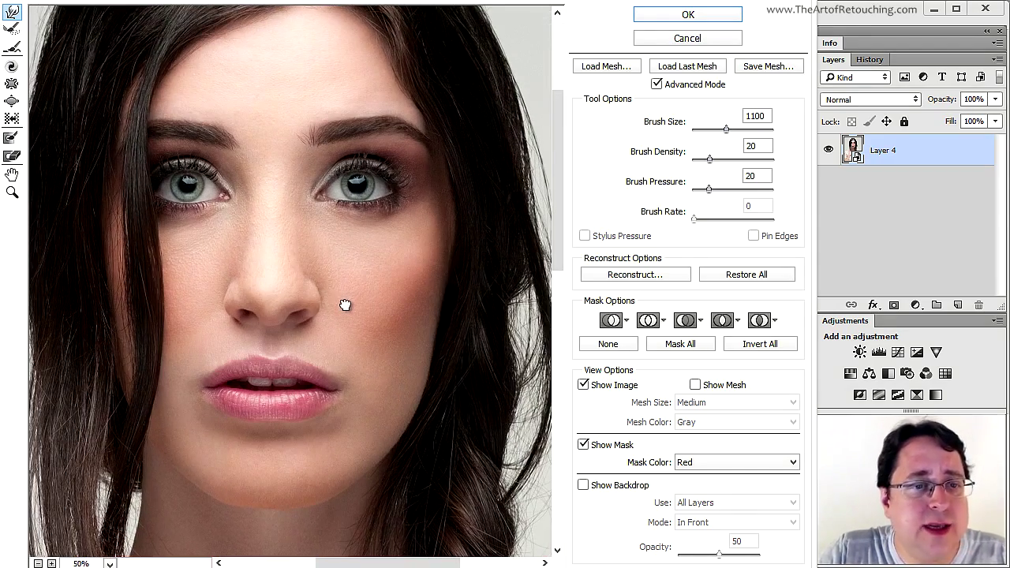
{"action": "key", "text": "bracketleft"}
{"action": "key", "text": "bracketleft"}
{"action": "key", "text": "bracketleft"}
{"action": "key", "text": "bracketleft"}
{"action": "key", "text": "bracketleft"}
{"action": "key", "text": "bracketleft"}
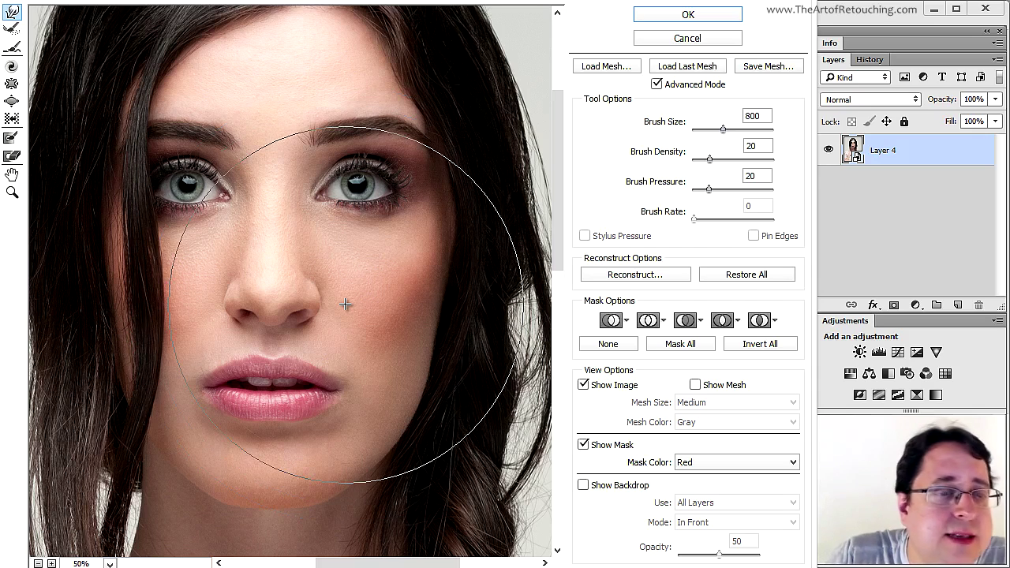
{"action": "key", "text": "bracketleft"}
{"action": "key", "text": "bracketleft"}
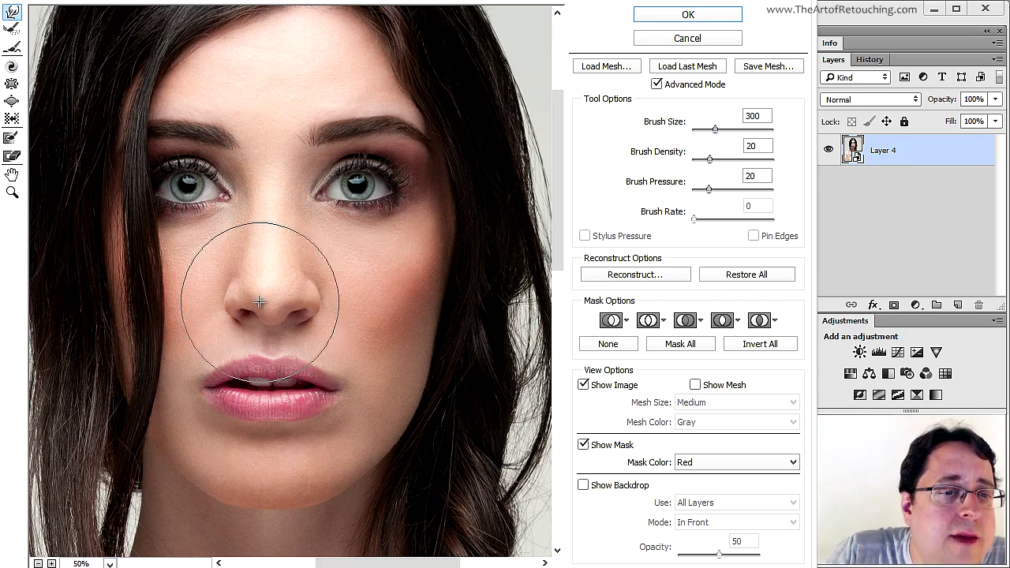
{"action": "key", "text": "bracketright"}
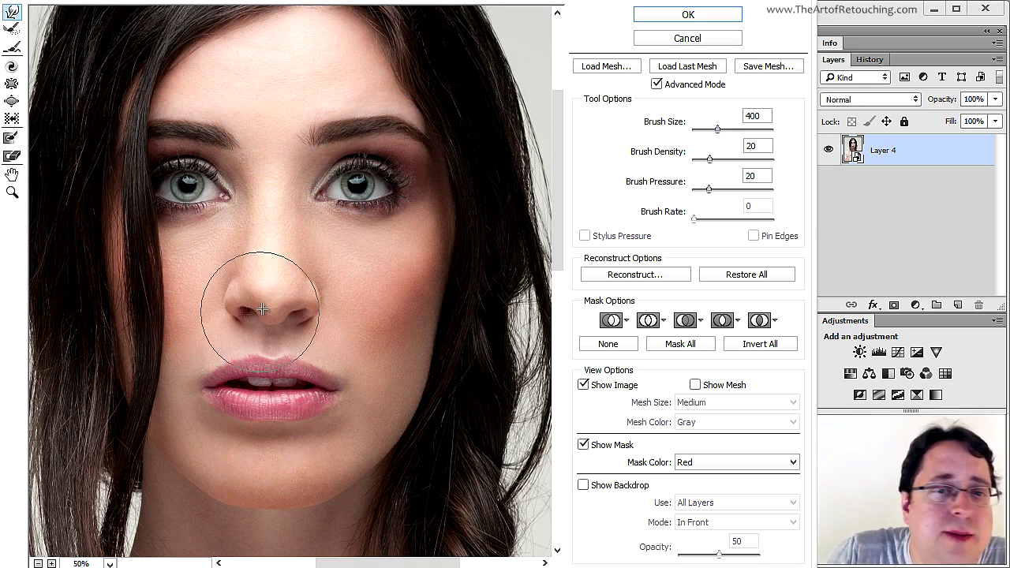
{"action": "key", "text": "bracketright"}
{"action": "key", "text": "bracketright"}
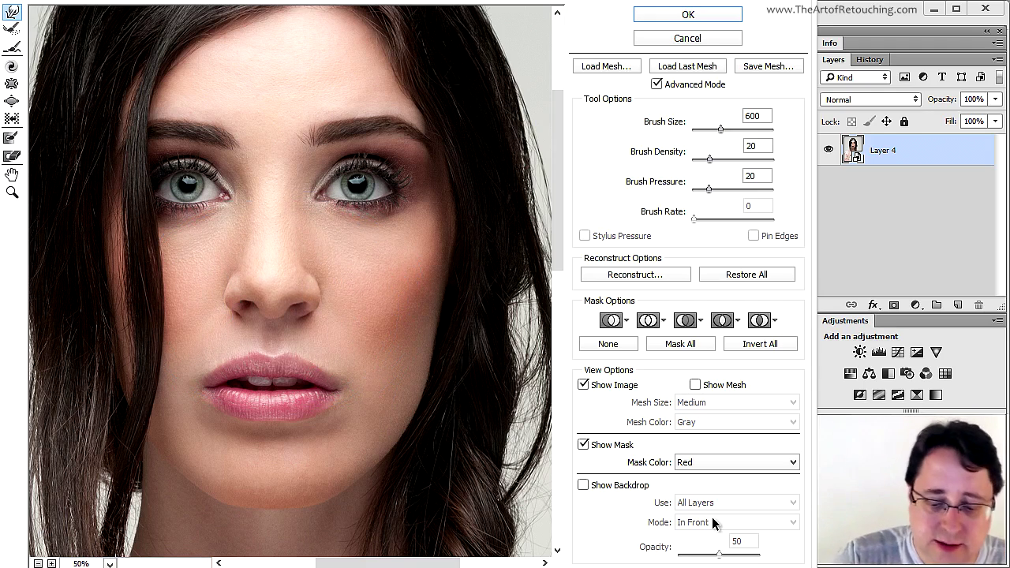
- Stretch the background over the transparent gap along the image's upper edge with Forward Warp at brush size 175, density and pressure 100, and apply Liquify
{"action": "key", "text": "ctrl+minus"}
{"action": "key", "text": "ctrl+minus"}
{"action": "key", "text": "bracketright"}
{"action": "key", "text": "bracketright"}
{"action": "key", "text": "bracketright"}
{"action": "key", "text": "bracketright"}
{"action": "key", "text": "bracketright"}
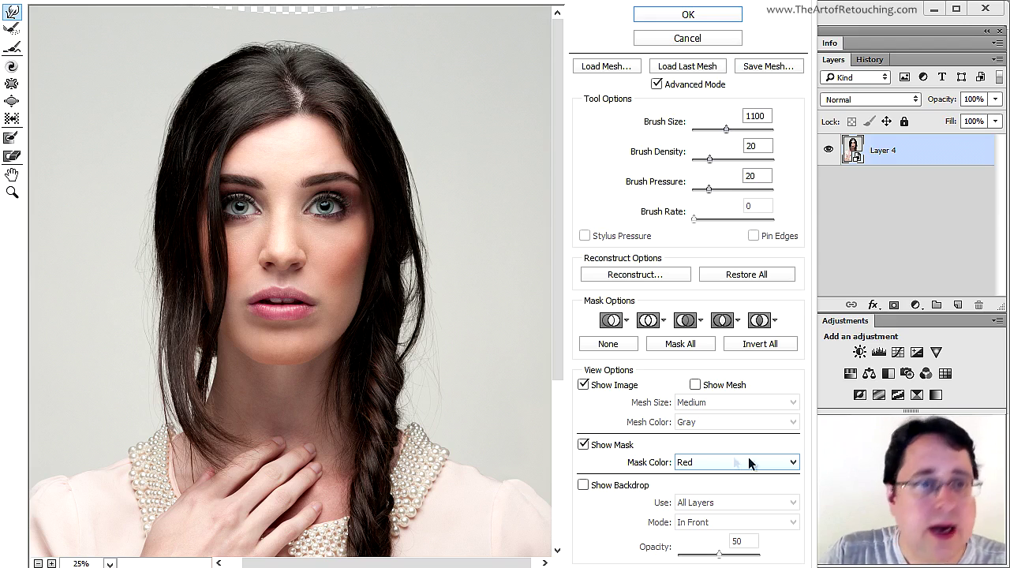
{"action": "key", "text": "bracketleft"}
{"action": "key", "text": "bracketleft"}
{"action": "key", "text": "bracketleft"}
{"action": "key", "text": "bracketleft"}
{"action": "key", "text": "bracketleft"}
{"action": "key", "text": "bracketleft"}
{"action": "key", "text": "bracketleft"}
{"action": "key", "text": "bracketleft"}
{"action": "key", "text": "bracketleft"}
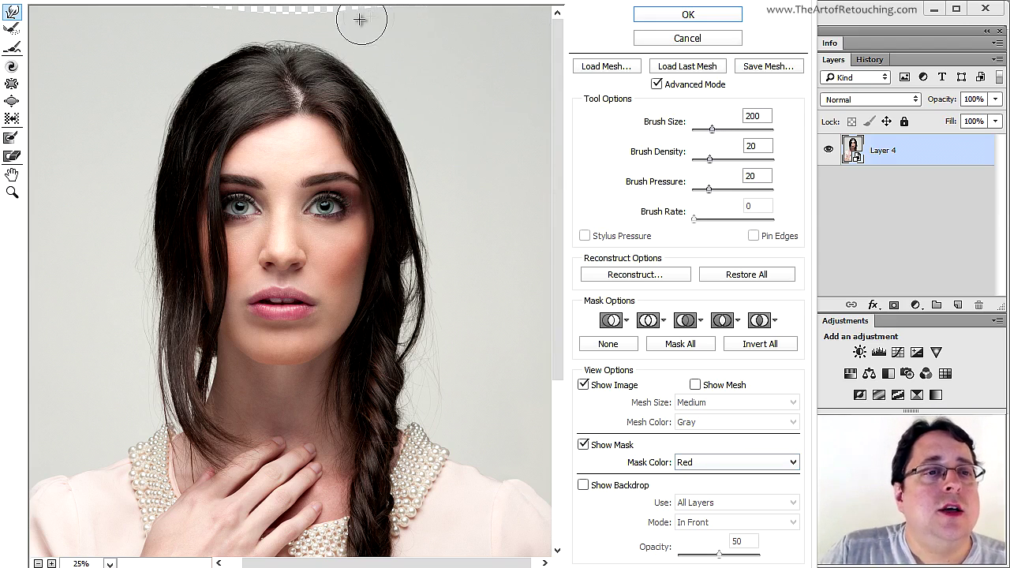
{"action": "key", "text": "bracketleft"}
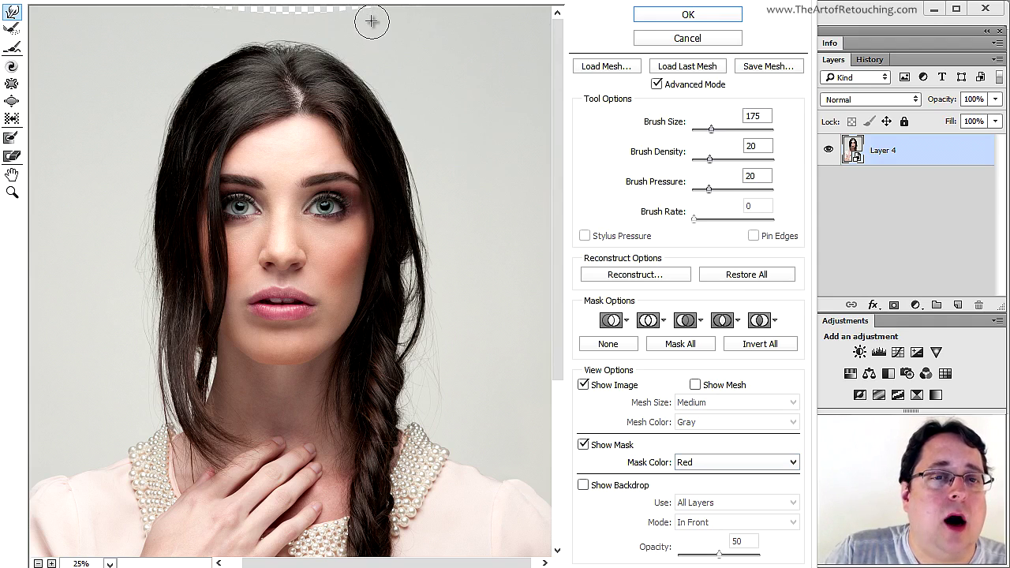
{"action": "left_click_drag", "start_coordinate": [711, 159], "coordinate": [793, 174]}
{"action": "left_click_drag", "start_coordinate": [714, 187], "coordinate": [792, 193]}
{"action": "left_click_drag", "start_coordinate": [369, 24], "coordinate": [369, 14]}
{"action": "left_click_drag", "start_coordinate": [325, 10], "coordinate": [208, 8]}
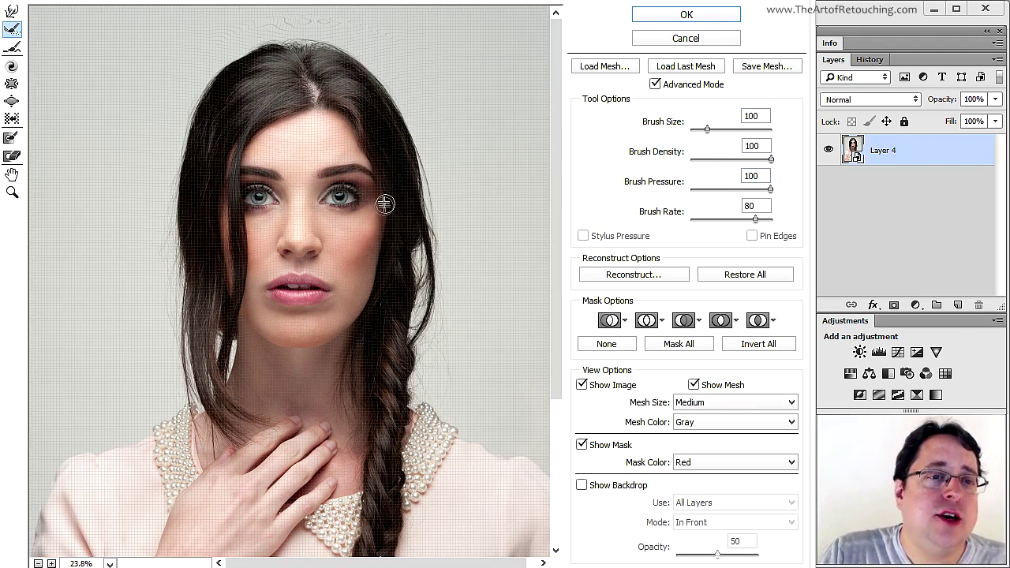
{"action": "left_click", "coordinate": [686, 17]}
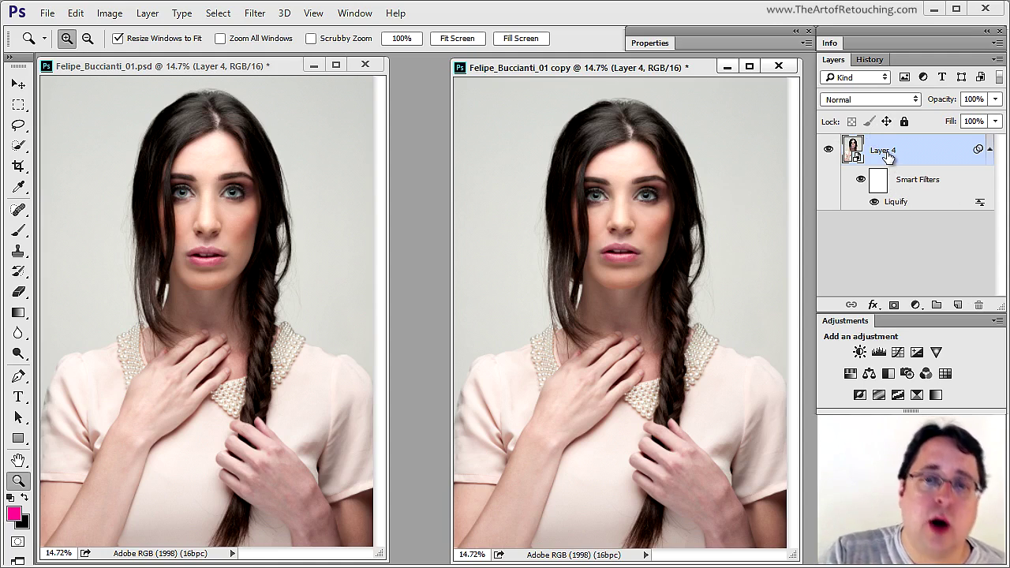
- Reopen Layer 4's Liquify smart filter for editing and set the Forward Warp brush size to 1300
{"action": "double_click", "coordinate": [915, 206]}
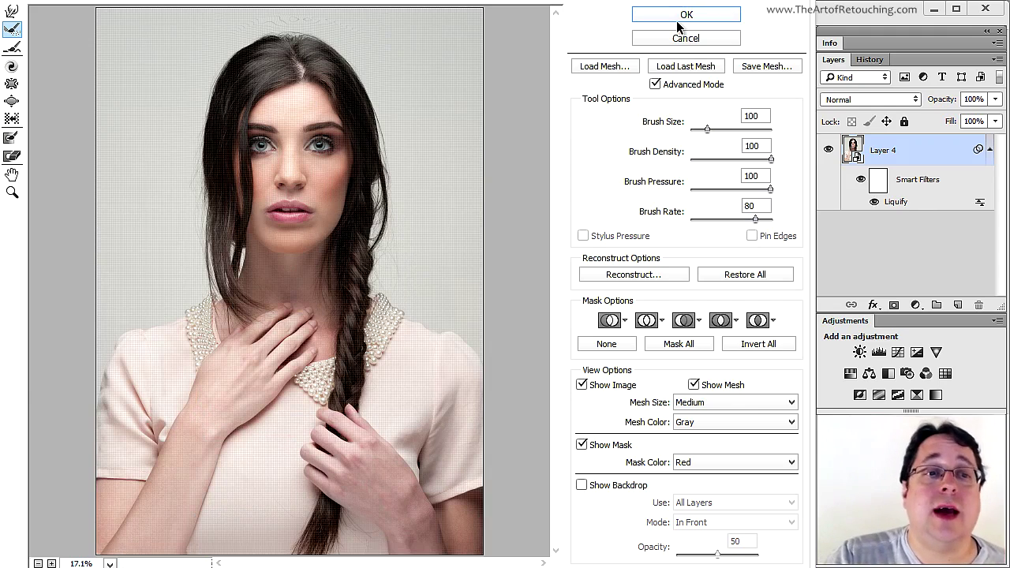
{"action": "left_click", "coordinate": [10, 23]}
{"action": "key", "text": "bracketleft"}
{"action": "key", "text": "bracketleft"}
{"action": "key", "text": "bracketleft"}
{"action": "key", "text": "bracketleft"}
{"action": "key", "text": "bracketleft"}
{"action": "key", "text": "bracketleft"}
{"action": "key", "text": "bracketleft"}
{"action": "key", "text": "bracketright"}
{"action": "key", "text": "bracketright"}
{"action": "key", "text": "bracketright"}
{"action": "key", "text": "bracketright"}
{"action": "key", "text": "bracketright"}
{"action": "key", "text": "bracketright"}
{"action": "key", "text": "bracketright"}
{"action": "key", "text": "bracketright"}
{"action": "key", "text": "bracketright"}
{"action": "key", "text": "bracketright"}
{"action": "key", "text": "bracketright"}
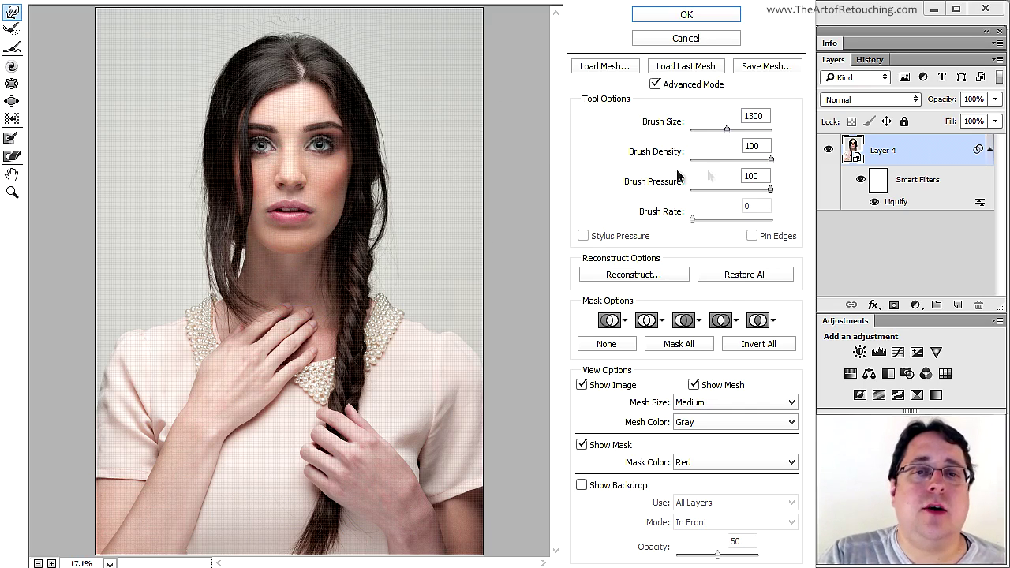
- Set both the brush density and brush pressure of Forward Warp to 50 and apply the Liquify filter
{"action": "double_click", "coordinate": [760, 146]}
{"action": "type", "text": "50"}
{"action": "double_click", "coordinate": [766, 176]}
{"action": "type", "text": "50"}
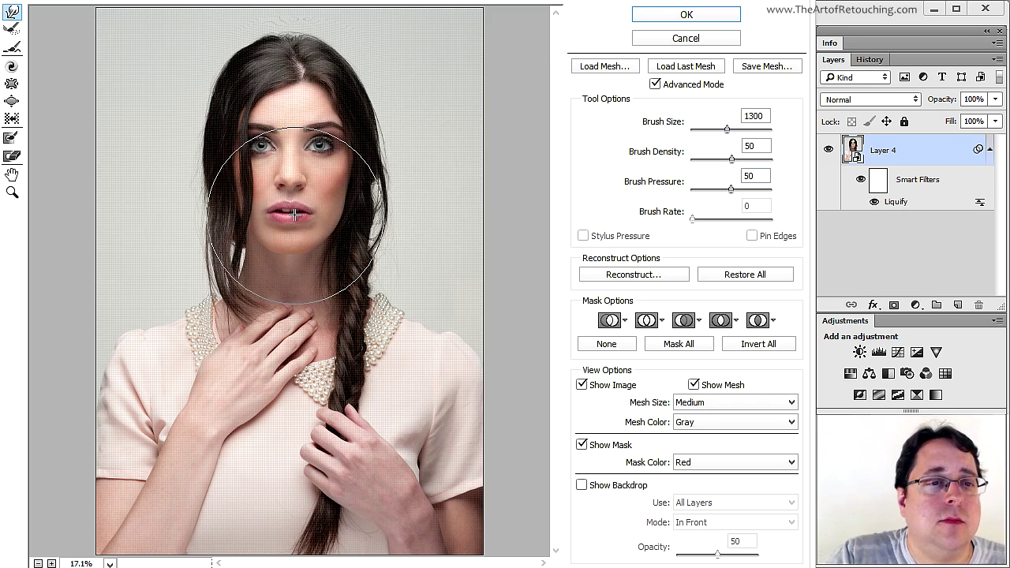
{"action": "left_click", "coordinate": [675, 14]}
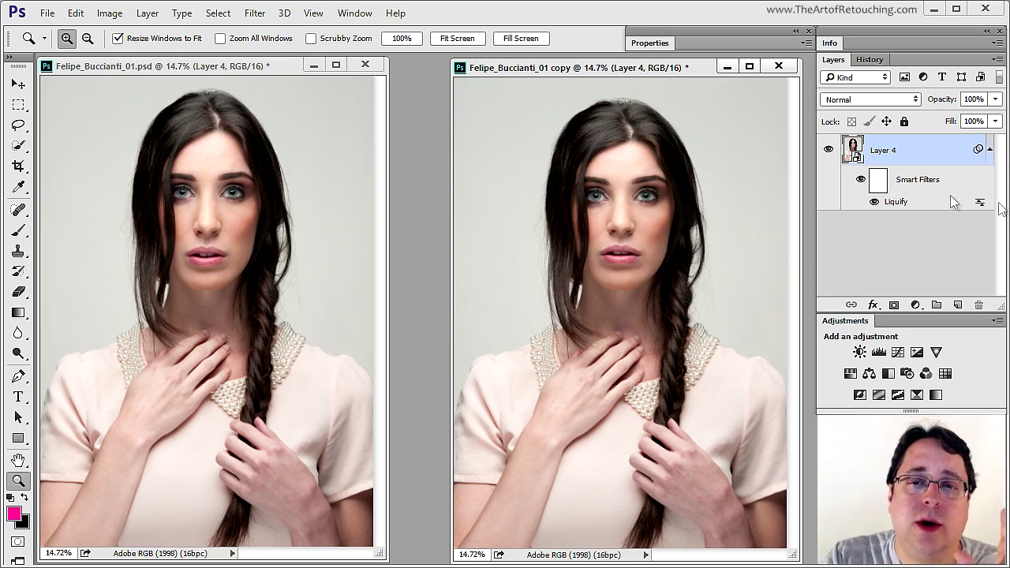
- Collapse Layer 4's smart filter list, open the Smart Object's contents to inspect its layers, and close that document
{"action": "left_click", "coordinate": [992, 150]}
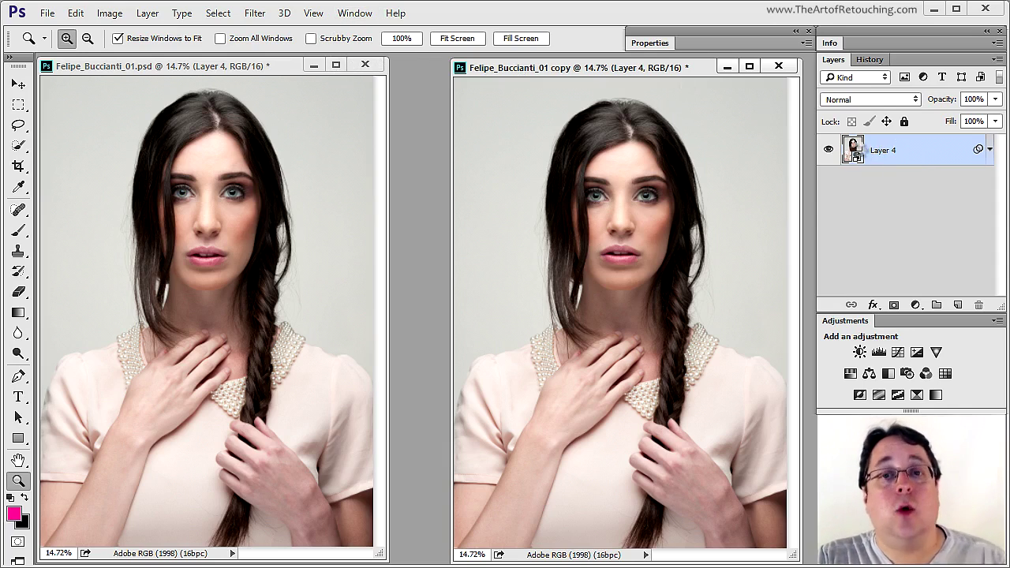
{"action": "double_click", "coordinate": [857, 150]}
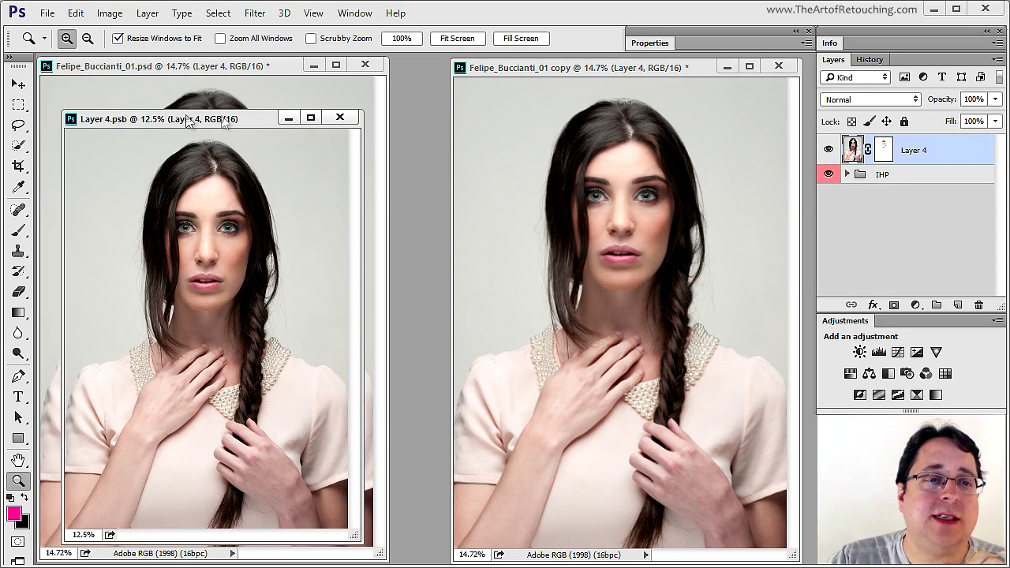
{"action": "left_click_drag", "start_coordinate": [190, 119], "coordinate": [379, 112]}
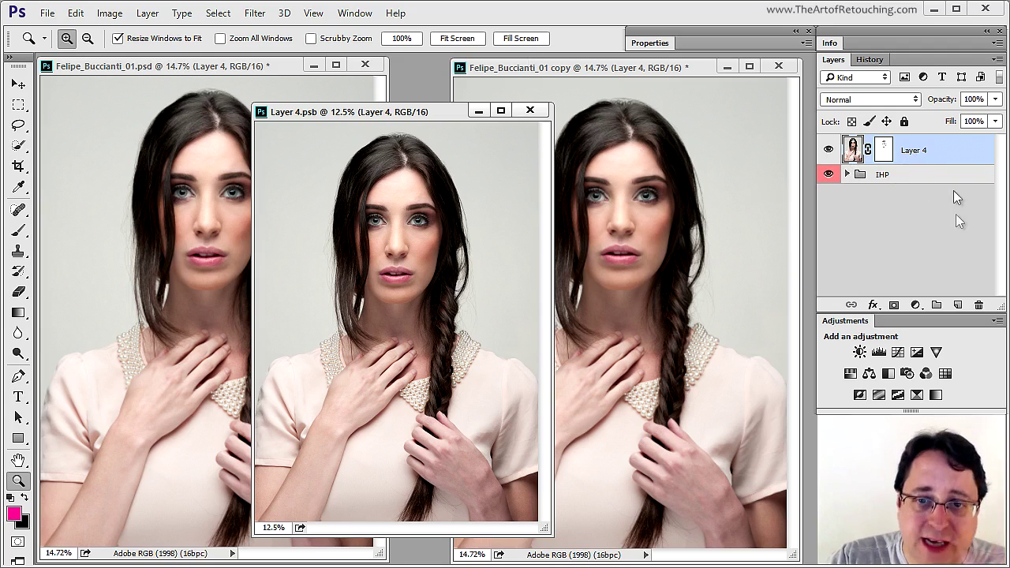
{"action": "left_click", "coordinate": [529, 110]}
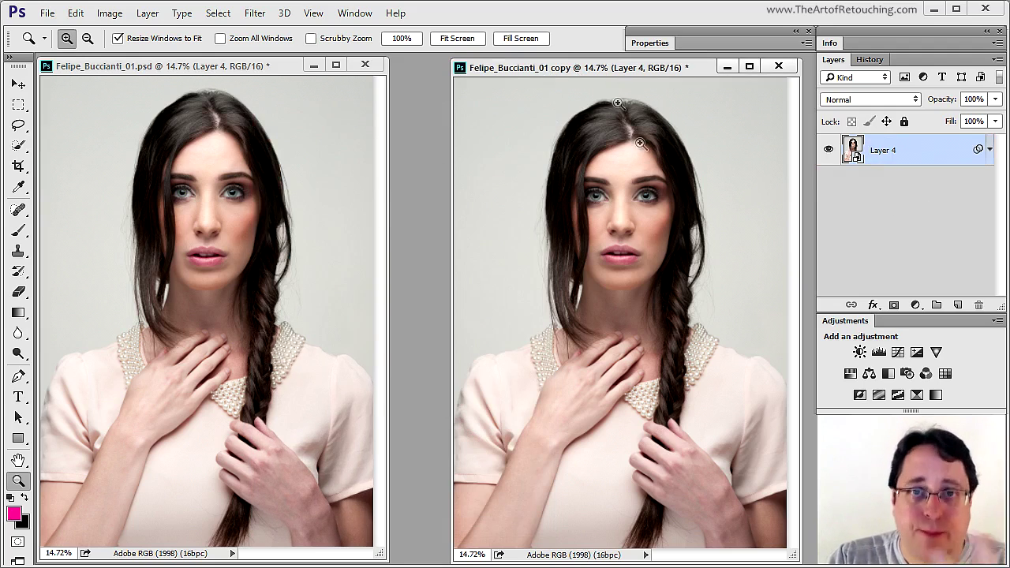
- Open the Camera Raw Filter on Layer 4 and set Tint to +18 and Temperature to 5
{"action": "left_click", "coordinate": [267, 13]}
{"action": "left_click", "coordinate": [260, 14]}
{"action": "left_click", "coordinate": [255, 14]}
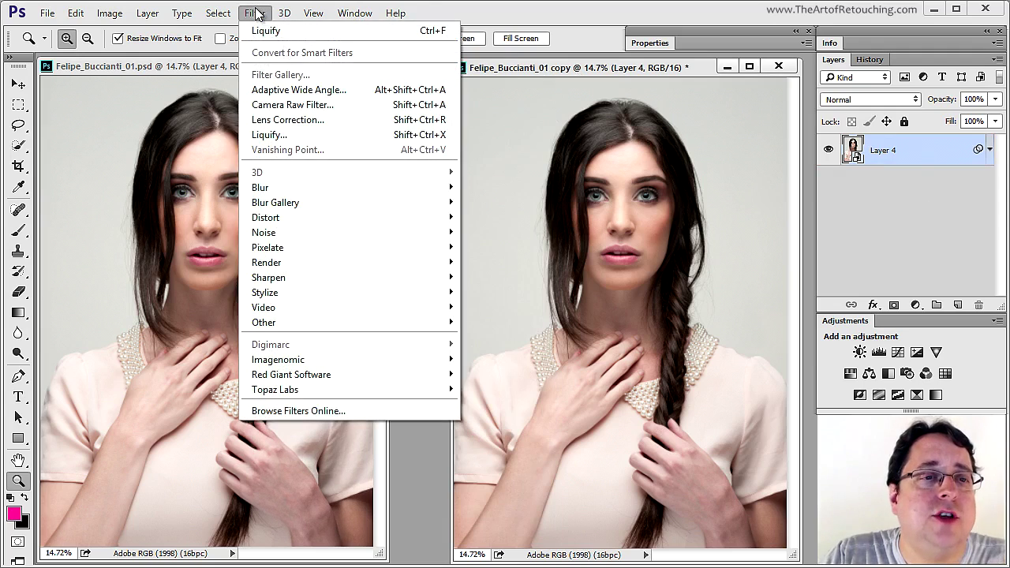
{"action": "left_click", "coordinate": [318, 111]}
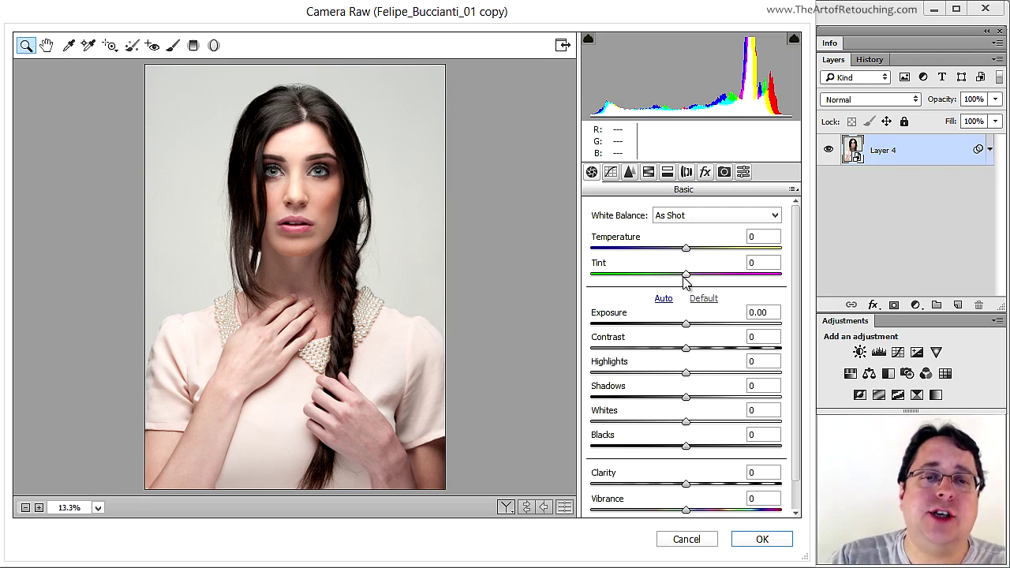
{"action": "left_click_drag", "start_coordinate": [686, 276], "coordinate": [703, 277]}
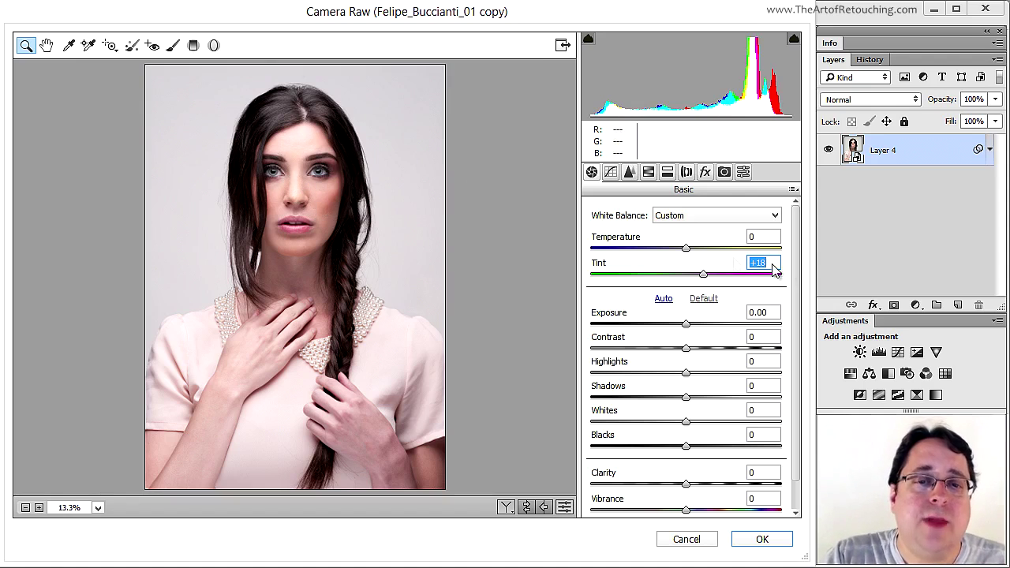
{"action": "left_click_drag", "start_coordinate": [687, 248], "coordinate": [688, 251]}
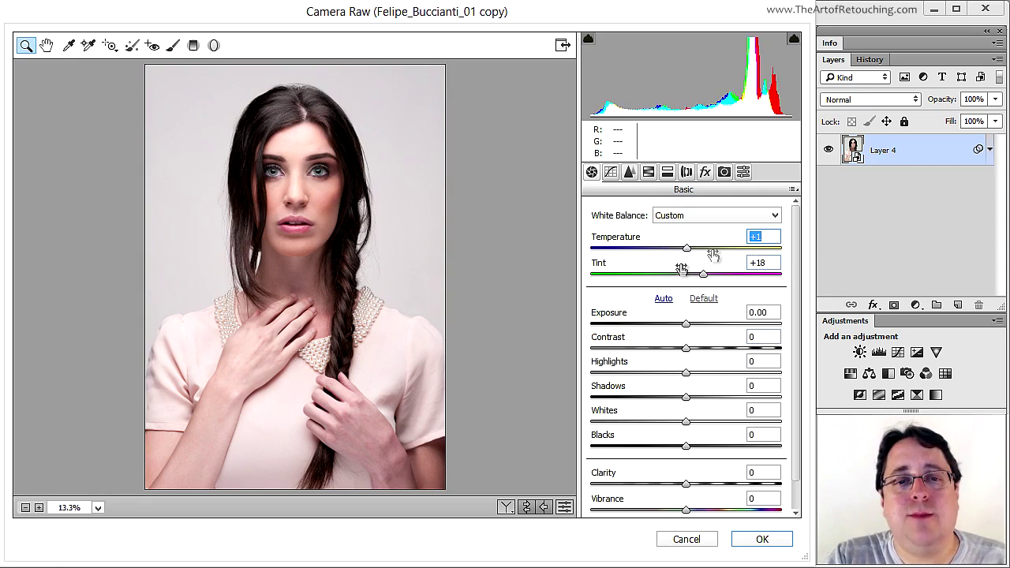
{"action": "type", "text": "5"}
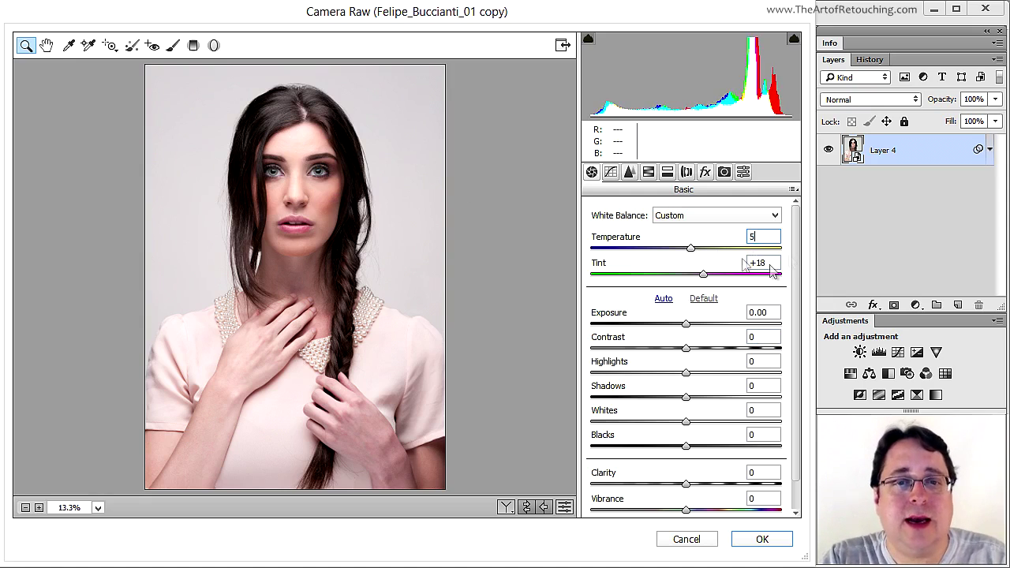
- Commit the Temperature of +5 and apply the Camera Raw Filter to Layer 4
{"action": "key", "text": "Tab"}
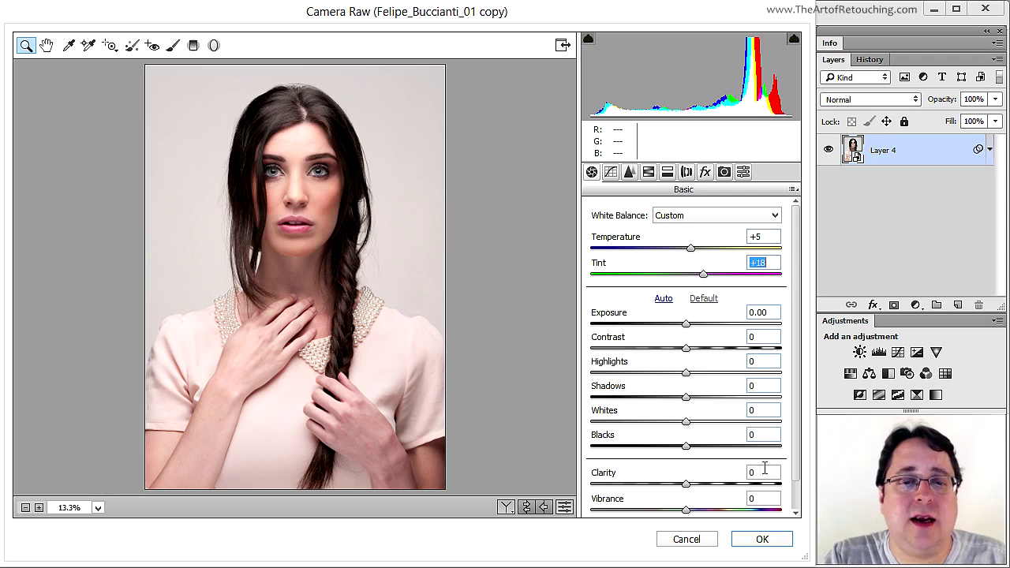
{"action": "left_click", "coordinate": [779, 540]}
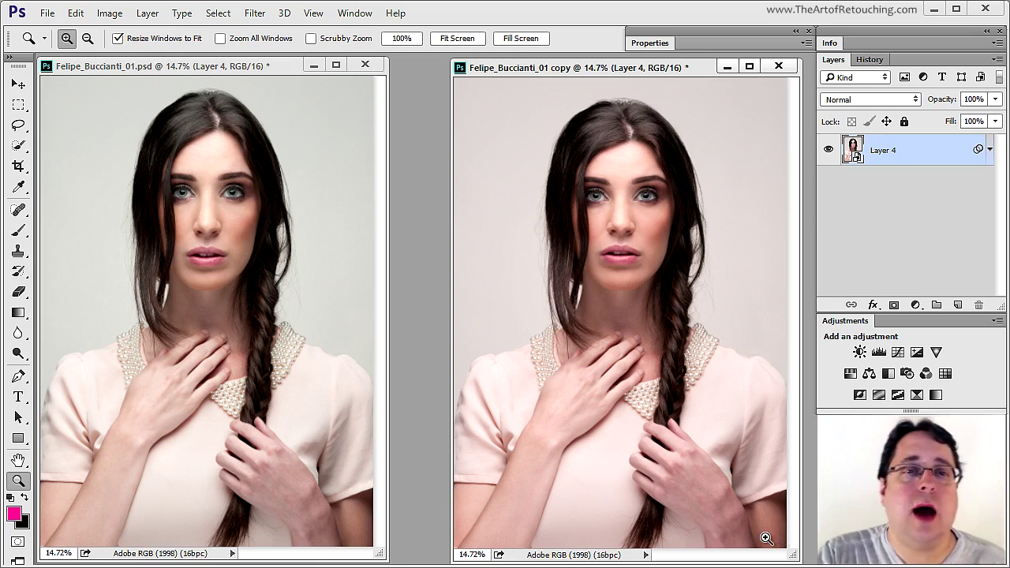
{"action": "left_click", "coordinate": [330, 167]}
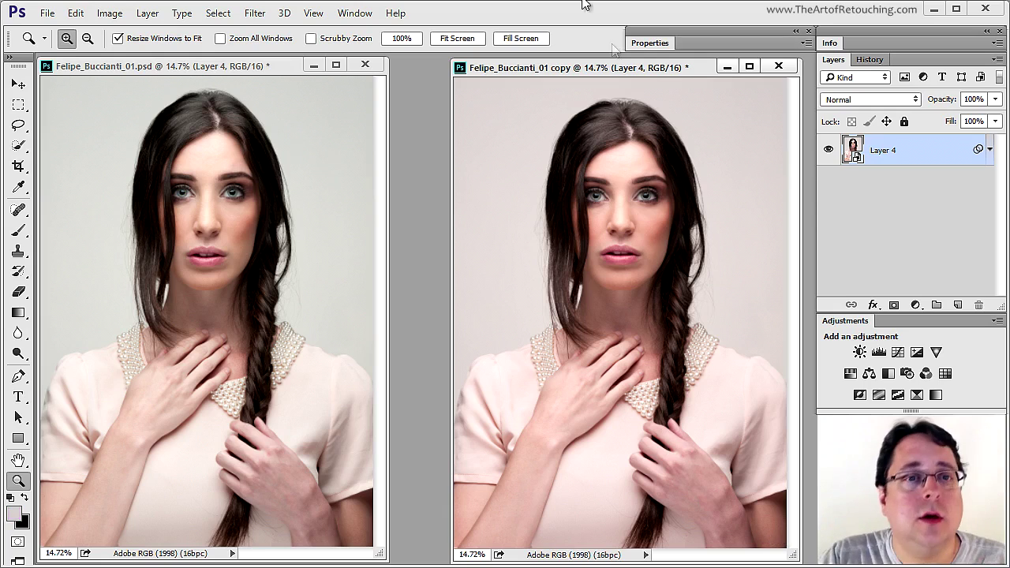
{"action": "left_click", "coordinate": [217, 13]}
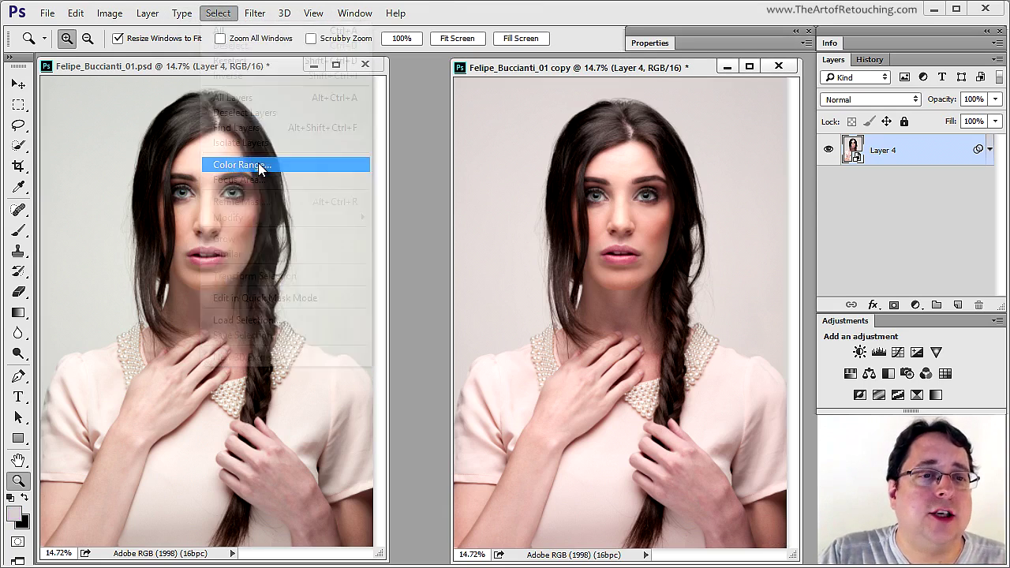
{"action": "left_click", "coordinate": [258, 164]}
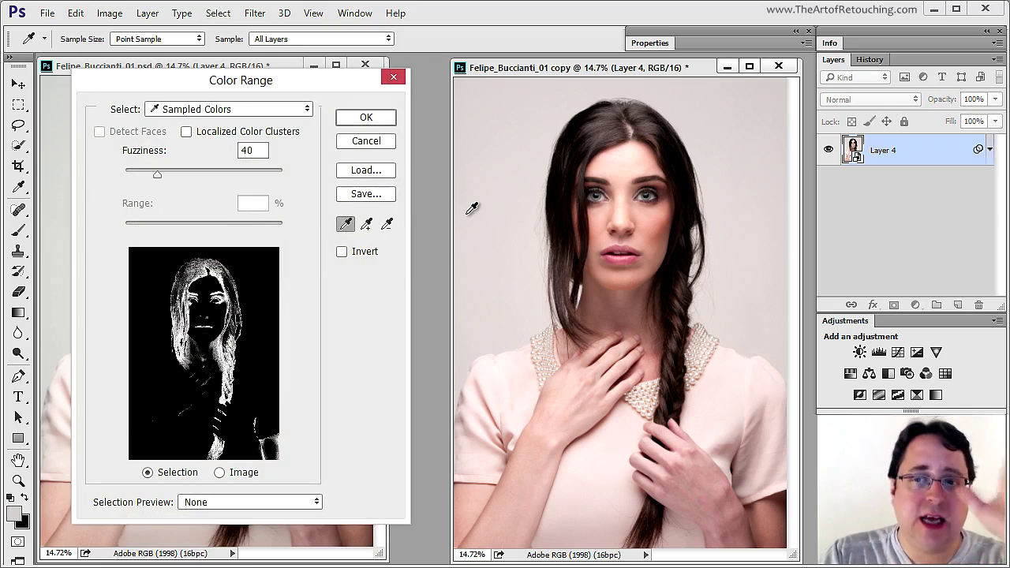
{"action": "left_click", "coordinate": [500, 181]}
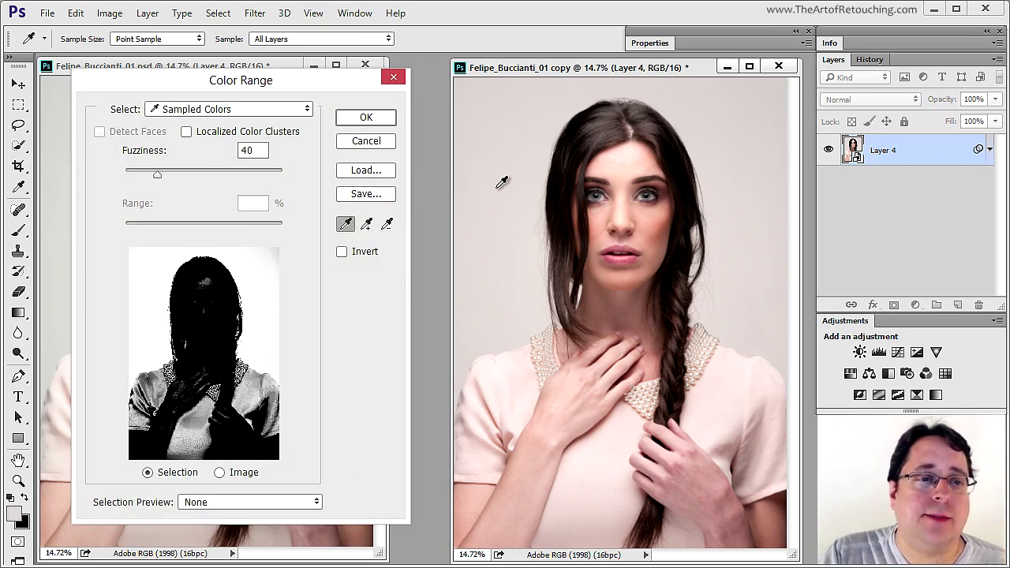
{"action": "left_click", "coordinate": [508, 142]}
{"action": "left_click", "coordinate": [764, 113]}
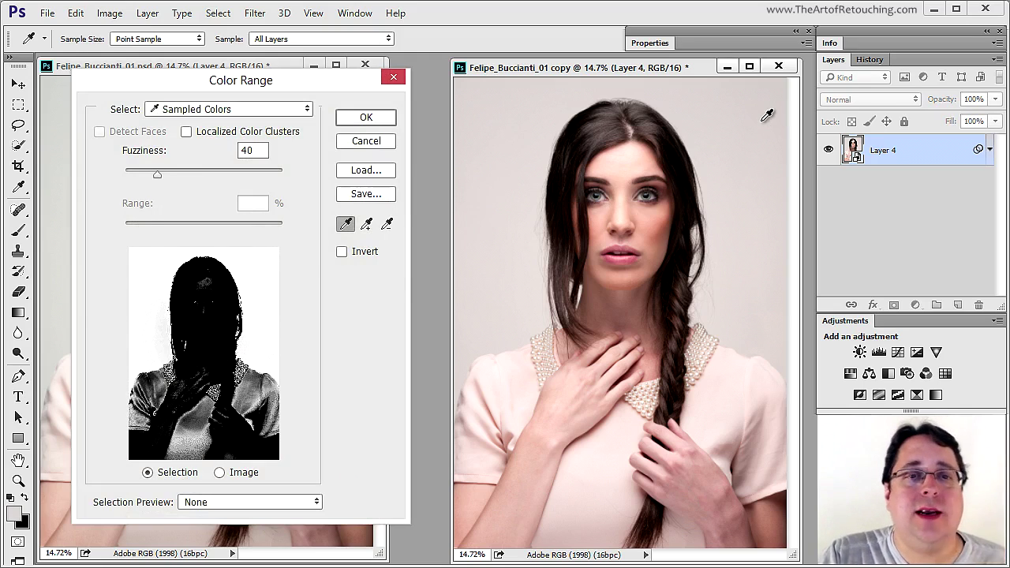
{"action": "left_click", "coordinate": [360, 142]}
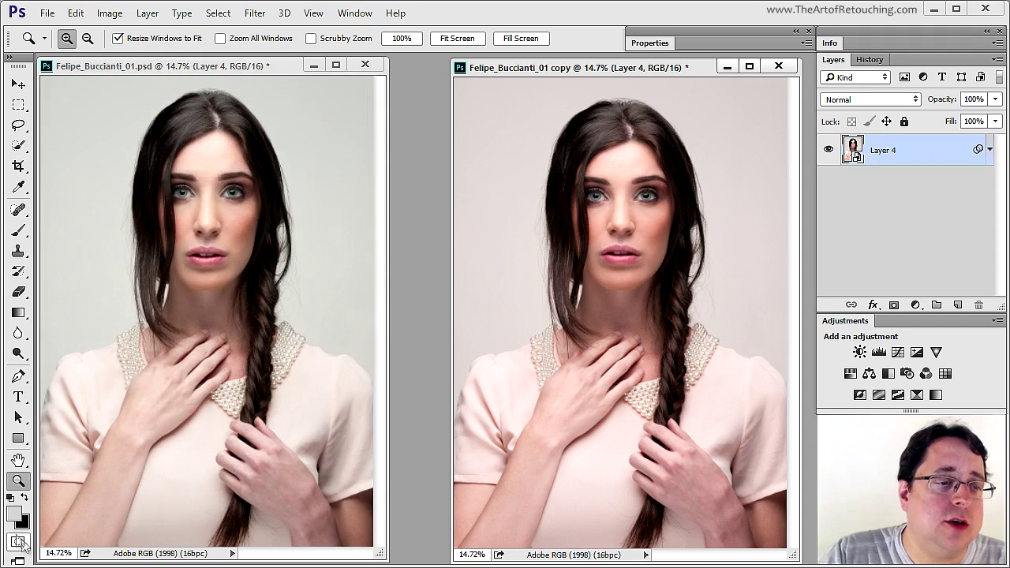
- Set the Quick Mask options to show selected areas in green (00ff36) at 100% opacity, and exit Quick Mask mode
{"action": "double_click", "coordinate": [19, 544]}
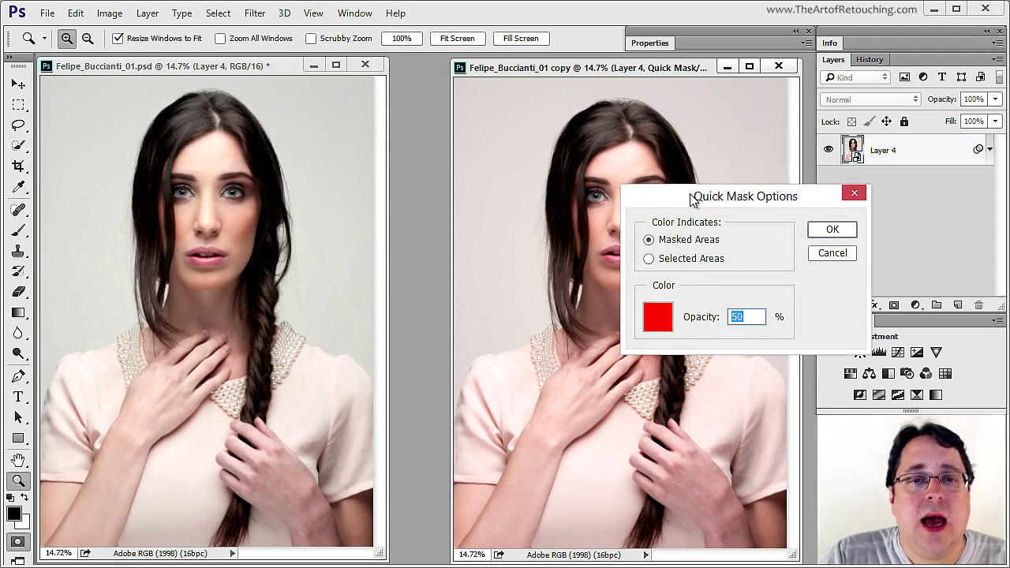
{"action": "left_click_drag", "start_coordinate": [691, 199], "coordinate": [558, 193]}
{"action": "left_click", "coordinate": [559, 255]}
{"action": "type", "text": "100"}
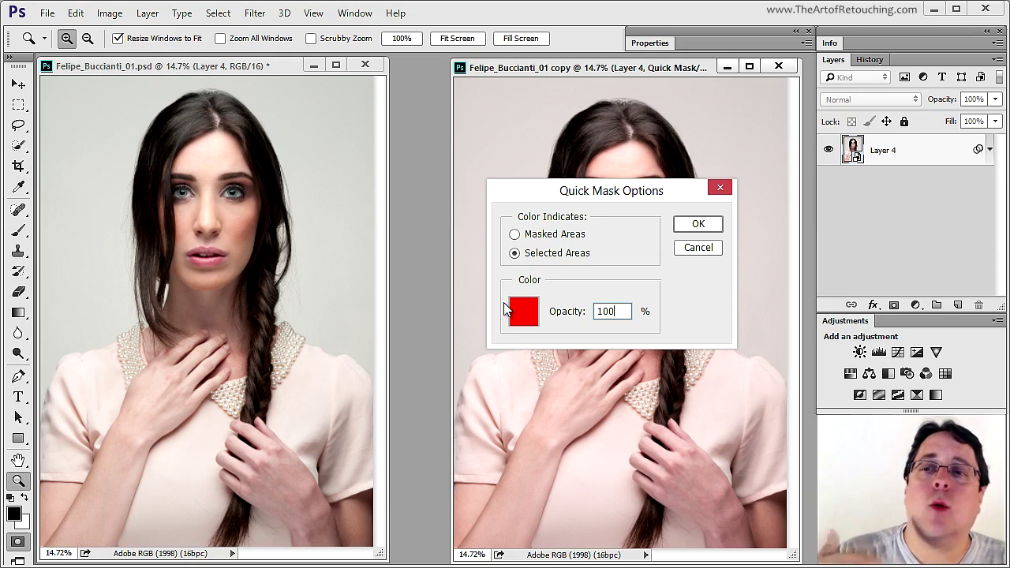
{"action": "left_click", "coordinate": [523, 319]}
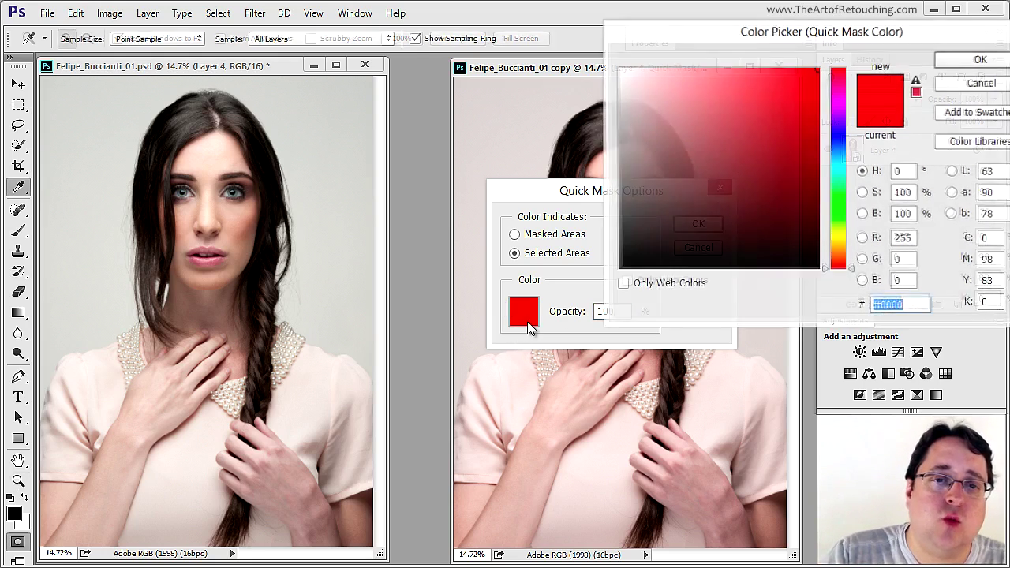
{"action": "left_click", "coordinate": [838, 196]}
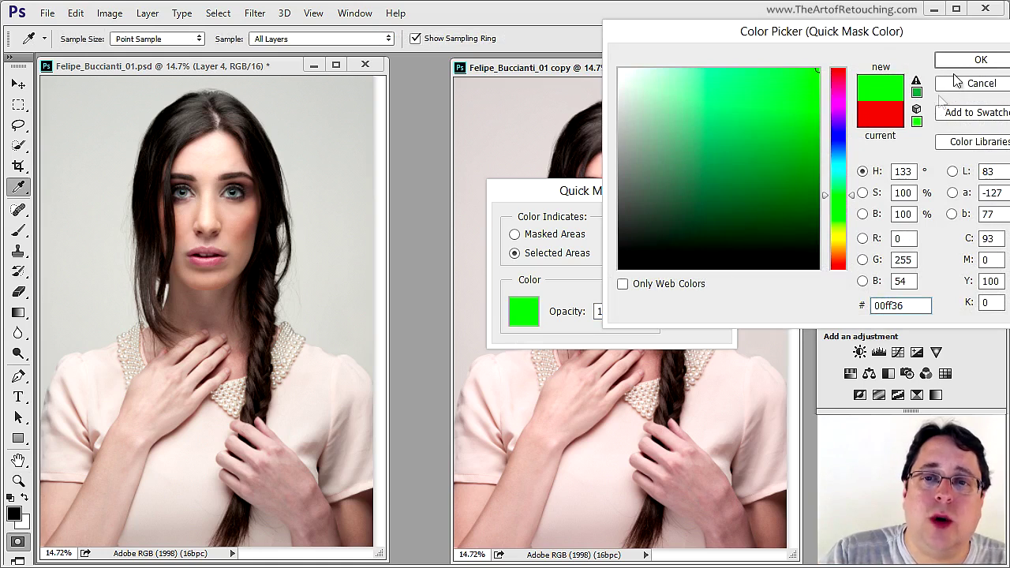
{"action": "left_click", "coordinate": [979, 61]}
{"action": "left_click", "coordinate": [706, 225]}
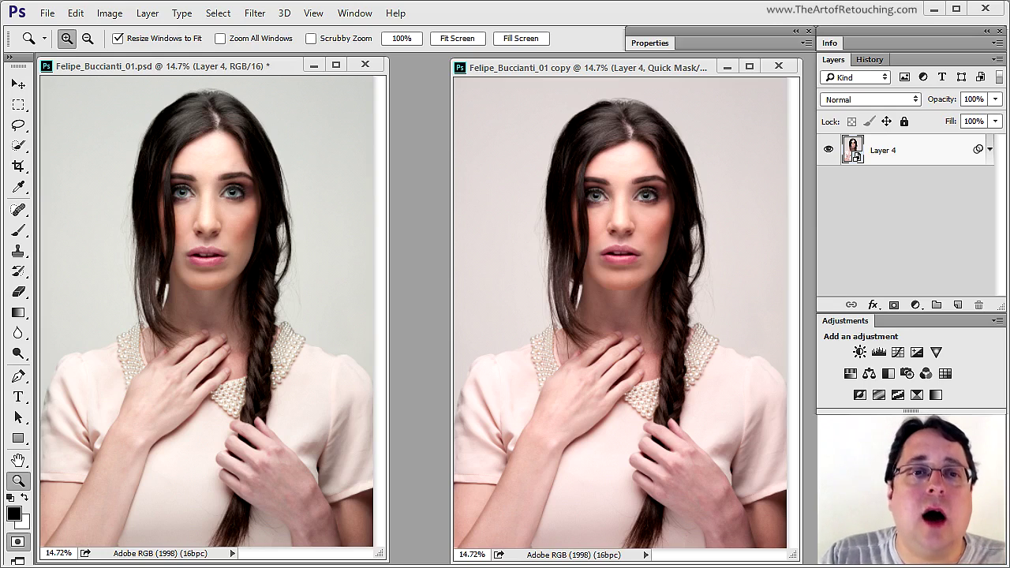
{"action": "left_click", "coordinate": [225, 17]}
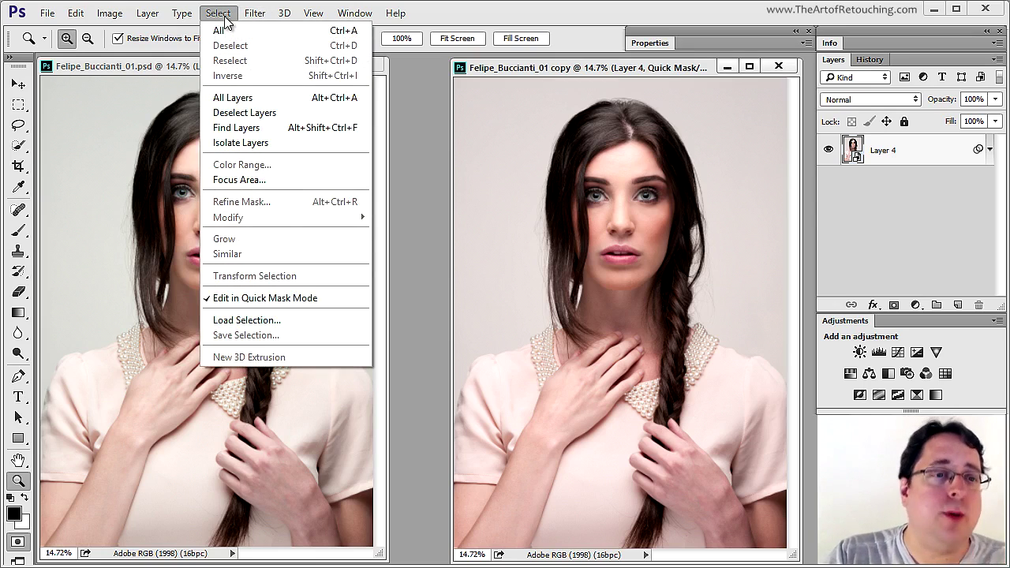
{"action": "left_click", "coordinate": [598, 71]}
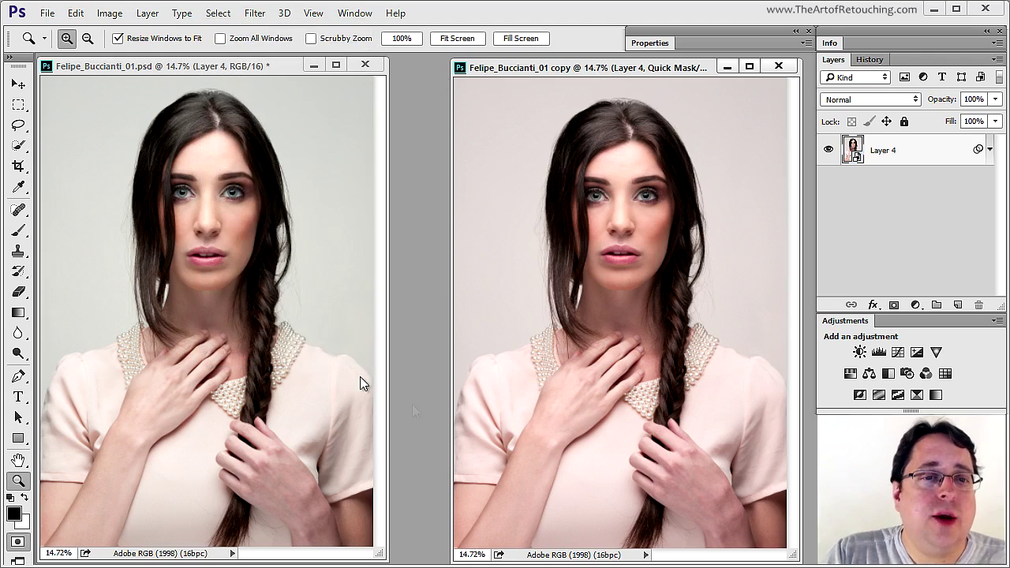
{"action": "left_click", "coordinate": [17, 543]}
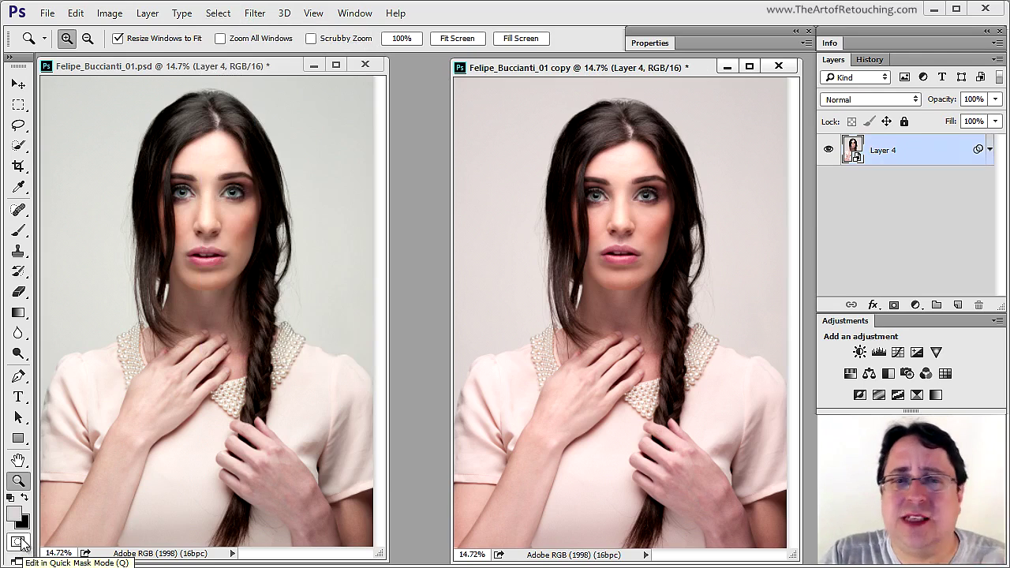
- Open Color Range for sampled colors and set its selection preview to Quick Mask
{"action": "left_click", "coordinate": [255, 13]}
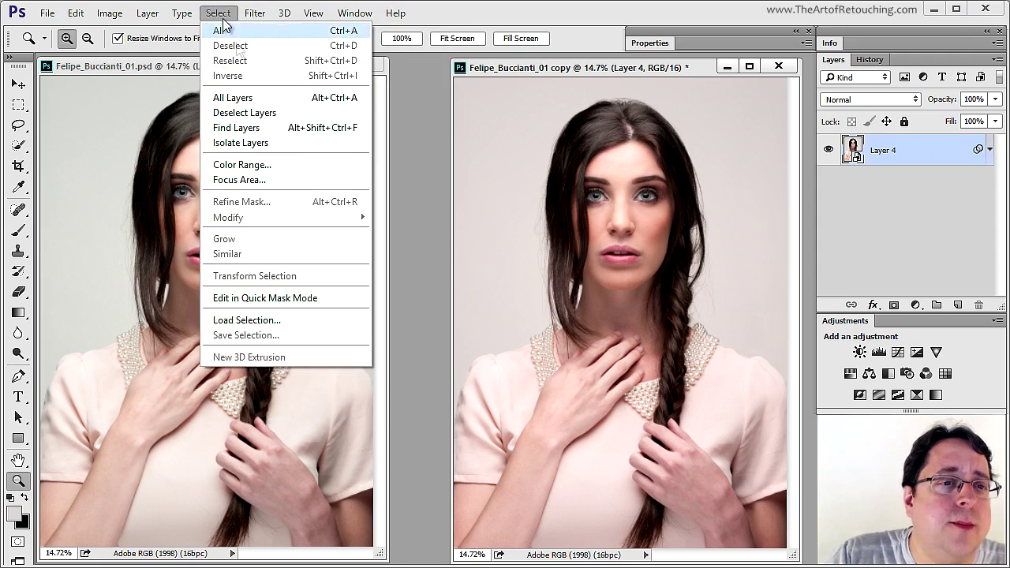
{"action": "left_click", "coordinate": [240, 165]}
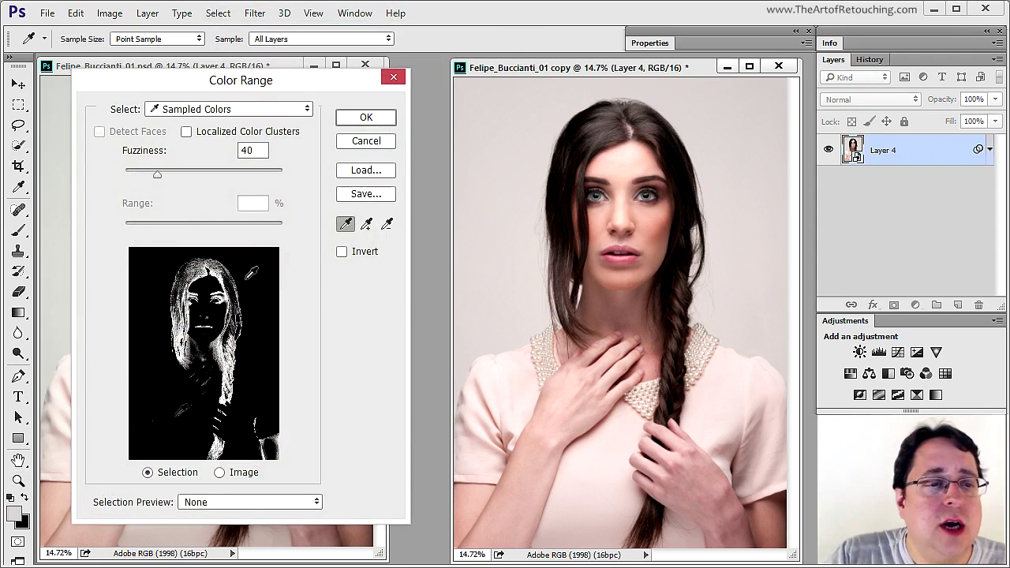
{"action": "left_click", "coordinate": [217, 504]}
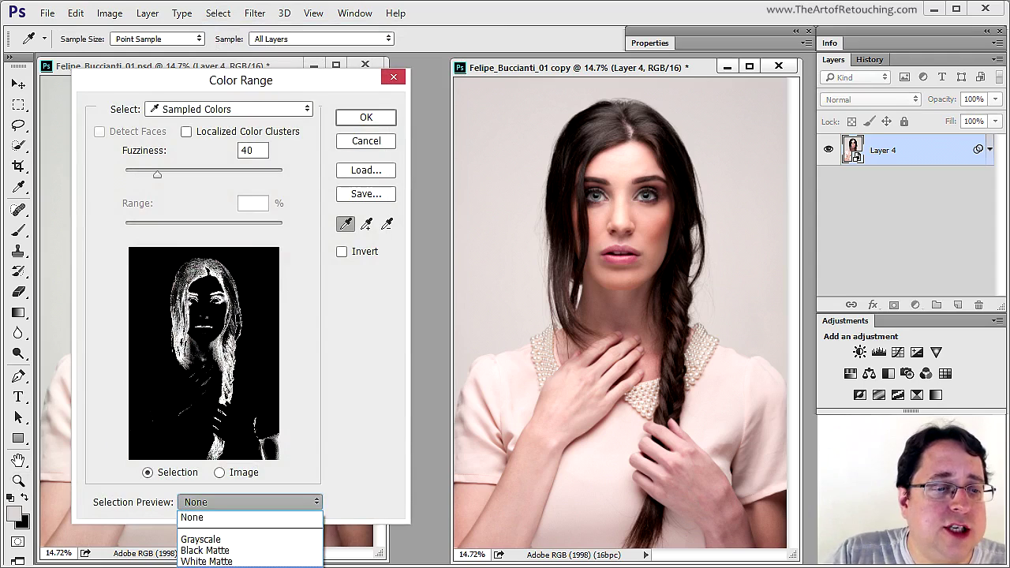
{"action": "left_click", "coordinate": [231, 85]}
{"action": "left_click_drag", "start_coordinate": [230, 86], "coordinate": [233, 44]}
{"action": "left_click", "coordinate": [240, 462]}
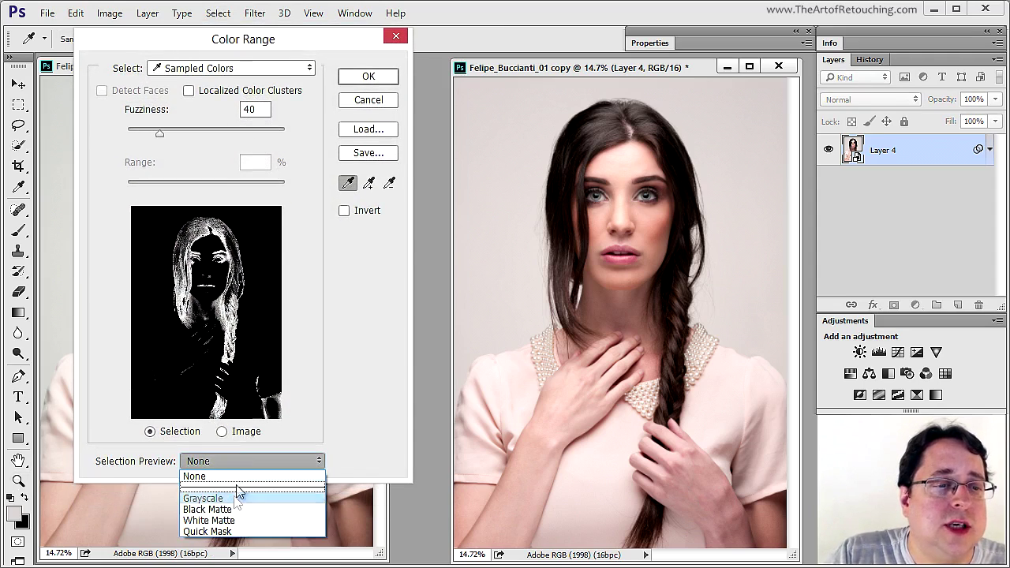
{"action": "left_click", "coordinate": [230, 533]}
- Sample the studio background beside the woman's head at Fuzziness 40 and create the Color Range selection
{"action": "left_click", "coordinate": [753, 117]}
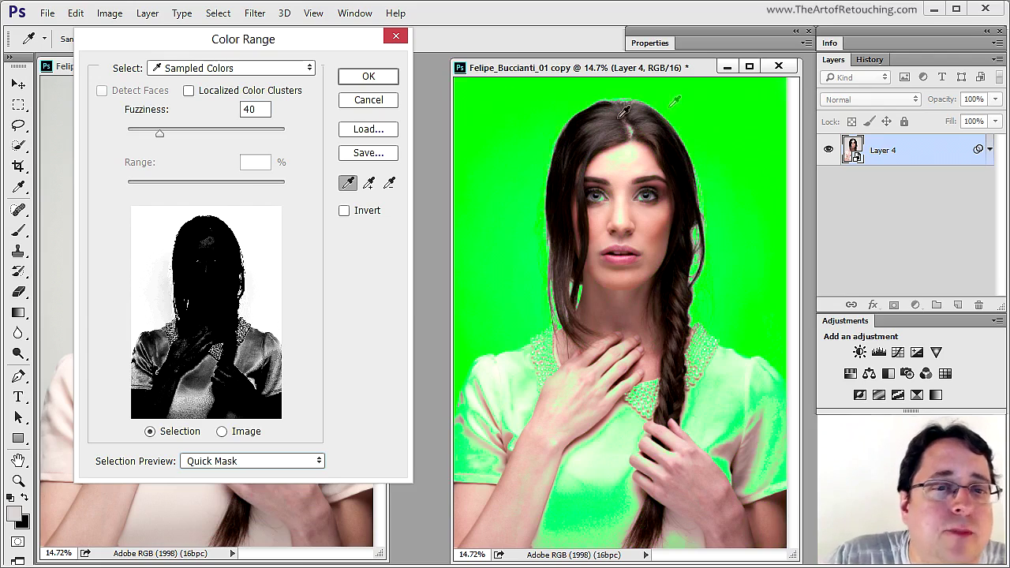
{"action": "left_click", "coordinate": [529, 283]}
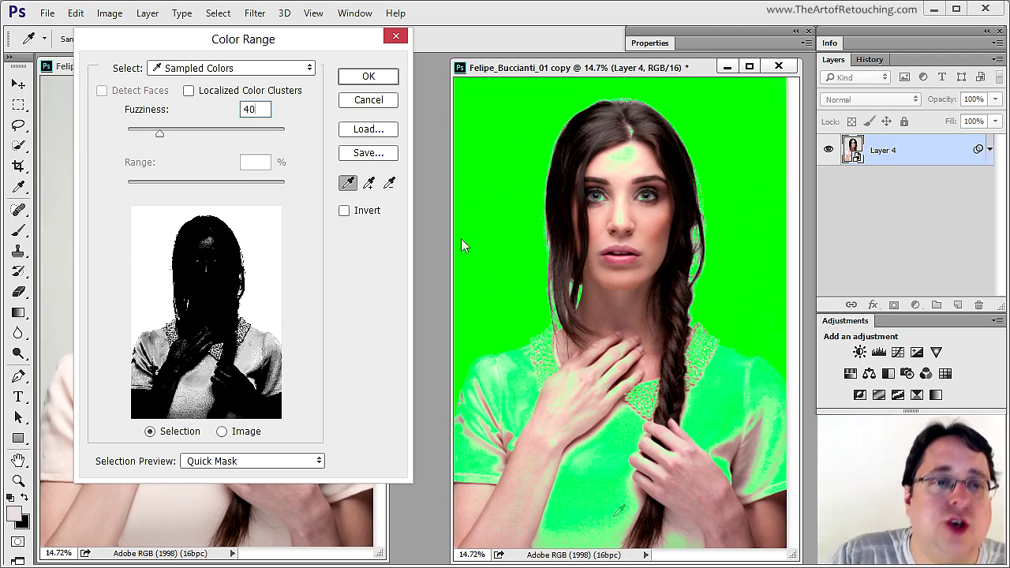
{"action": "left_click", "coordinate": [365, 76]}
{"action": "key", "text": "z"}
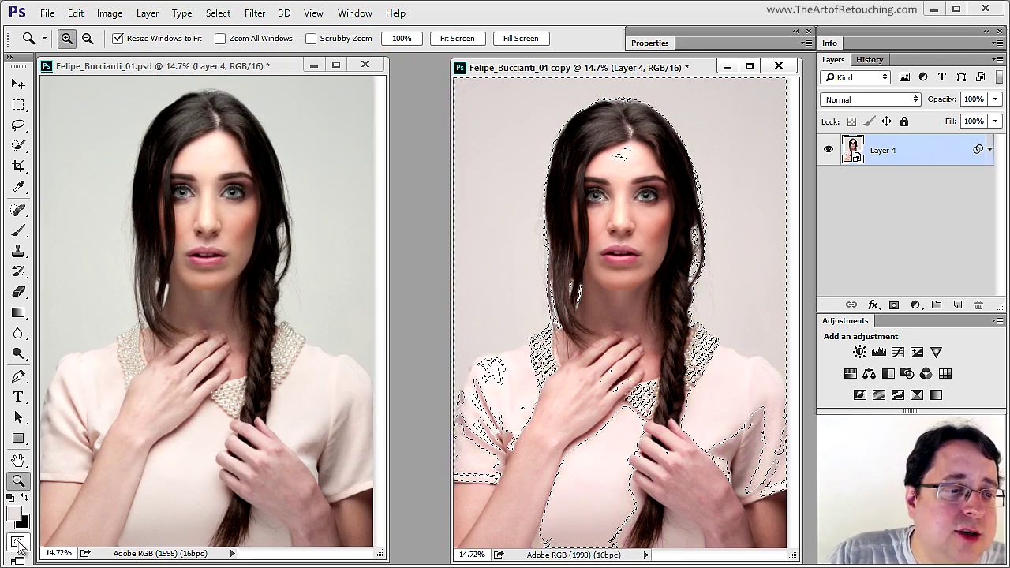
- Edit the selection in Quick Mask mode and paint white with an enlarged brush over the dress, arms and hands to remove their green overlay
{"action": "left_click", "coordinate": [17, 544]}
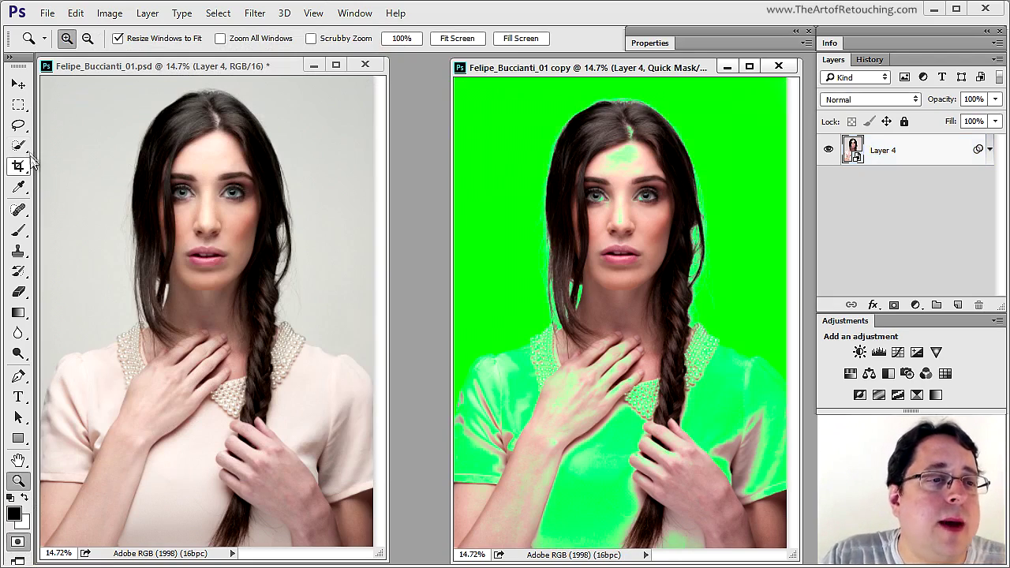
{"action": "left_click", "coordinate": [19, 230]}
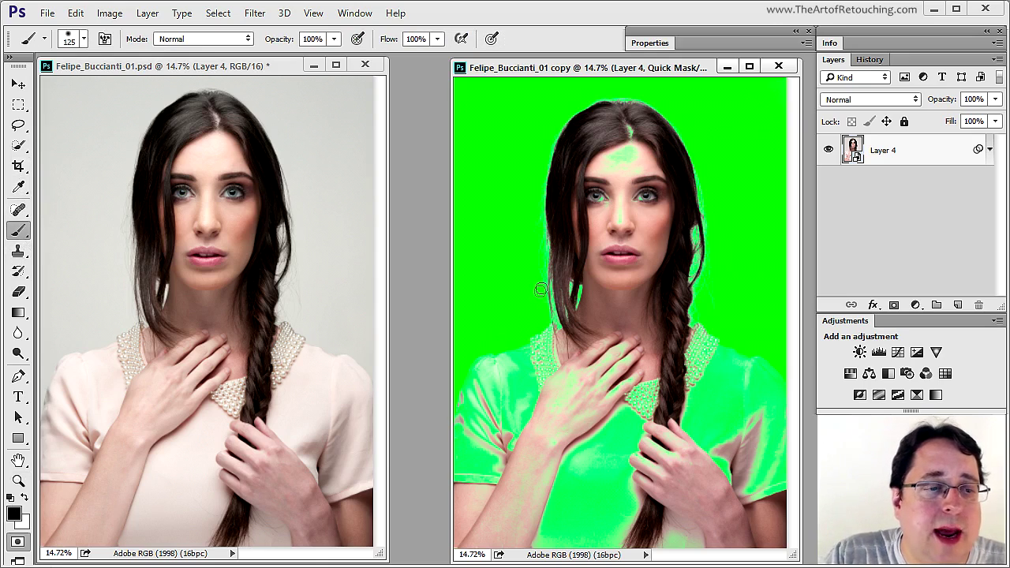
{"action": "left_click", "coordinate": [25, 497]}
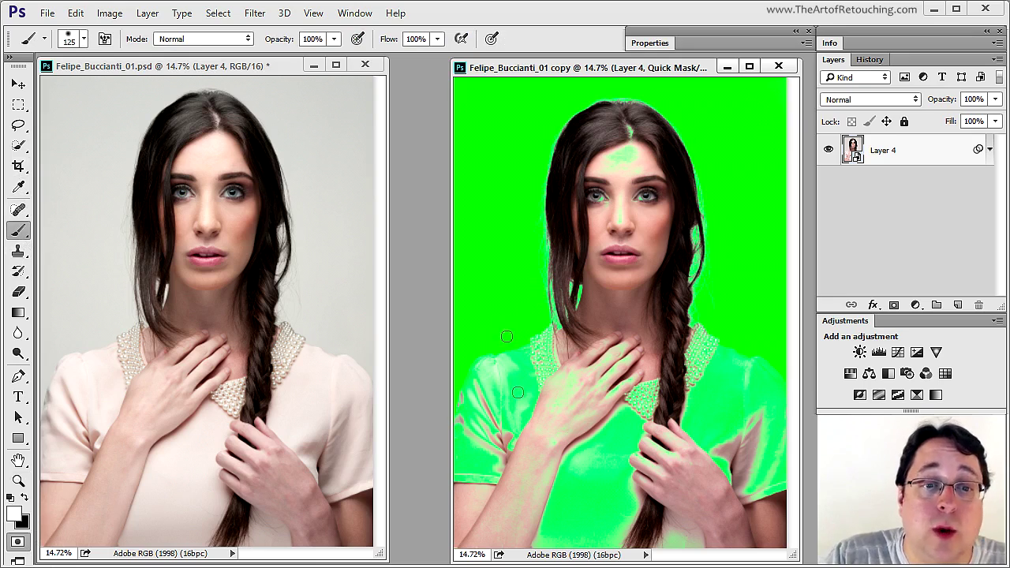
{"action": "key", "text": "bracketright"}
{"action": "key", "text": "bracketright"}
{"action": "key", "text": "bracketright"}
{"action": "key", "text": "bracketright"}
{"action": "key", "text": "bracketright"}
{"action": "key", "text": "bracketright"}
{"action": "key", "text": "bracketright"}
{"action": "key", "text": "bracketright"}
{"action": "key", "text": "bracketright"}
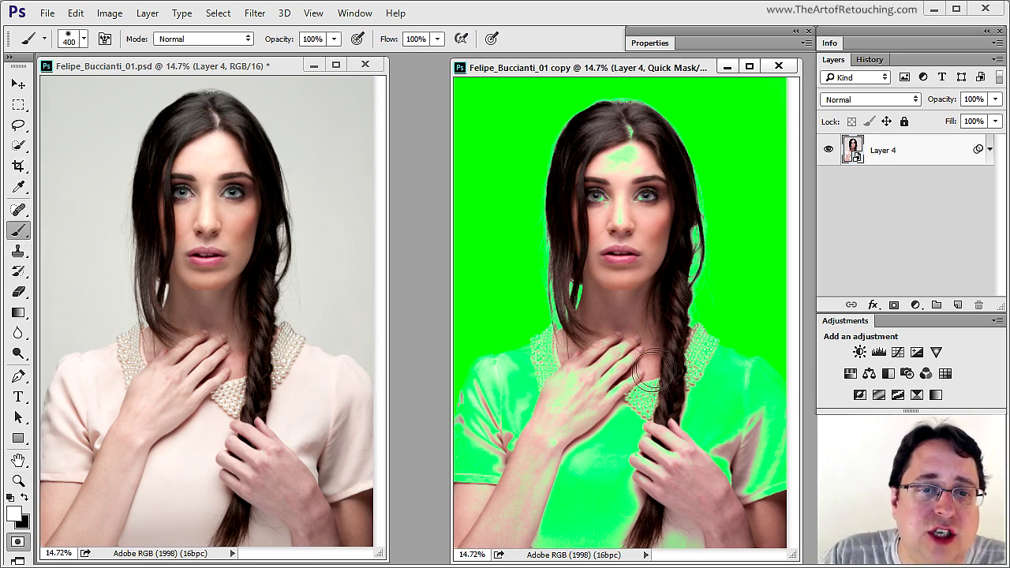
{"action": "mouse_move", "coordinate": [679, 363]}
{"action": "left_mouse_down"}
{"action": "mouse_move", "coordinate": [754, 424]}
{"action": "mouse_move", "coordinate": [775, 487]}
{"action": "mouse_move", "coordinate": [641, 408]}
{"action": "mouse_move", "coordinate": [548, 394]}
{"action": "mouse_move", "coordinate": [508, 397]}
{"action": "mouse_move", "coordinate": [462, 484]}
{"action": "mouse_move", "coordinate": [604, 437]}
{"action": "mouse_move", "coordinate": [582, 551]}
{"action": "mouse_move", "coordinate": [663, 536]}
{"action": "left_mouse_up"}
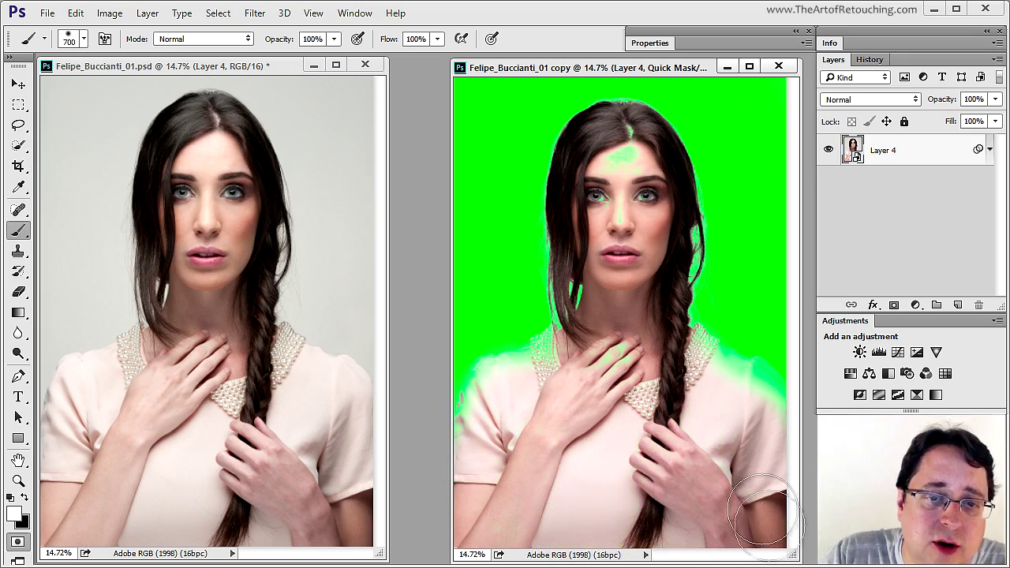
- Clean the mask along the shoulders and over the face with a 400 px white brush, and convert it back to a selection
{"action": "key", "text": "bracketleft"}
{"action": "key", "text": "bracketleft"}
{"action": "key", "text": "bracketleft"}
{"action": "left_click_drag", "start_coordinate": [711, 356], "coordinate": [803, 412]}
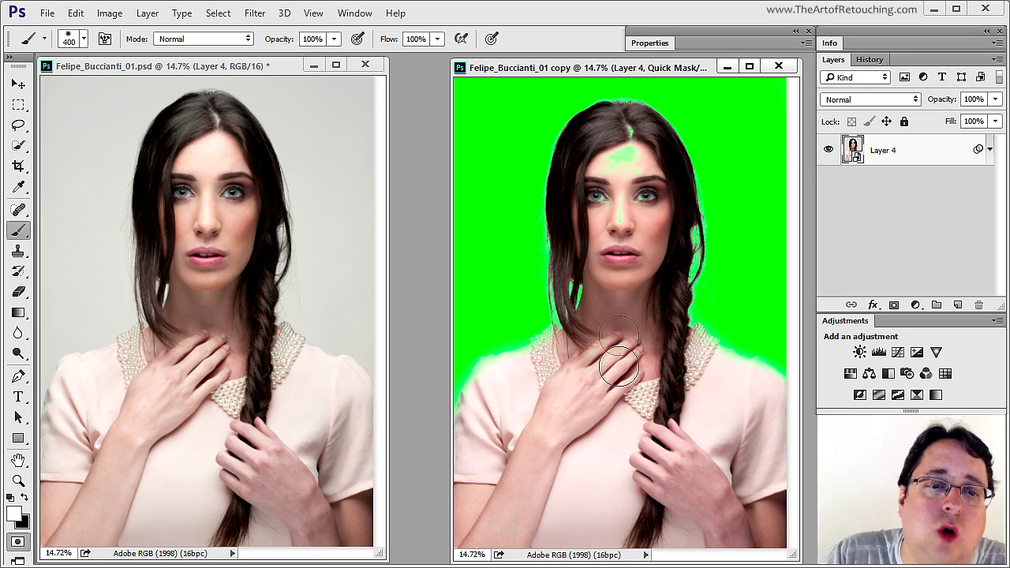
{"action": "mouse_move", "coordinate": [624, 164]}
{"action": "left_mouse_down"}
{"action": "mouse_move", "coordinate": [630, 134]}
{"action": "mouse_move", "coordinate": [636, 286]}
{"action": "mouse_move", "coordinate": [605, 236]}
{"action": "mouse_move", "coordinate": [641, 285]}
{"action": "left_mouse_up"}
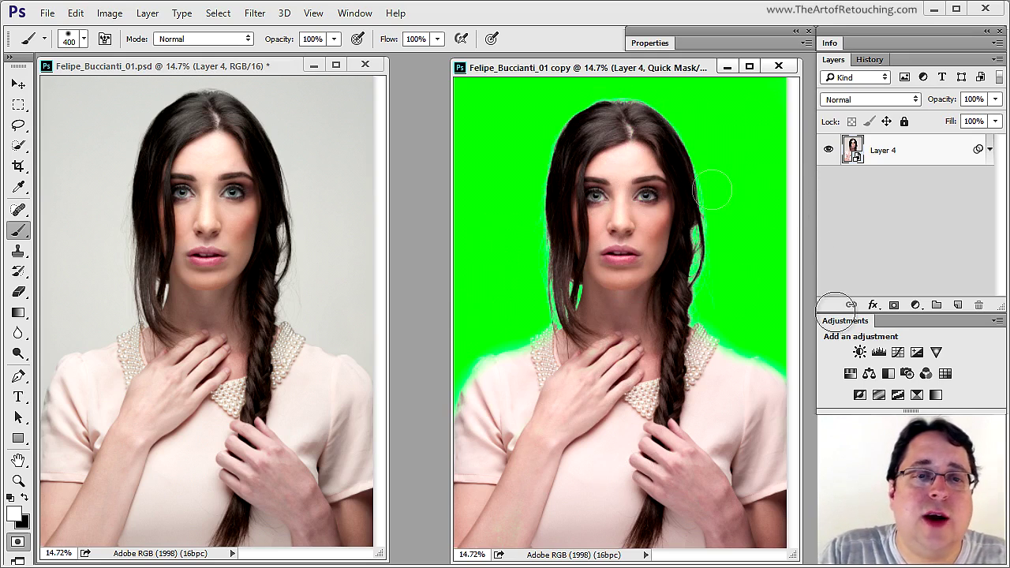
{"action": "left_click", "coordinate": [15, 543]}
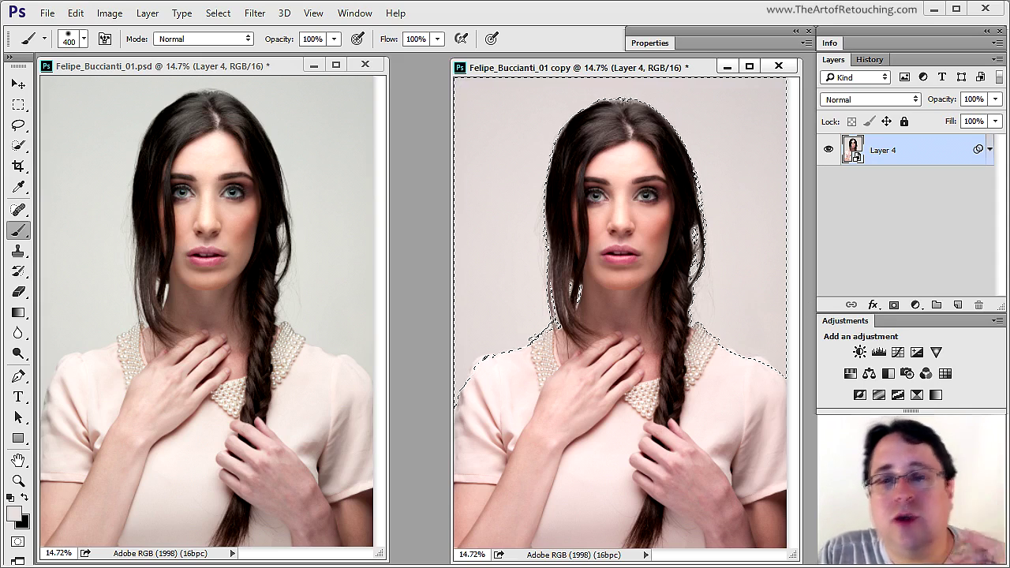
- Create a layer group above Layer 4 and add a layer mask to it from the background selection
{"action": "left_click", "coordinate": [937, 309]}
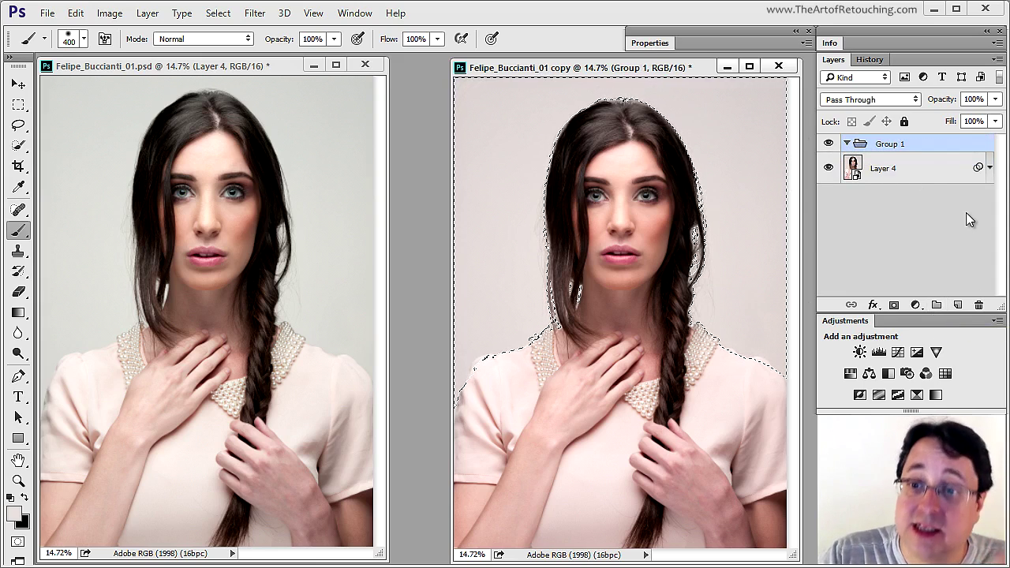
{"action": "left_click", "coordinate": [896, 305]}
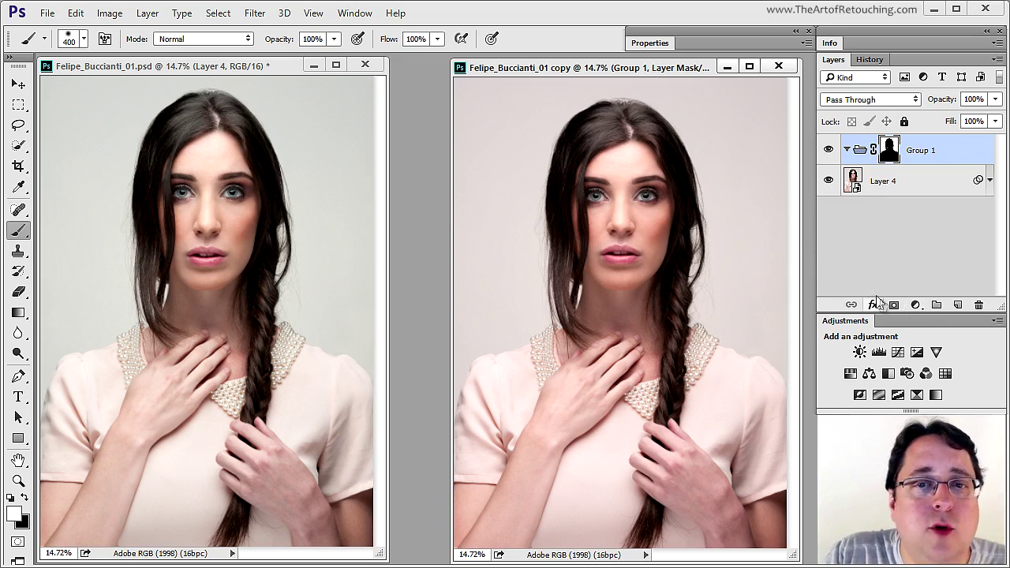
- Add a Hue/Saturation adjustment layer inside the masked group, enable Colorize and set Hue to 256
{"action": "left_click", "coordinate": [849, 373]}
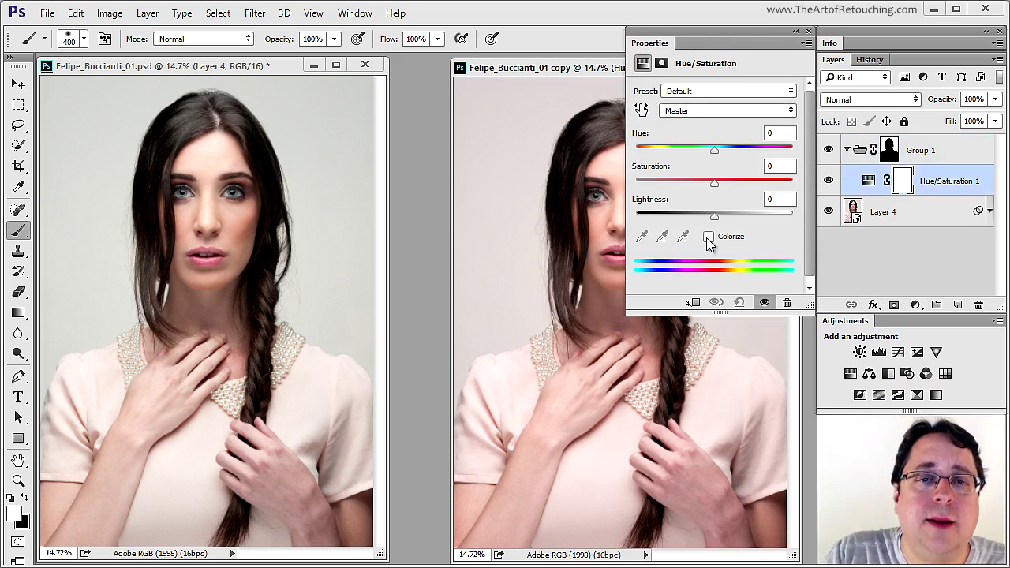
{"action": "left_click", "coordinate": [709, 237]}
{"action": "left_click_drag", "start_coordinate": [639, 152], "coordinate": [749, 161]}
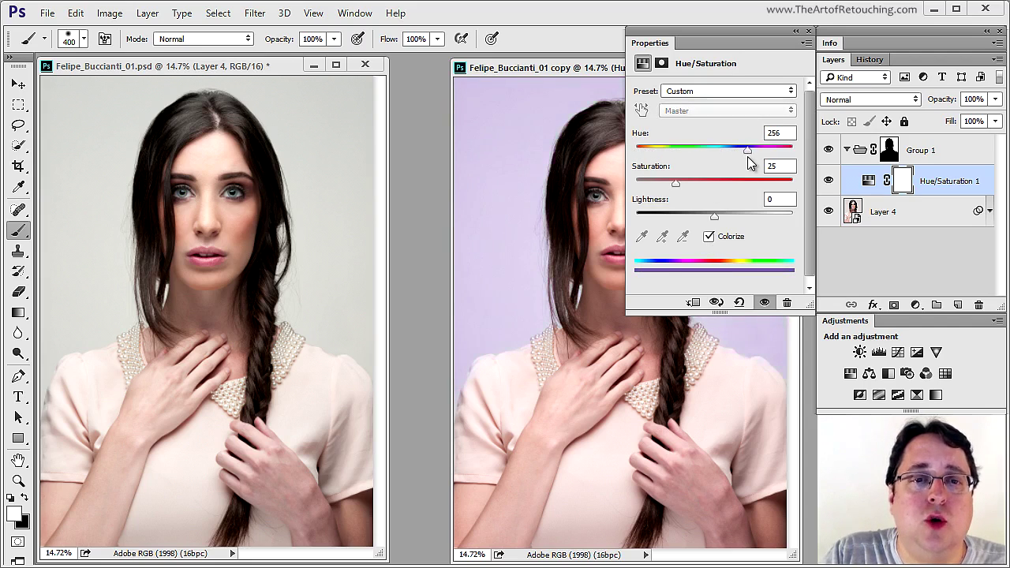
- Set the Hue/Saturation adjustment to Hue 218, Saturation 13 and Lightness -14, and collapse its properties
{"action": "left_click_drag", "start_coordinate": [743, 163], "coordinate": [737, 166]}
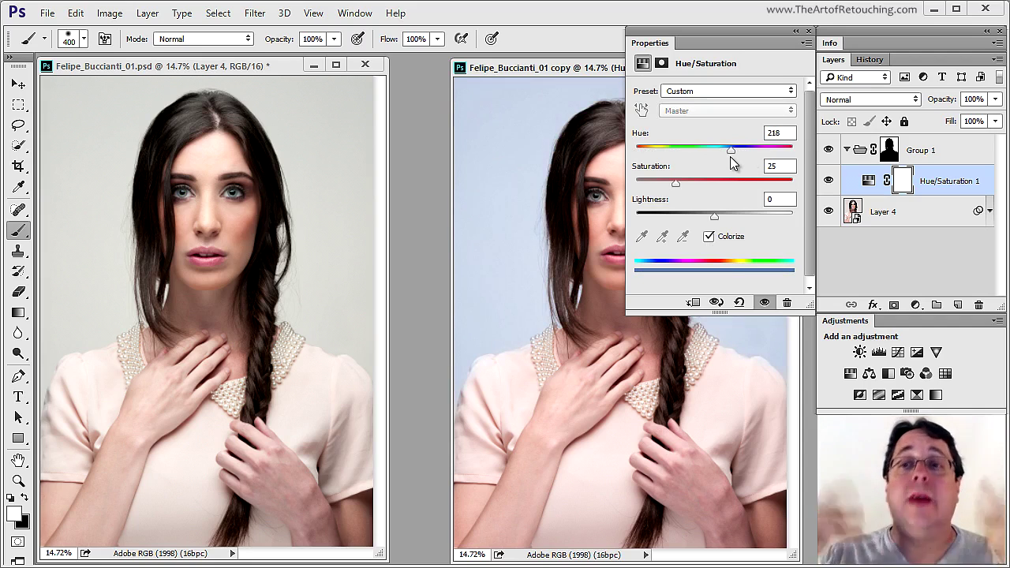
{"action": "left_click_drag", "start_coordinate": [676, 186], "coordinate": [657, 191]}
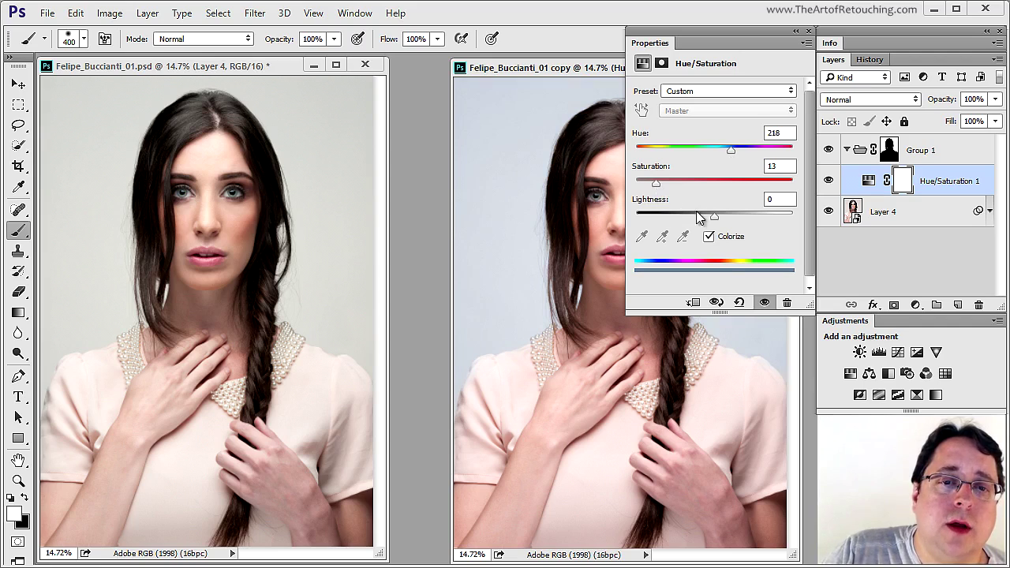
{"action": "left_click_drag", "start_coordinate": [715, 218], "coordinate": [706, 224]}
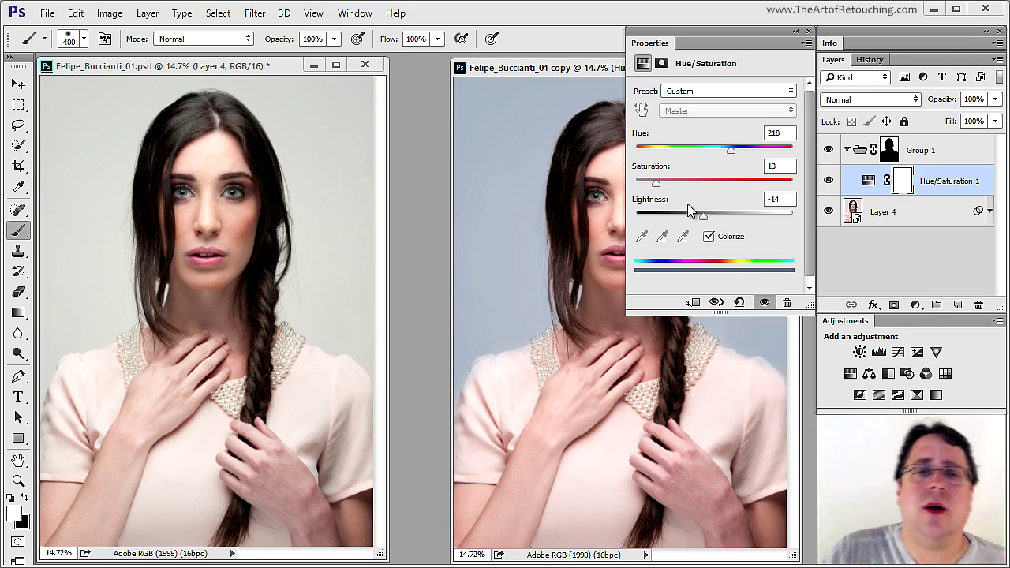
{"action": "left_click_drag", "start_coordinate": [703, 216], "coordinate": [669, 215]}
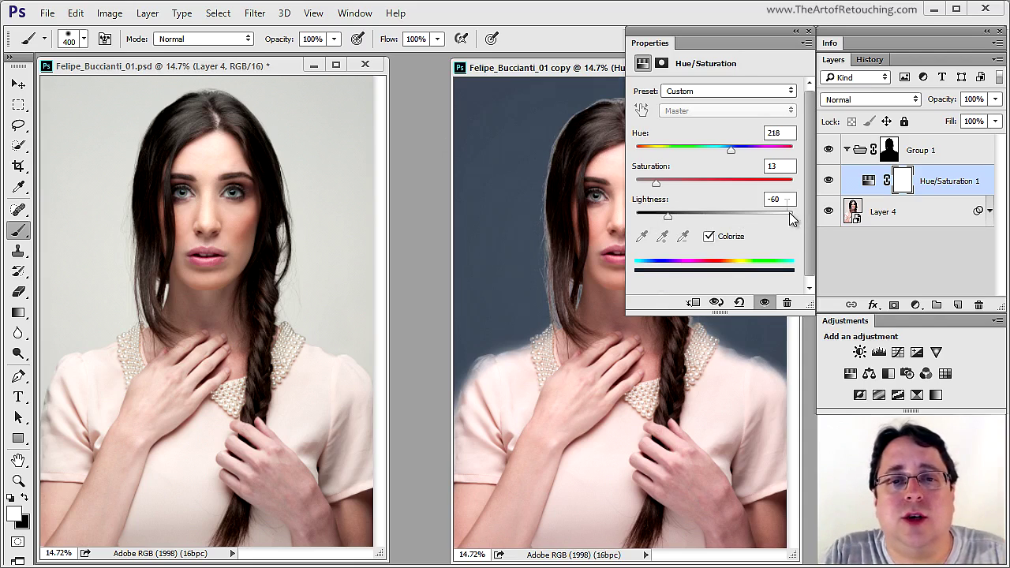
{"action": "key", "text": "ctrl+z"}
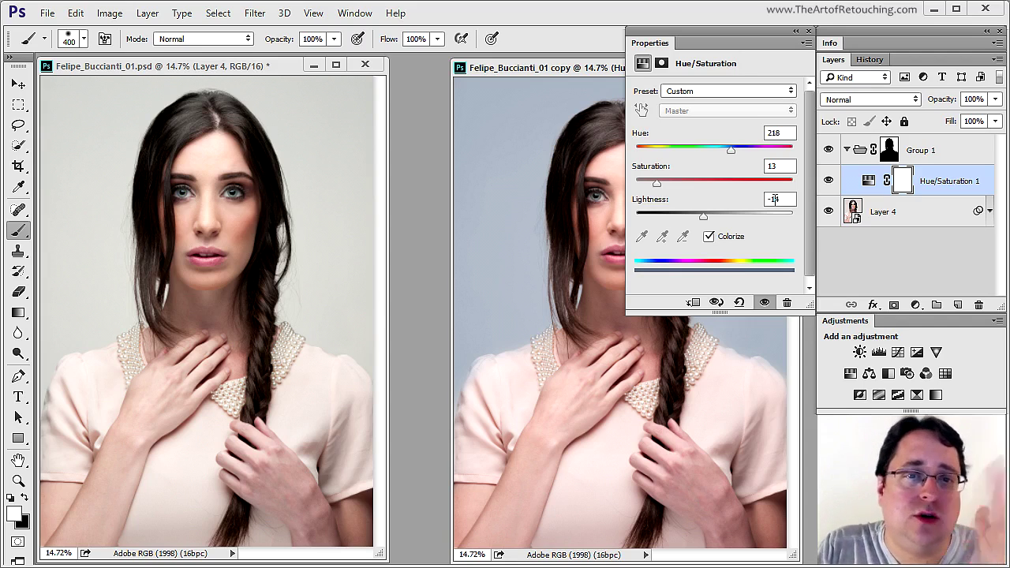
{"action": "double_click", "coordinate": [651, 43]}
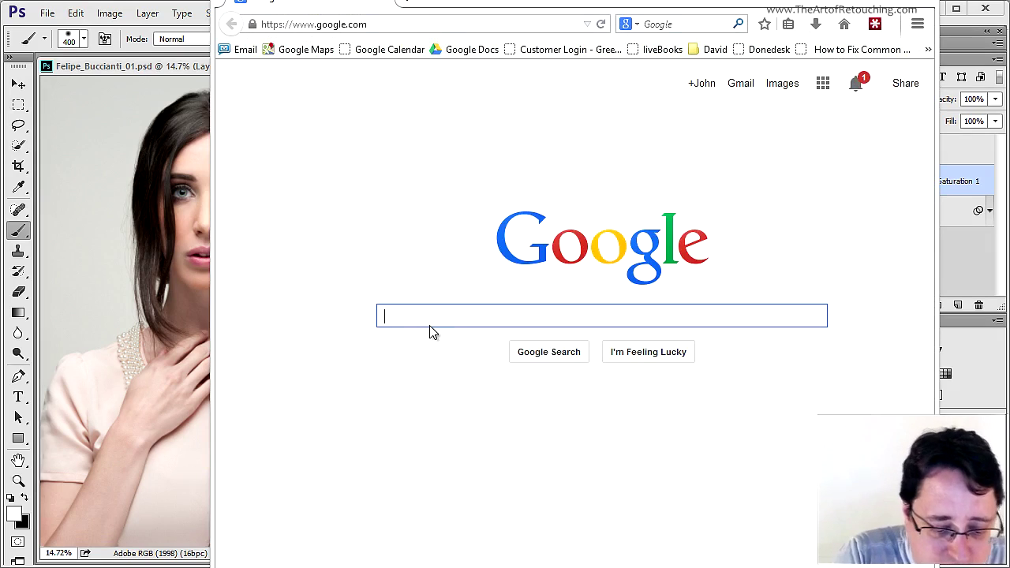
- Switch to the web browser, search Google for "texture" and browse the image results
{"action": "type", "text": "texture"}
{"action": "key", "text": "Return"}
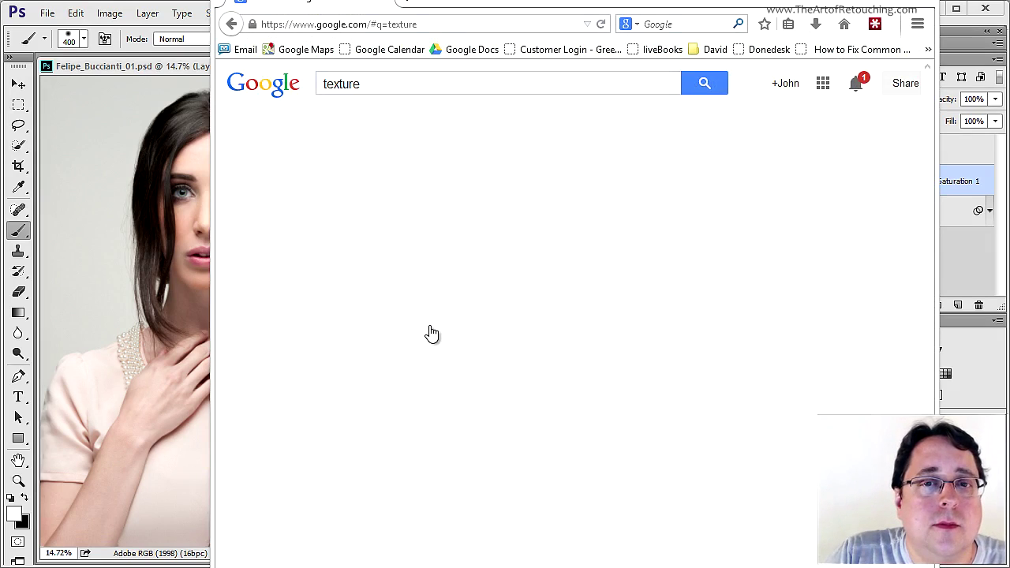
{"action": "left_click", "coordinate": [382, 204]}
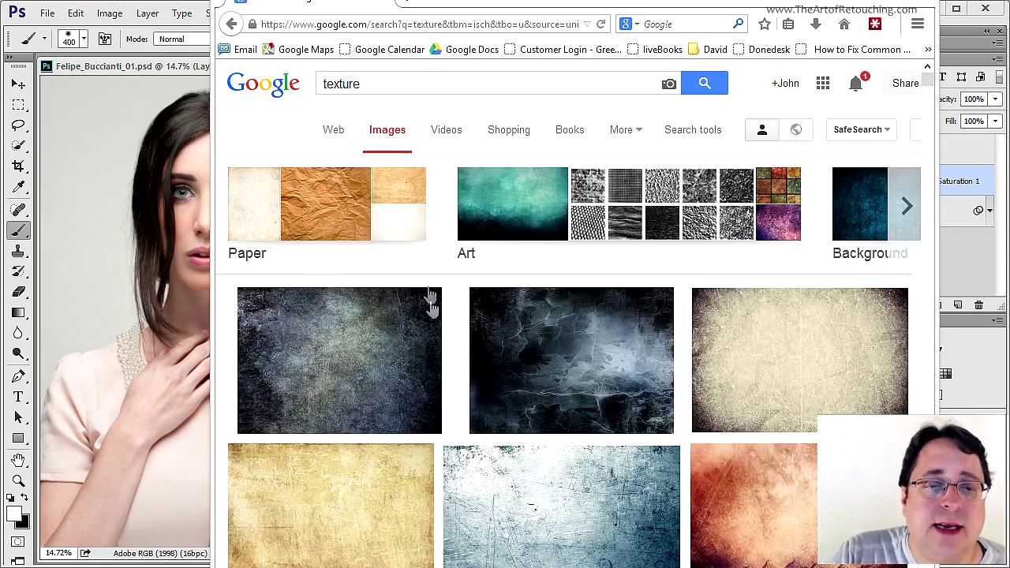
{"action": "scroll", "coordinate": [496, 434], "scroll_direction": "down", "scroll_amount": 2}
{"action": "scroll", "coordinate": [496, 434], "scroll_direction": "down", "scroll_amount": 2}
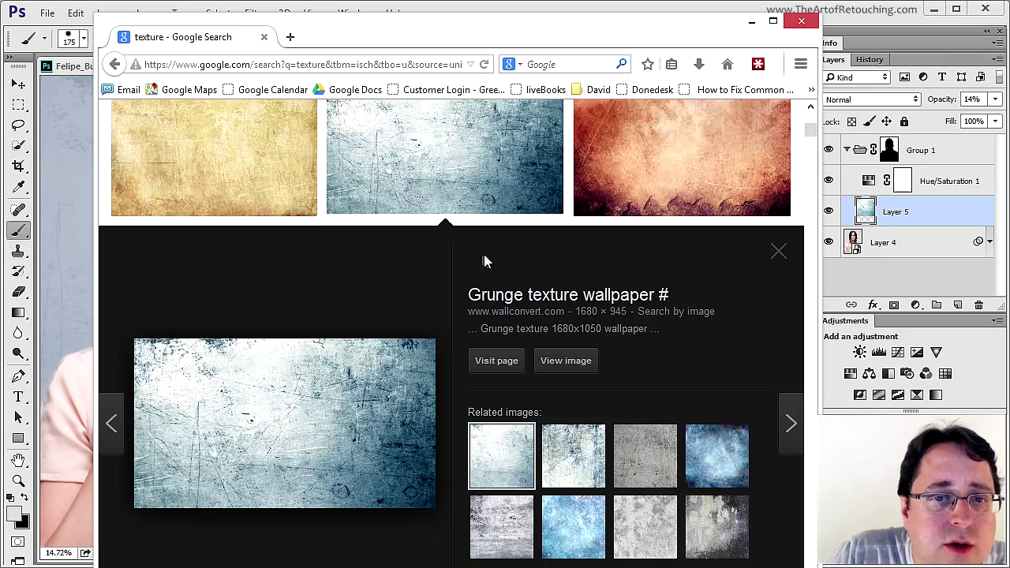
- Copy the dark Texture 278 image from the results and paste it in Photoshop below the Hue/Saturation adjustment in Group 1
{"action": "scroll", "coordinate": [484, 261], "scroll_direction": "down", "scroll_amount": 10}
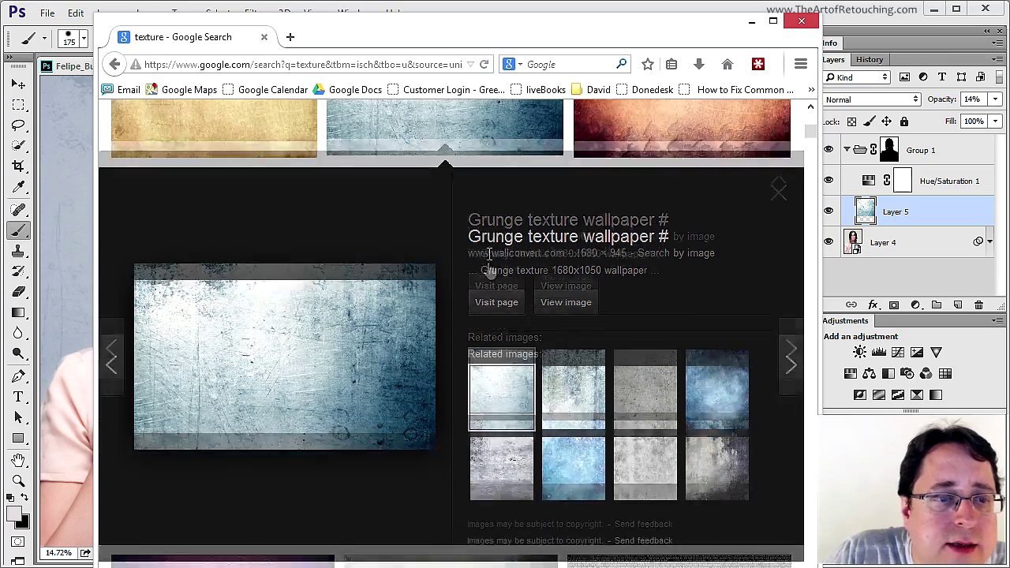
{"action": "left_click", "coordinate": [443, 284]}
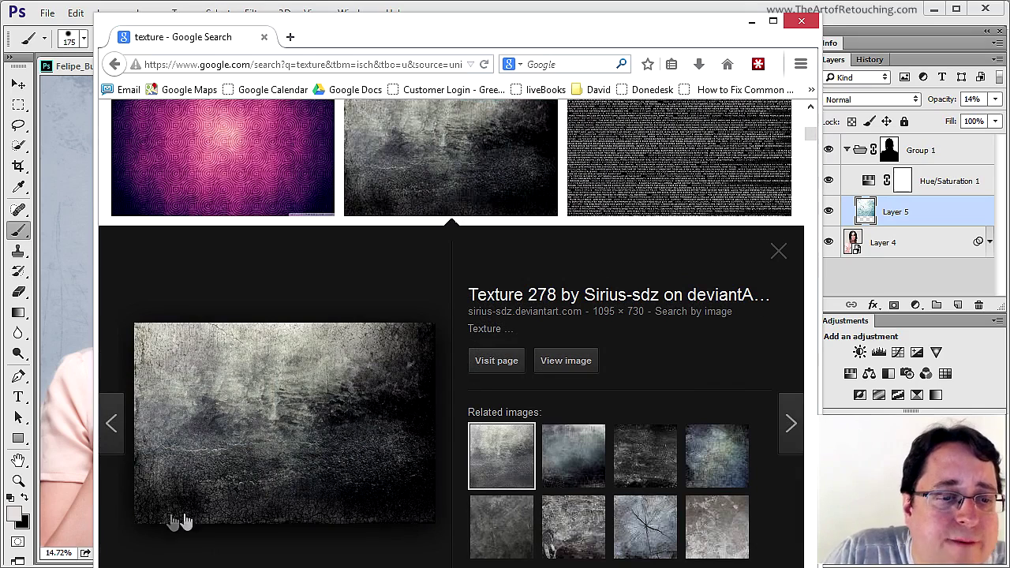
{"action": "right_click", "coordinate": [296, 423]}
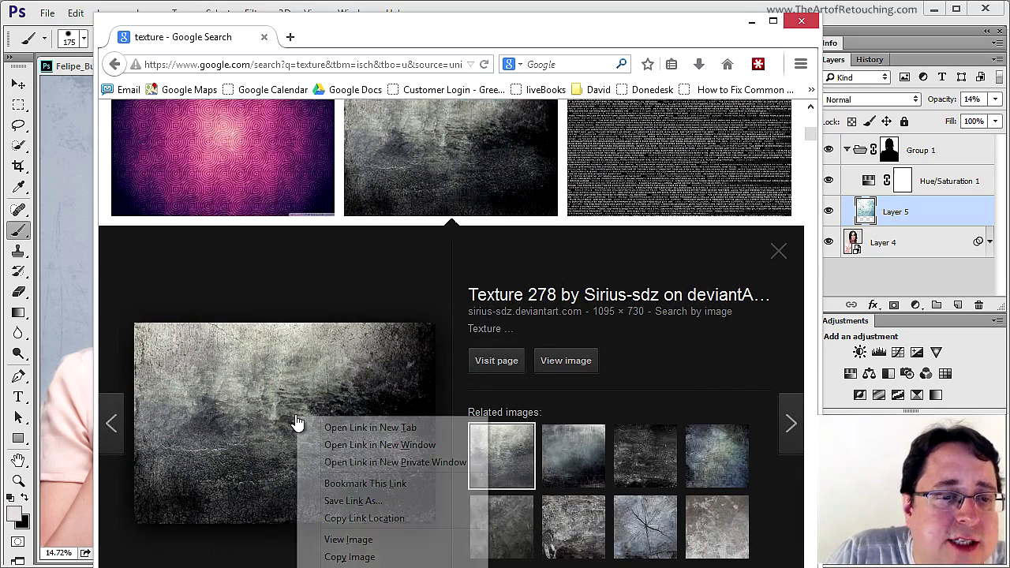
{"action": "left_click", "coordinate": [350, 556]}
{"action": "key", "text": "alt+Tab"}
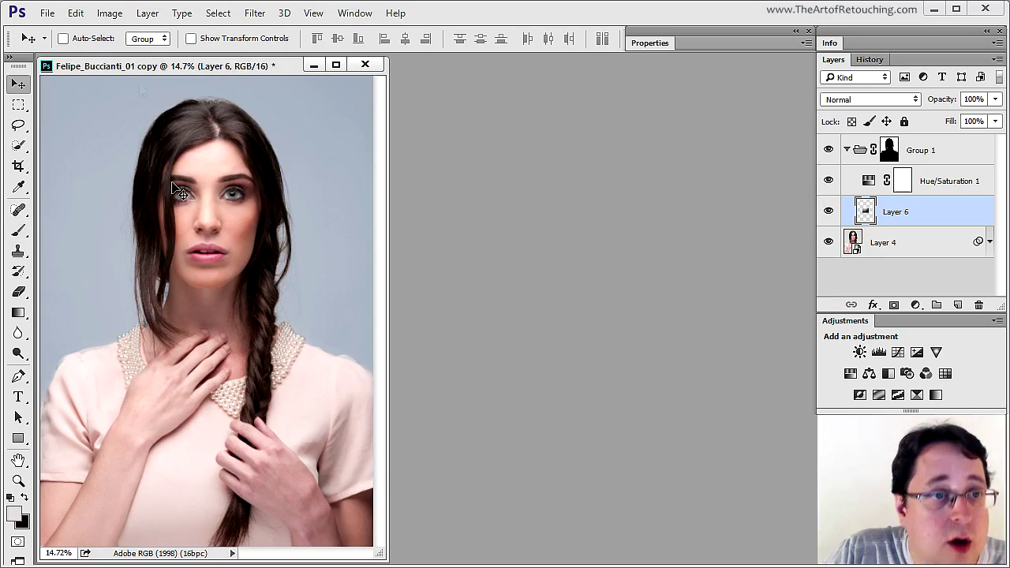
- Free Transform the pasted texture on Layer 6, scaling it to about 396% and positioning it over the background behind the woman's head
{"action": "left_click", "coordinate": [76, 13]}
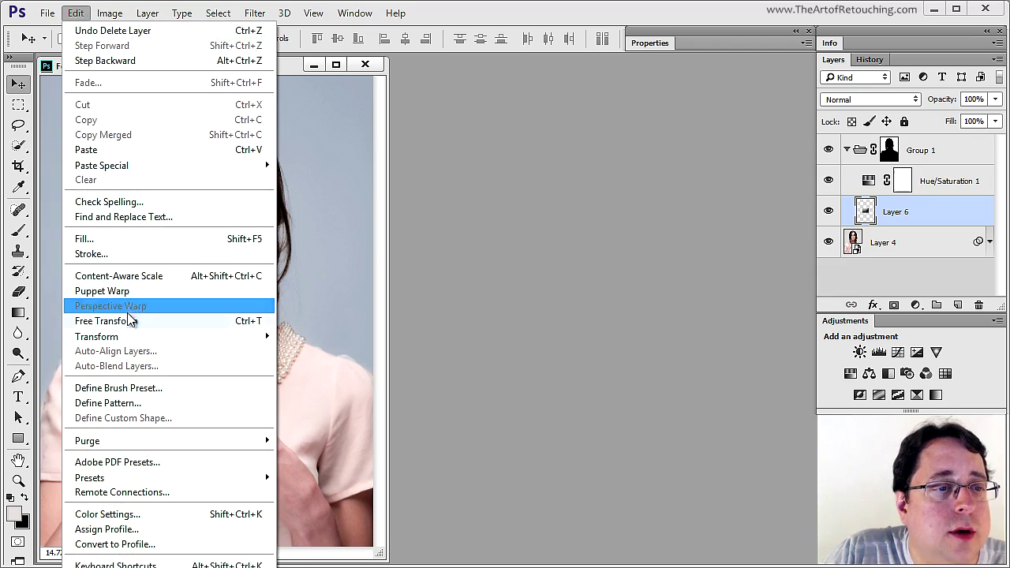
{"action": "left_click", "coordinate": [129, 321]}
{"action": "left_click_drag", "start_coordinate": [166, 296], "coordinate": [65, 103]}
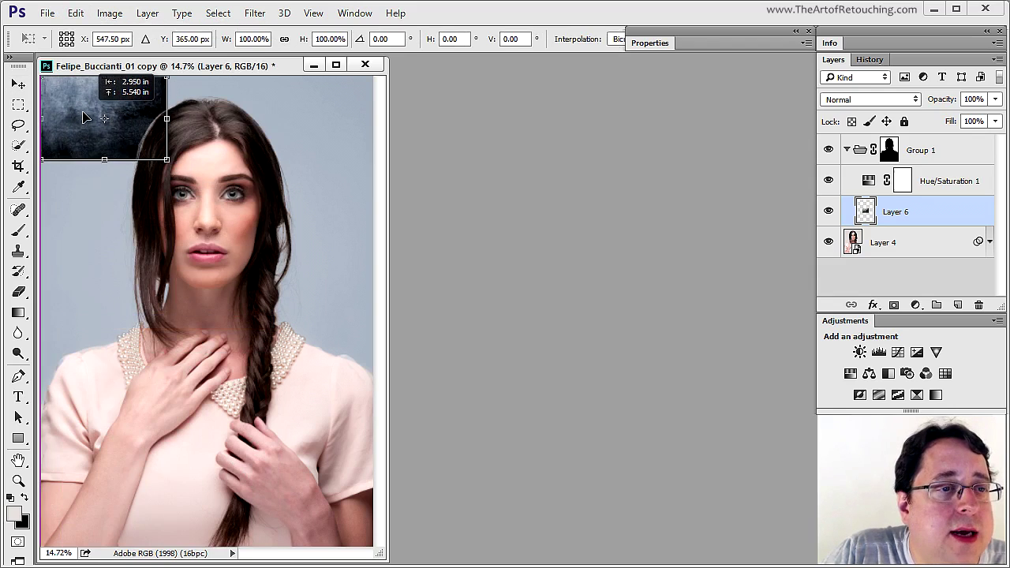
{"action": "left_click_drag", "start_coordinate": [167, 159], "coordinate": [484, 495]}
{"action": "left_click_drag", "start_coordinate": [291, 204], "coordinate": [207, 204]}
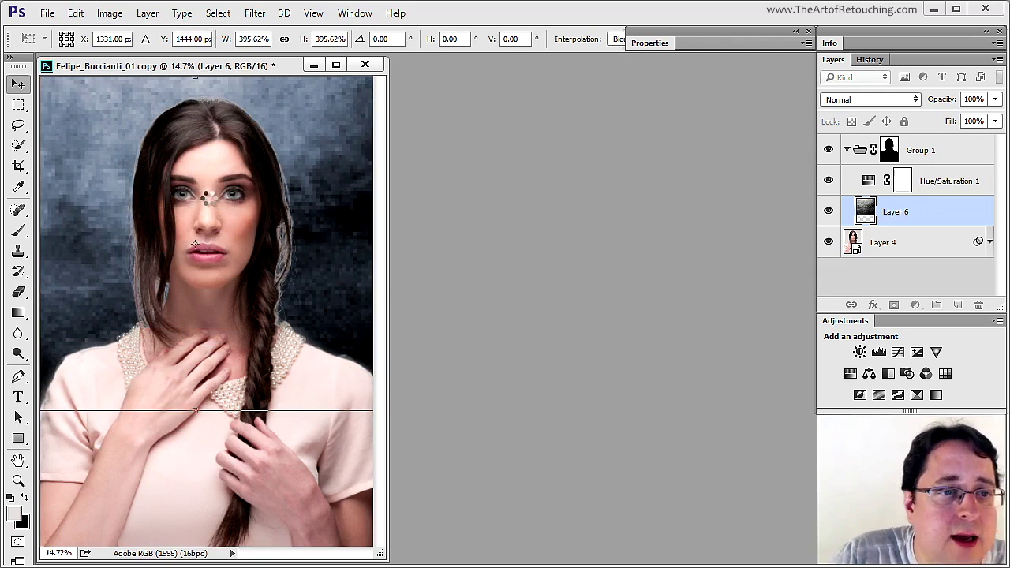
{"action": "key", "text": "Return"}
- Lower the texture layer's opacity to 12% and set its blend mode to Luminosity
{"action": "left_click_drag", "start_coordinate": [942, 100], "coordinate": [810, 96]}
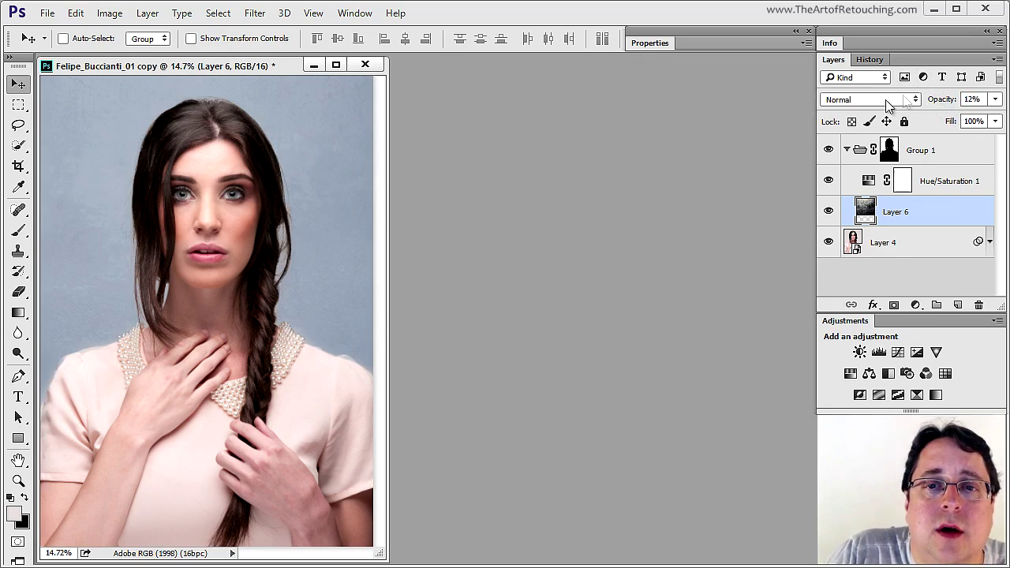
{"action": "left_click", "coordinate": [882, 101]}
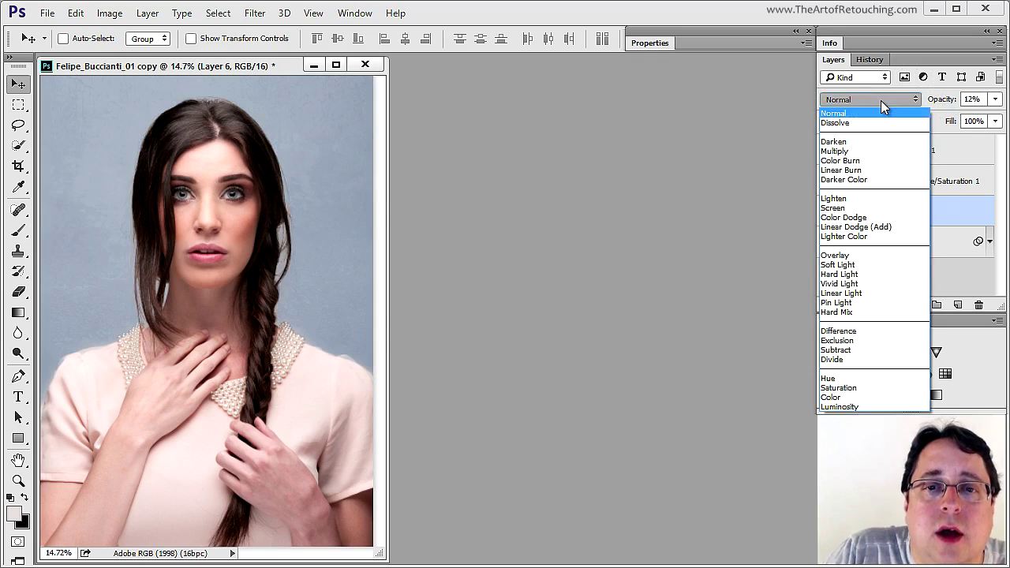
{"action": "left_click", "coordinate": [845, 407]}
{"action": "left_click_drag", "start_coordinate": [86, 168], "coordinate": [257, 341]}
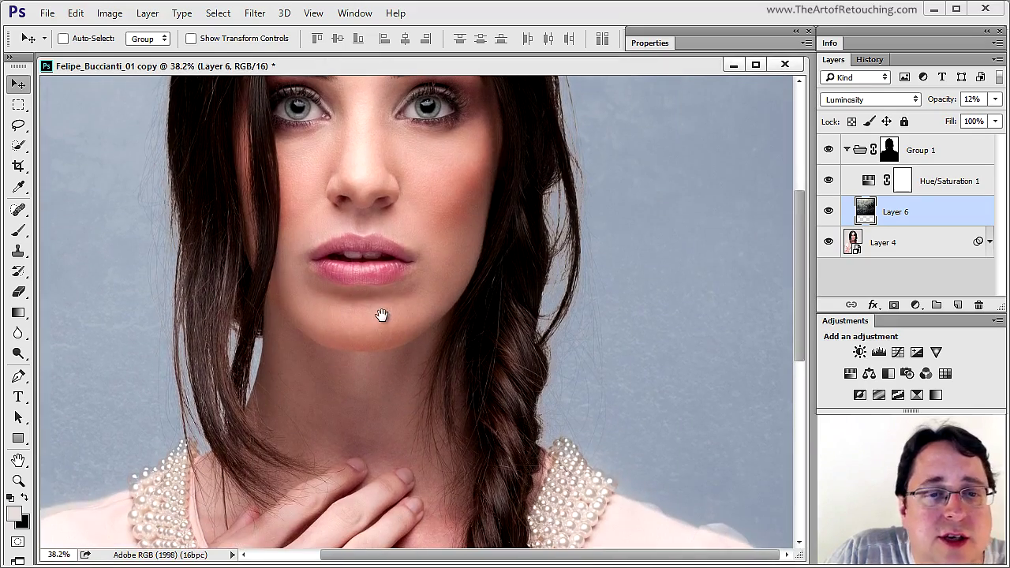
{"action": "left_click_drag", "start_coordinate": [642, 151], "coordinate": [660, 337]}
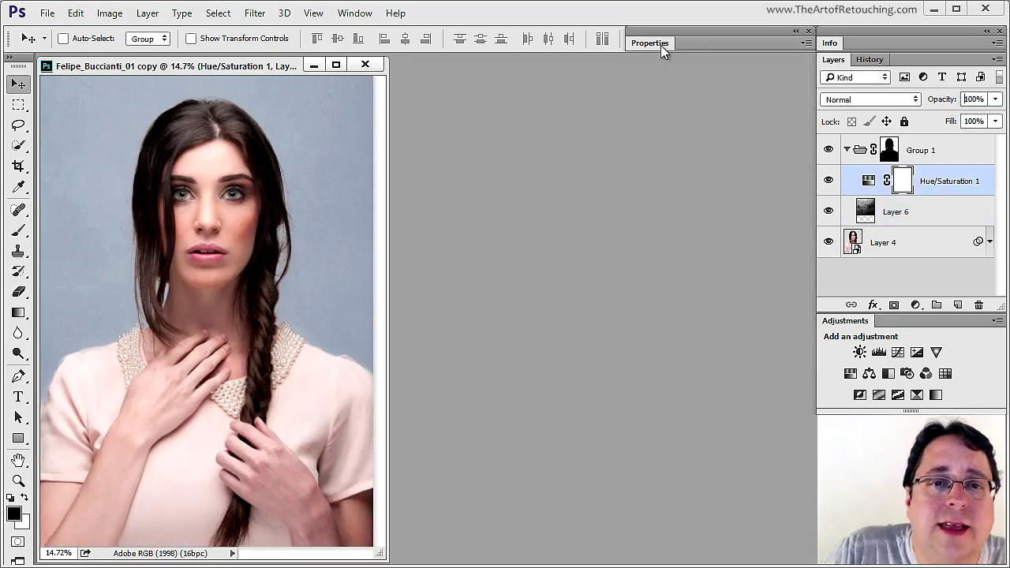
- Set the Hue/Saturation adjustment's Lightness to -19, try Hue 51 and 127 for the background, and settle on Hue 211
{"action": "left_click", "coordinate": [659, 44]}
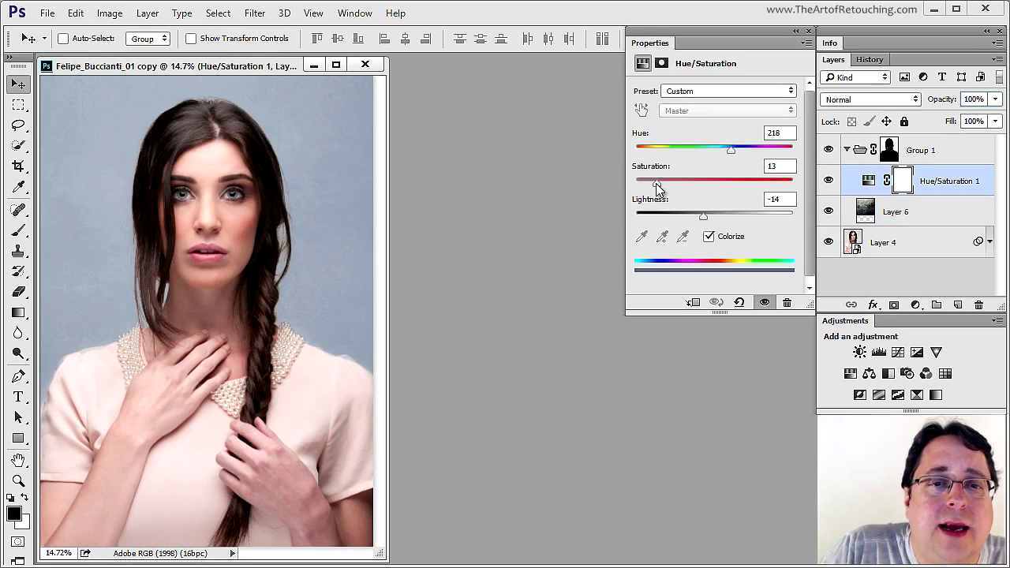
{"action": "left_click_drag", "start_coordinate": [700, 217], "coordinate": [698, 219]}
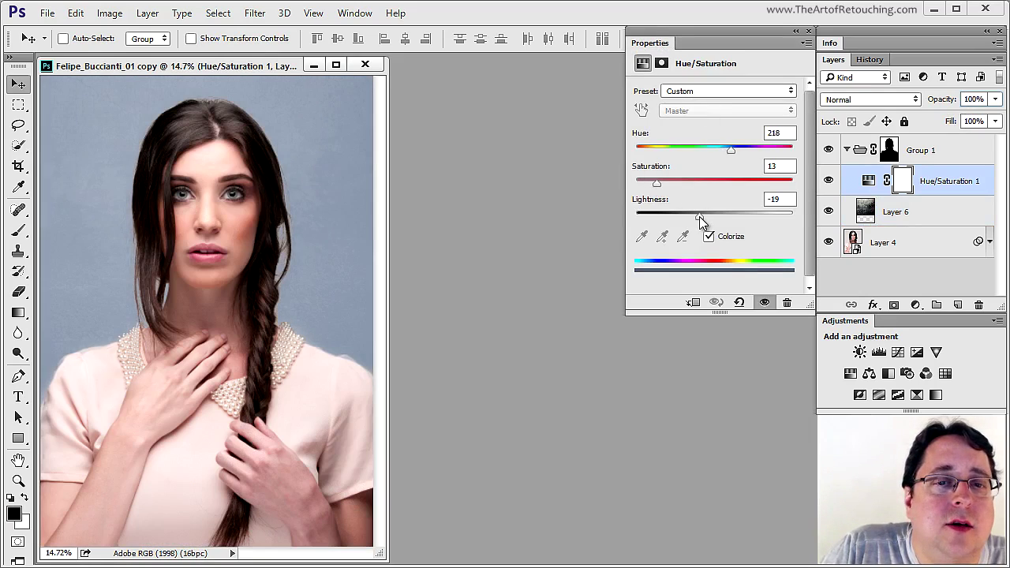
{"action": "left_click_drag", "start_coordinate": [732, 150], "coordinate": [660, 156]}
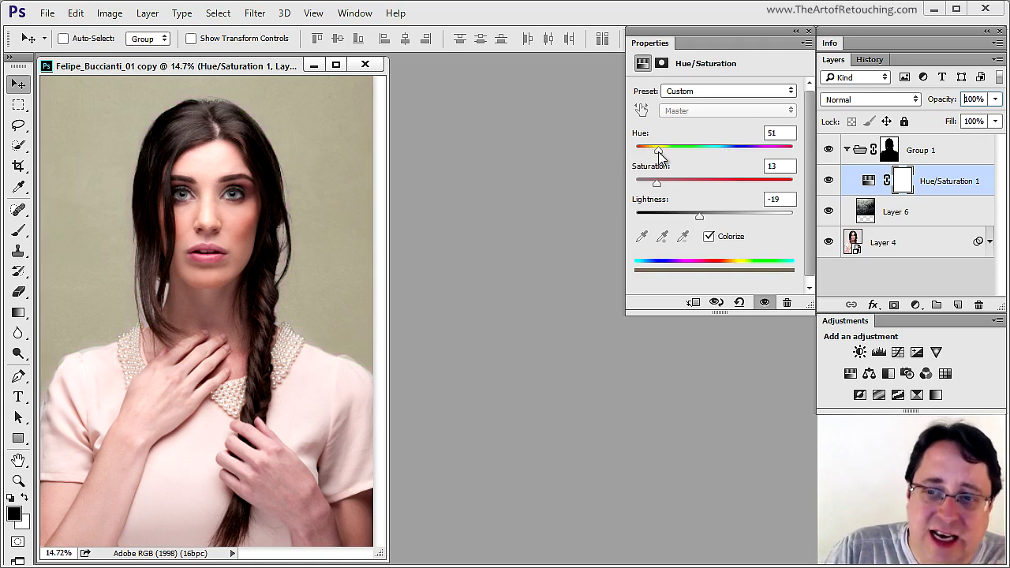
{"action": "left_click_drag", "start_coordinate": [658, 151], "coordinate": [691, 155]}
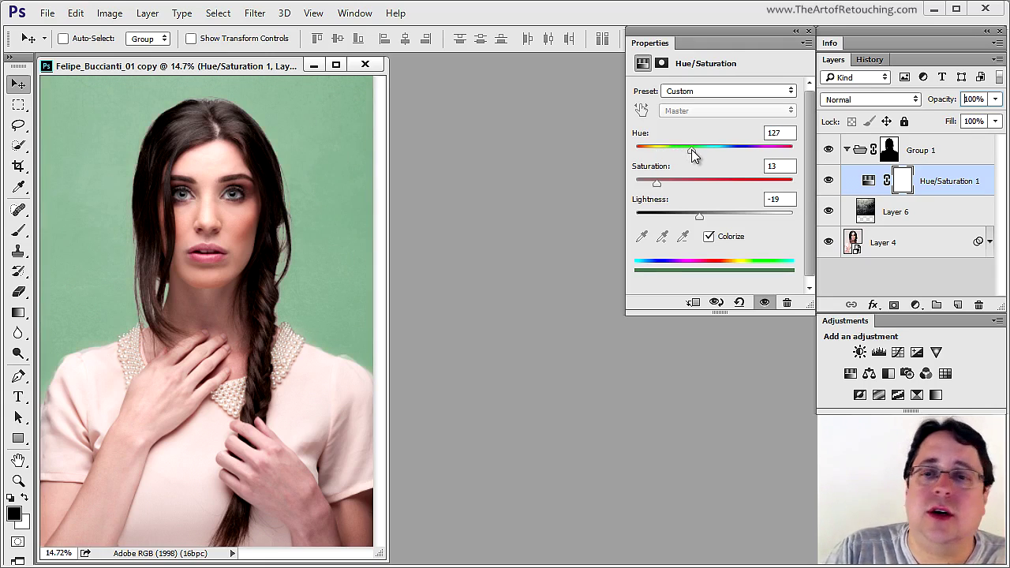
{"action": "left_click_drag", "start_coordinate": [692, 155], "coordinate": [730, 156]}
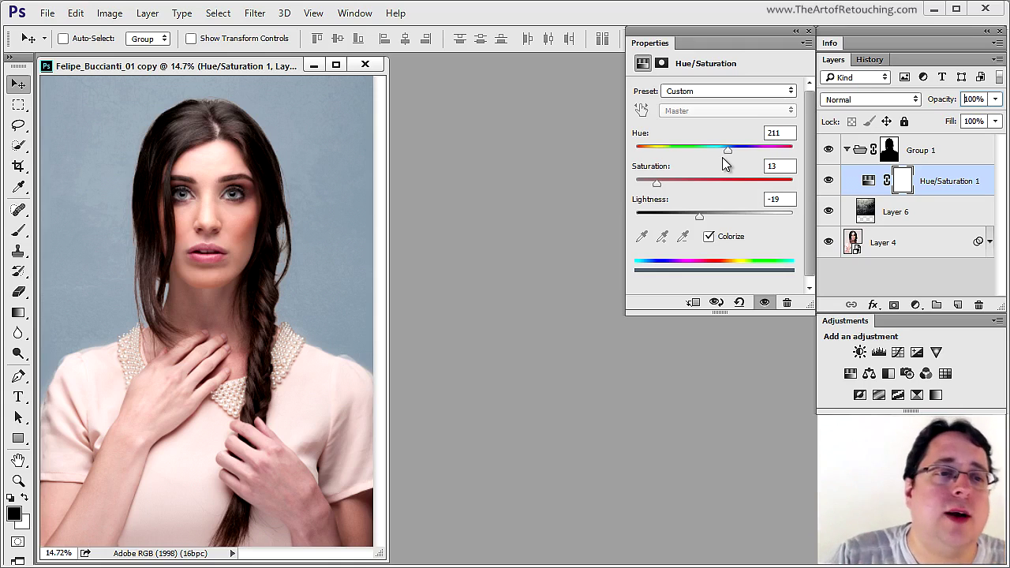
- Collapse Group 1 and the Hue/Saturation properties, and swap the foreground and background colors
{"action": "left_click", "coordinate": [847, 150]}
{"action": "key", "text": "x"}
{"action": "double_click", "coordinate": [643, 43]}
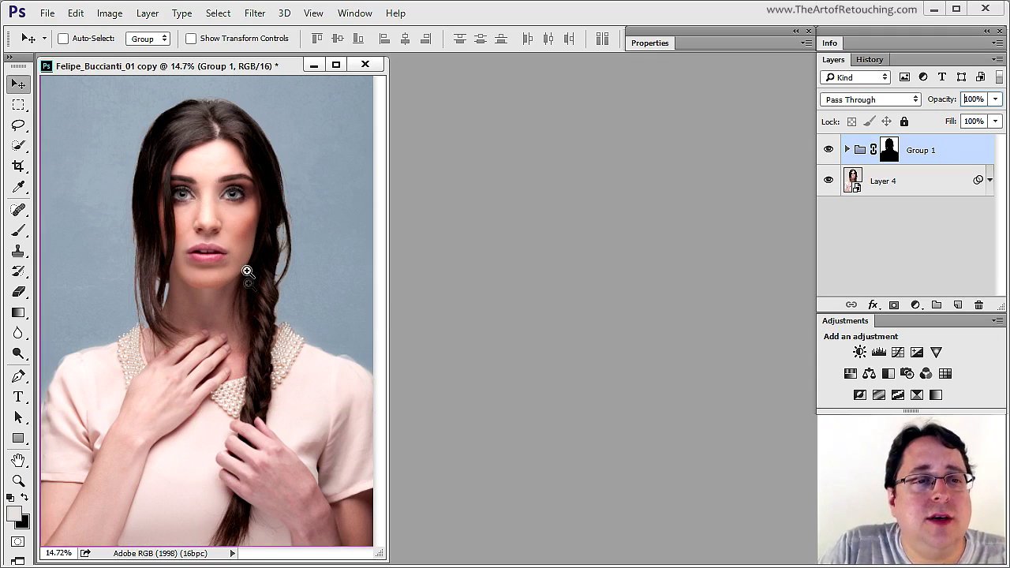
- Examine the face and textured background up close, and check the skin's RGB and CMYK readings
{"action": "left_click", "coordinate": [223, 275], "text": "ctrl"}
{"action": "left_click", "coordinate": [286, 288], "text": "ctrl"}
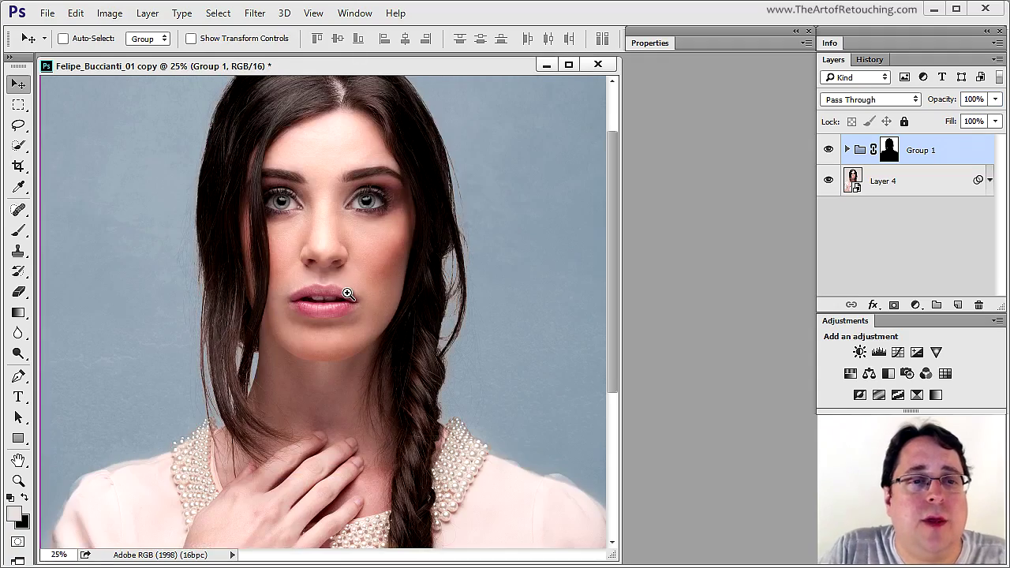
{"action": "left_click", "coordinate": [349, 295], "text": "ctrl"}
{"action": "scroll", "coordinate": [508, 187], "scroll_direction": "up", "scroll_amount": 3}
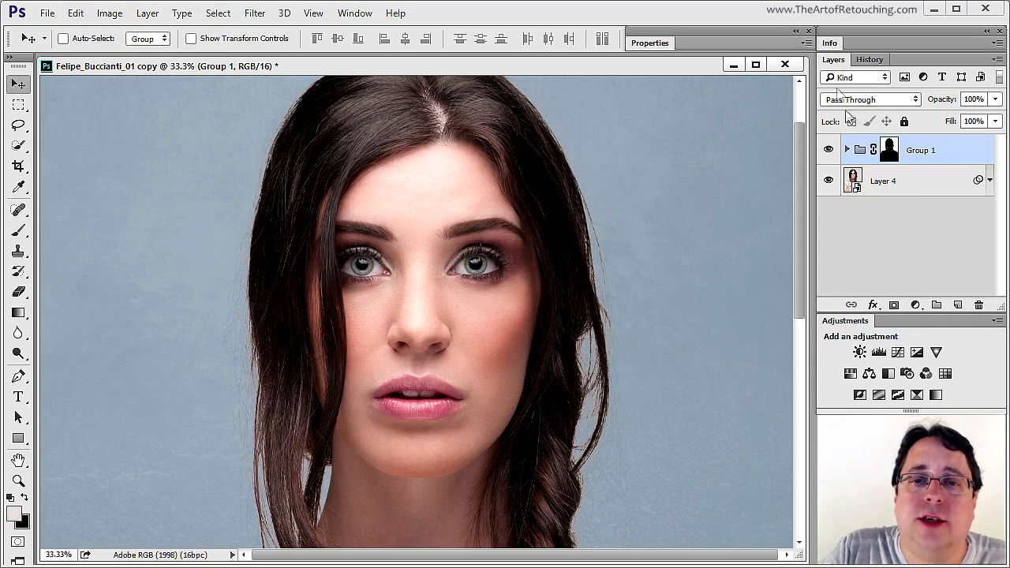
{"action": "left_click", "coordinate": [832, 43]}
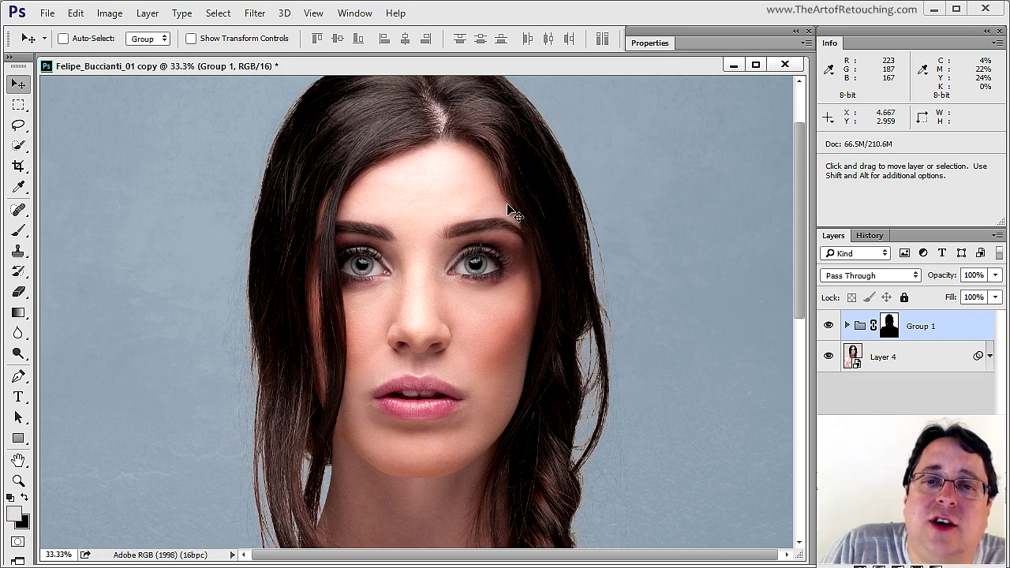
{"action": "double_click", "coordinate": [831, 43]}
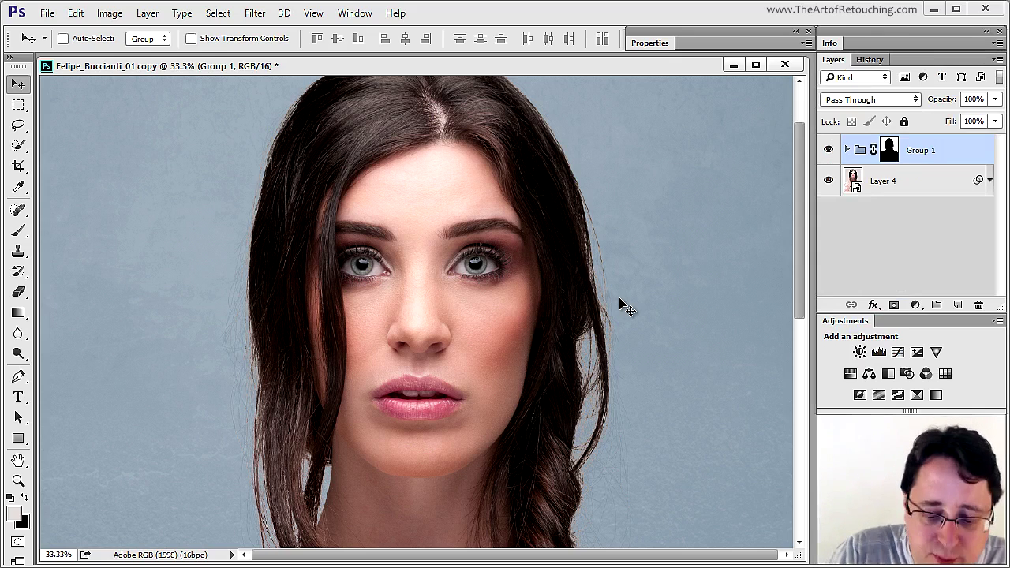
{"action": "key", "text": "ctrl+0"}
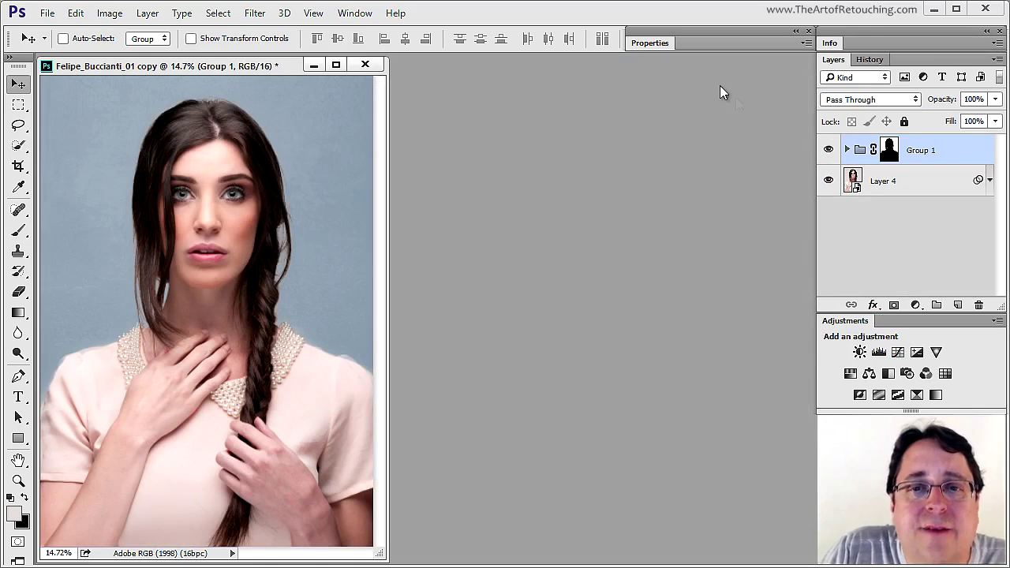
- Reopen Layer 4's Camera Raw smart filter and set Temperature to +7 and Tint to +20
{"action": "left_click", "coordinate": [914, 191]}
{"action": "left_click", "coordinate": [990, 180]}
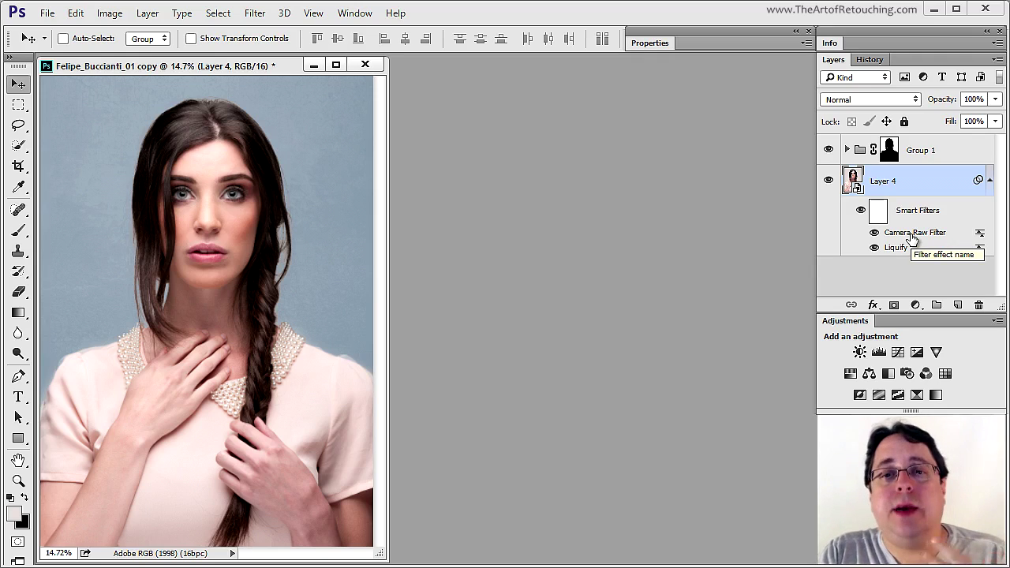
{"action": "double_click", "coordinate": [912, 234]}
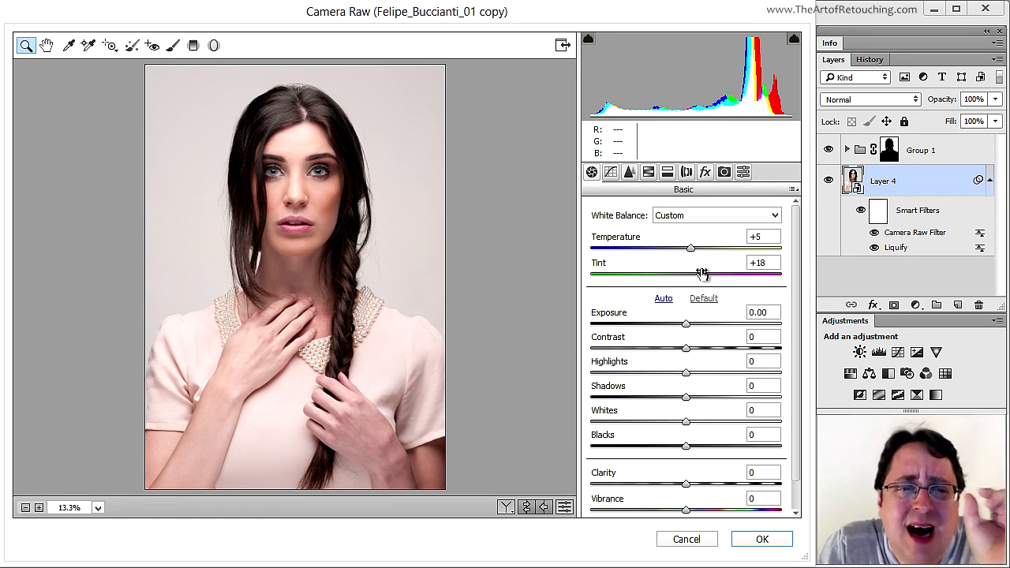
{"action": "left_click", "coordinate": [754, 237]}
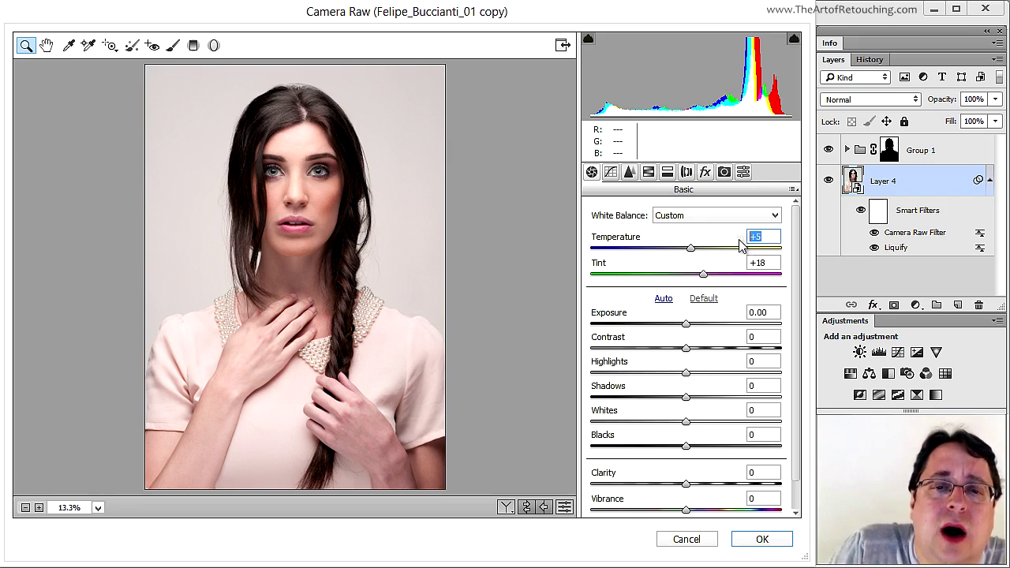
{"action": "type", "text": "7"}
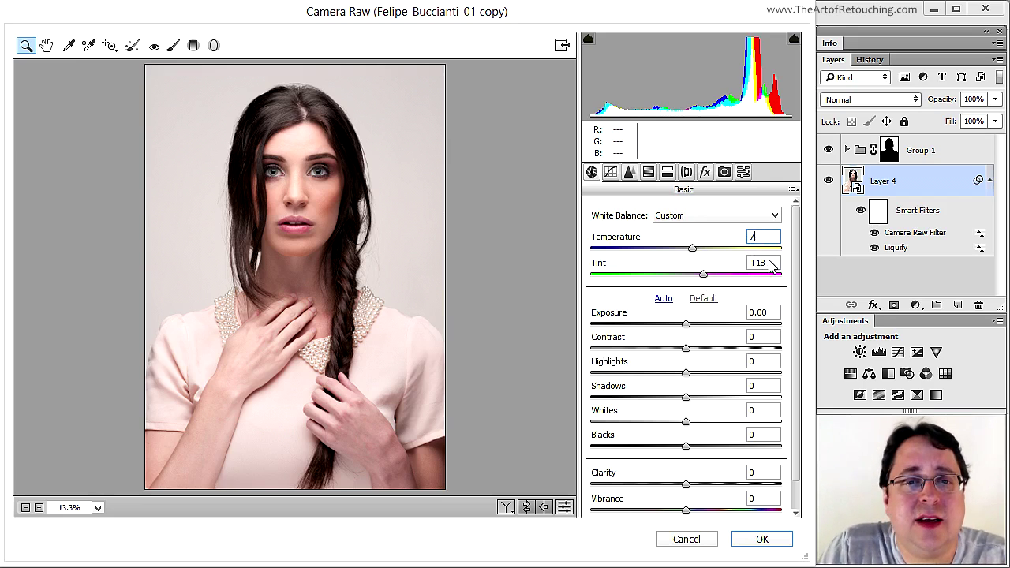
{"action": "left_click", "coordinate": [756, 262]}
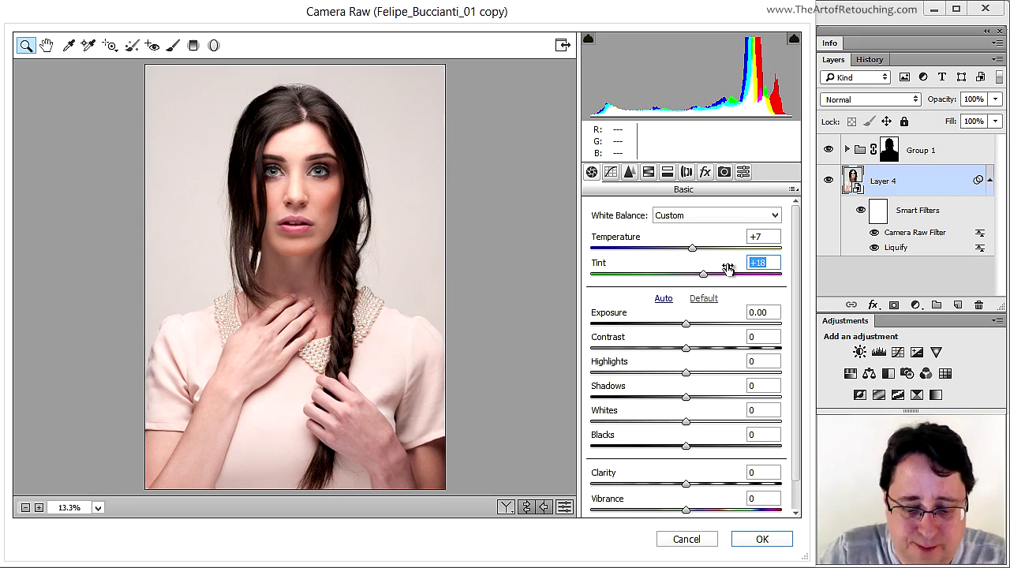
{"action": "type", "text": "20"}
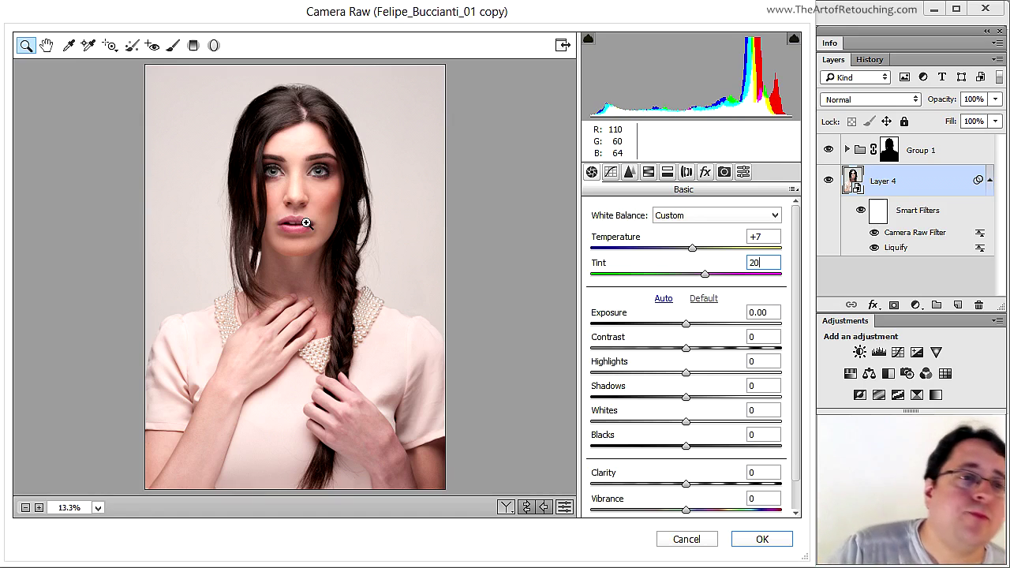
- Add a graduated filter from the portrait's lower edge up to the neck, with Highlights -100 and Saturation 0
{"action": "left_click", "coordinate": [193, 45]}
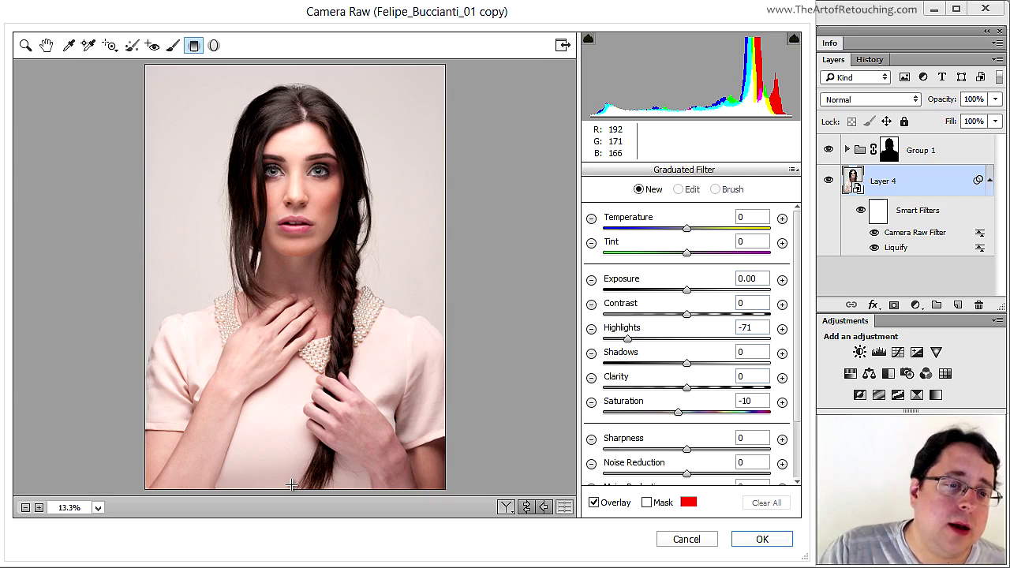
{"action": "left_click_drag", "start_coordinate": [290, 460], "coordinate": [289, 267]}
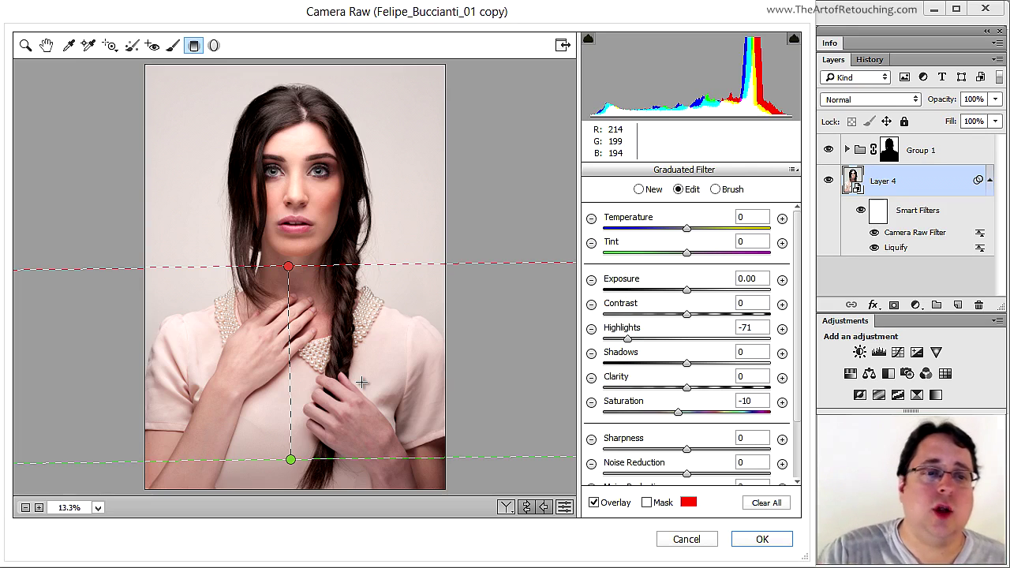
{"action": "left_click_drag", "start_coordinate": [628, 339], "coordinate": [596, 345]}
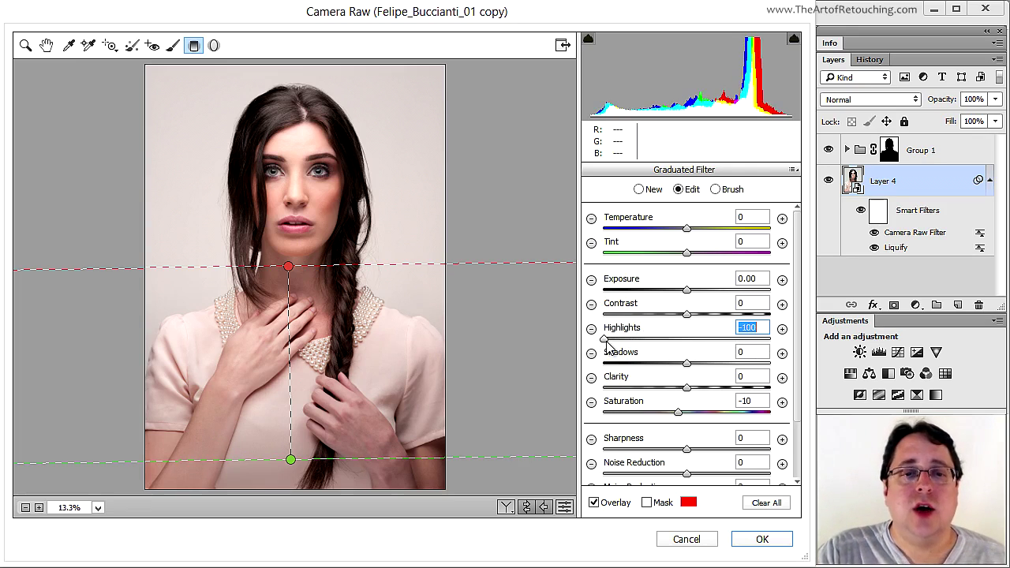
{"action": "left_click", "coordinate": [755, 402]}
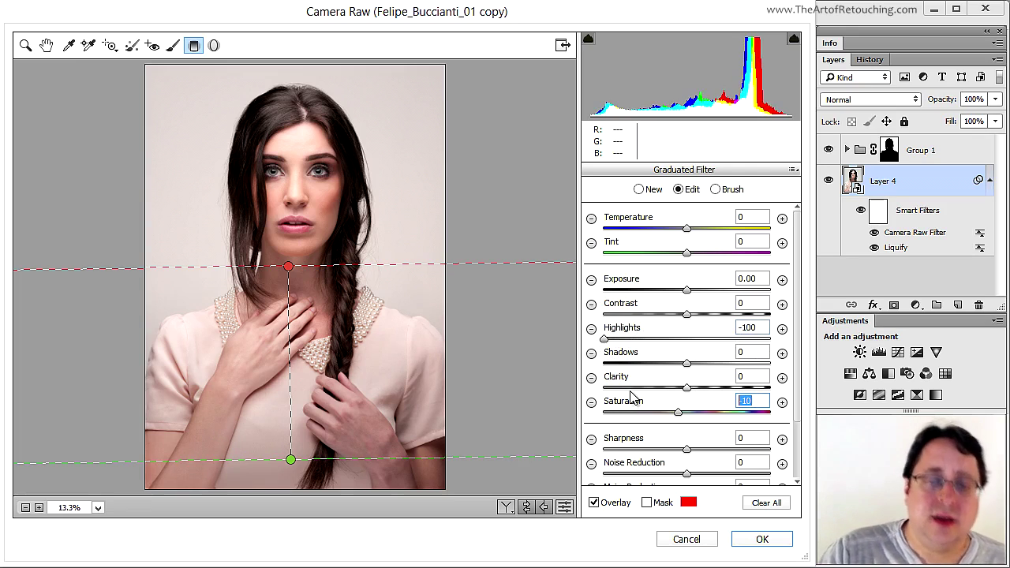
{"action": "type", "text": "0"}
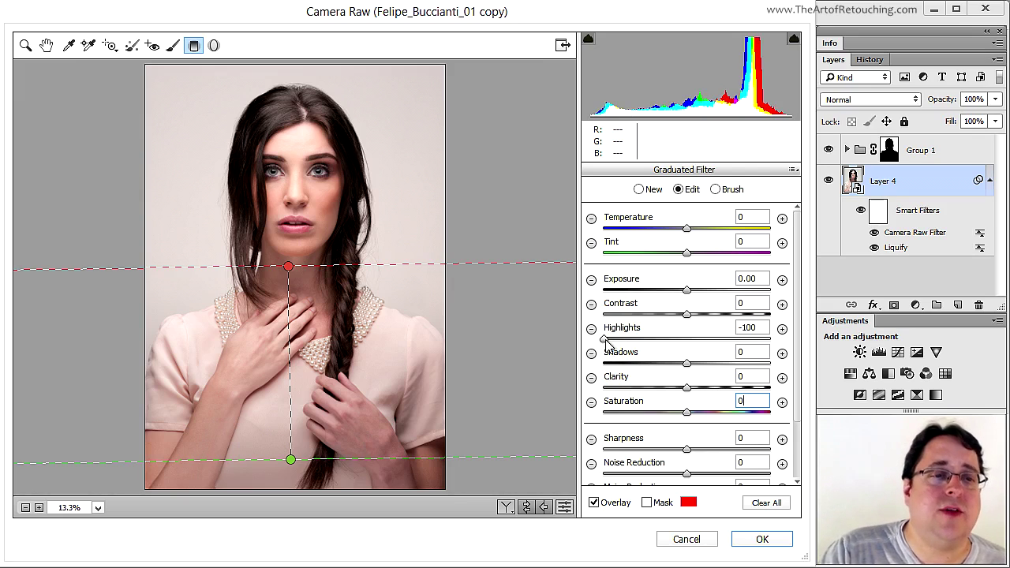
- Hide the graduated filter's overlay and compare the portrait with and without the filter's effect
{"action": "left_click", "coordinate": [593, 503]}
{"action": "left_click", "coordinate": [593, 503]}
{"action": "left_click", "coordinate": [593, 503]}
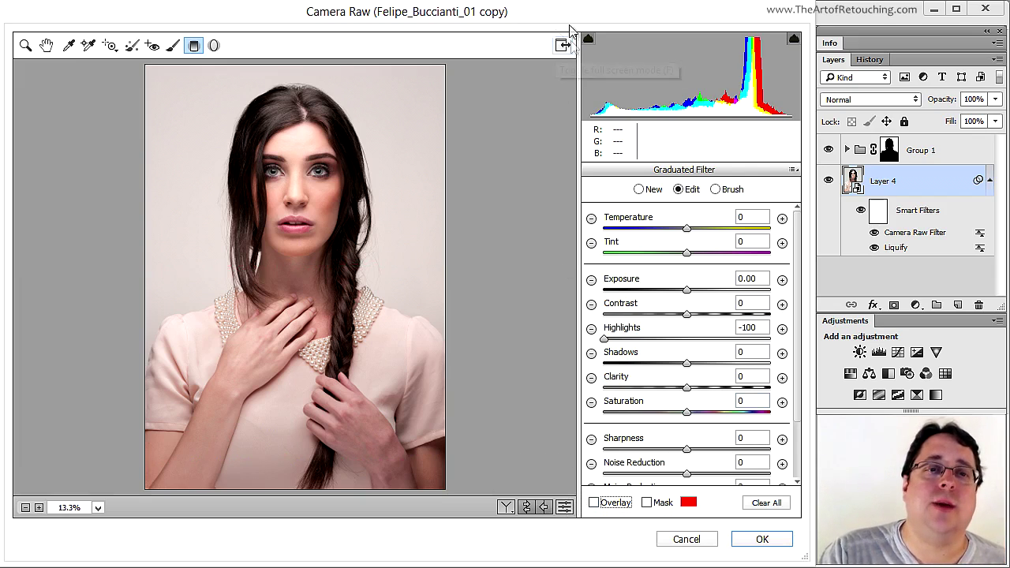
{"action": "left_click", "coordinate": [564, 508]}
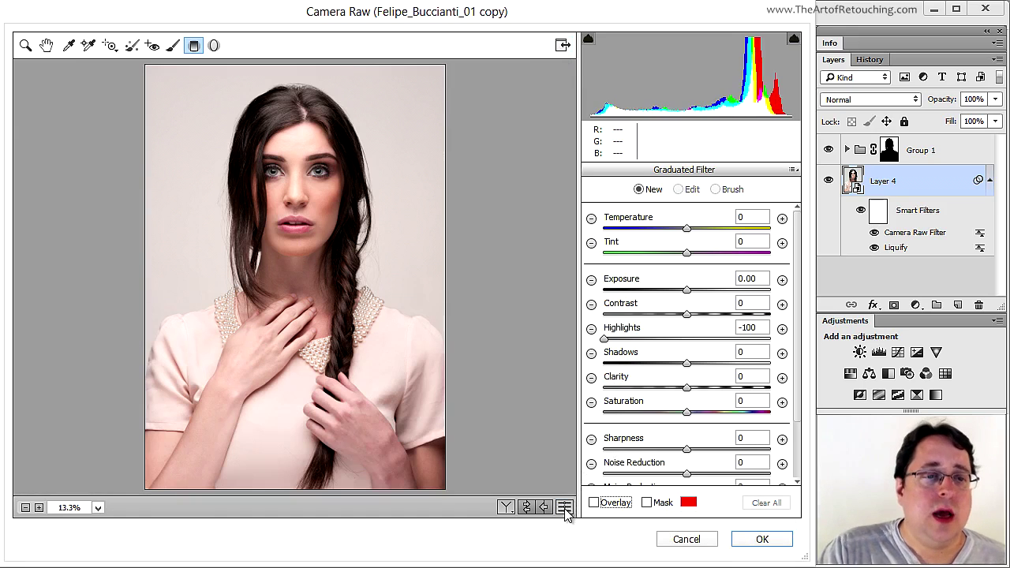
{"action": "left_click", "coordinate": [566, 509]}
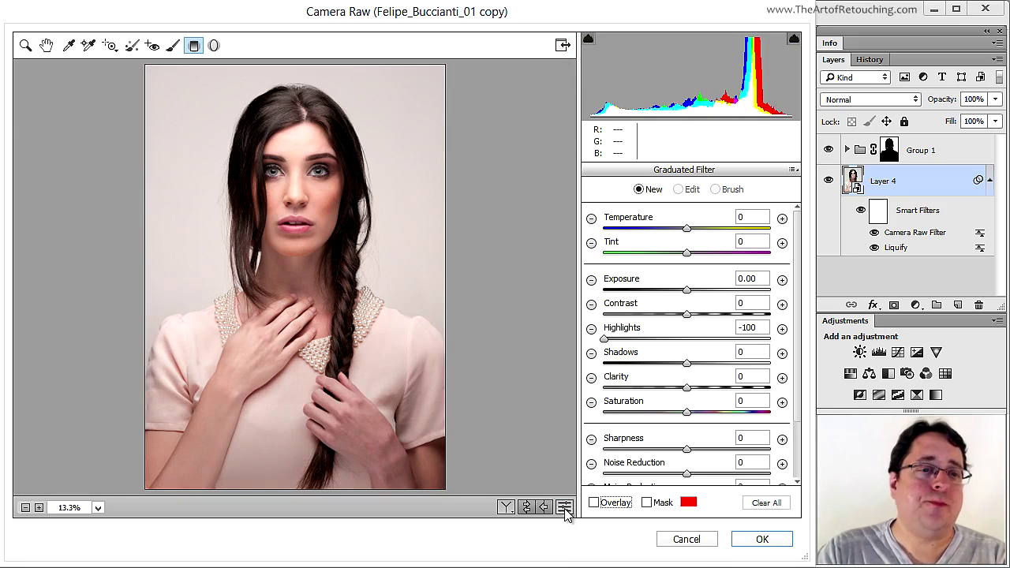
{"action": "left_click", "coordinate": [565, 509]}
{"action": "left_click", "coordinate": [565, 509]}
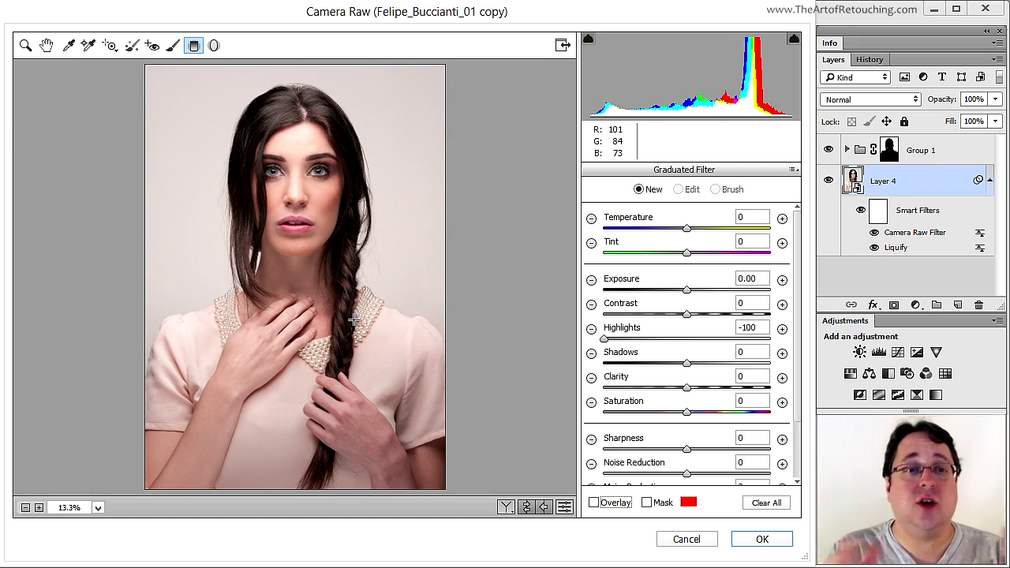
- Show the overlay again, lower the graduated filter's Exposure slightly, and apply the Camera Raw changes
{"action": "left_click", "coordinate": [595, 502]}
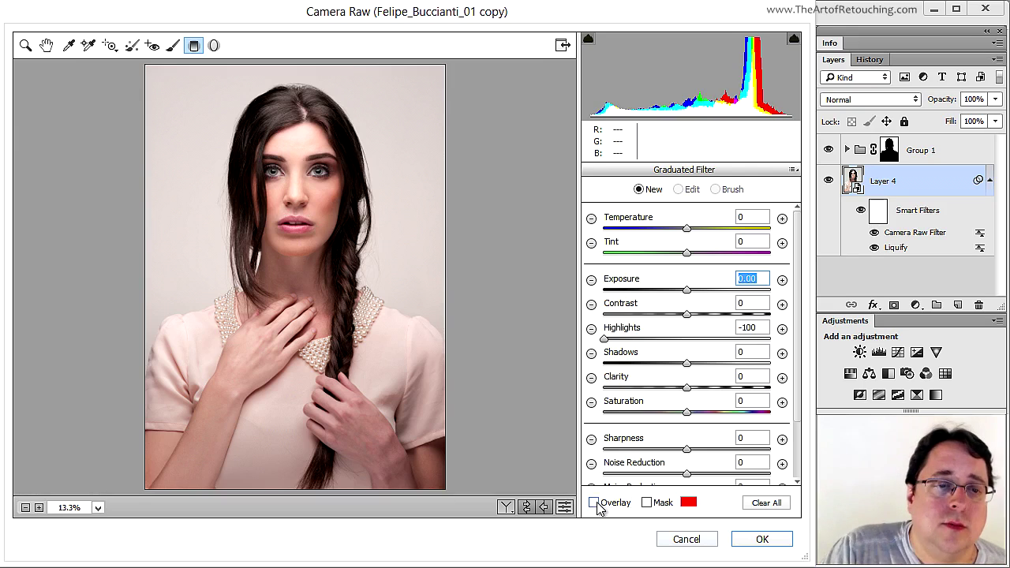
{"action": "left_click", "coordinate": [291, 460]}
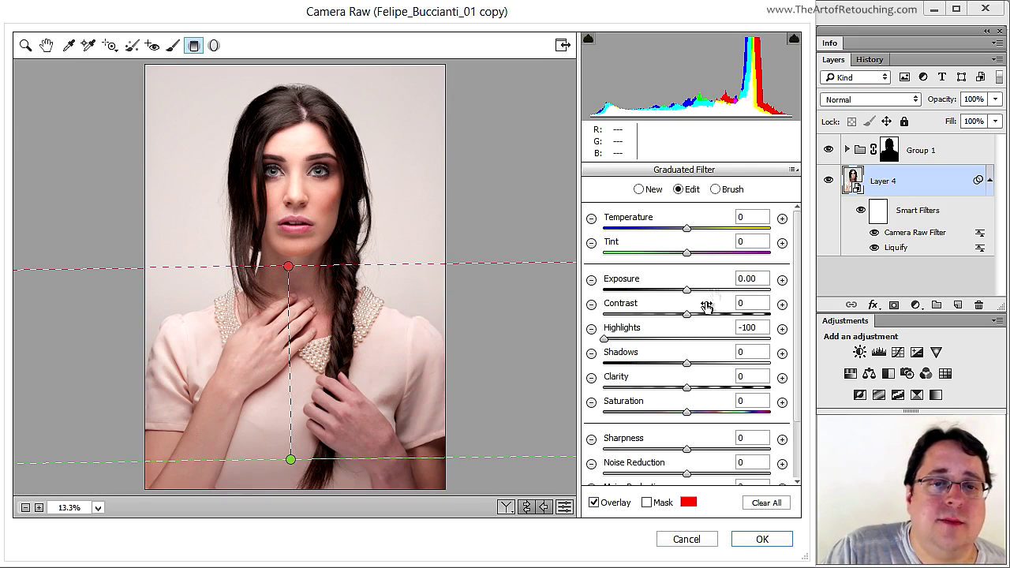
{"action": "left_click_drag", "start_coordinate": [687, 290], "coordinate": [683, 292]}
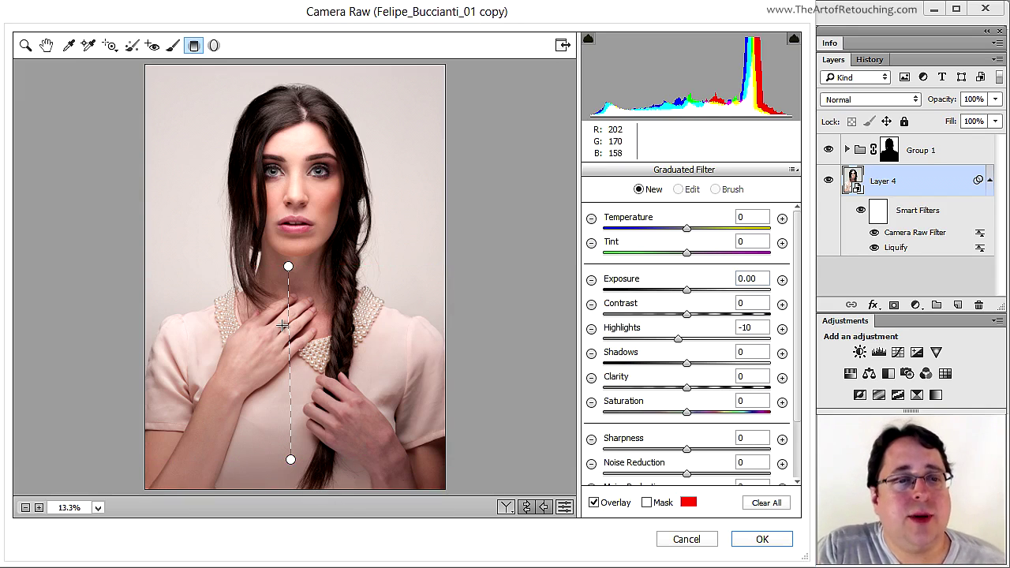
{"action": "left_click", "coordinate": [764, 544]}
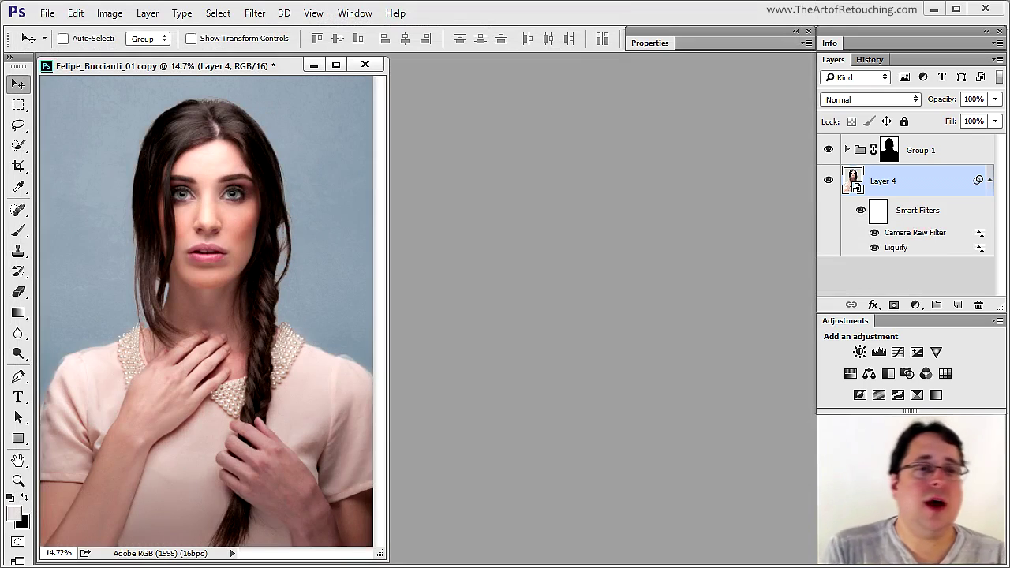
- Place the copy's window beside the original and reduce the Hue/Saturation 1 layer's opacity in Group 1 to 46%
{"action": "left_click_drag", "start_coordinate": [218, 65], "coordinate": [576, 73]}
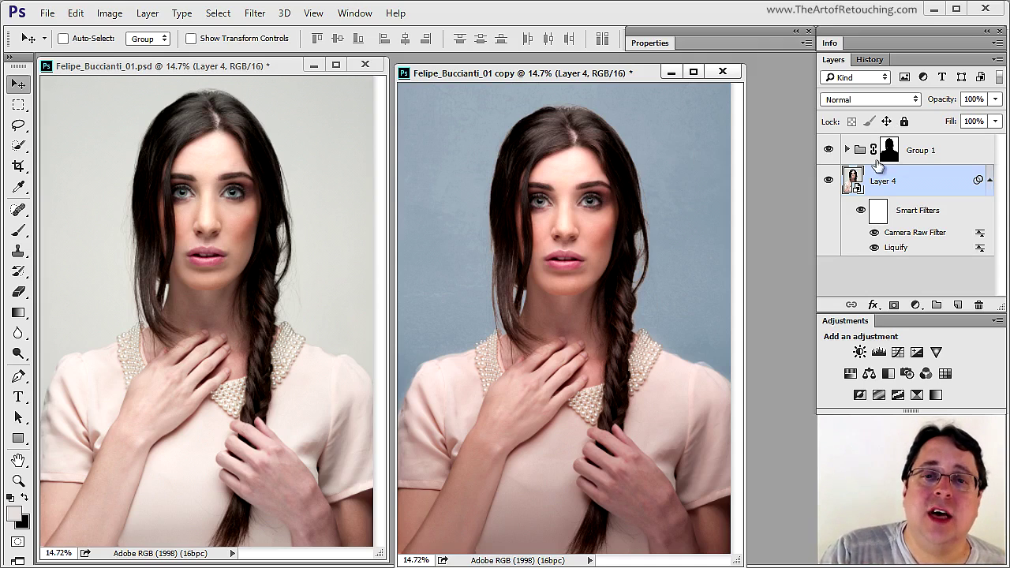
{"action": "left_click", "coordinate": [847, 150]}
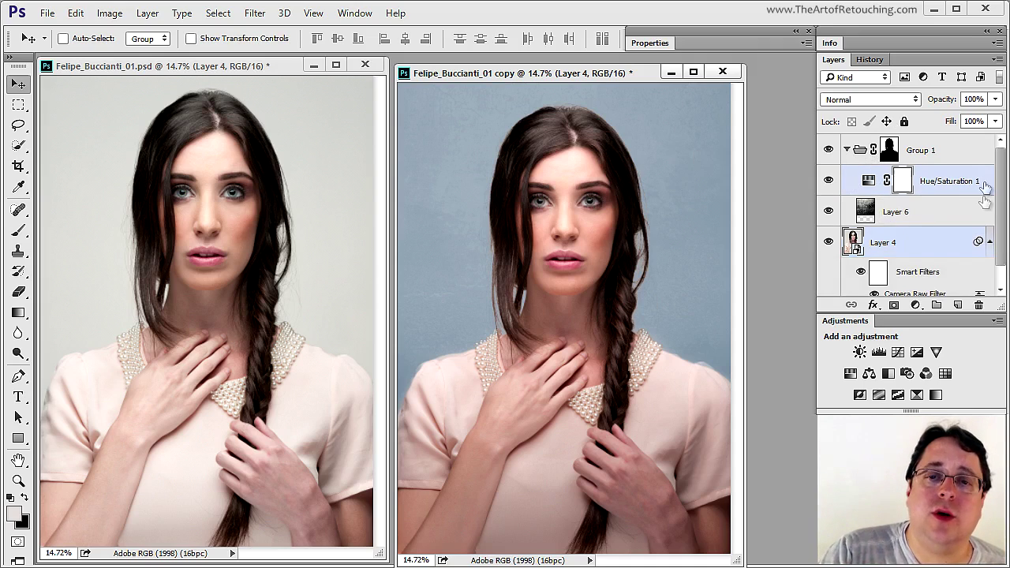
{"action": "left_click", "coordinate": [984, 196]}
{"action": "left_click_drag", "start_coordinate": [942, 105], "coordinate": [839, 101]}
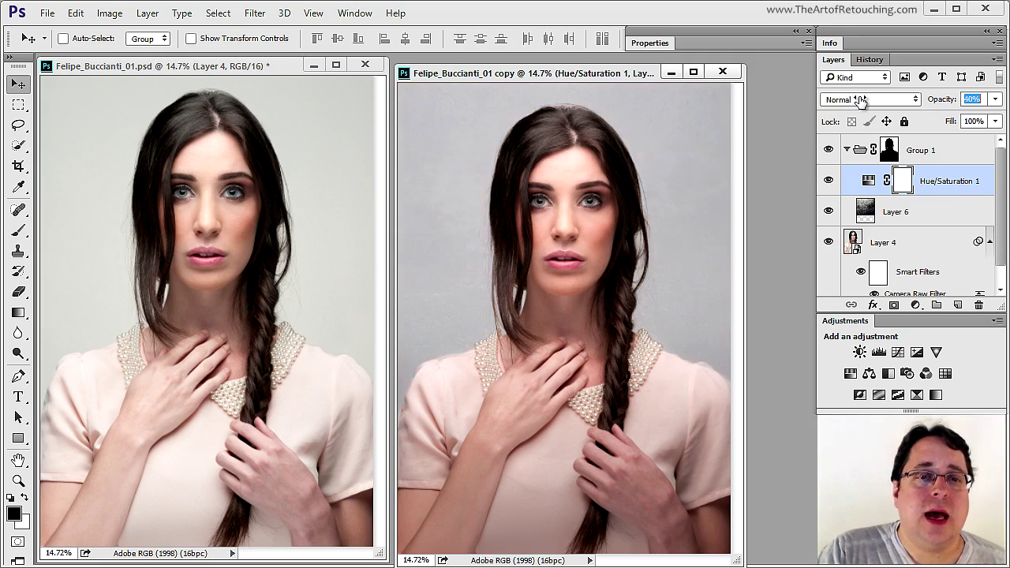
{"action": "left_click_drag", "start_coordinate": [865, 99], "coordinate": [866, 101]}
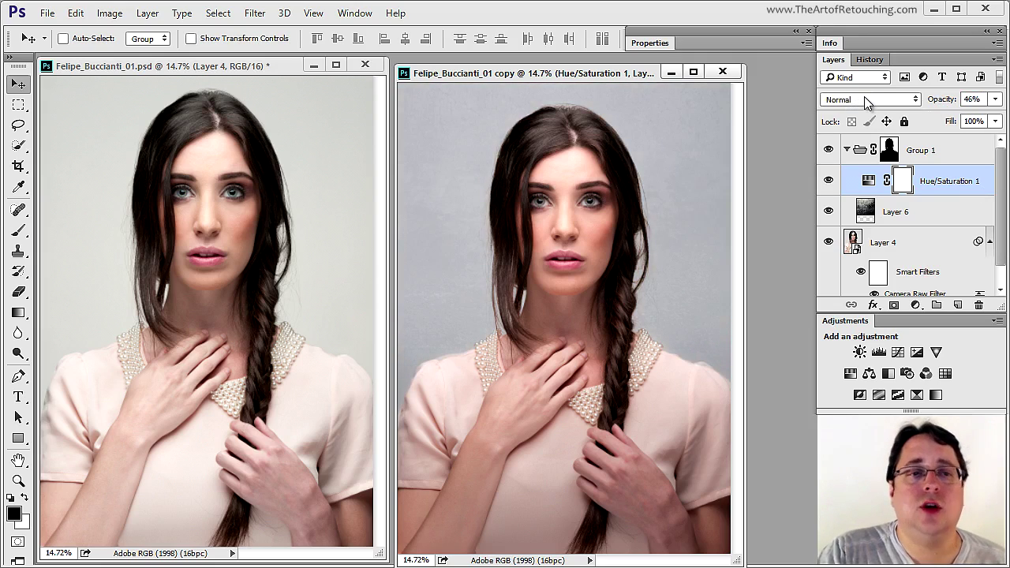
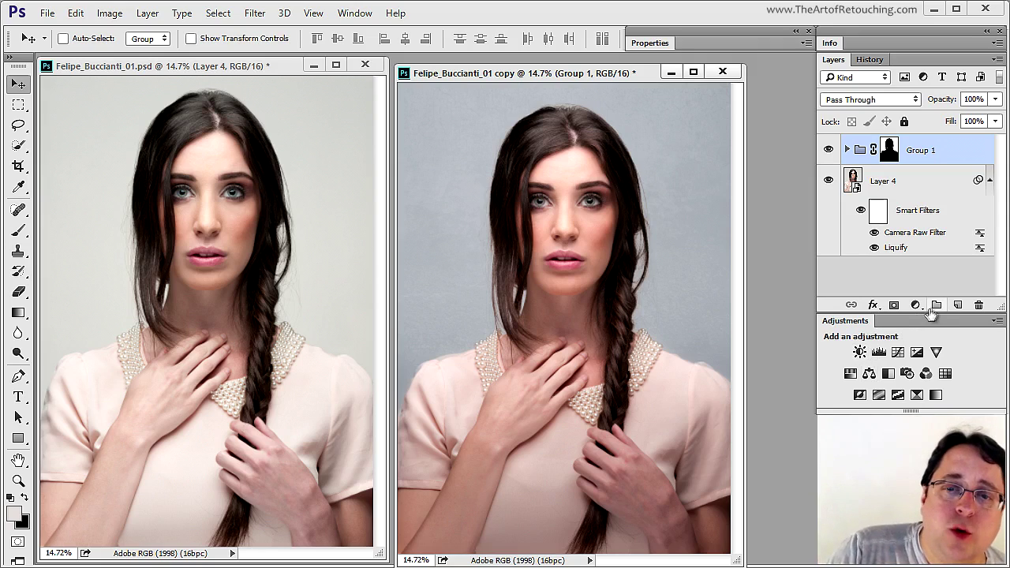
- Add default Black & White adjustments above Group 1 in the copy and above the HELP group in the original to compare tones
{"action": "left_click", "coordinate": [888, 373]}
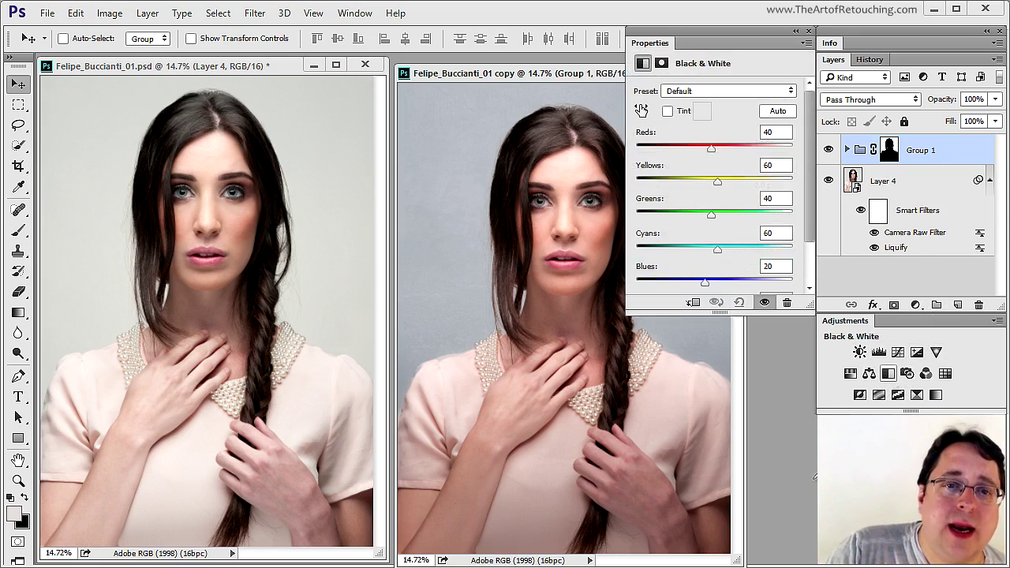
{"action": "double_click", "coordinate": [651, 45]}
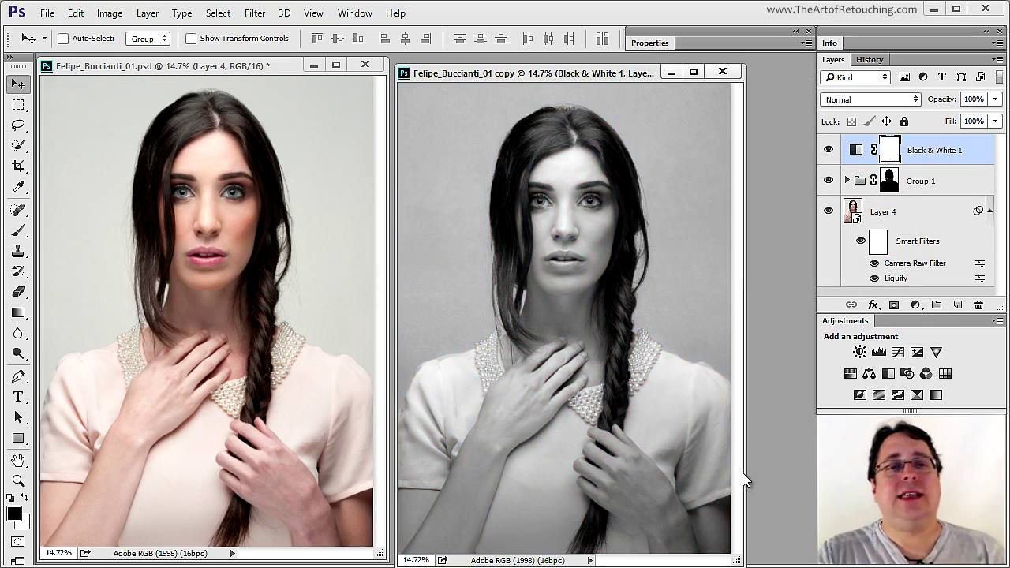
{"action": "left_click", "coordinate": [235, 97]}
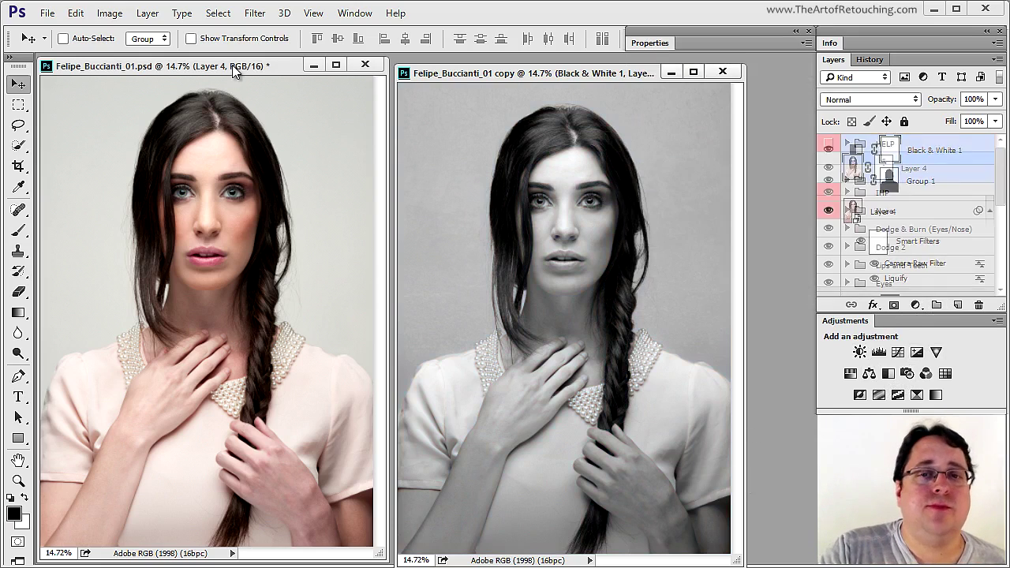
{"action": "left_click", "coordinate": [912, 144]}
{"action": "left_click", "coordinate": [889, 373]}
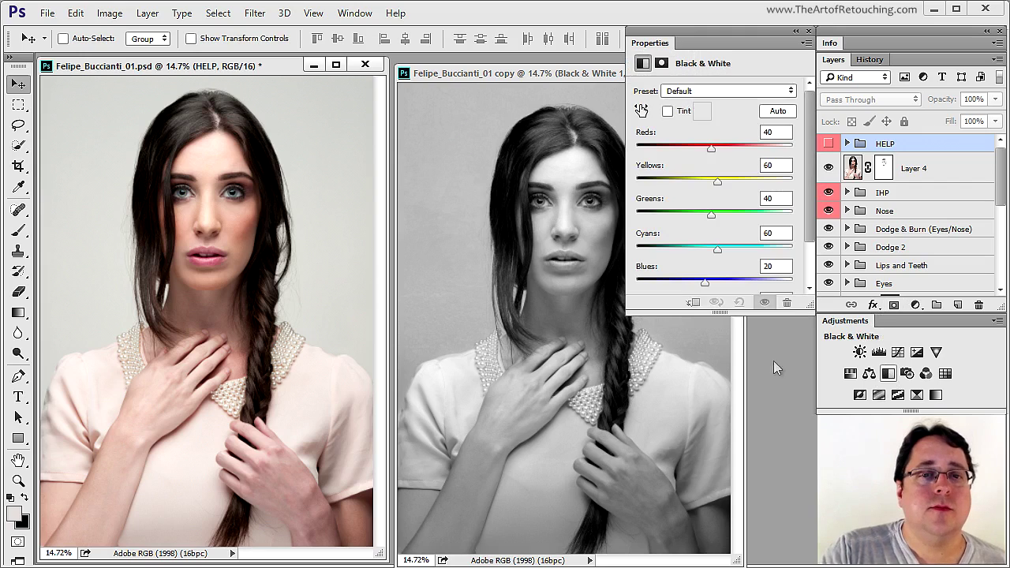
{"action": "double_click", "coordinate": [649, 43]}
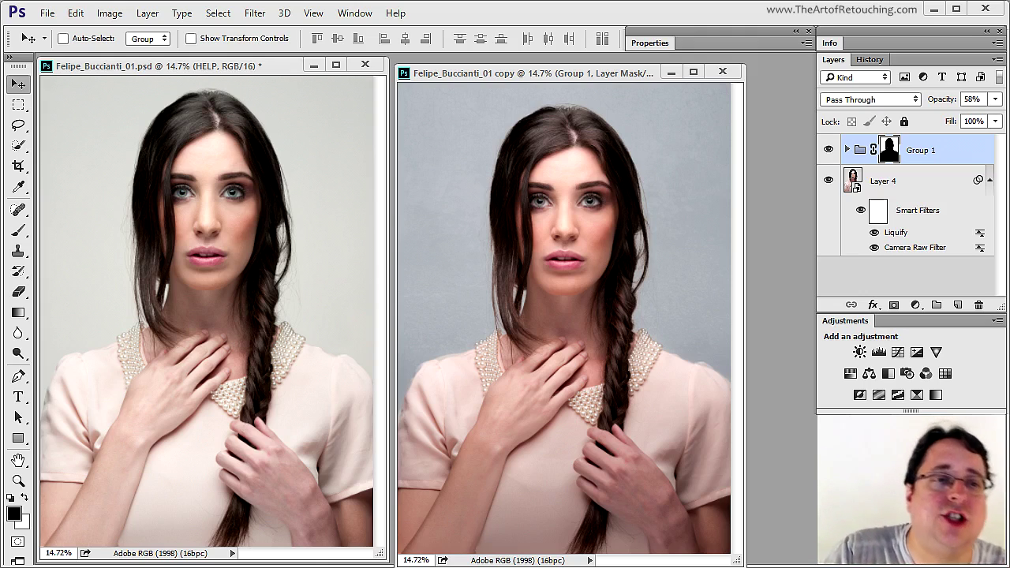
{"action": "left_click", "coordinate": [222, 74]}
{"action": "left_click_drag", "start_coordinate": [83, 200], "coordinate": [150, 292]}
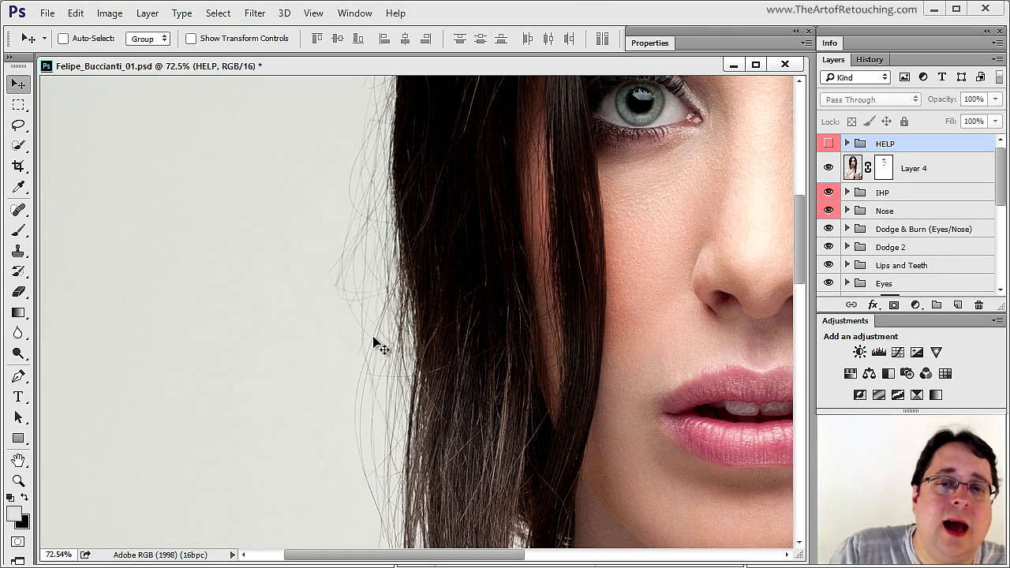
{"action": "left_click_drag", "start_coordinate": [672, 352], "coordinate": [90, 339]}
{"action": "scroll", "coordinate": [582, 255], "scroll_direction": "down", "scroll_amount": 6}
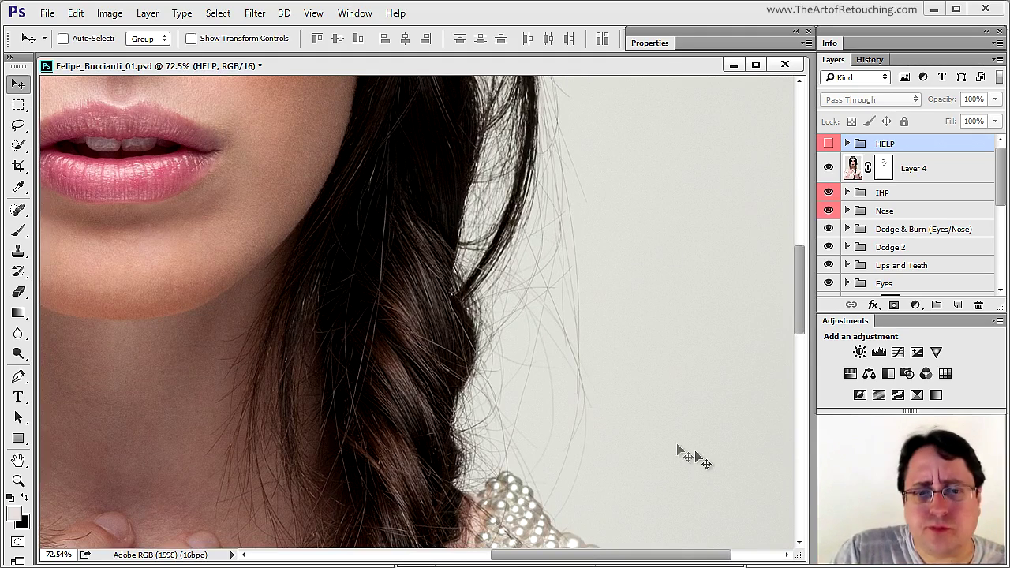
{"action": "key", "text": "ctrl+minus"}
{"action": "key", "text": "ctrl+minus"}
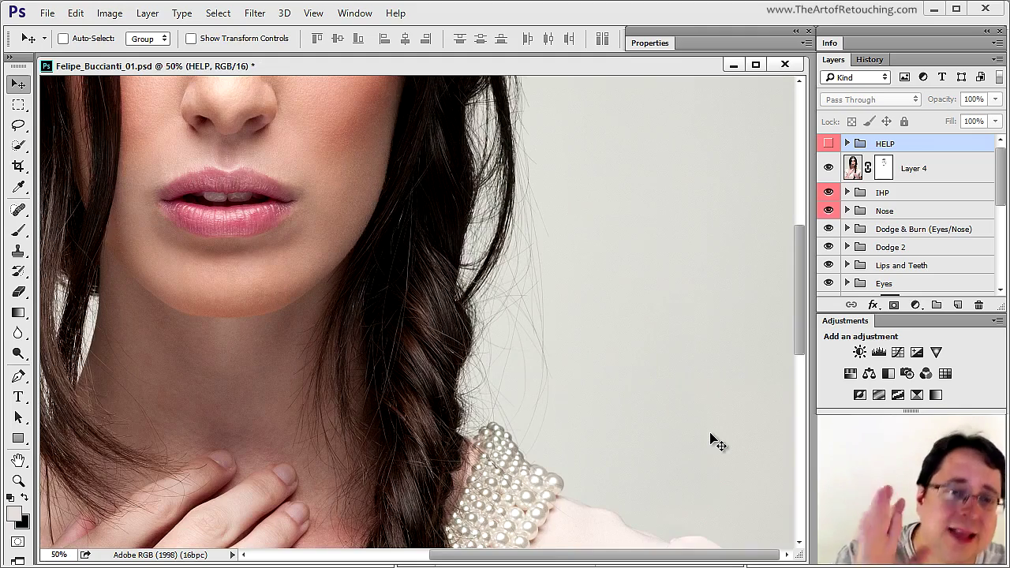
{"action": "key", "text": "space"}
{"action": "left_click_drag", "start_coordinate": [468, 245], "coordinate": [636, 340]}
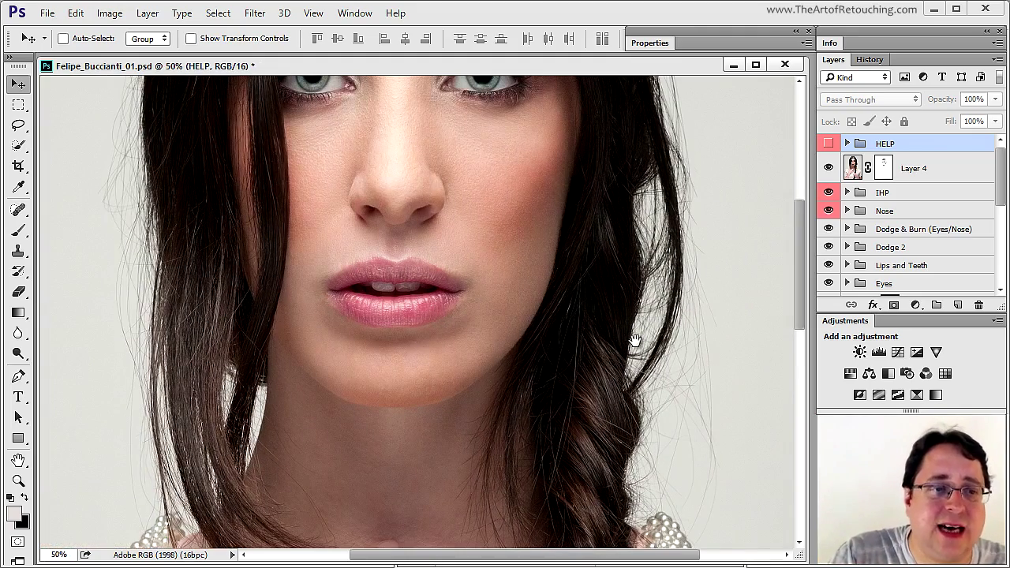
{"action": "left_click_drag", "start_coordinate": [592, 306], "coordinate": [591, 321]}
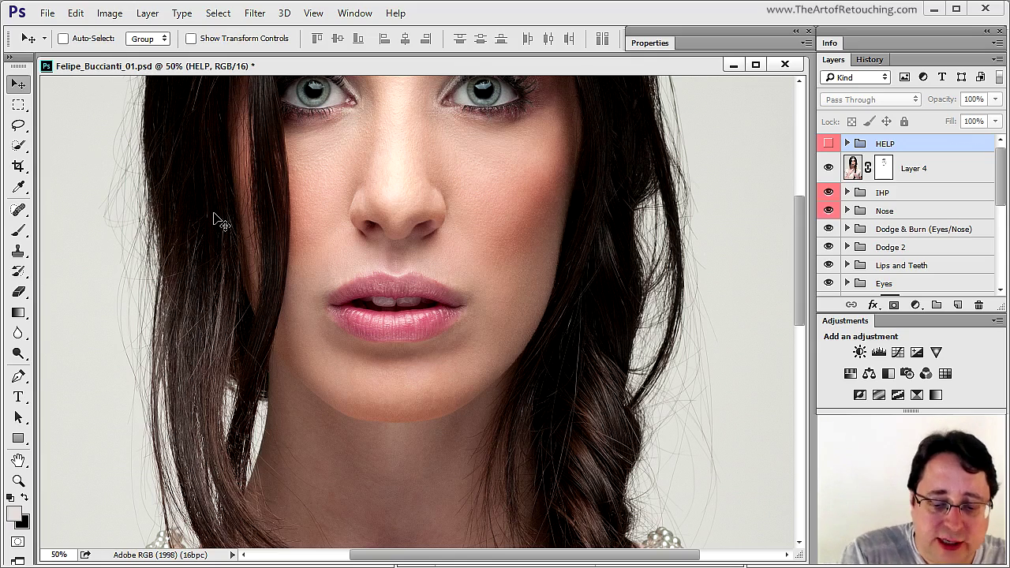
{"action": "key", "text": "ctrl+0"}
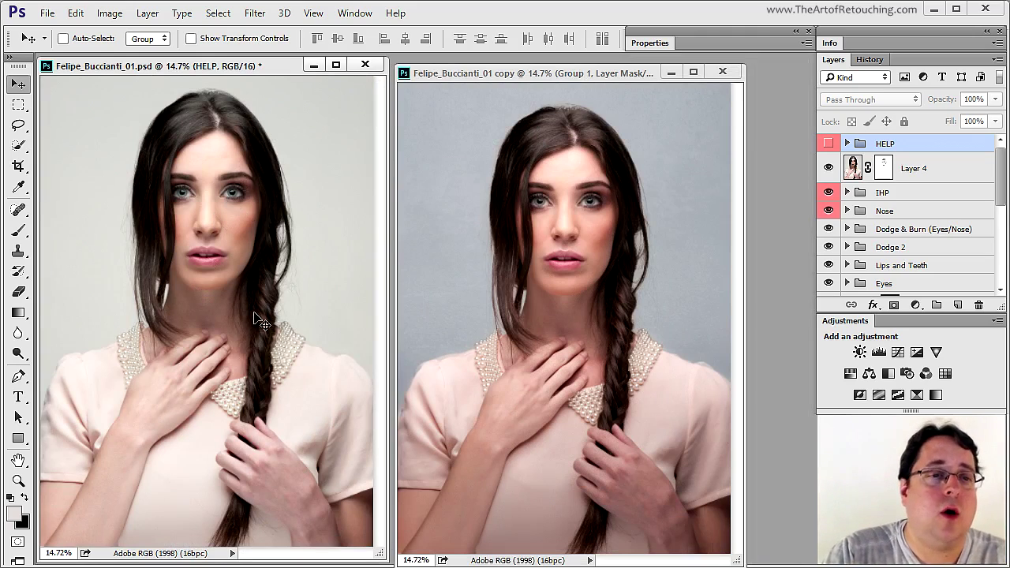
{"action": "left_click", "coordinate": [624, 237], "text": "ctrl"}
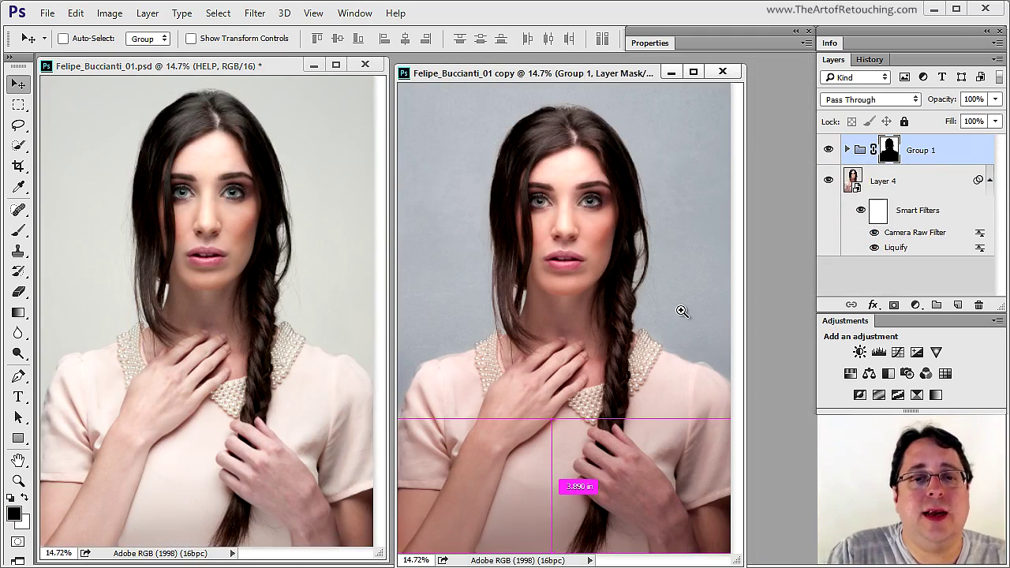
{"action": "left_click", "coordinate": [652, 337], "text": "ctrl"}
{"action": "left_click", "coordinate": [682, 305], "text": "ctrl"}
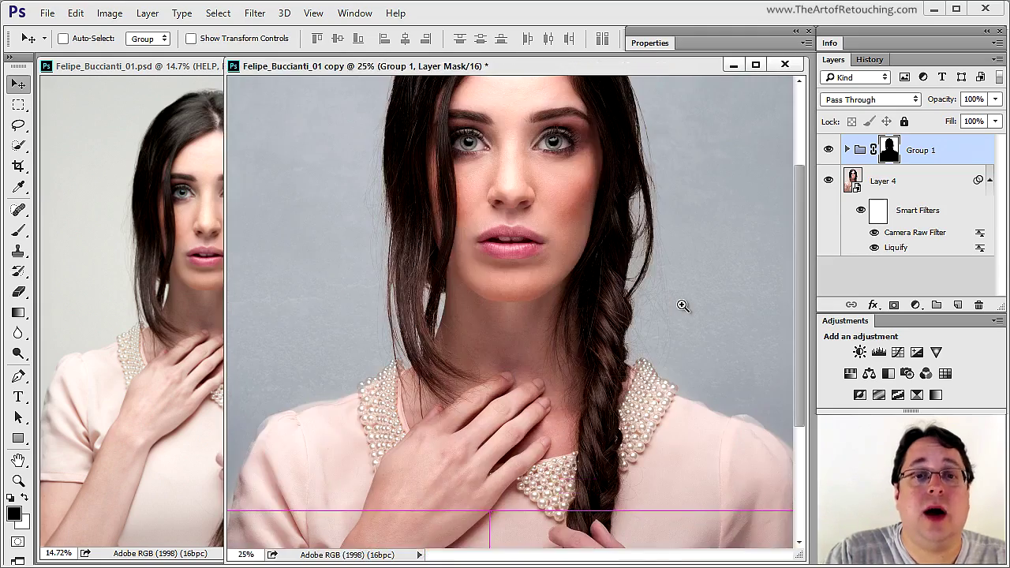
{"action": "left_click", "coordinate": [666, 325], "text": "ctrl"}
{"action": "left_click", "coordinate": [649, 351], "text": "ctrl"}
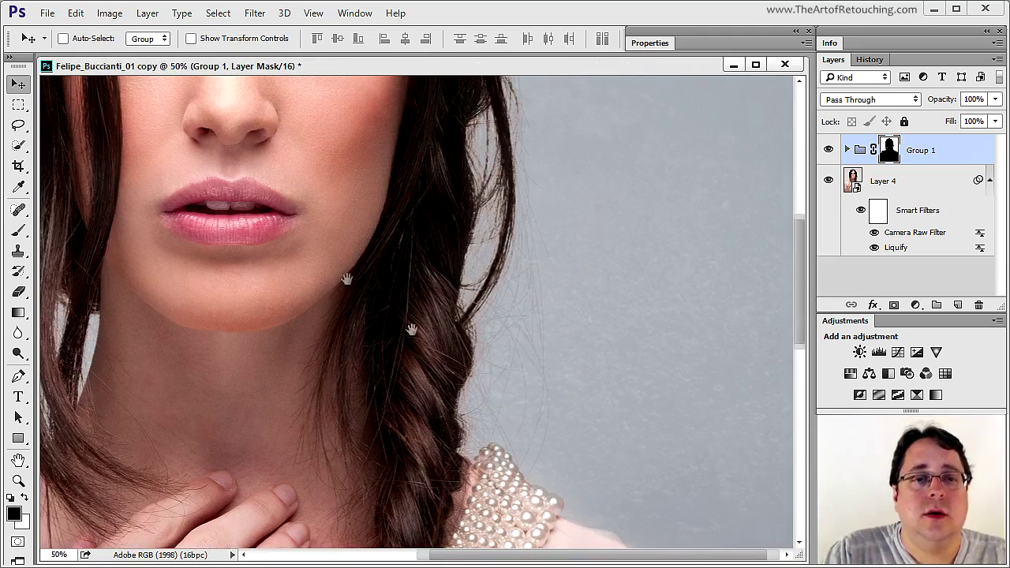
{"action": "left_click_drag", "start_coordinate": [345, 277], "coordinate": [670, 447]}
{"action": "left_click_drag", "start_coordinate": [481, 388], "coordinate": [464, 230]}
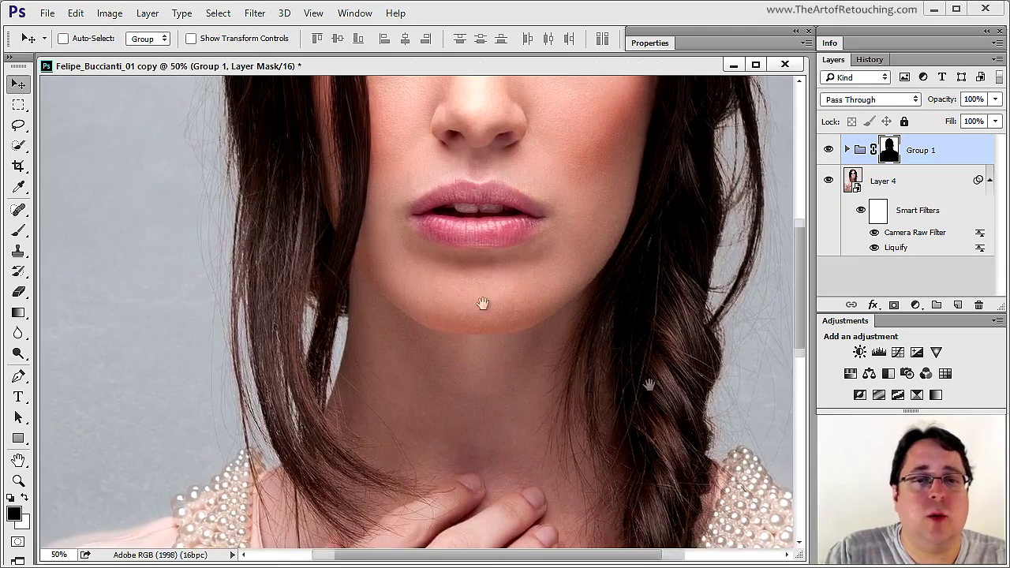
{"action": "left_click_drag", "start_coordinate": [481, 300], "coordinate": [466, 287]}
{"action": "left_click", "coordinate": [487, 232], "text": "ctrl"}
{"action": "left_click", "coordinate": [485, 184], "text": "ctrl"}
{"action": "left_click_drag", "start_coordinate": [485, 185], "coordinate": [526, 420]}
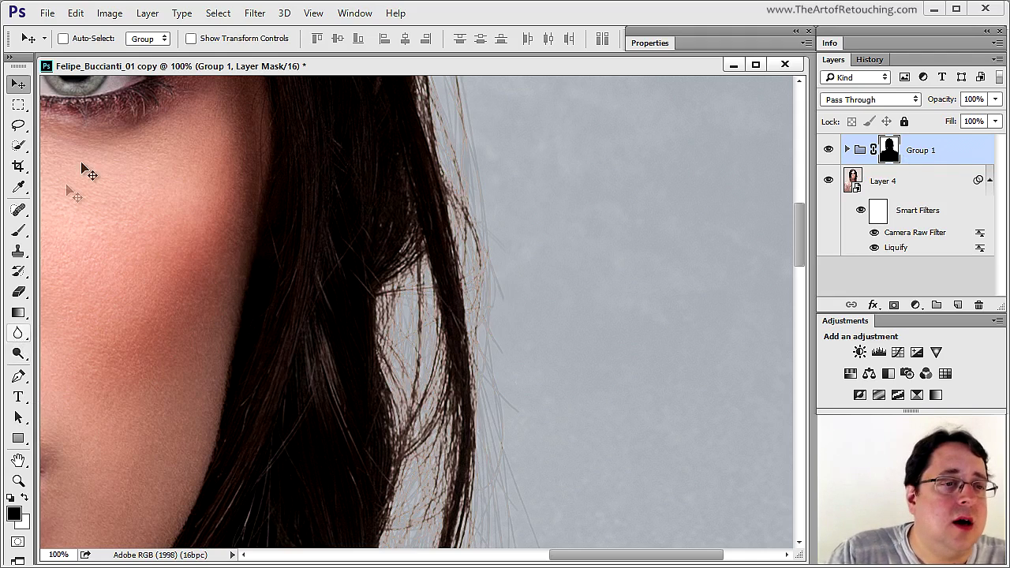
- Paint Group 1's mask with a white Brush at 20% opacity along the hair edge on the braid side
{"action": "left_click", "coordinate": [18, 230]}
{"action": "key", "text": "x"}
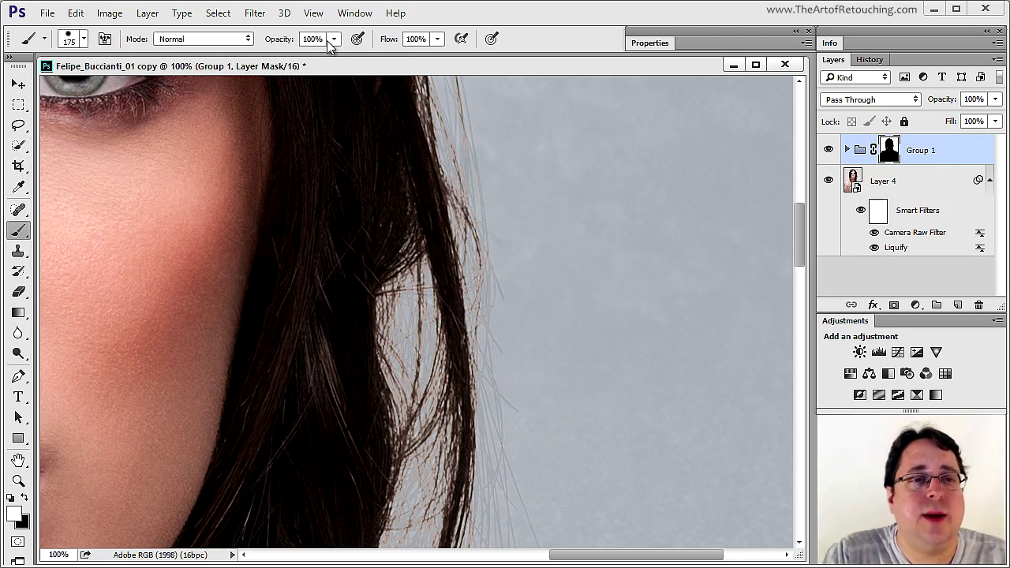
{"action": "key", "text": "Return"}
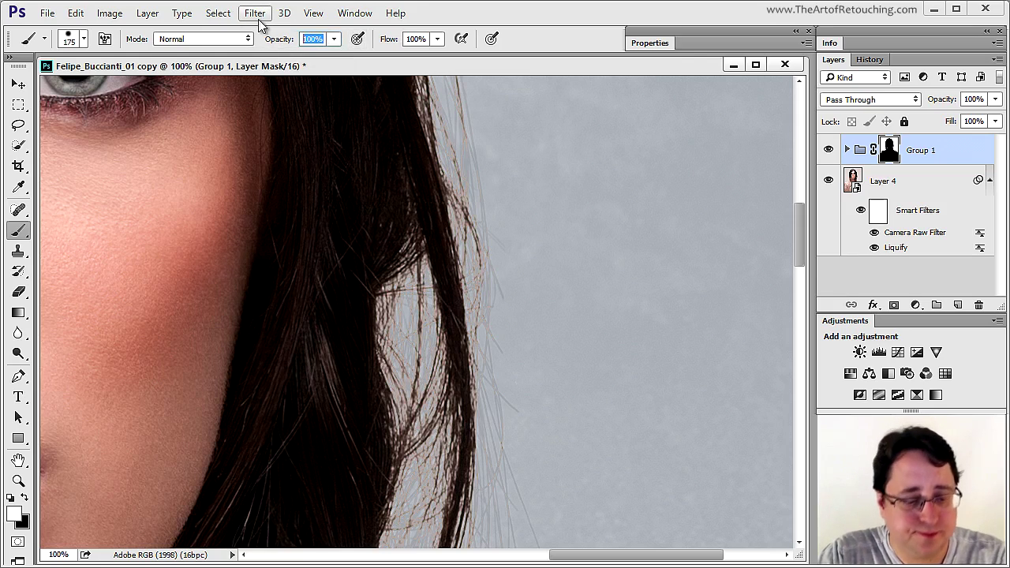
{"action": "key", "text": "Return"}
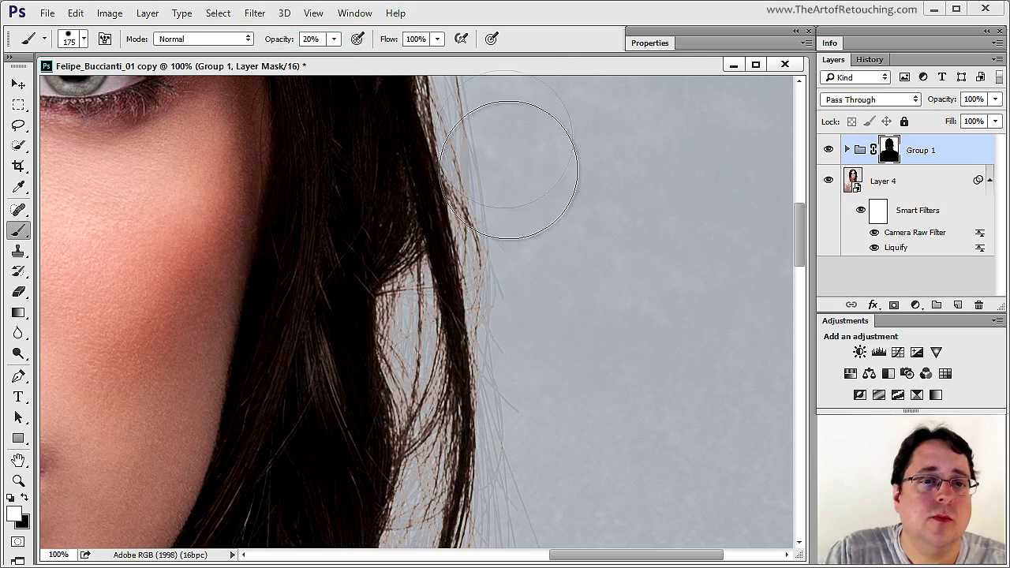
{"action": "mouse_move", "coordinate": [538, 277]}
{"action": "left_mouse_down"}
{"action": "mouse_move", "coordinate": [466, 411]}
{"action": "mouse_move", "coordinate": [424, 381]}
{"action": "left_mouse_up"}
{"action": "scroll", "coordinate": [581, 226], "scroll_direction": "down", "scroll_amount": 5}
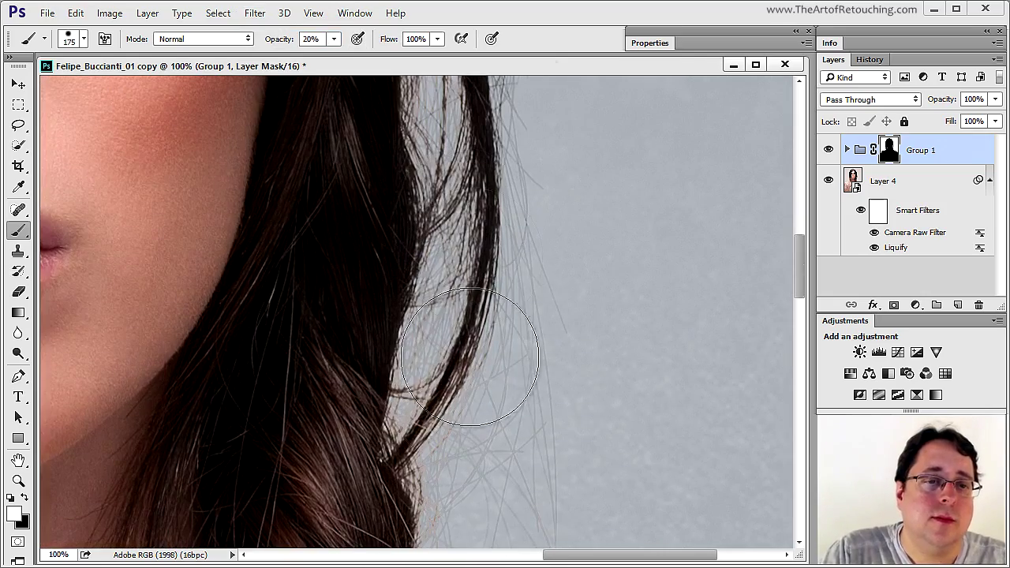
{"action": "scroll", "coordinate": [618, 206], "scroll_direction": "down", "scroll_amount": 6}
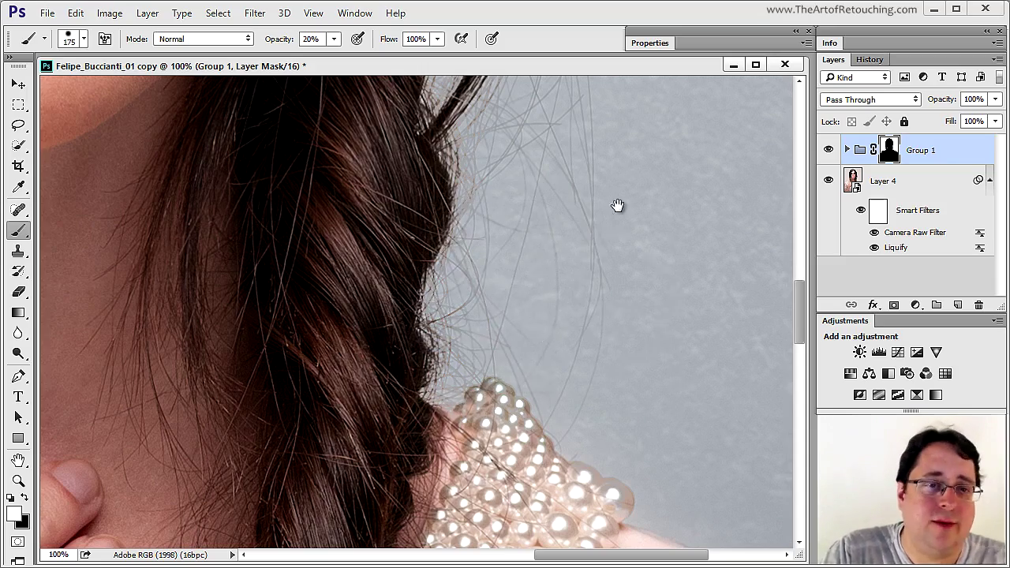
{"action": "scroll", "coordinate": [622, 487], "scroll_direction": "up", "scroll_amount": 10}
{"action": "scroll", "coordinate": [563, 299], "scroll_direction": "up", "scroll_amount": 3}
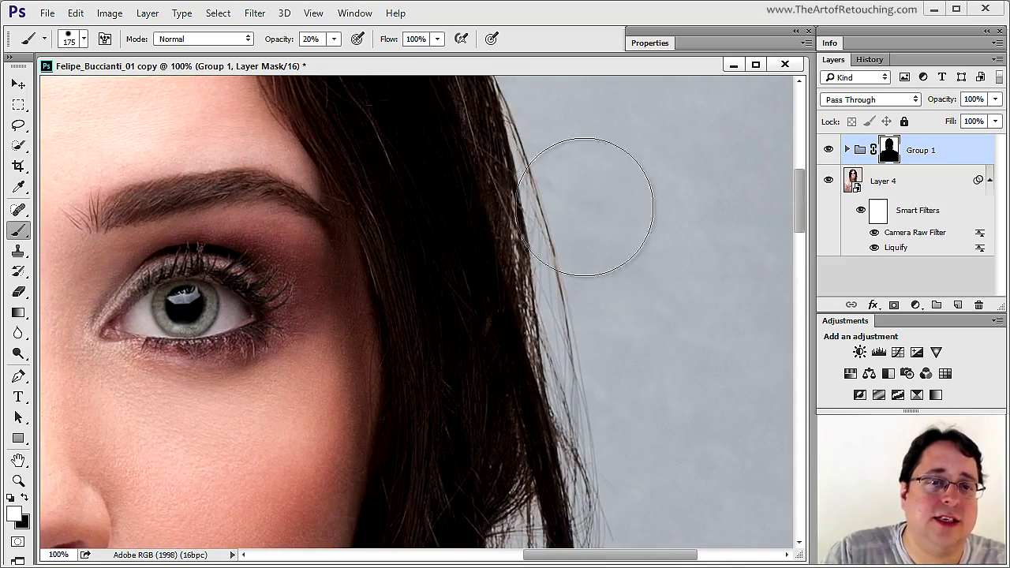
{"action": "scroll", "coordinate": [689, 492], "scroll_direction": "up", "scroll_amount": 5}
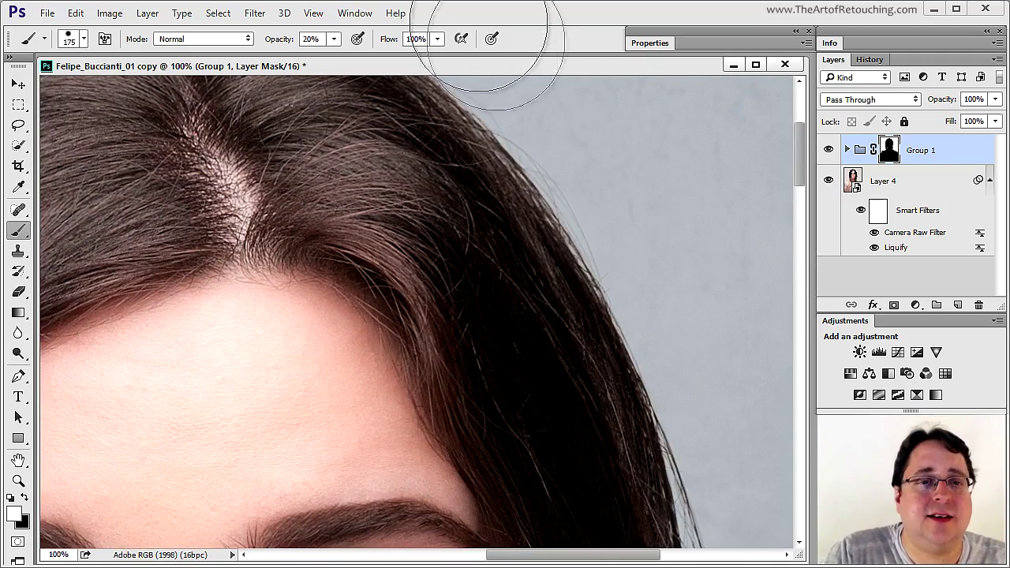
{"action": "left_click_drag", "start_coordinate": [170, 245], "coordinate": [466, 508]}
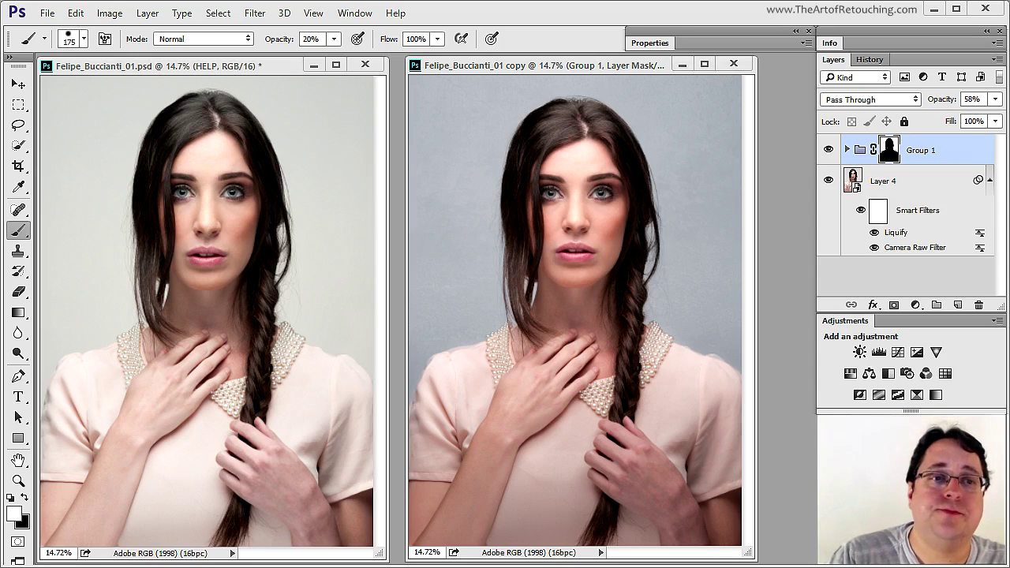
- Examine the lips, the eyes and the inner ends of both eyebrows in the copy up close
{"action": "key", "text": "i"}
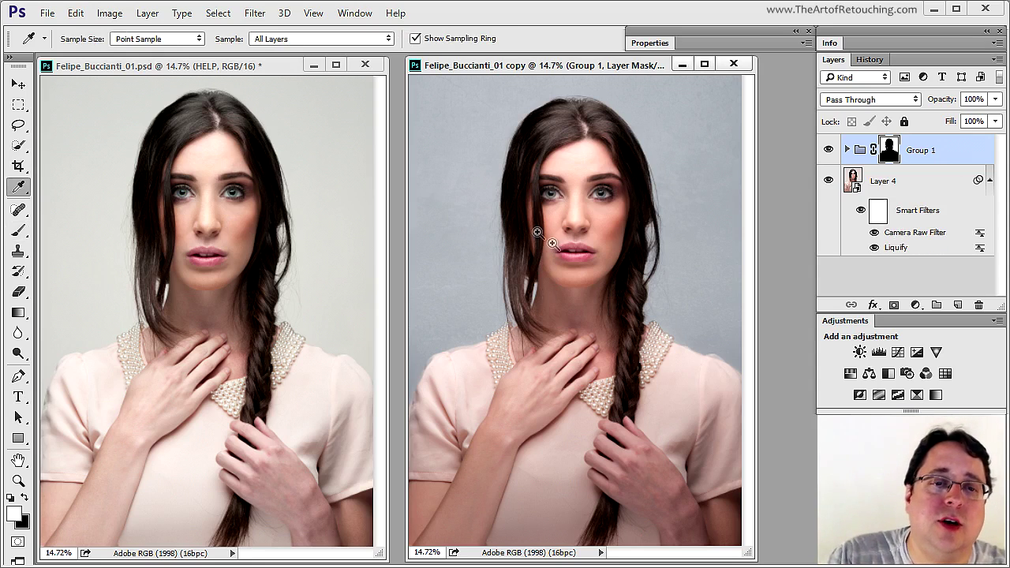
{"action": "key", "text": "ctrl+space"}
{"action": "left_click_drag", "start_coordinate": [555, 233], "coordinate": [582, 266]}
{"action": "left_click_drag", "start_coordinate": [605, 266], "coordinate": [606, 266]}
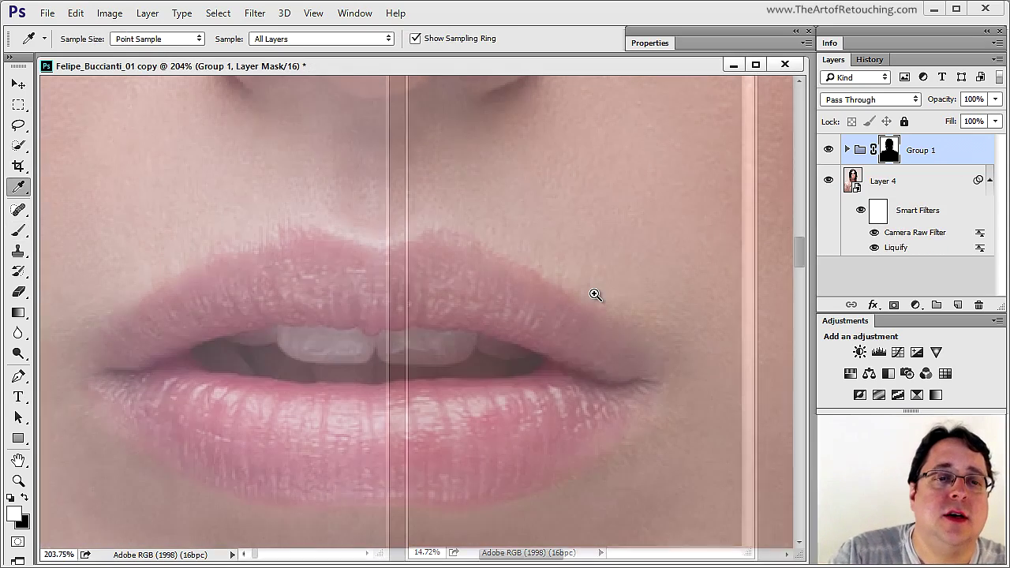
{"action": "left_click_drag", "start_coordinate": [437, 403], "coordinate": [509, 404]}
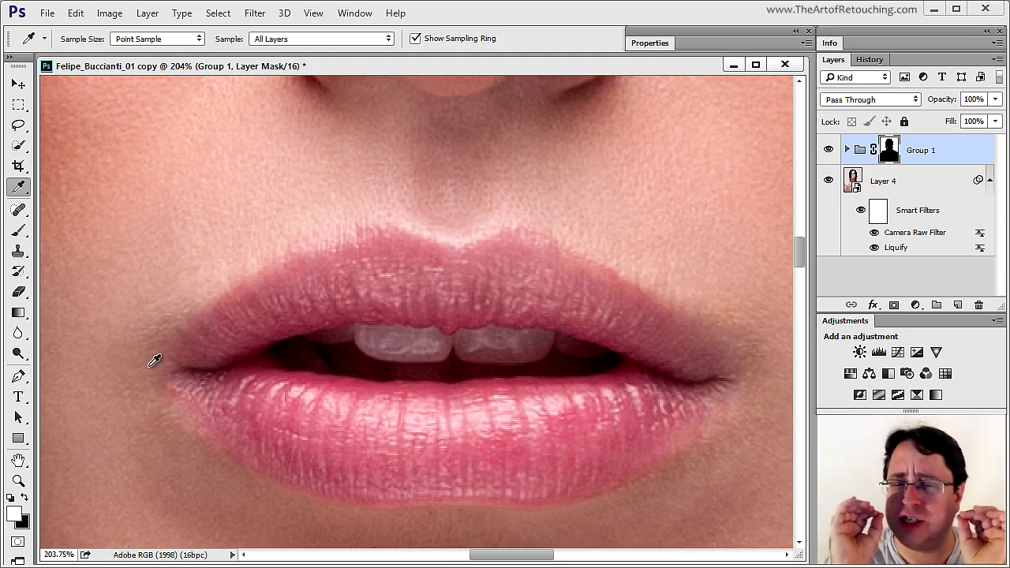
{"action": "scroll", "coordinate": [560, 321], "scroll_direction": "up", "scroll_amount": 15}
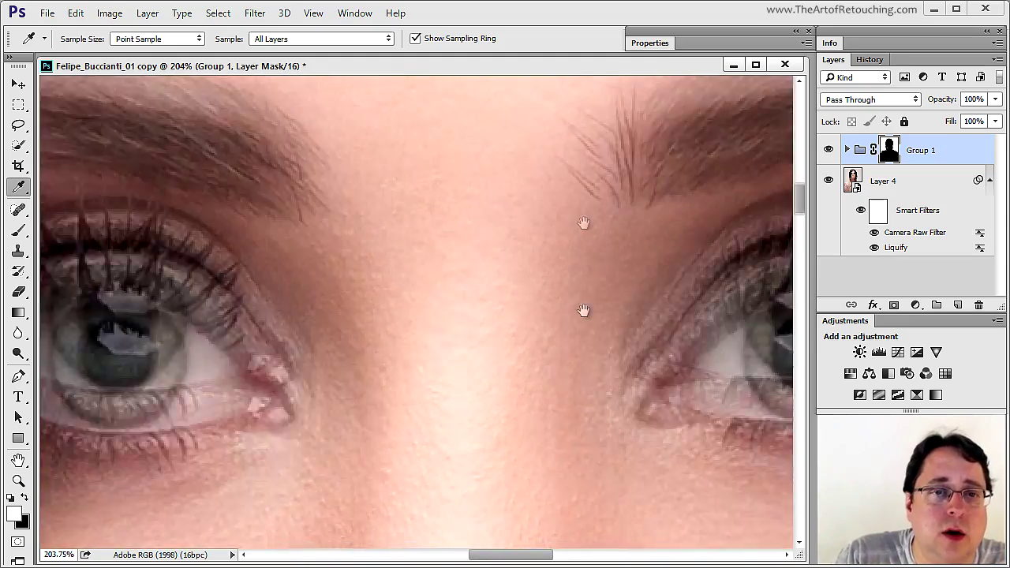
{"action": "left_click_drag", "start_coordinate": [584, 310], "coordinate": [500, 339]}
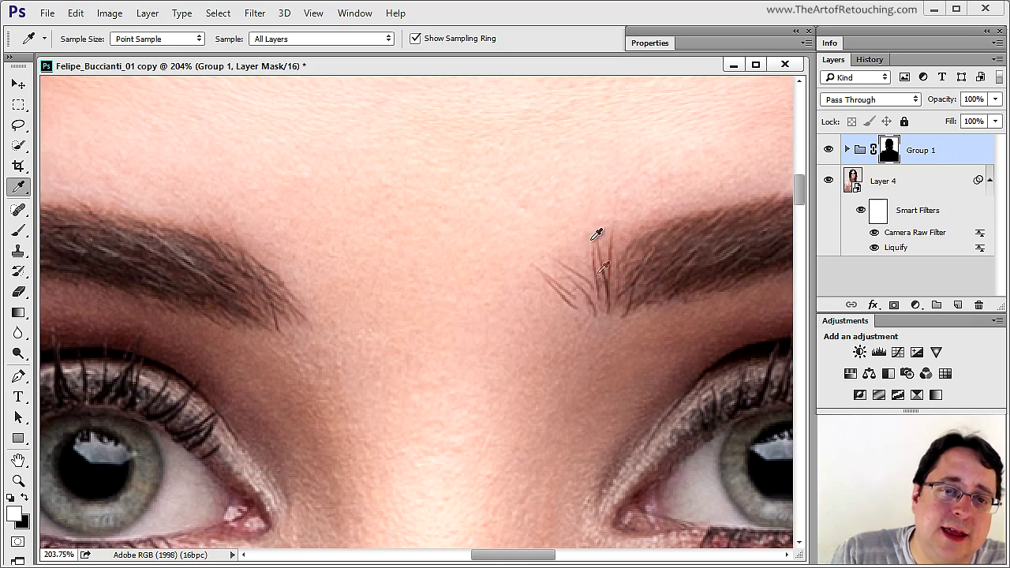
{"action": "left_click_drag", "start_coordinate": [666, 294], "coordinate": [413, 408]}
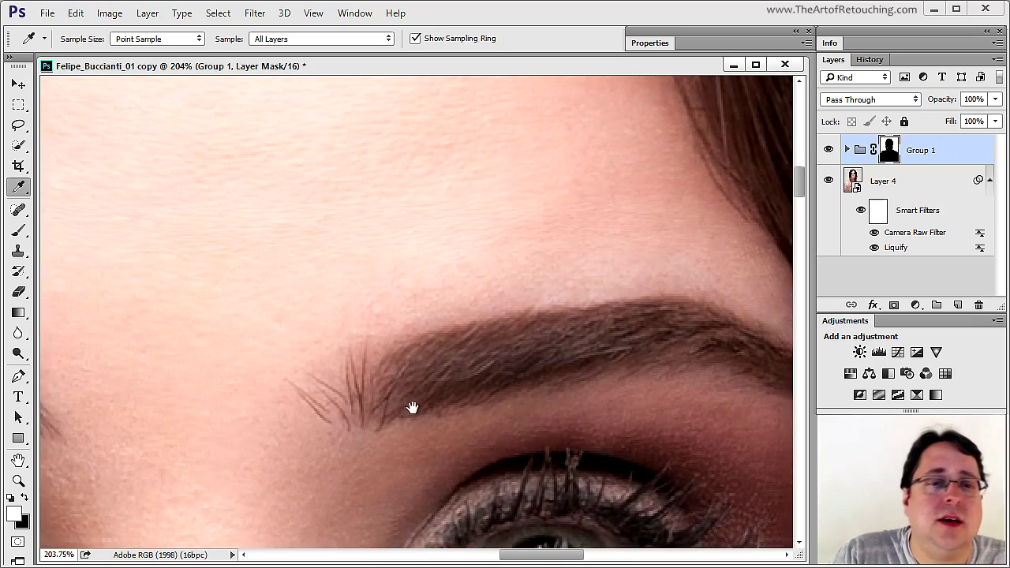
{"action": "left_click_drag", "start_coordinate": [327, 443], "coordinate": [717, 435]}
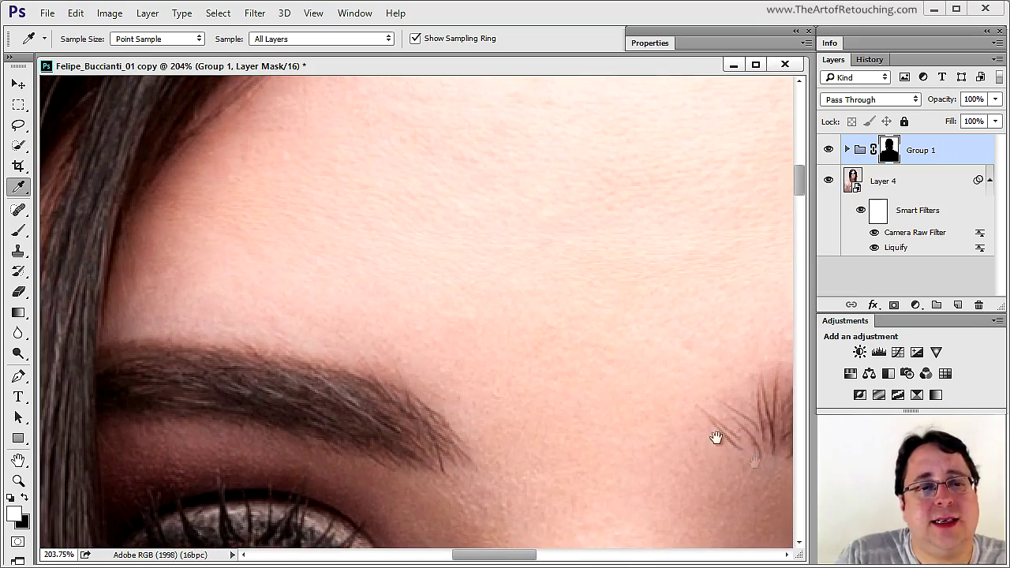
{"action": "left_click_drag", "start_coordinate": [573, 378], "coordinate": [333, 238]}
{"action": "scroll", "coordinate": [333, 238], "scroll_direction": "down", "scroll_amount": 1}
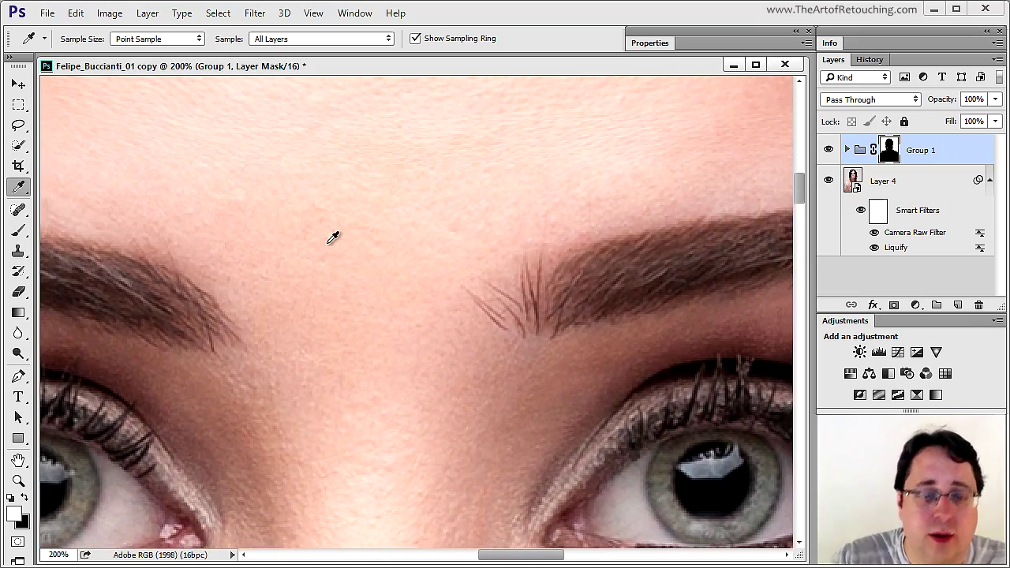
{"action": "key", "text": "ctrl+minus"}
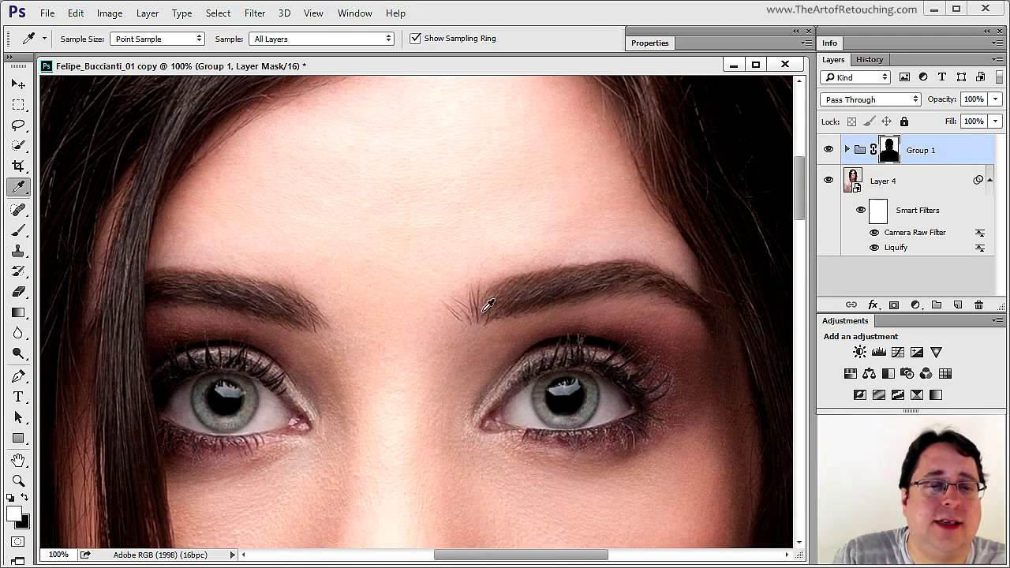
{"action": "left_click_drag", "start_coordinate": [408, 342], "coordinate": [422, 293]}
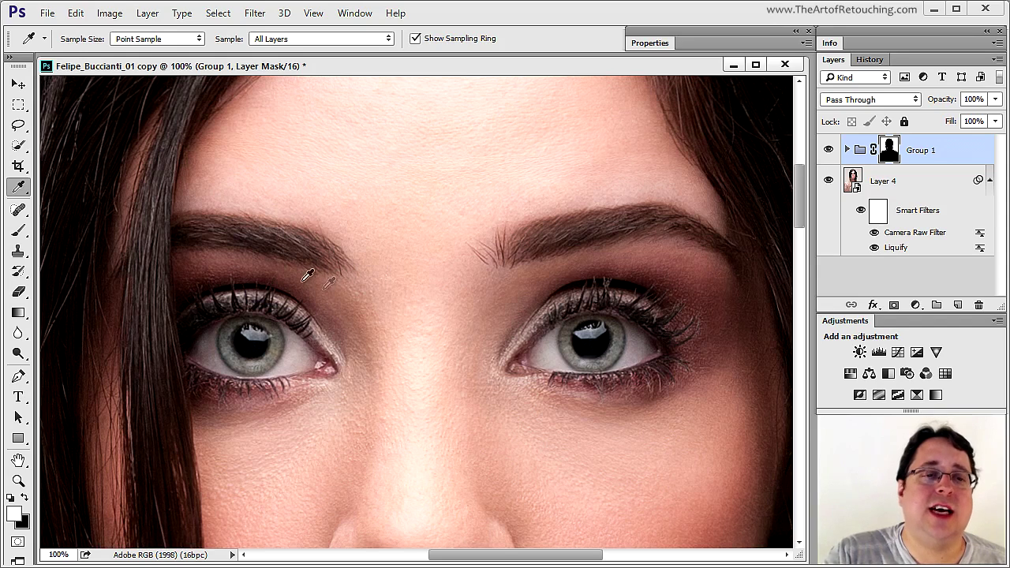
- Lasso the clean eyebrow's inner end on Layer 4 and copy the selection to a new layer
{"action": "left_click", "coordinate": [884, 182]}
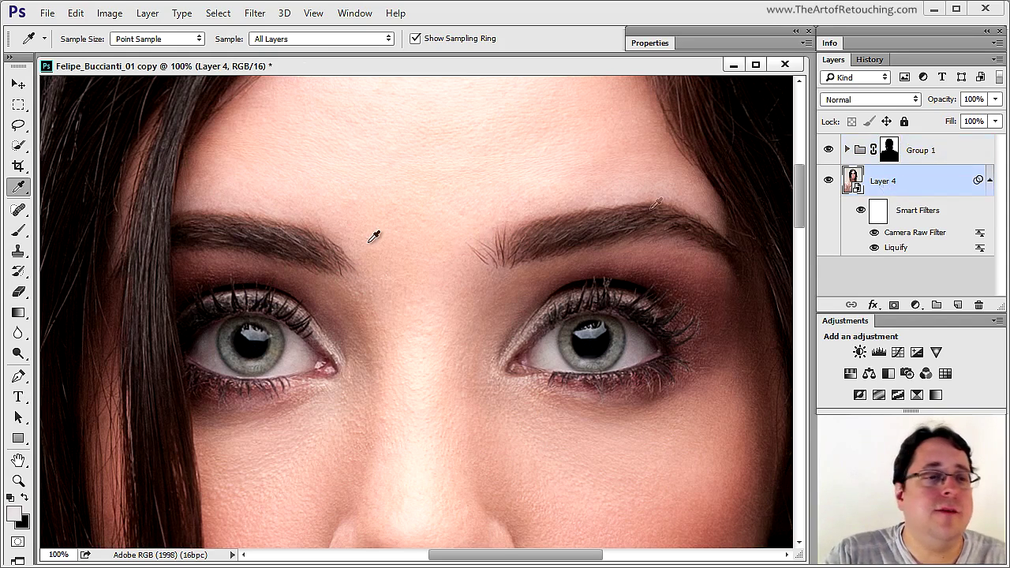
{"action": "left_click", "coordinate": [19, 124]}
{"action": "mouse_move", "coordinate": [272, 204]}
{"action": "left_mouse_down"}
{"action": "mouse_move", "coordinate": [364, 247]}
{"action": "mouse_move", "coordinate": [365, 281]}
{"action": "mouse_move", "coordinate": [268, 272]}
{"action": "mouse_move", "coordinate": [245, 254]}
{"action": "mouse_move", "coordinate": [268, 208]}
{"action": "left_mouse_up"}
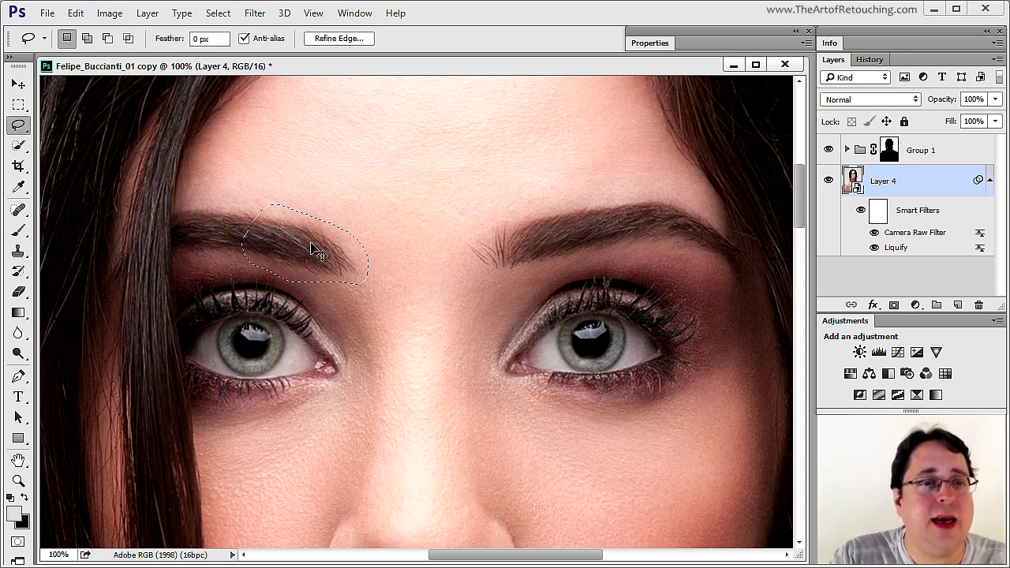
{"action": "key", "text": "ctrl+j"}
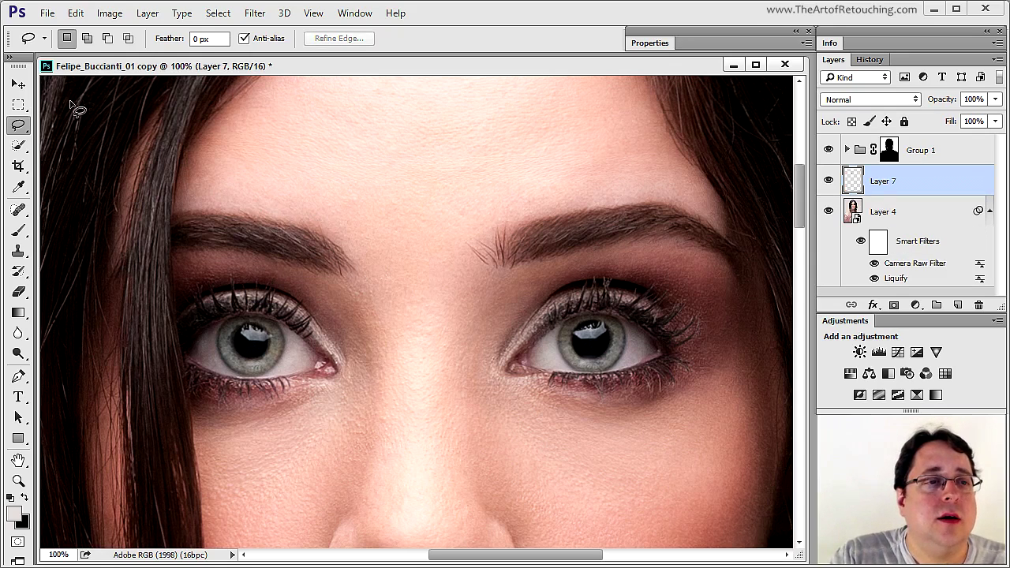
- Move the copied eyebrow patch onto the other brow's uneven inner end and transform it: flip it horizontally, scale its width to 106.83% and rotate it about 8°
{"action": "key", "text": "v"}
{"action": "mouse_move", "coordinate": [309, 251]}
{"action": "left_mouse_down"}
{"action": "mouse_move", "coordinate": [430, 241]}
{"action": "mouse_move", "coordinate": [536, 252]}
{"action": "left_mouse_up"}
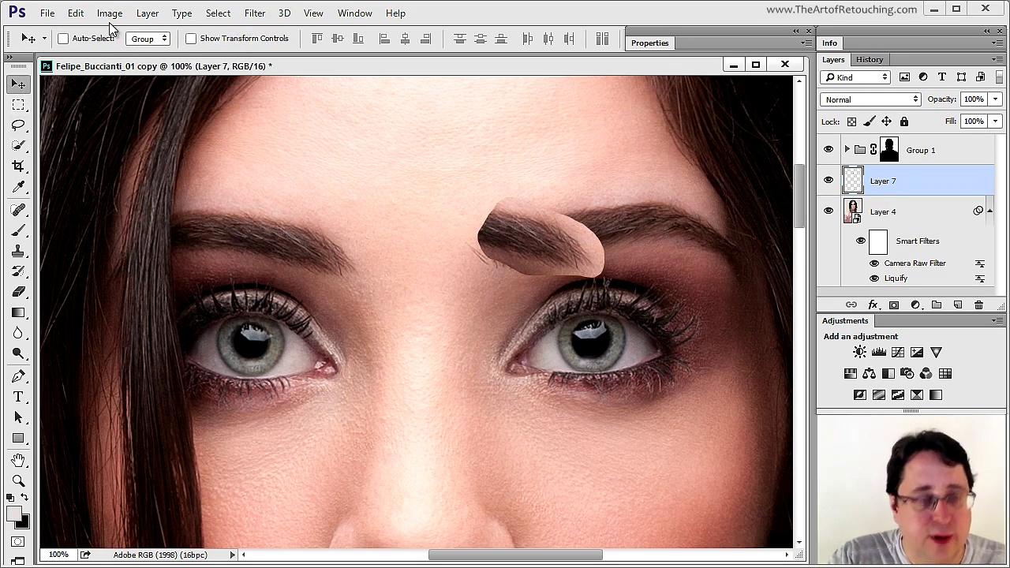
{"action": "left_click", "coordinate": [76, 13]}
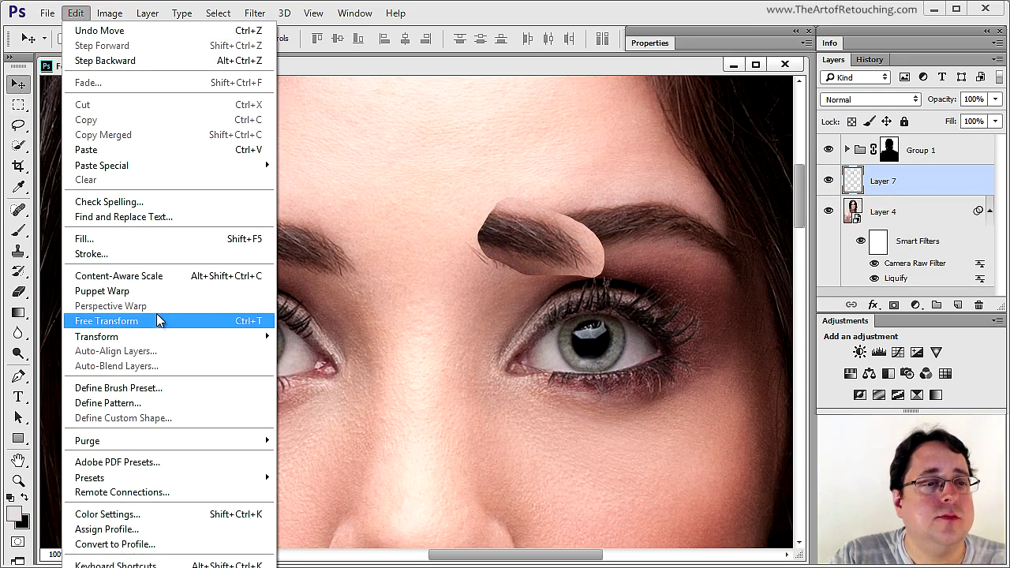
{"action": "left_click", "coordinate": [152, 322]}
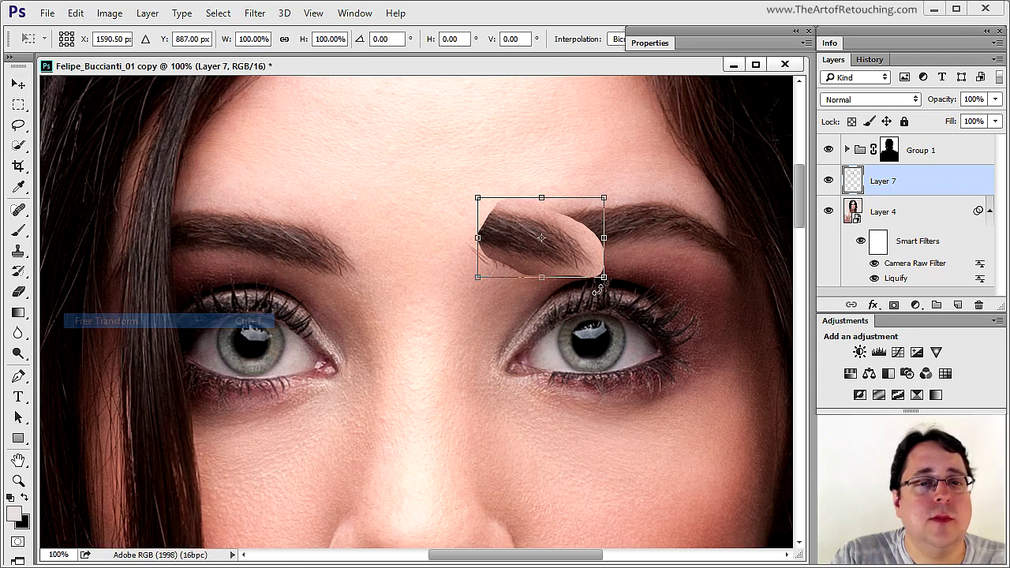
{"action": "left_click_drag", "start_coordinate": [478, 238], "coordinate": [751, 239]}
{"action": "left_click_drag", "start_coordinate": [694, 269], "coordinate": [525, 267]}
{"action": "left_click_drag", "start_coordinate": [491, 116], "coordinate": [509, 119]}
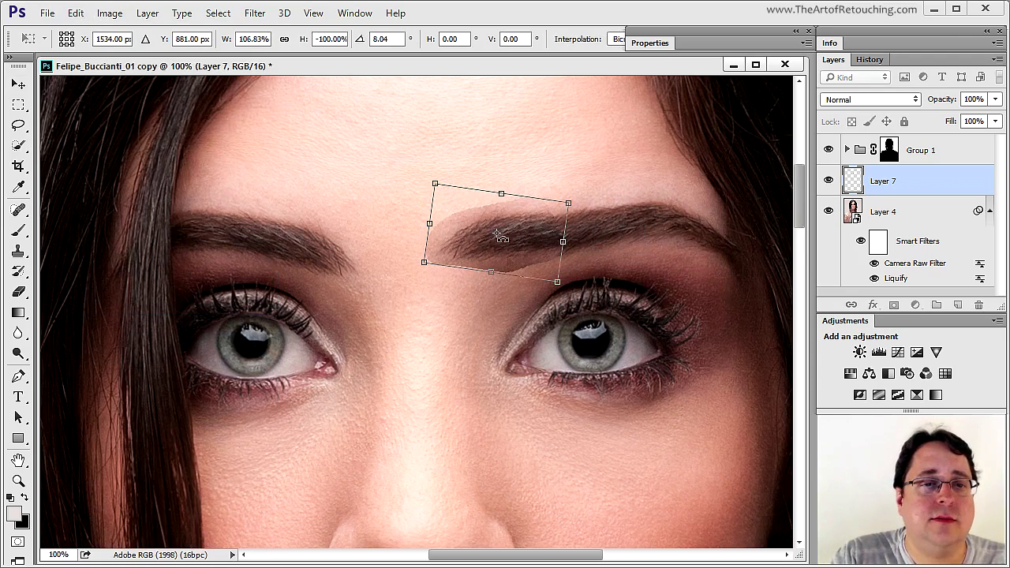
{"action": "left_click_drag", "start_coordinate": [512, 263], "coordinate": [543, 260]}
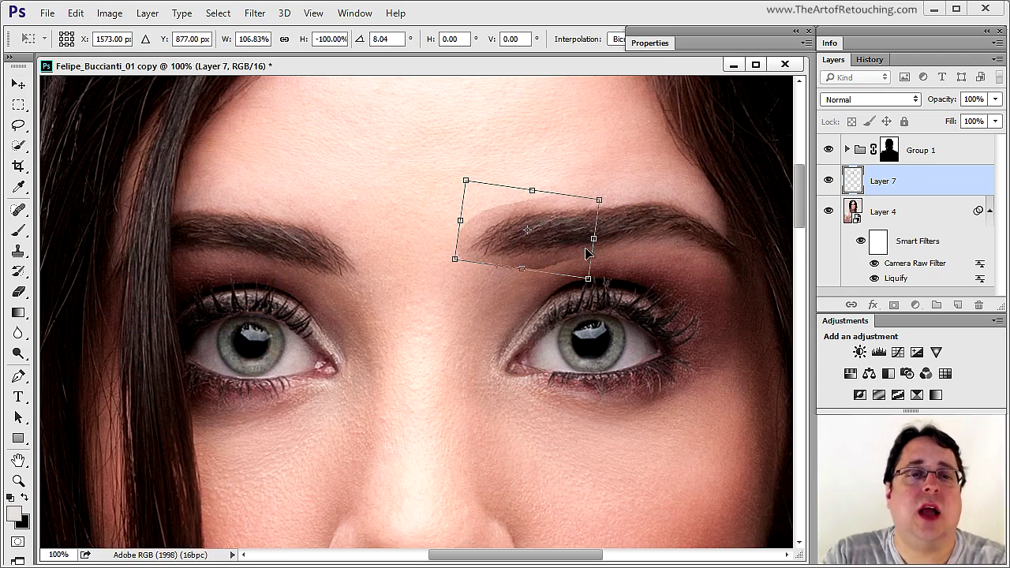
{"action": "key", "text": "Return"}
- Align the eyebrow patch with the brow beneath it at 43% layer opacity and restore the opacity to 100%
{"action": "key", "text": "4"}
{"action": "key", "text": "3"}
{"action": "left_click_drag", "start_coordinate": [579, 276], "coordinate": [573, 268]}
{"action": "left_click_drag", "start_coordinate": [936, 101], "coordinate": [993, 100]}
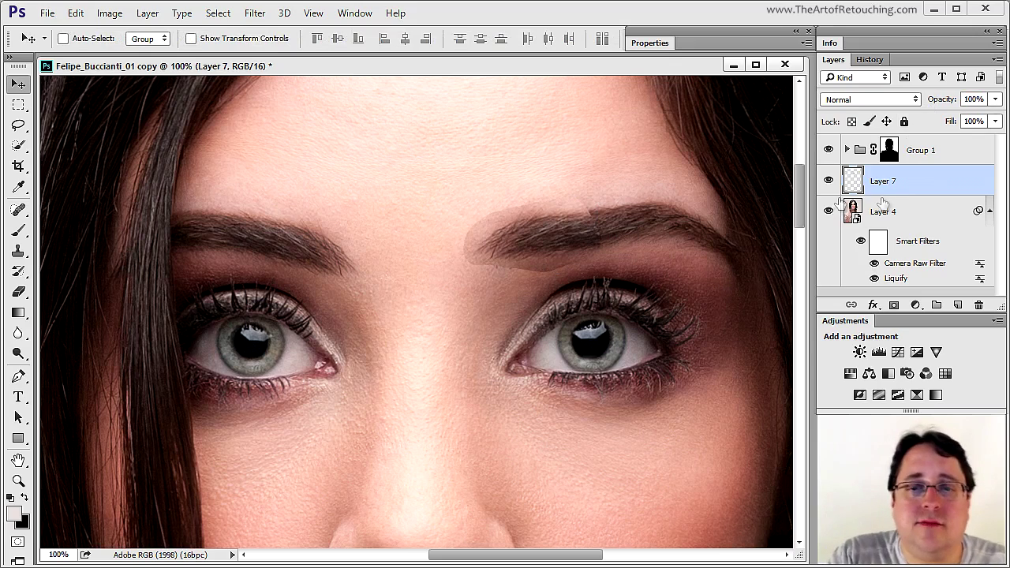
- Add a layer mask to Layer 7 and ready the Brush tool with black as the foreground colour
{"action": "left_click", "coordinate": [894, 305]}
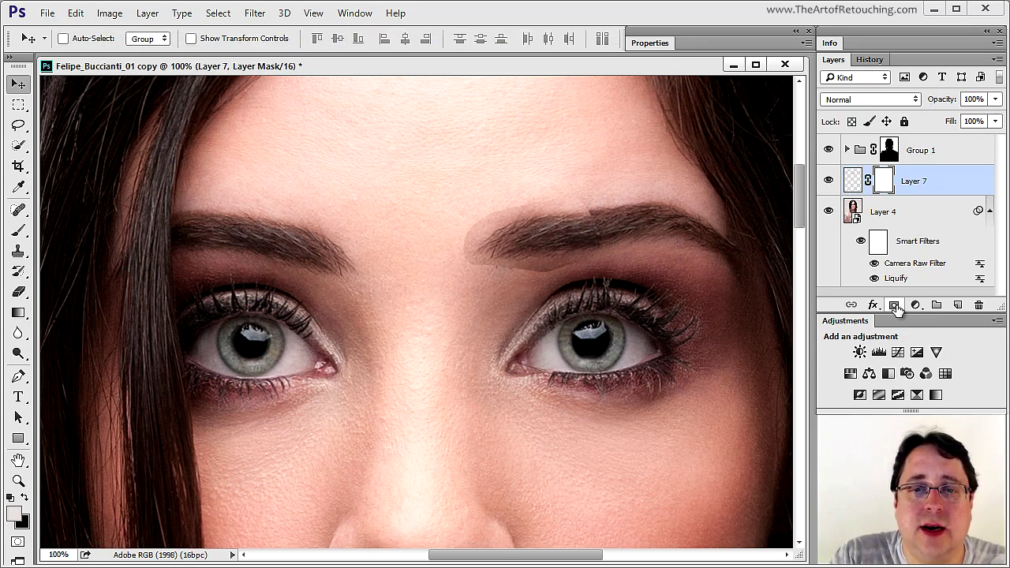
{"action": "left_click", "coordinate": [19, 229]}
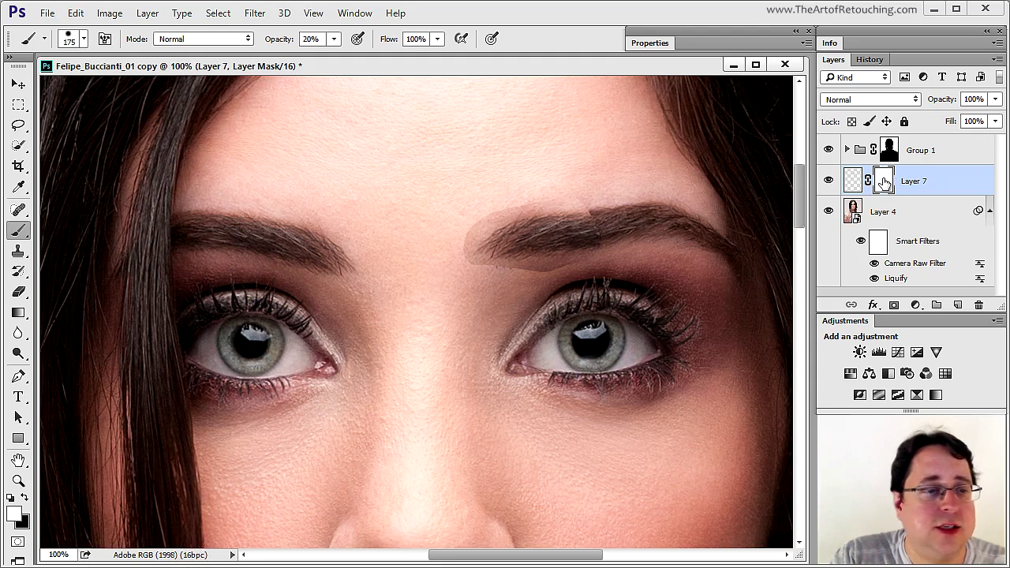
{"action": "key", "text": "x"}
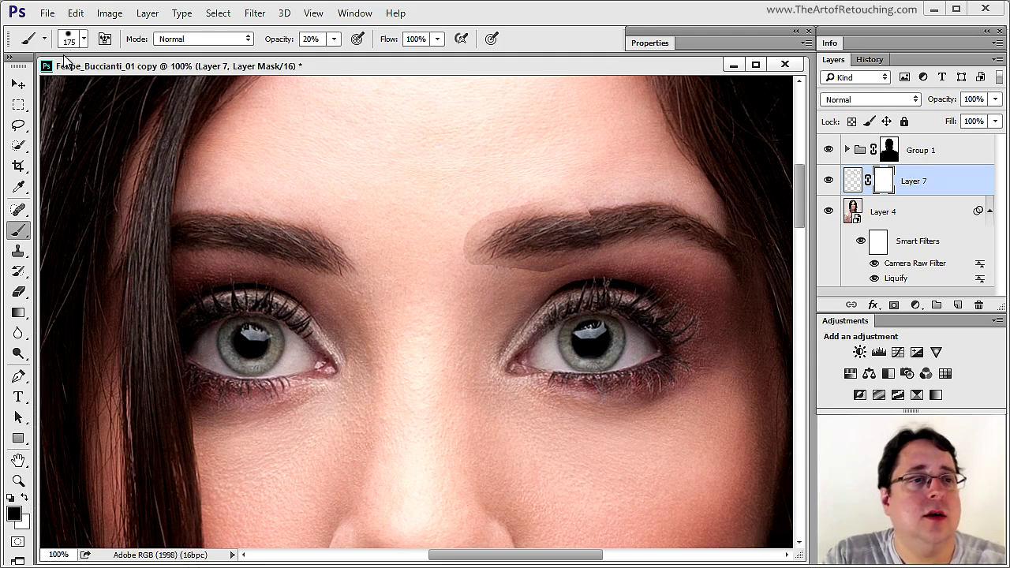
- Lower the brush hardness for a soft edge and reduce the brush size to 45 px
{"action": "left_click", "coordinate": [79, 36]}
{"action": "left_click", "coordinate": [170, 109]}
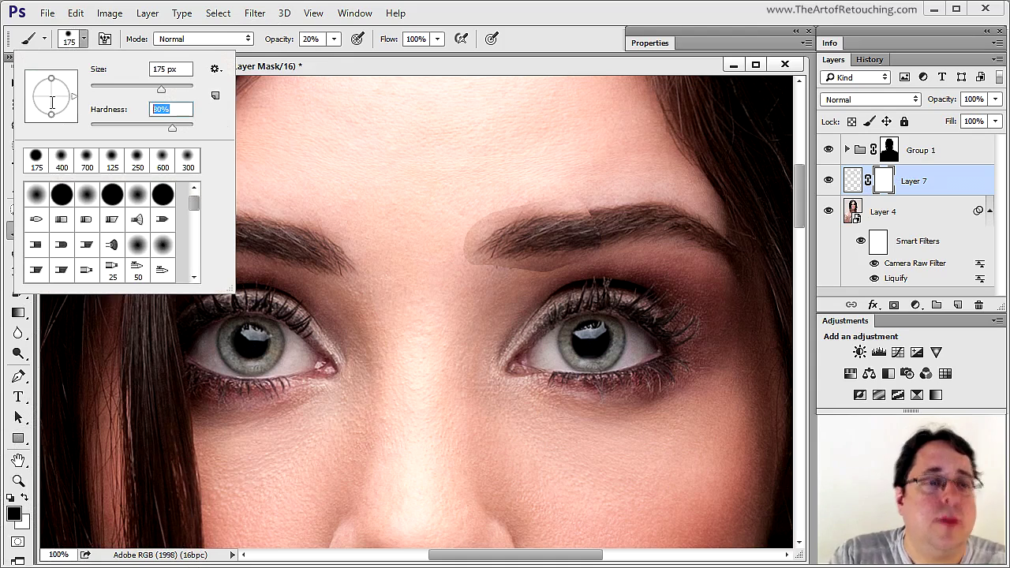
{"action": "type", "text": "0"}
{"action": "key", "text": "Return"}
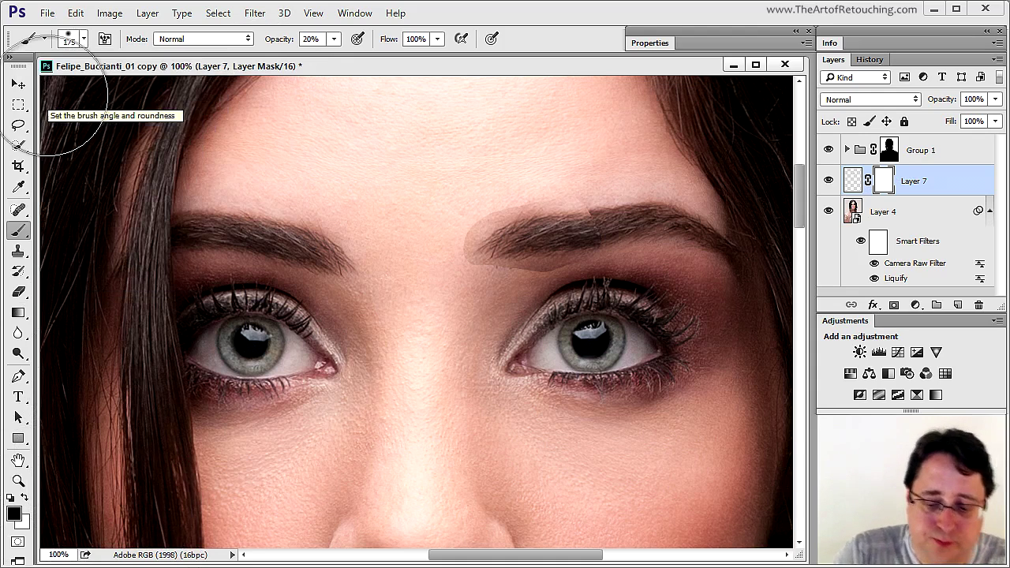
{"action": "key", "text": "bracketleft"}
{"action": "key", "text": "bracketleft"}
{"action": "key", "text": "bracketleft"}
{"action": "key", "text": "bracketleft"}
{"action": "key", "text": "bracketleft"}
{"action": "key", "text": "bracketleft"}
{"action": "key", "text": "bracketleft"}
{"action": "key", "text": "bracketleft"}
{"action": "key", "text": "bracketleft"}
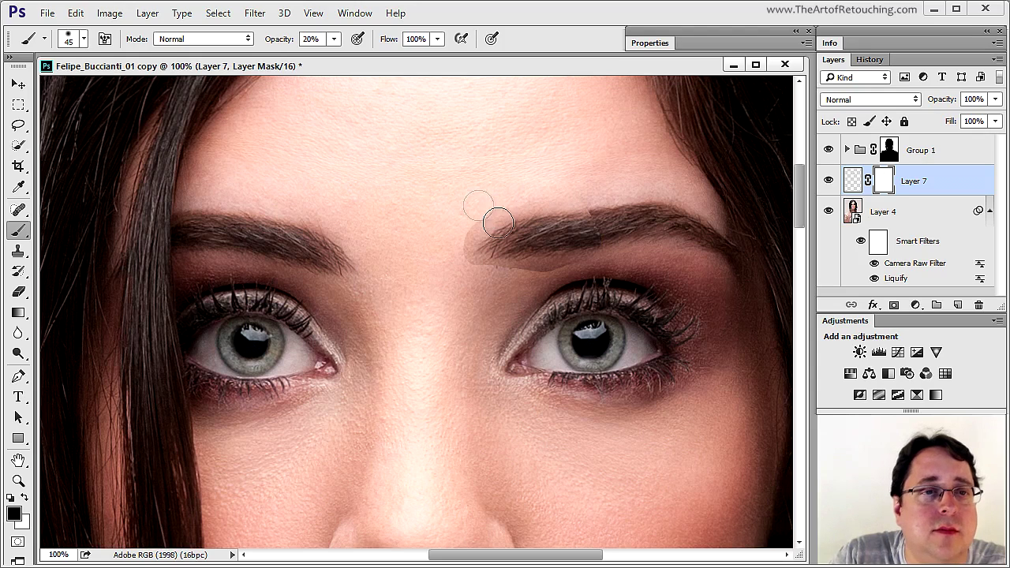
- Blend the eyebrow patch's edges by painting black on the Layer 7 mask, raising brush opacity to 100%, and compare with the patch hidden
{"action": "left_click_drag", "start_coordinate": [271, 41], "coordinate": [446, 46]}
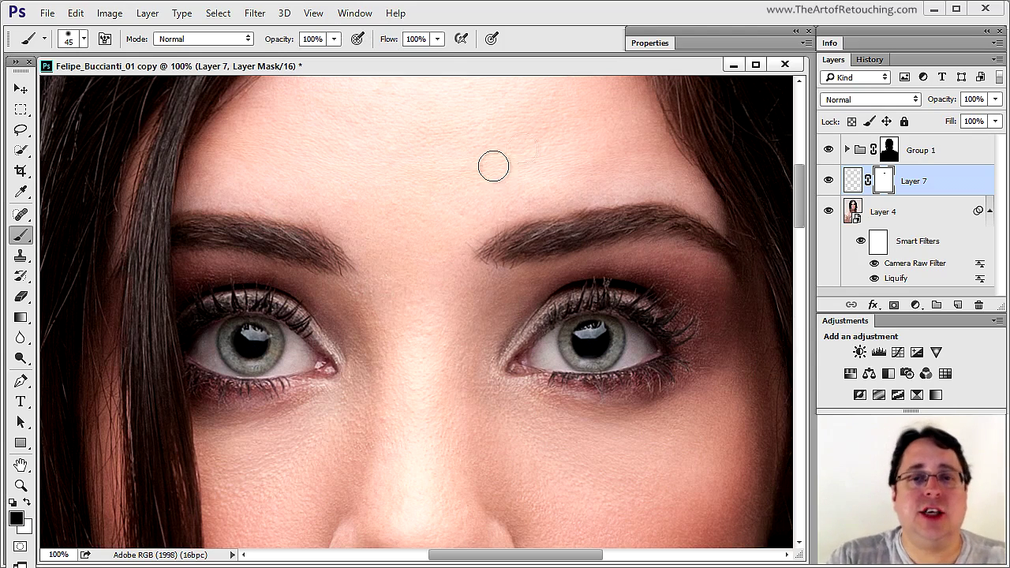
{"action": "left_click", "coordinate": [830, 182]}
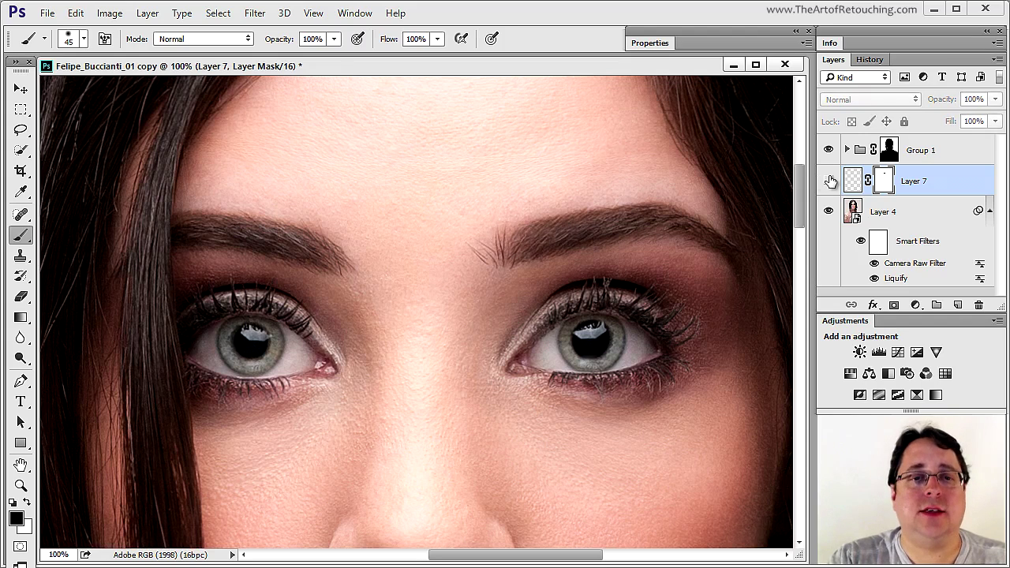
{"action": "left_click", "coordinate": [830, 181]}
- Create an empty layer above Layer 7 for the eyelashes and reduce the brush size to 2 px
{"action": "scroll", "coordinate": [789, 348], "scroll_direction": "up", "scroll_amount": 1}
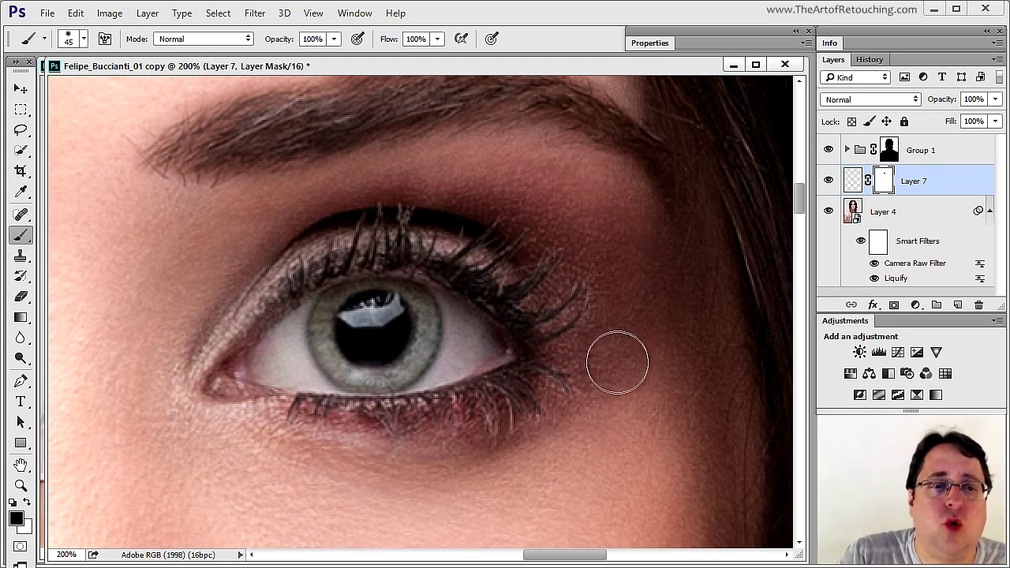
{"action": "key", "text": "ctrl+shift+alt+e"}
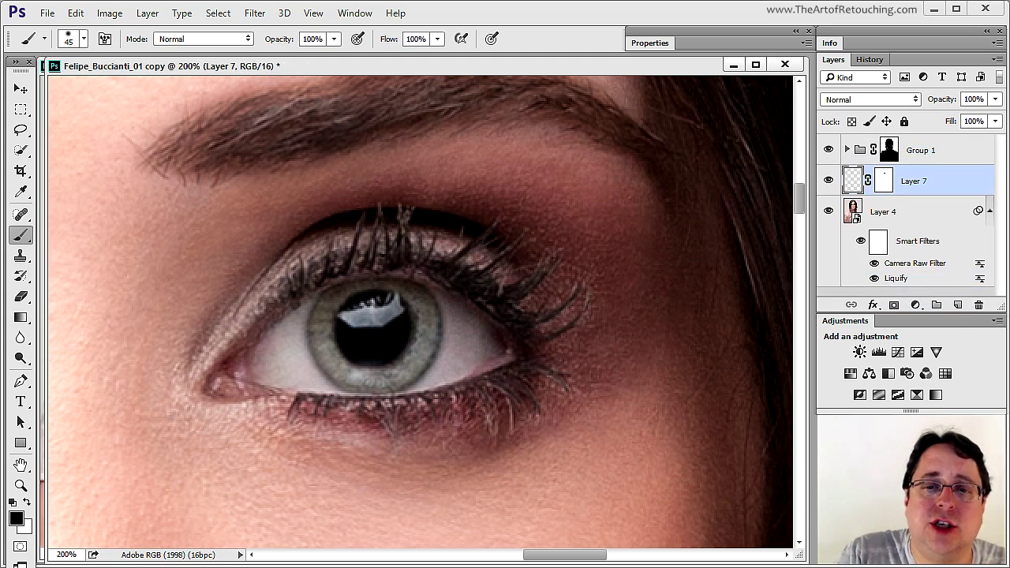
{"action": "left_click", "coordinate": [958, 305]}
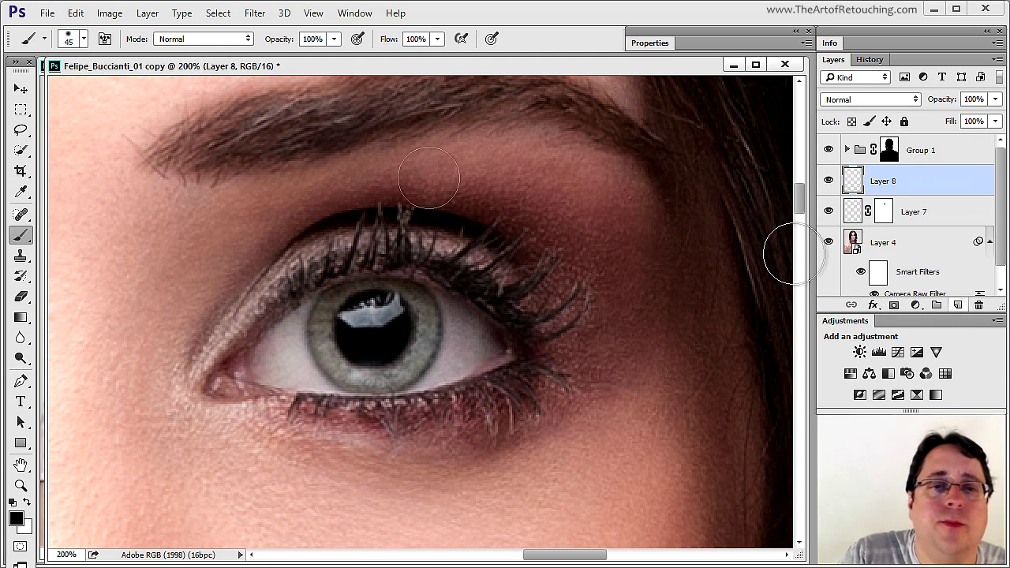
{"action": "left_click_drag", "start_coordinate": [221, 190], "coordinate": [616, 386]}
{"action": "key", "text": "bracketleft"}
{"action": "key", "text": "bracketleft"}
{"action": "key", "text": "bracketleft"}
{"action": "key", "text": "bracketleft"}
{"action": "key", "text": "bracketleft"}
{"action": "key", "text": "bracketleft"}
{"action": "key", "text": "bracketleft"}
{"action": "key", "text": "bracketleft"}
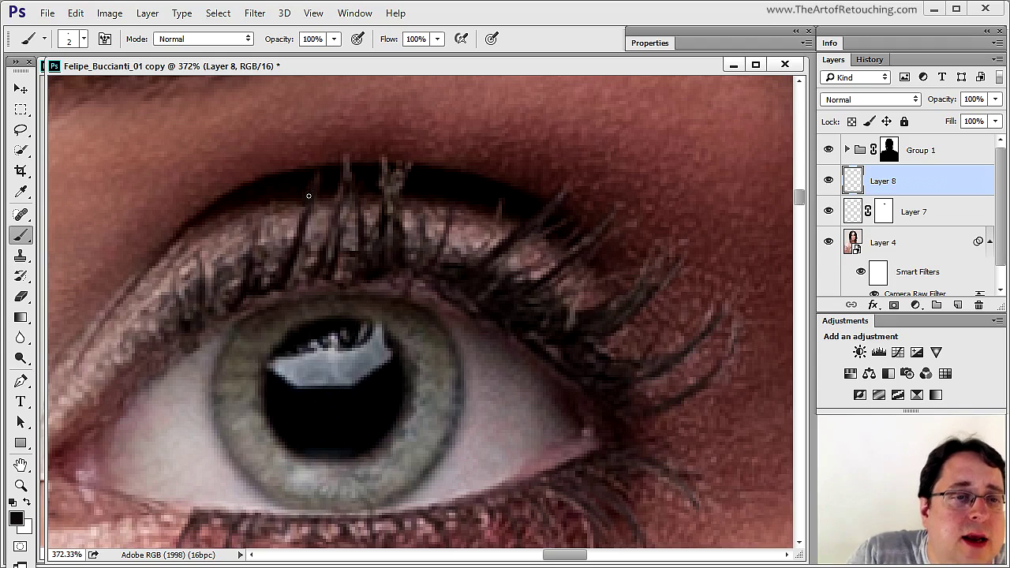
- Paint fine black strokes over the upper eyelashes on Layer 8 with the brush at 22% opacity
{"action": "left_click_drag", "start_coordinate": [282, 38], "coordinate": [243, 38]}
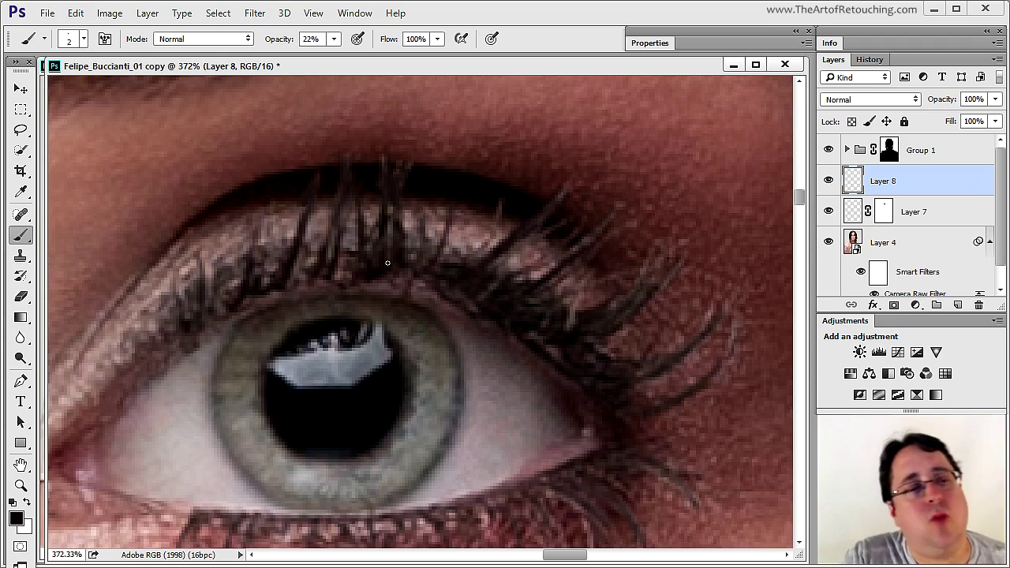
{"action": "key", "text": "alt"}
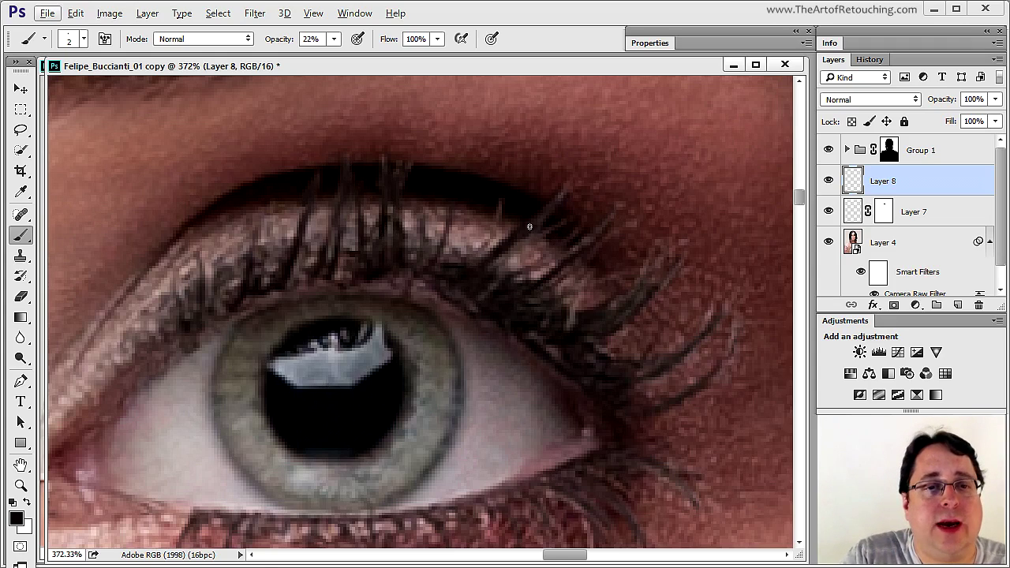
{"action": "key", "text": "alt"}
{"action": "left_click_drag", "start_coordinate": [567, 191], "coordinate": [541, 221]}
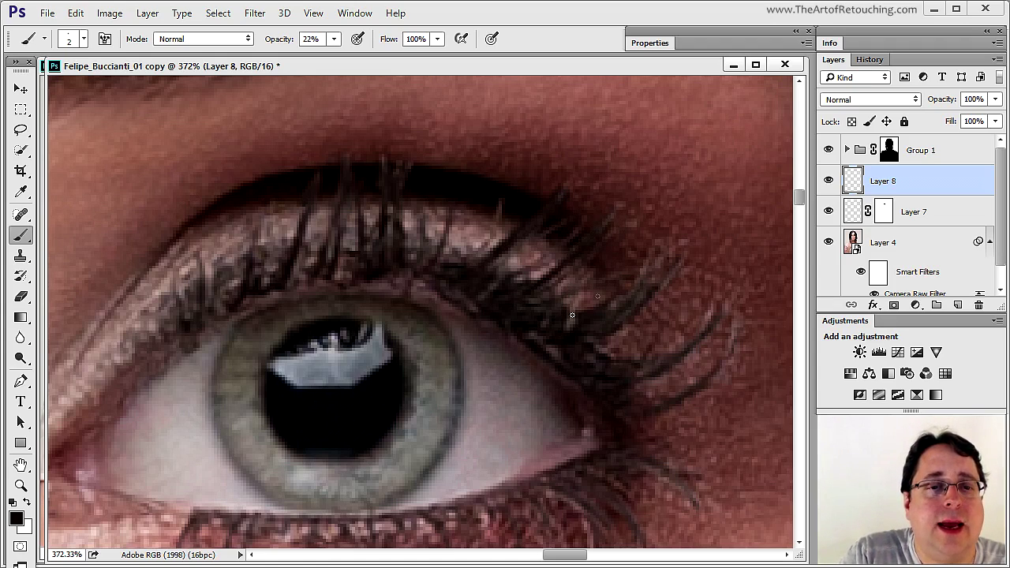
{"action": "key", "text": "ctrl+minus"}
{"action": "key", "text": "ctrl+minus"}
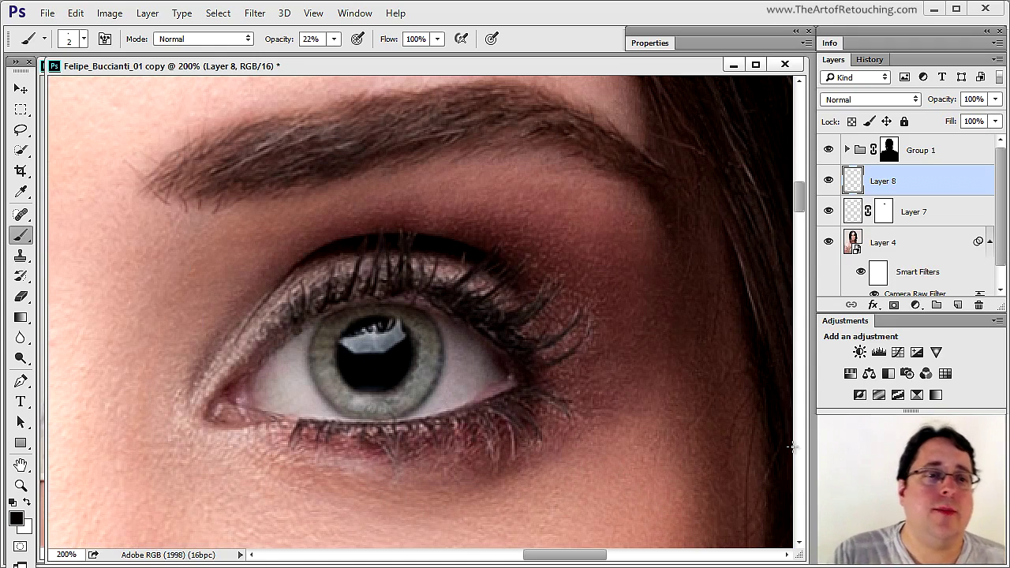
- Choose the 254 px eyelash-shaped brush tip from the brush presets
{"action": "left_click", "coordinate": [80, 38]}
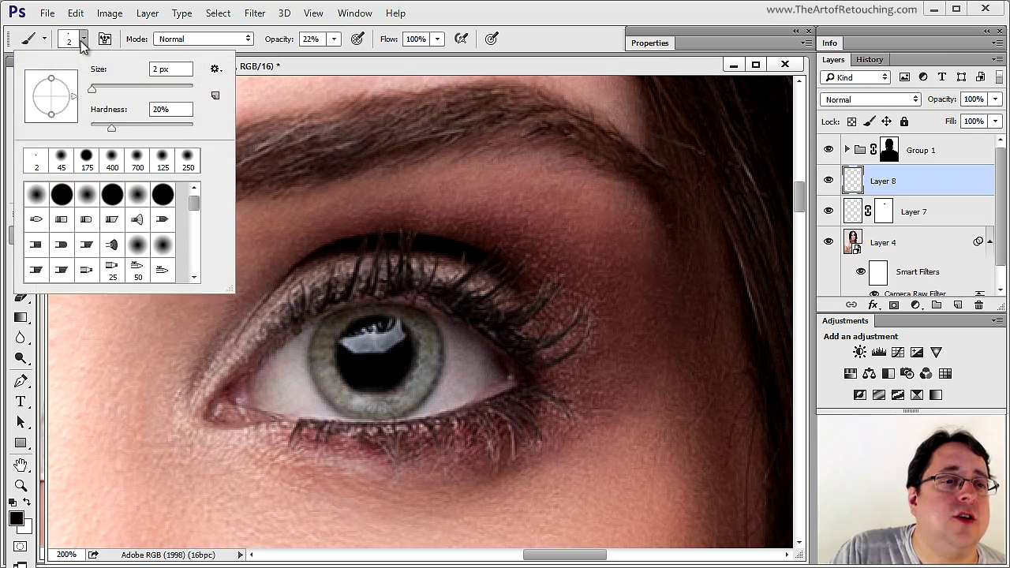
{"action": "mouse_move", "coordinate": [193, 204]}
{"action": "left_mouse_down"}
{"action": "mouse_move", "coordinate": [199, 274]}
{"action": "mouse_move", "coordinate": [200, 203]}
{"action": "mouse_move", "coordinate": [183, 269]}
{"action": "mouse_move", "coordinate": [186, 259]}
{"action": "left_mouse_up"}
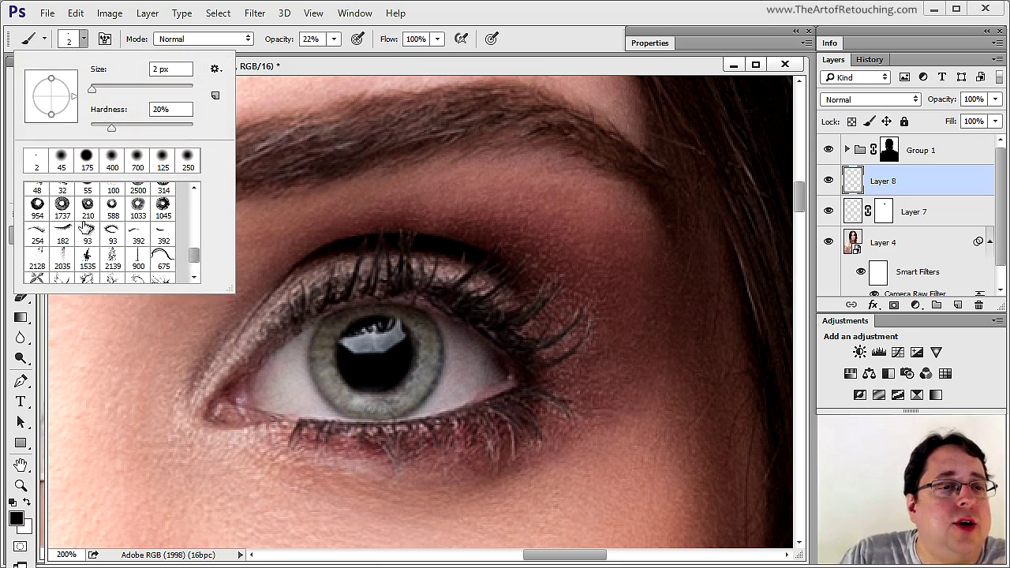
{"action": "left_click", "coordinate": [37, 234]}
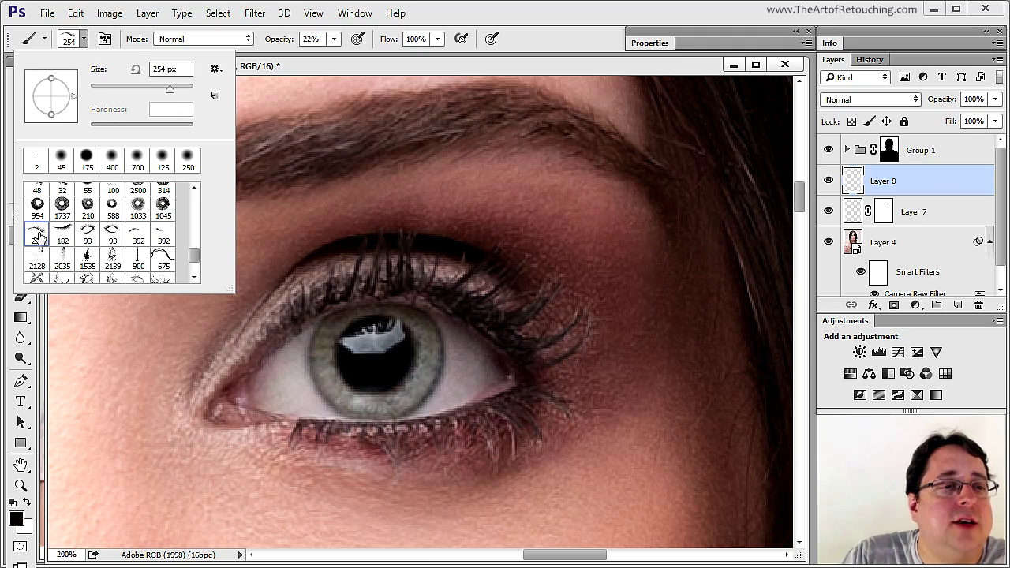
{"action": "left_click", "coordinate": [401, 69]}
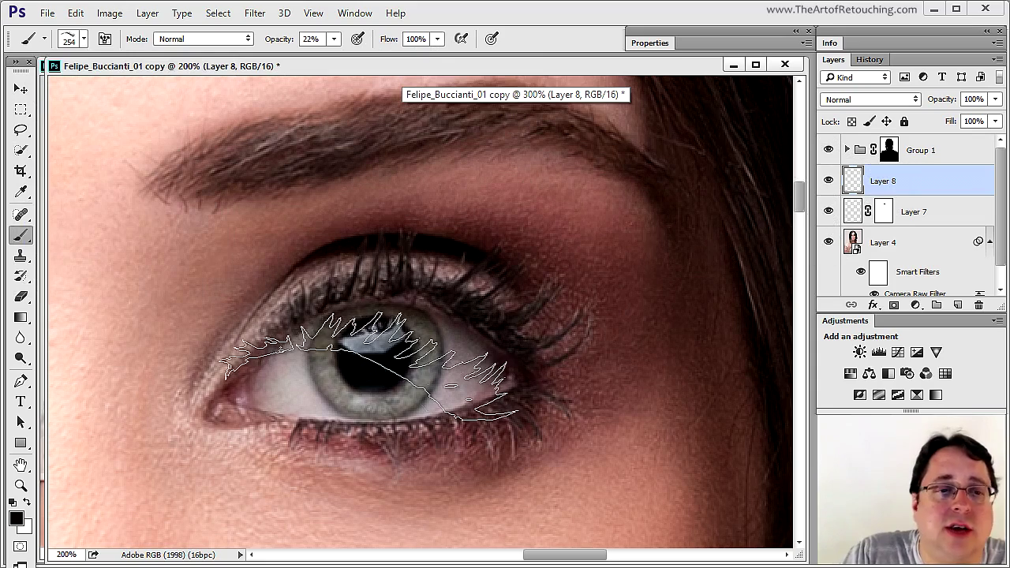
- Add a trial layer for the eyelash brush, set the brush opacity to 100% and delete the trial layer
{"action": "left_click", "coordinate": [957, 306]}
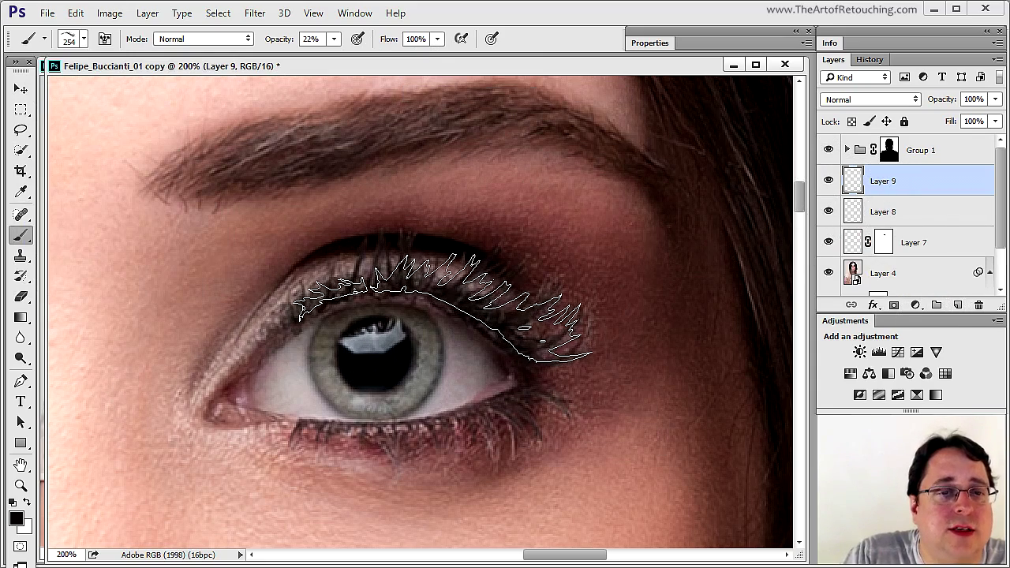
{"action": "key", "text": "0"}
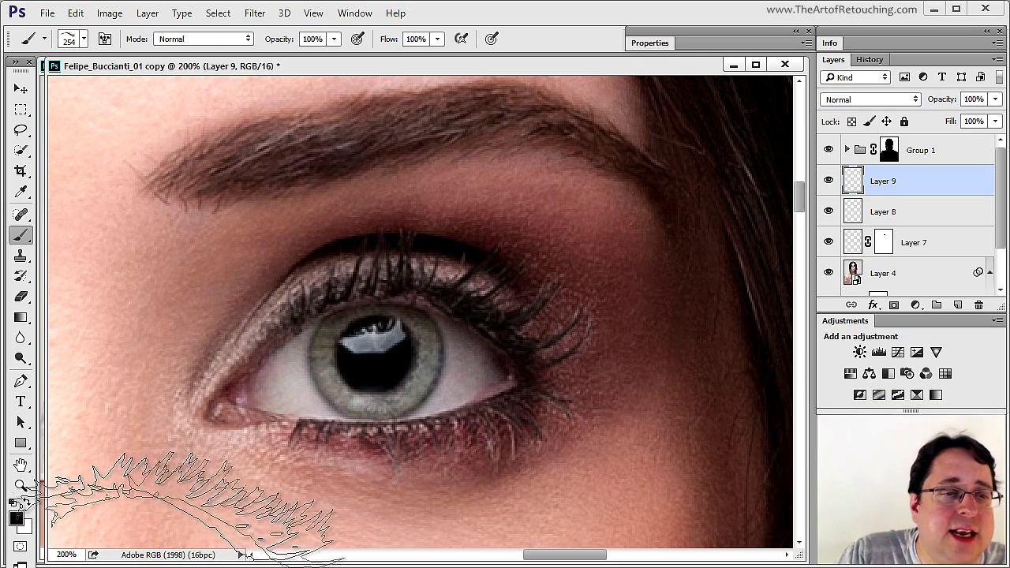
{"action": "left_click_drag", "start_coordinate": [859, 177], "coordinate": [981, 307]}
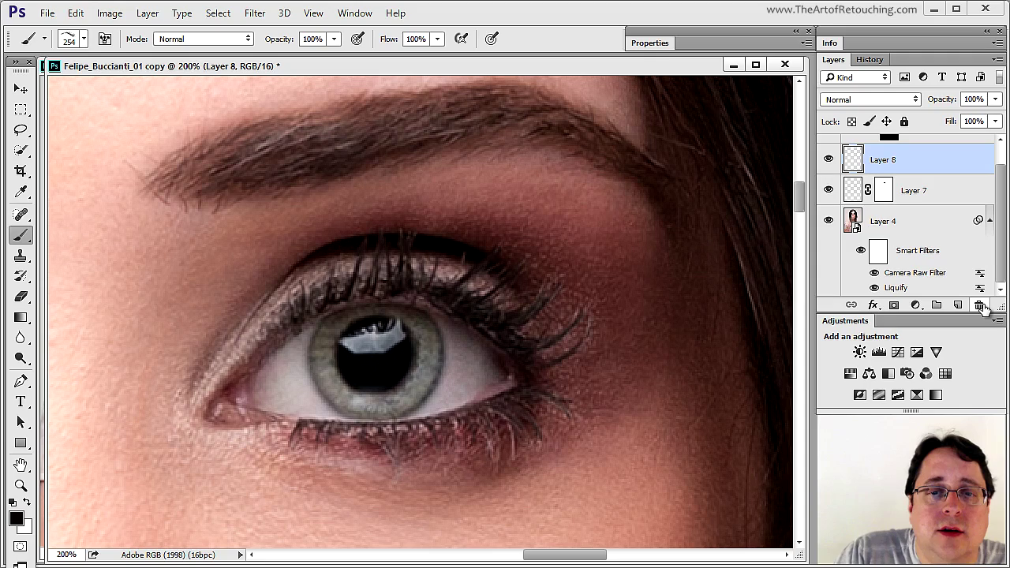
- Stamp the eyelash brush over the upper lashes in Quick Mask mode and convert the mask to a selection
{"action": "left_click", "coordinate": [20, 547]}
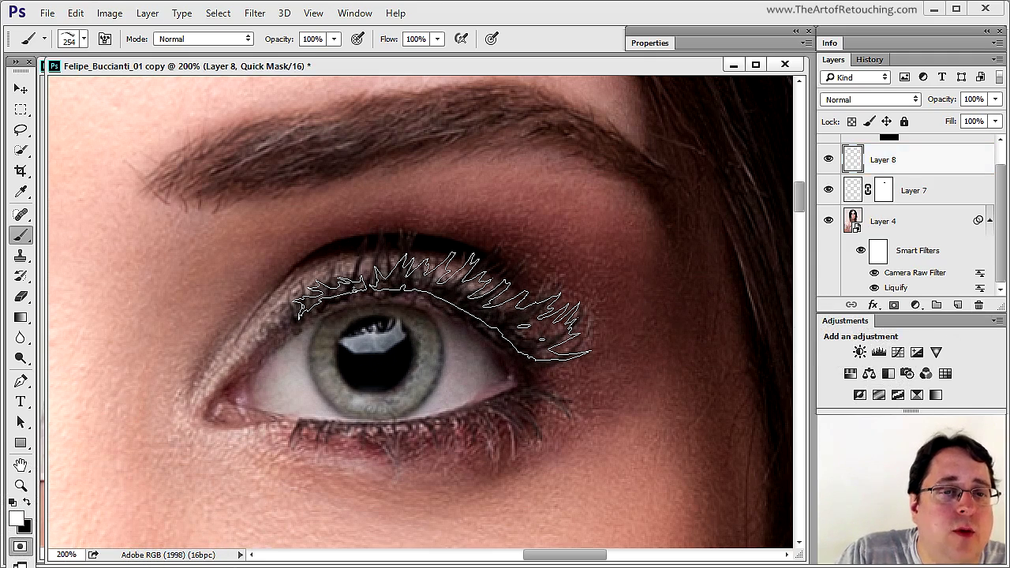
{"action": "left_click", "coordinate": [20, 547]}
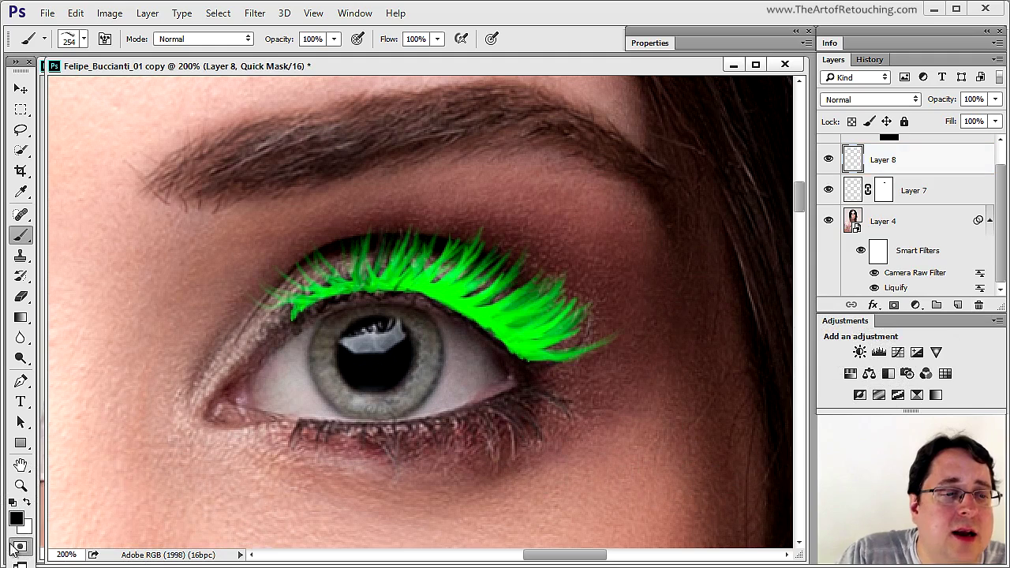
- Darken the selected lashes with a Curves adjustment, placing points at input 107, output 45 and input 204, output 144
{"action": "left_click", "coordinate": [898, 352]}
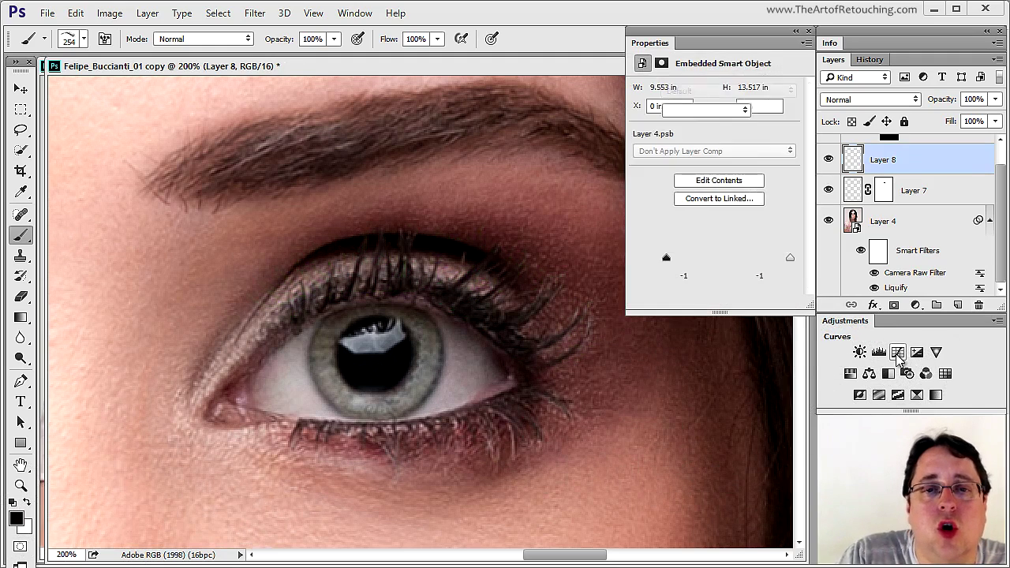
{"action": "left_click_drag", "start_coordinate": [736, 179], "coordinate": [718, 227]}
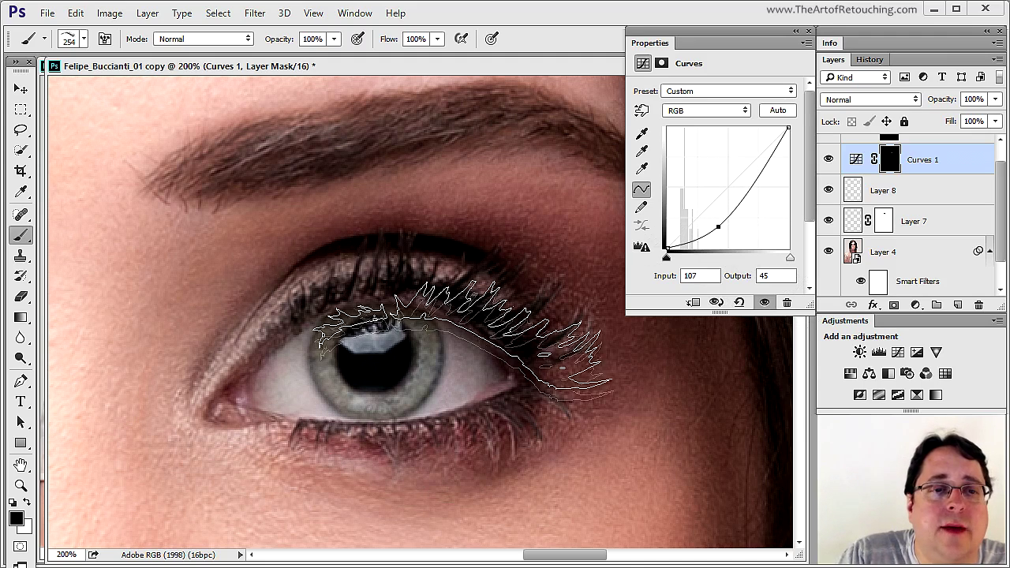
{"action": "left_click", "coordinate": [826, 160]}
{"action": "left_click", "coordinate": [826, 160]}
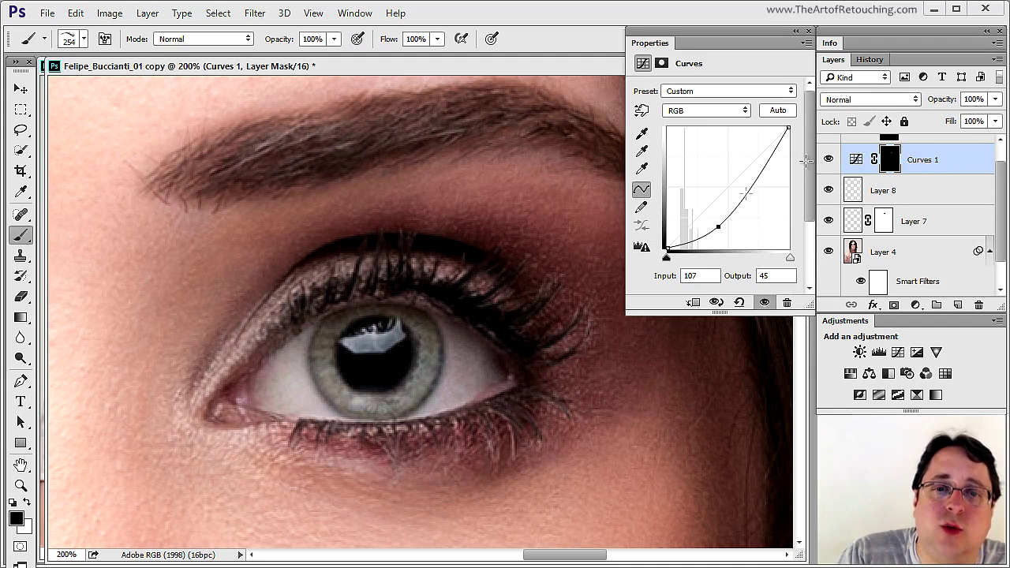
{"action": "left_click_drag", "start_coordinate": [756, 169], "coordinate": [764, 181]}
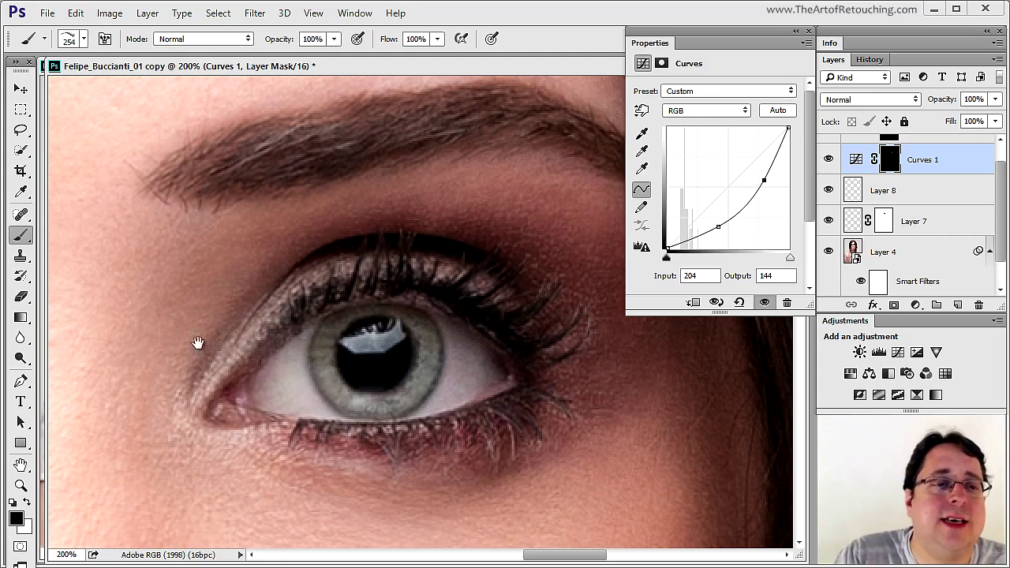
- Mirror the eyelash brush tip horizontally with Flip X to suit the other eye
{"action": "left_click_drag", "start_coordinate": [198, 342], "coordinate": [352, 322]}
{"action": "left_click_drag", "start_coordinate": [142, 319], "coordinate": [500, 338]}
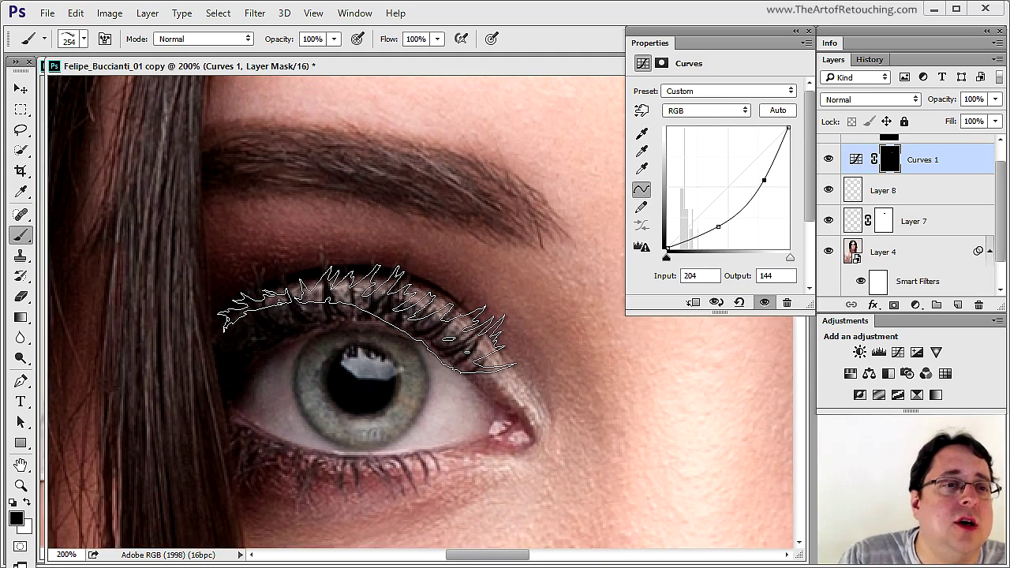
{"action": "left_click", "coordinate": [106, 41]}
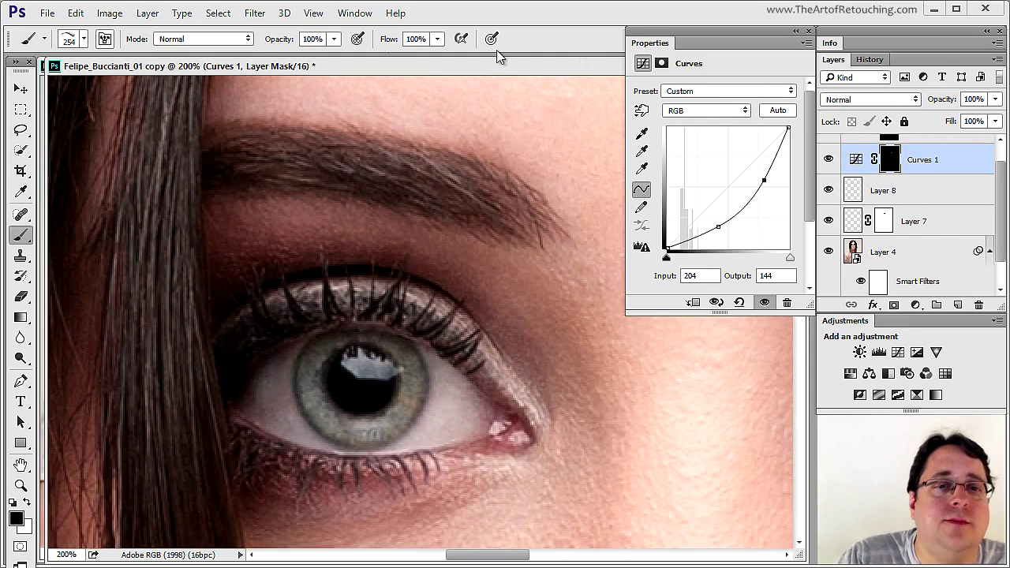
{"action": "mouse_move", "coordinate": [685, 70]}
{"action": "left_mouse_down"}
{"action": "mouse_move", "coordinate": [355, 75]}
{"action": "mouse_move", "coordinate": [285, 104]}
{"action": "left_mouse_up"}
{"action": "left_click", "coordinate": [427, 263]}
{"action": "left_click_drag", "start_coordinate": [394, 103], "coordinate": [556, 83]}
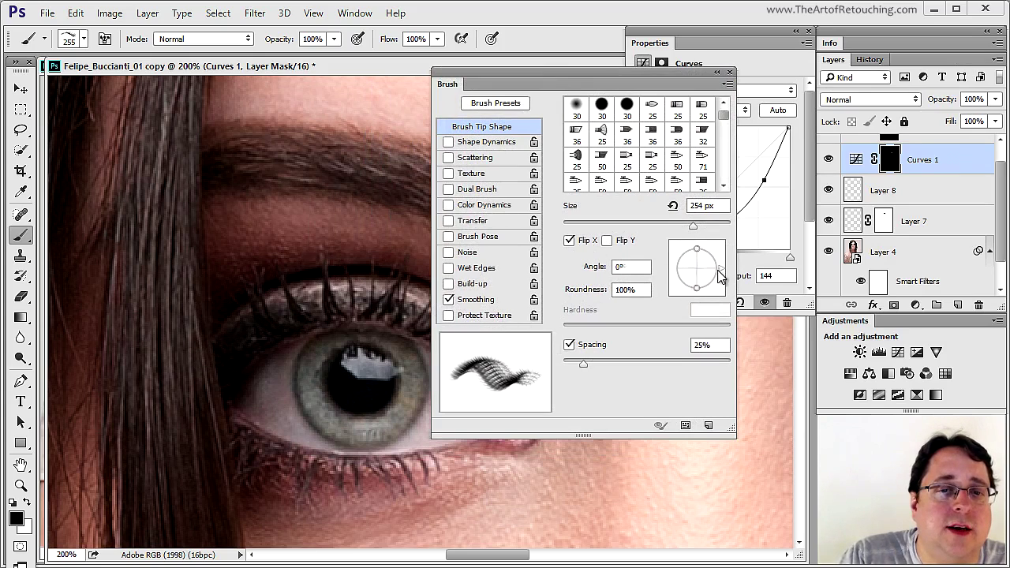
- Rotate the eyelash brush tip to -14° and stamp it in white on the Curves 1 mask over the other eye's upper lashes
{"action": "left_click_drag", "start_coordinate": [722, 275], "coordinate": [718, 287]}
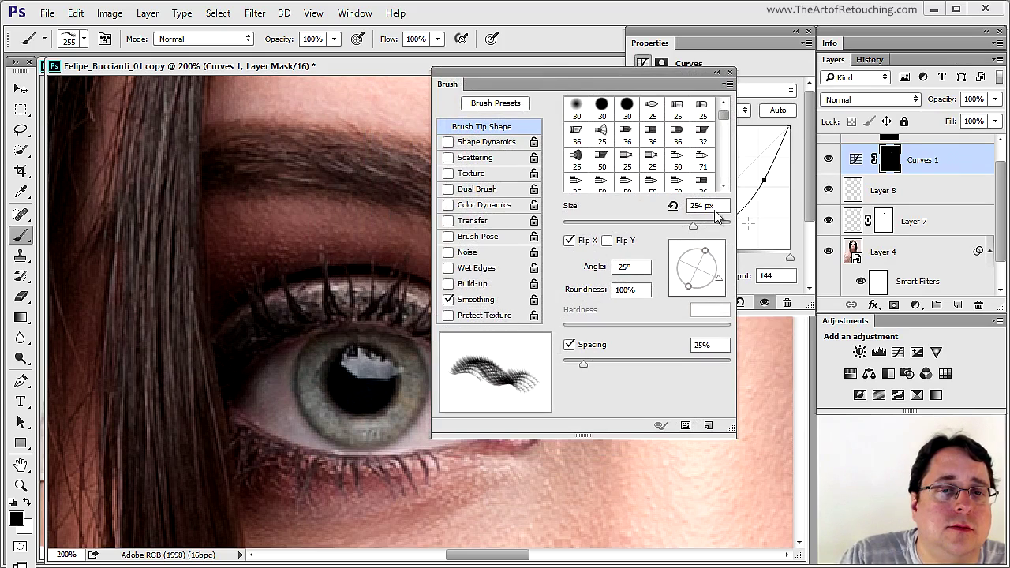
{"action": "left_click_drag", "start_coordinate": [725, 282], "coordinate": [728, 275]}
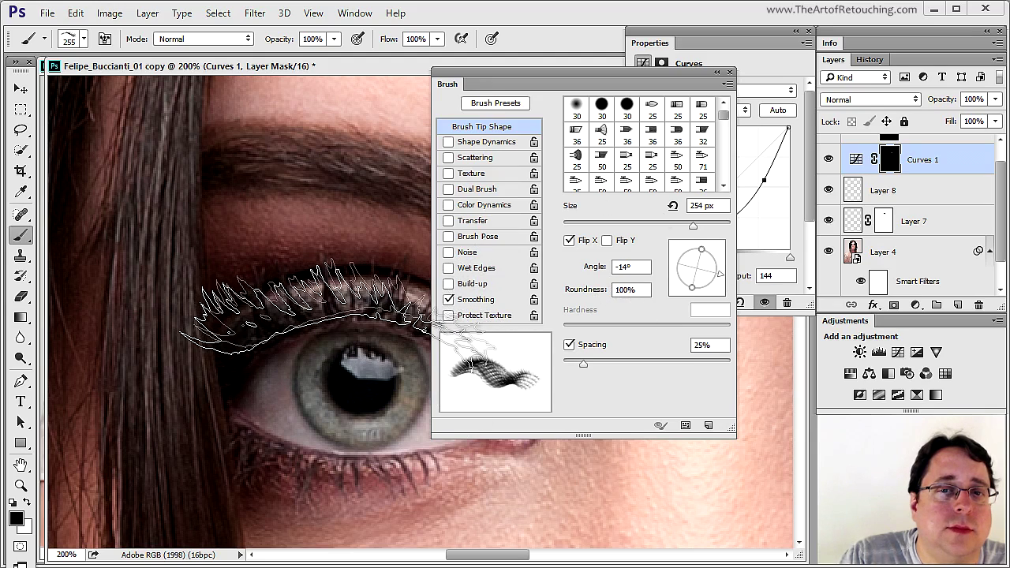
{"action": "left_click", "coordinate": [27, 503]}
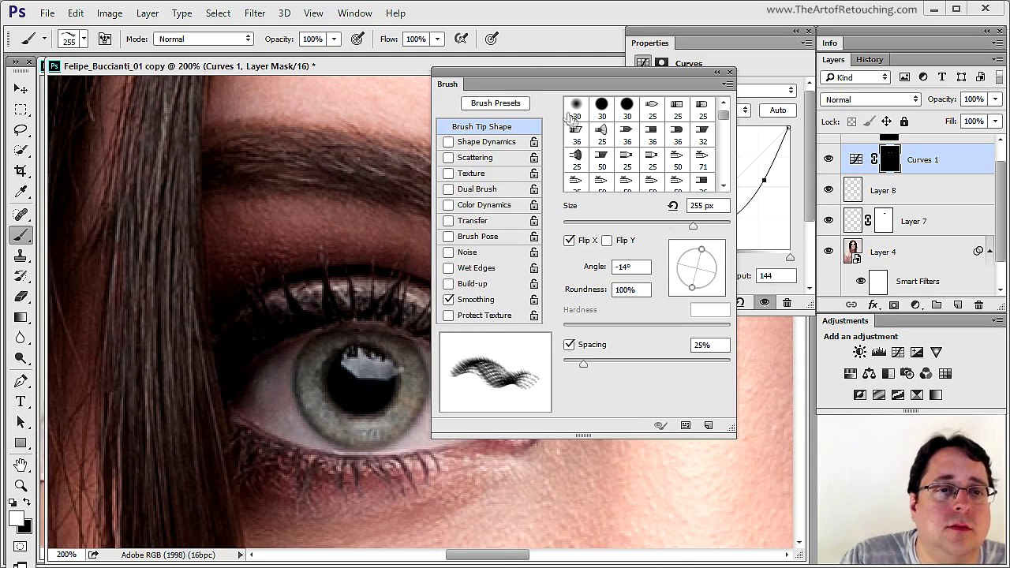
- Compare the upper lashes with the Curves 1 adjustment hidden and shown
{"action": "left_click", "coordinate": [829, 159]}
{"action": "left_click", "coordinate": [829, 160]}
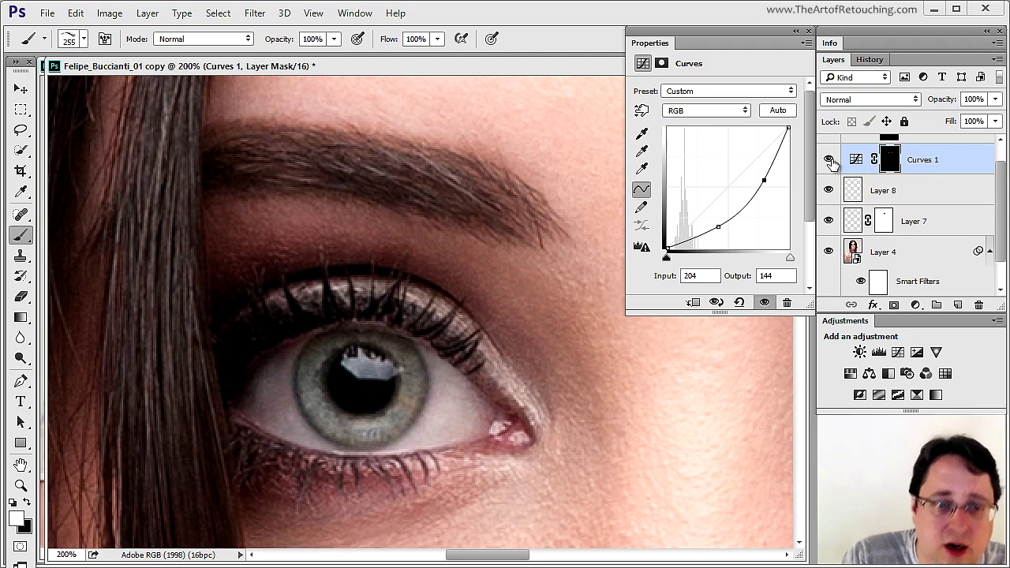
{"action": "key", "text": "ctrl+minus"}
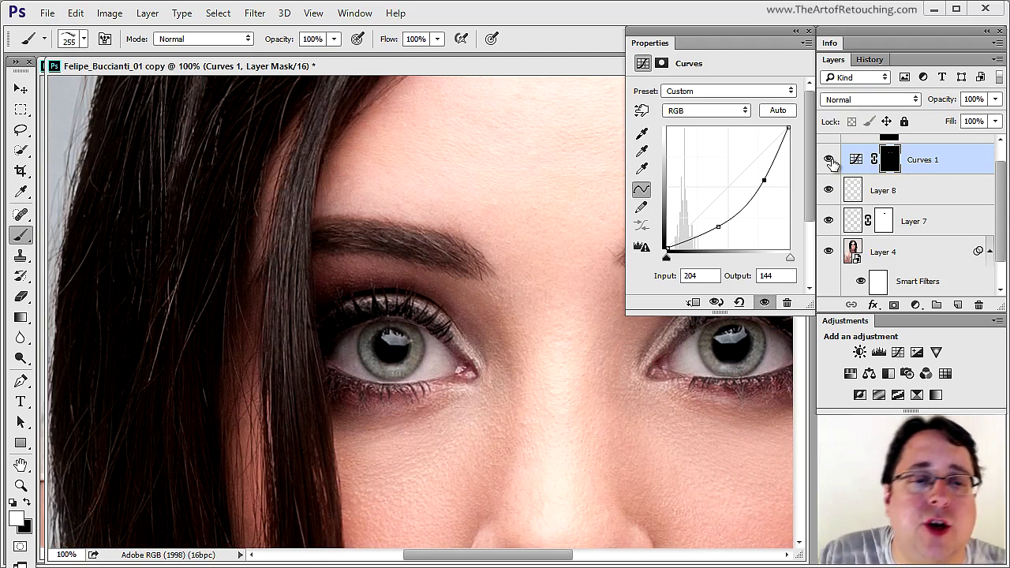
- Choose the soft round brush tip and reduce its size to 3 px for painting the lower lashes
{"action": "key", "text": "ctrl+space"}
{"action": "left_click_drag", "start_coordinate": [281, 308], "coordinate": [460, 435]}
{"action": "left_click_drag", "start_coordinate": [503, 402], "coordinate": [360, 324]}
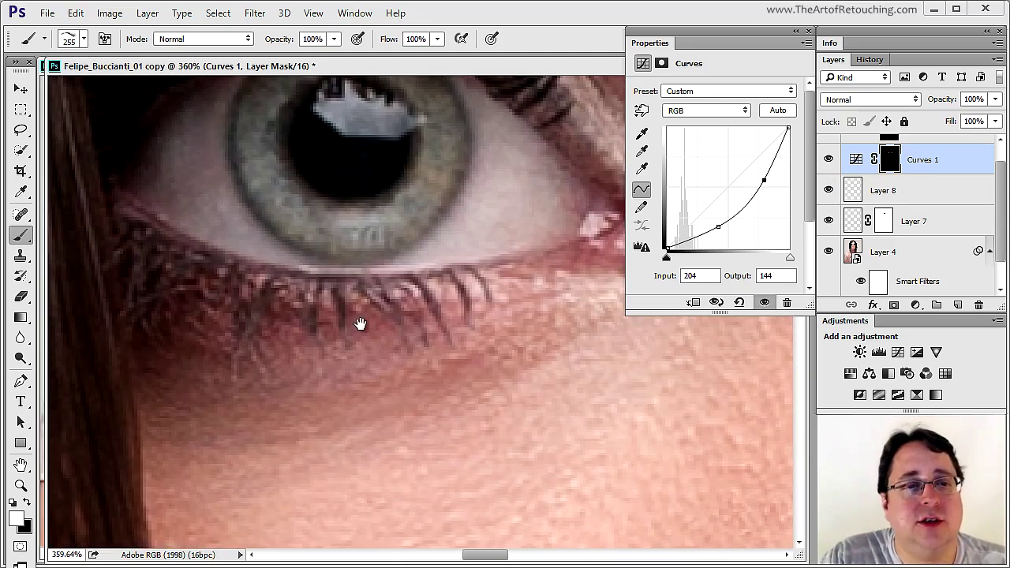
{"action": "left_click", "coordinate": [79, 41]}
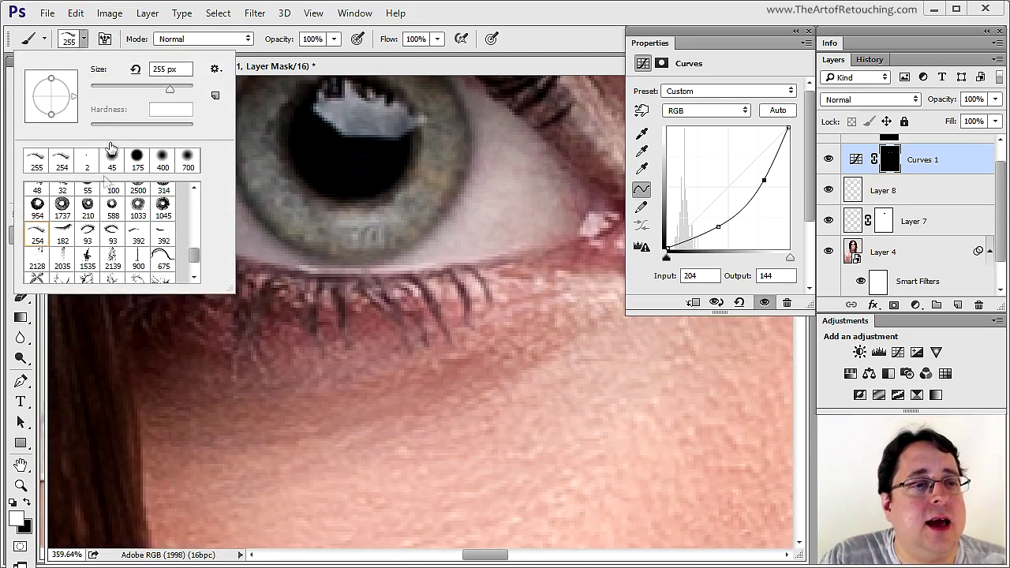
{"action": "scroll", "coordinate": [136, 220], "scroll_direction": "up", "scroll_amount": 12}
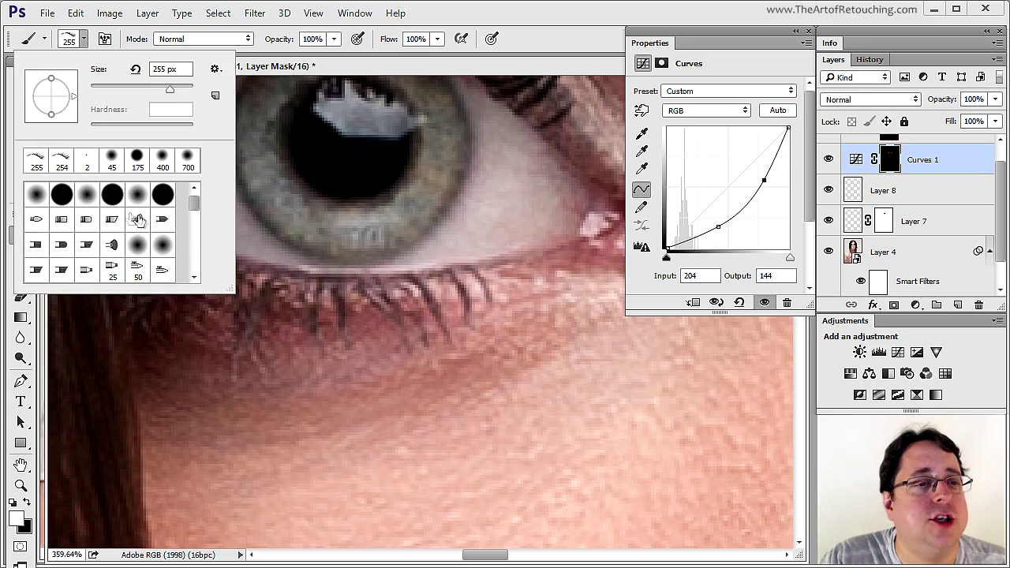
{"action": "left_click", "coordinate": [40, 198]}
{"action": "left_click", "coordinate": [332, 69]}
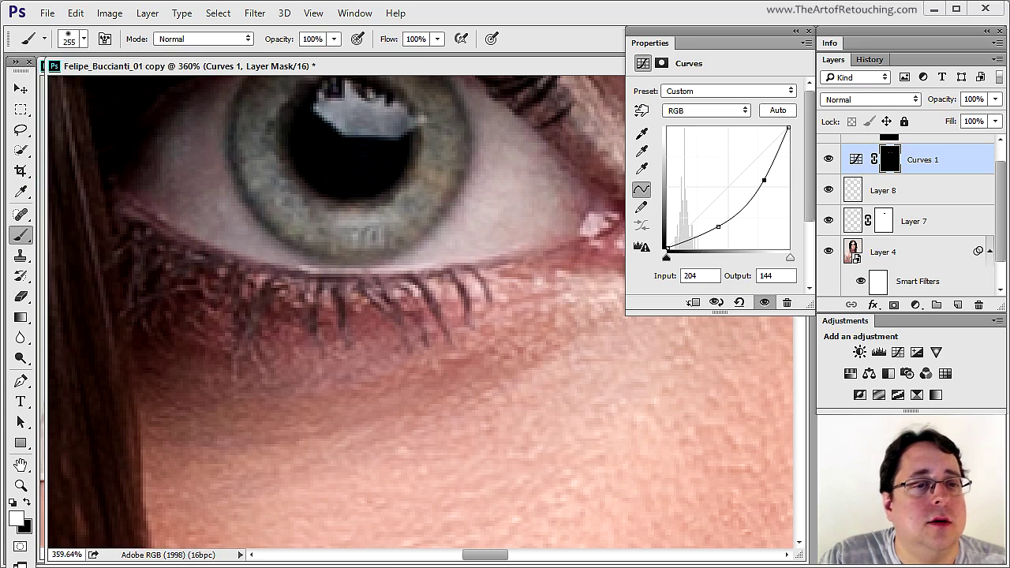
{"action": "key", "text": "bracketleft"}
{"action": "key", "text": "bracketleft"}
{"action": "key", "text": "bracketleft"}
{"action": "key", "text": "bracketleft"}
{"action": "key", "text": "bracketleft"}
{"action": "key", "text": "bracketleft"}
{"action": "key", "text": "bracketleft"}
{"action": "key", "text": "bracketleft"}
{"action": "key", "text": "bracketleft"}
{"action": "key", "text": "bracketleft"}
{"action": "key", "text": "bracketleft"}
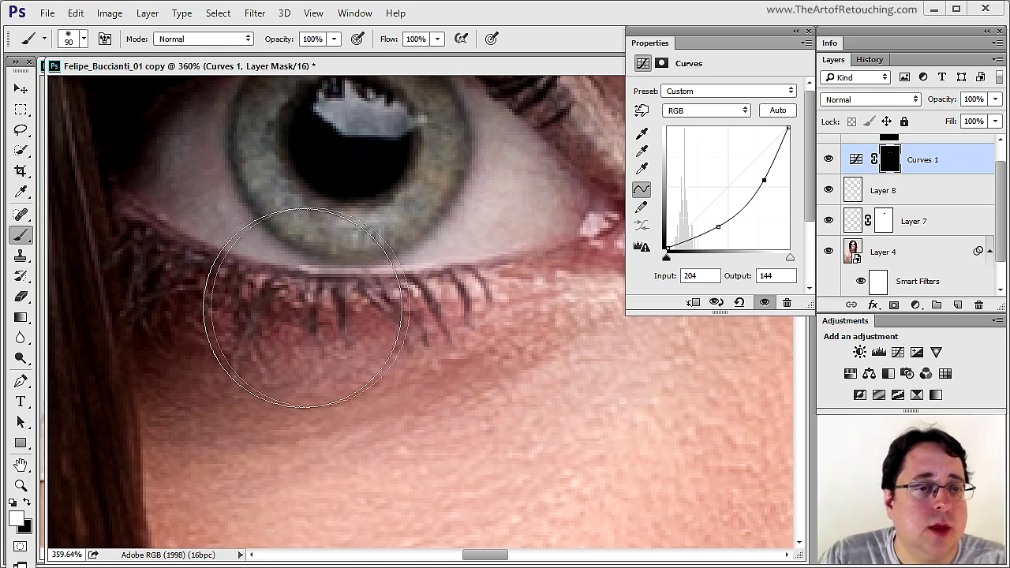
{"action": "key", "text": "bracketleft"}
{"action": "key", "text": "bracketleft"}
{"action": "key", "text": "bracketleft"}
{"action": "key", "text": "bracketleft"}
{"action": "key", "text": "bracketleft"}
{"action": "key", "text": "bracketleft"}
{"action": "key", "text": "bracketleft"}
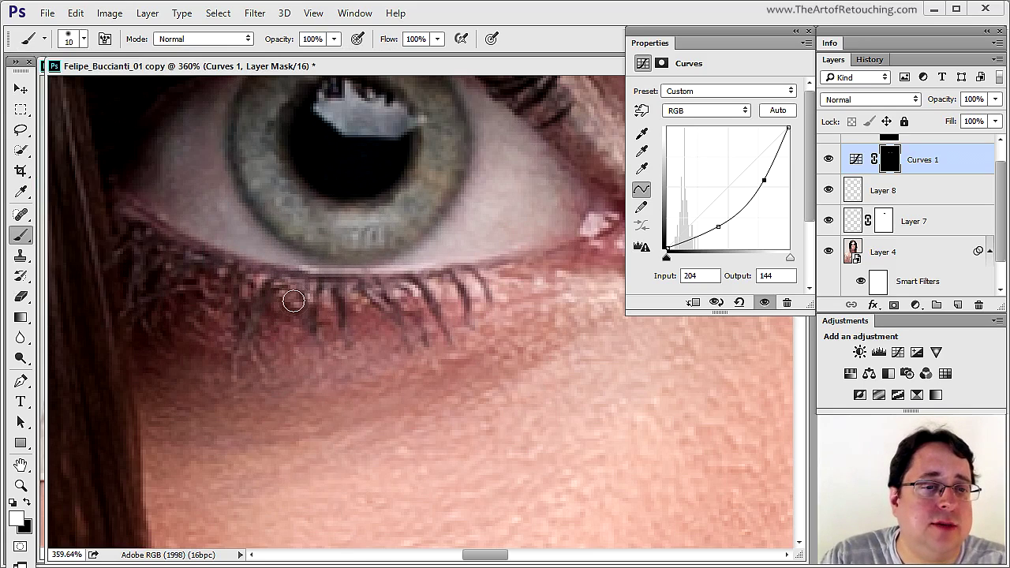
- Try single long lash strokes below the eye on the Curves 1 mask, undoing each one
{"action": "left_click_drag", "start_coordinate": [317, 290], "coordinate": [315, 424]}
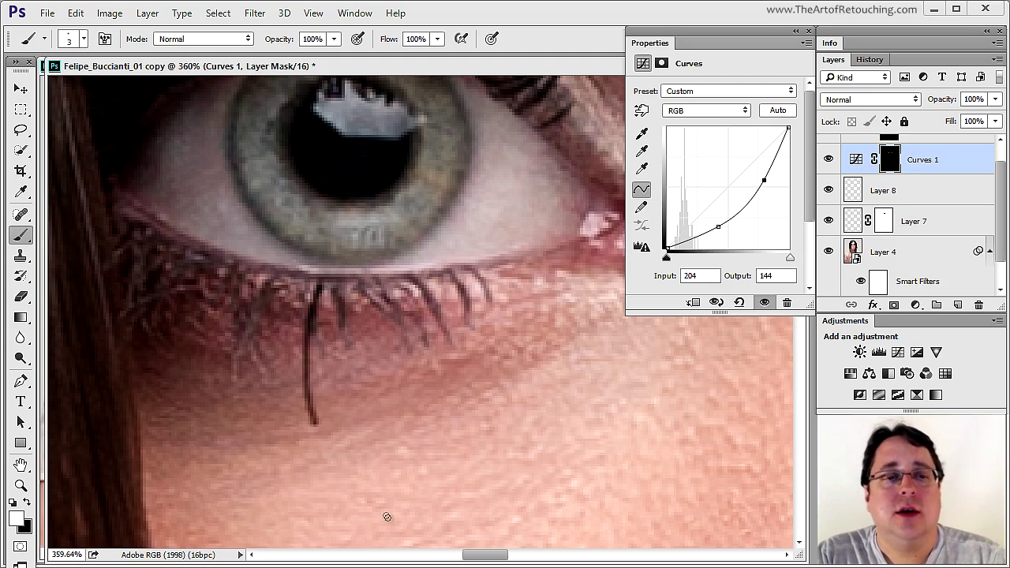
{"action": "key", "text": "ctrl+z"}
{"action": "left_click_drag", "start_coordinate": [331, 283], "coordinate": [384, 499]}
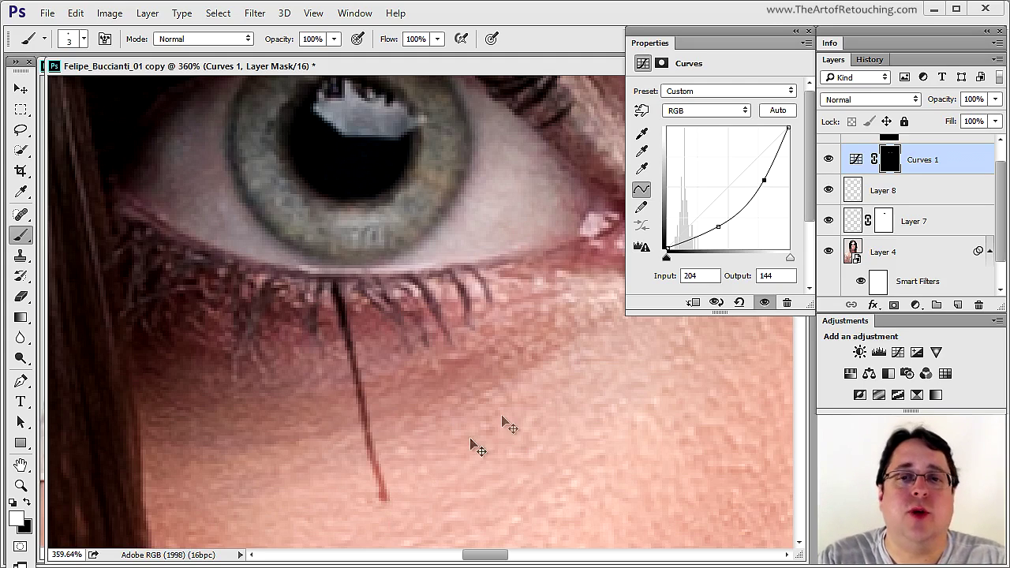
{"action": "key", "text": "ctrl+z"}
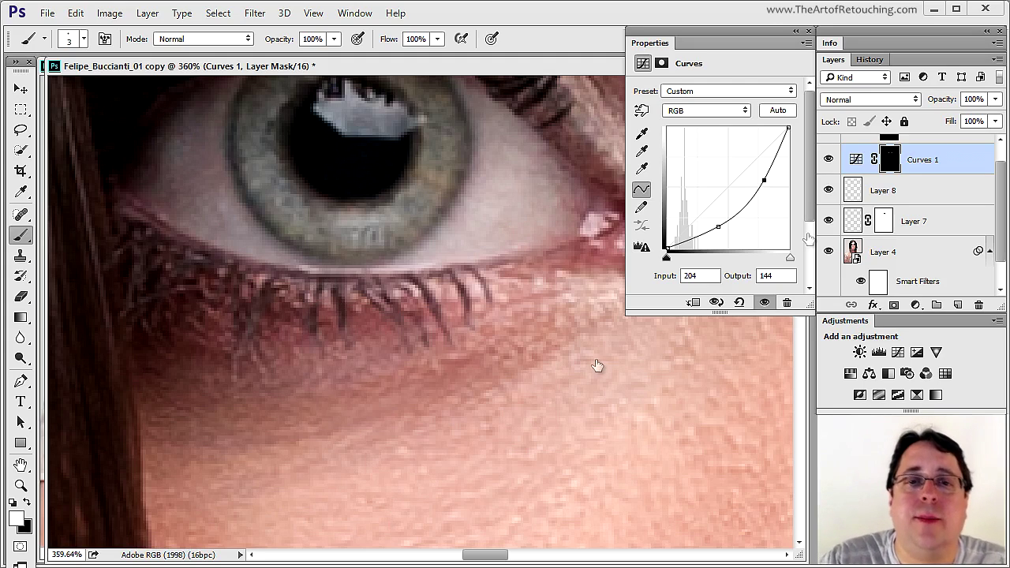
- Enable Shape Dynamics for the brush and set the size control to Fade over 35 steps
{"action": "left_click", "coordinate": [105, 39]}
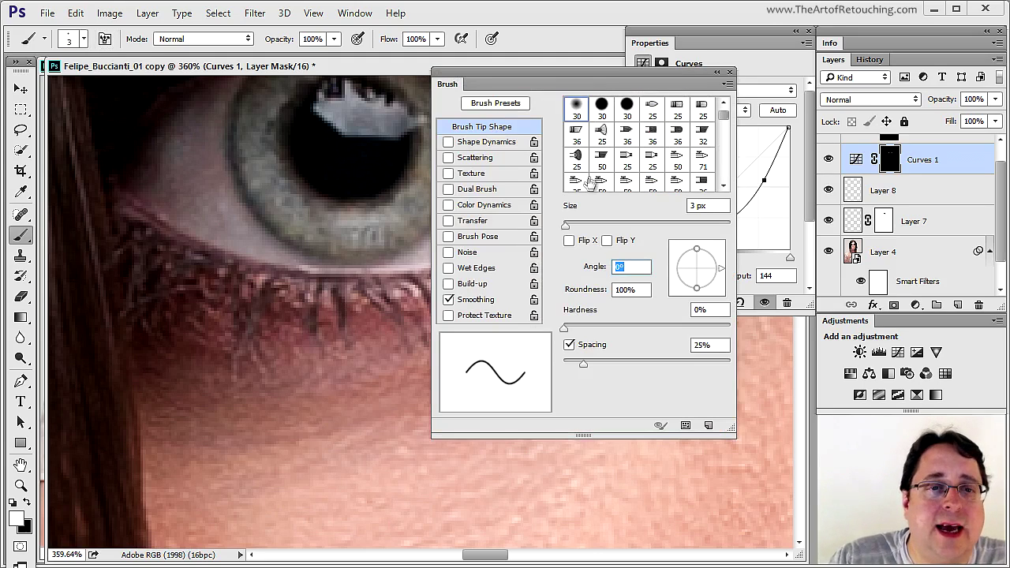
{"action": "left_click", "coordinate": [448, 143]}
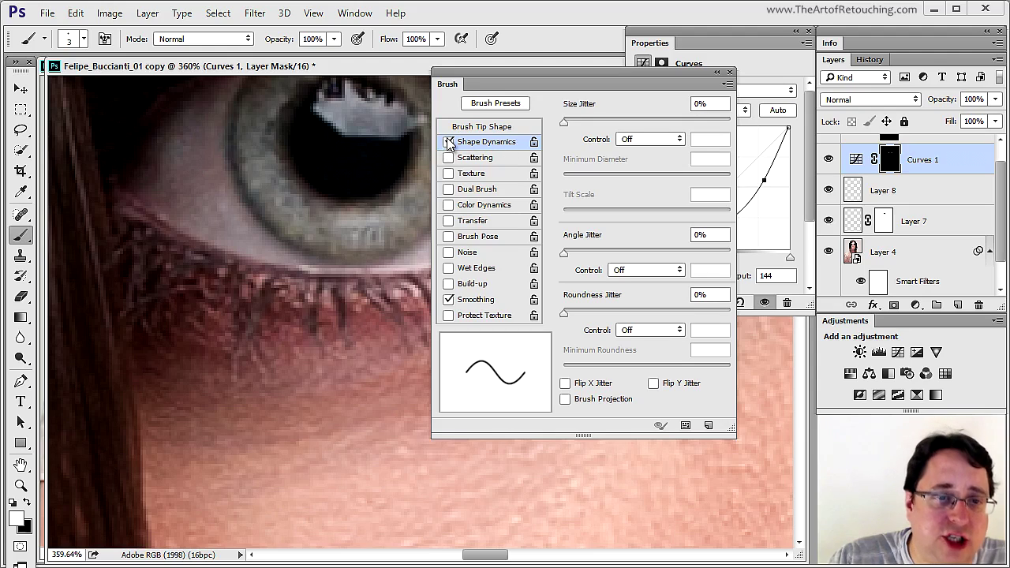
{"action": "left_click", "coordinate": [642, 141]}
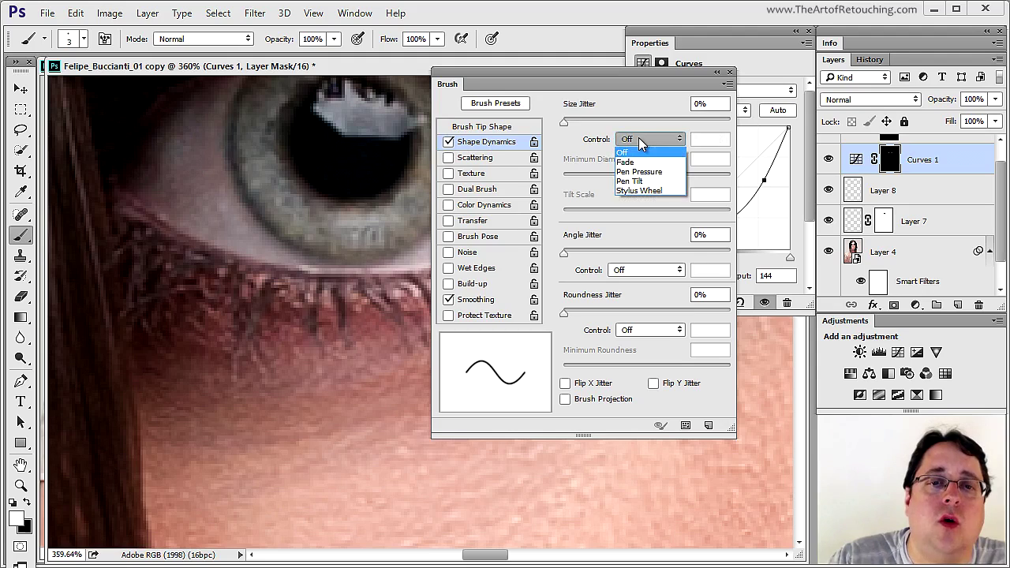
{"action": "left_click", "coordinate": [625, 162]}
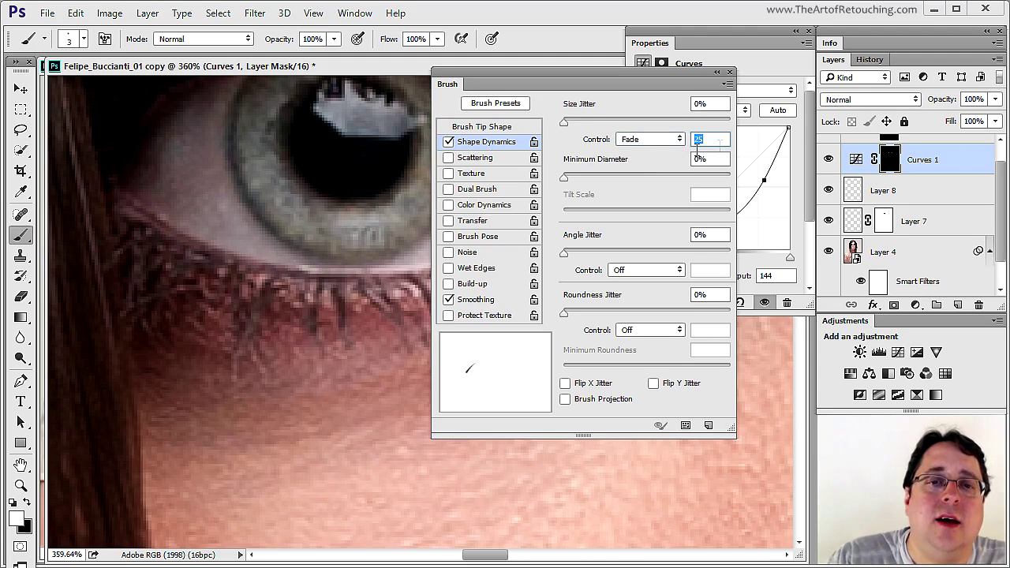
{"action": "type", "text": "35"}
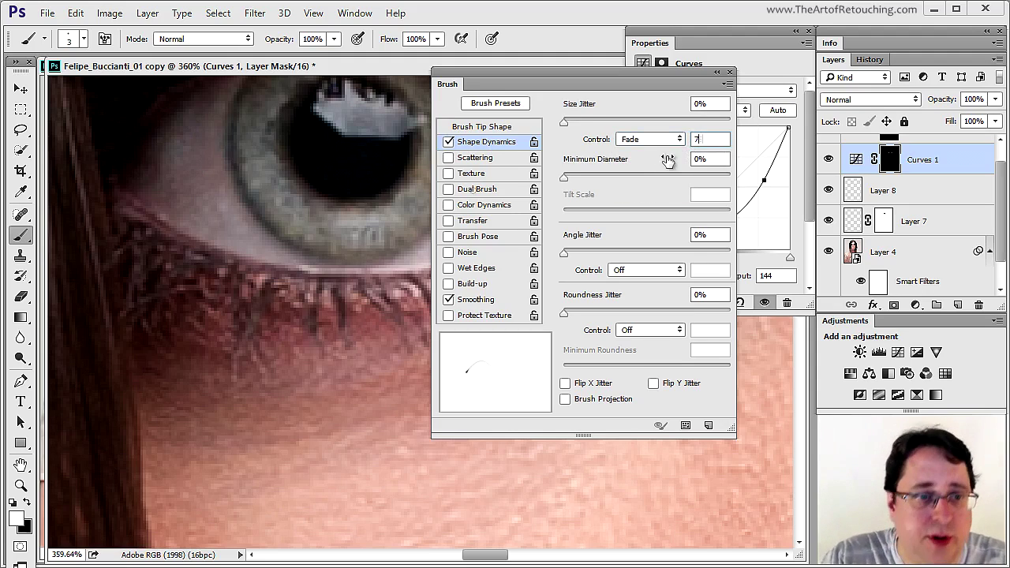
- Paint tapering white strokes along the lower lash line on the Curves 1 mask and reduce the adjustment's opacity to 63%
{"action": "left_click_drag", "start_coordinate": [271, 282], "coordinate": [251, 331]}
{"action": "mouse_move", "coordinate": [293, 290]}
{"action": "left_mouse_down"}
{"action": "mouse_move", "coordinate": [276, 366]}
{"action": "mouse_move", "coordinate": [310, 289]}
{"action": "mouse_move", "coordinate": [303, 345]}
{"action": "left_mouse_up"}
{"action": "mouse_move", "coordinate": [330, 295]}
{"action": "left_mouse_down"}
{"action": "mouse_move", "coordinate": [338, 379]}
{"action": "mouse_move", "coordinate": [336, 369]}
{"action": "left_mouse_up"}
{"action": "left_click_drag", "start_coordinate": [358, 287], "coordinate": [365, 379]}
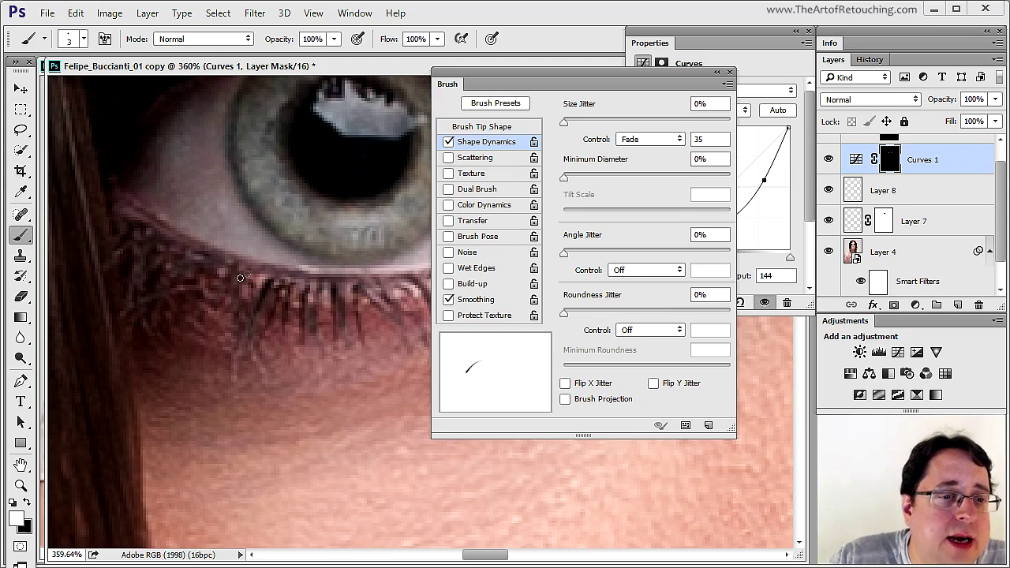
{"action": "mouse_move", "coordinate": [241, 277]}
{"action": "left_mouse_down"}
{"action": "mouse_move", "coordinate": [227, 325]}
{"action": "mouse_move", "coordinate": [198, 340]}
{"action": "left_mouse_up"}
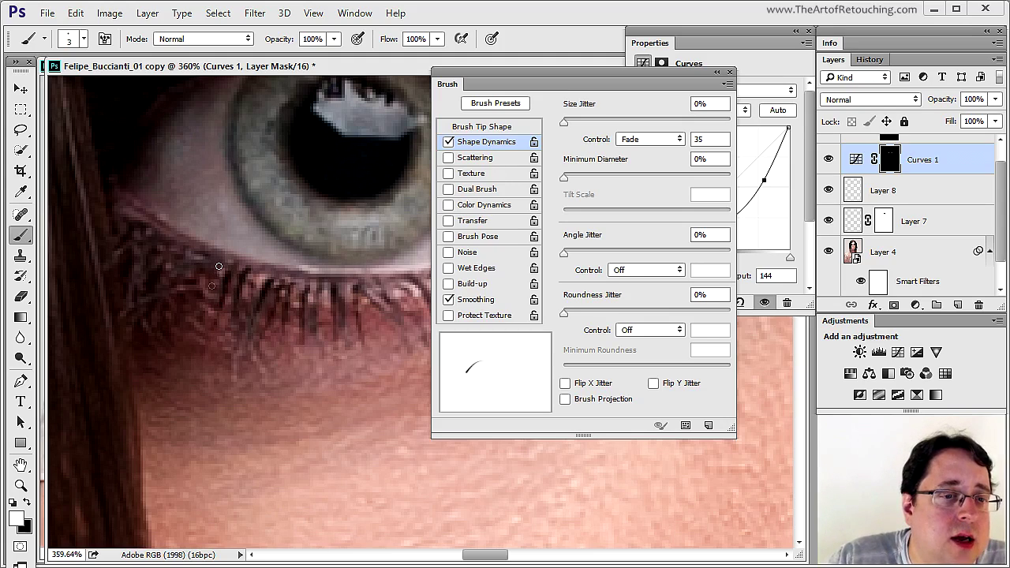
{"action": "left_click_drag", "start_coordinate": [208, 256], "coordinate": [188, 300]}
{"action": "left_click_drag", "start_coordinate": [187, 263], "coordinate": [169, 317]}
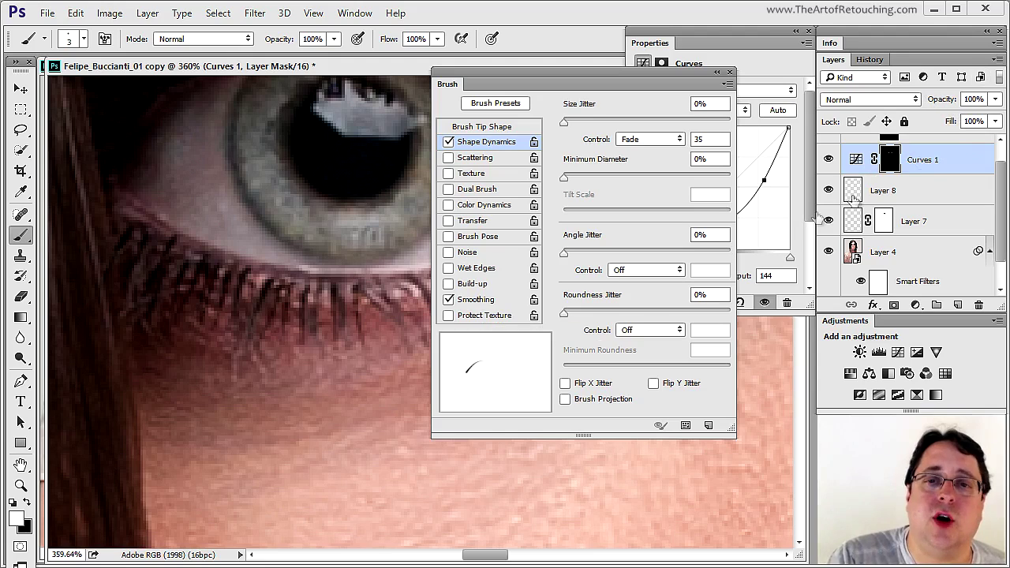
{"action": "left_click_drag", "start_coordinate": [945, 101], "coordinate": [910, 99]}
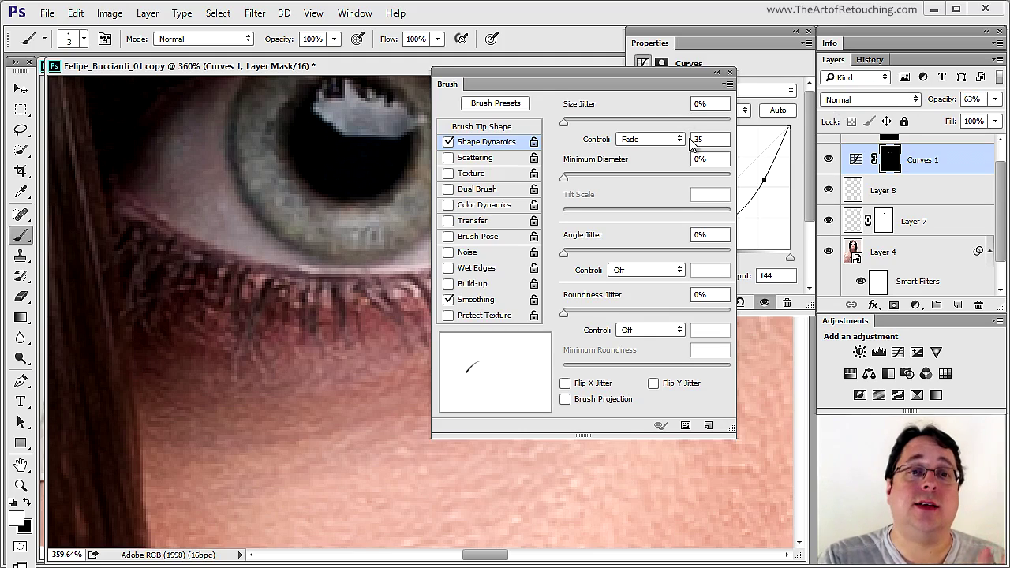
- Set the brush's size control back to Off, disable Shape Dynamics and close the brush settings
{"action": "left_click", "coordinate": [640, 140]}
{"action": "left_click", "coordinate": [640, 153]}
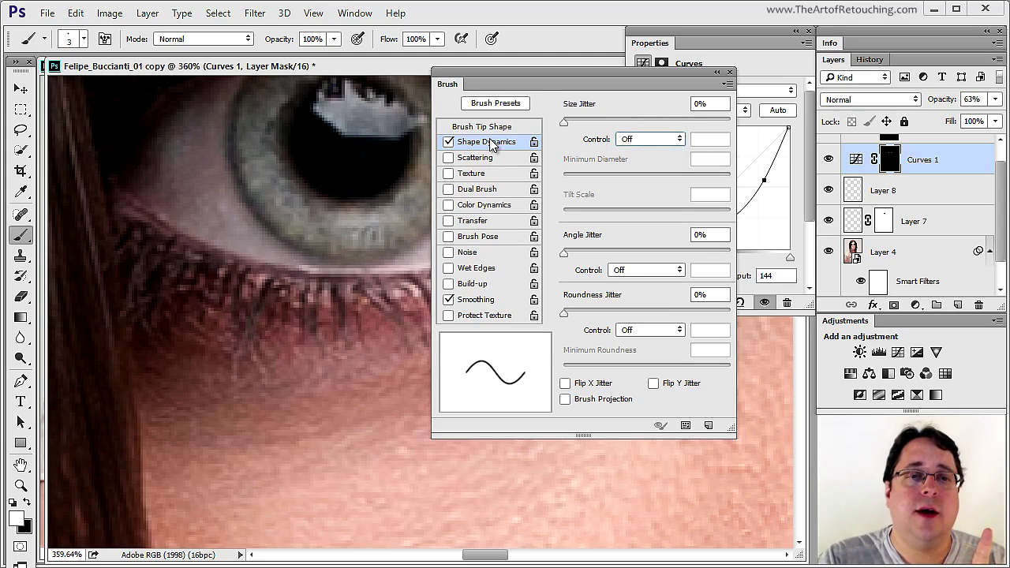
{"action": "left_click", "coordinate": [448, 143]}
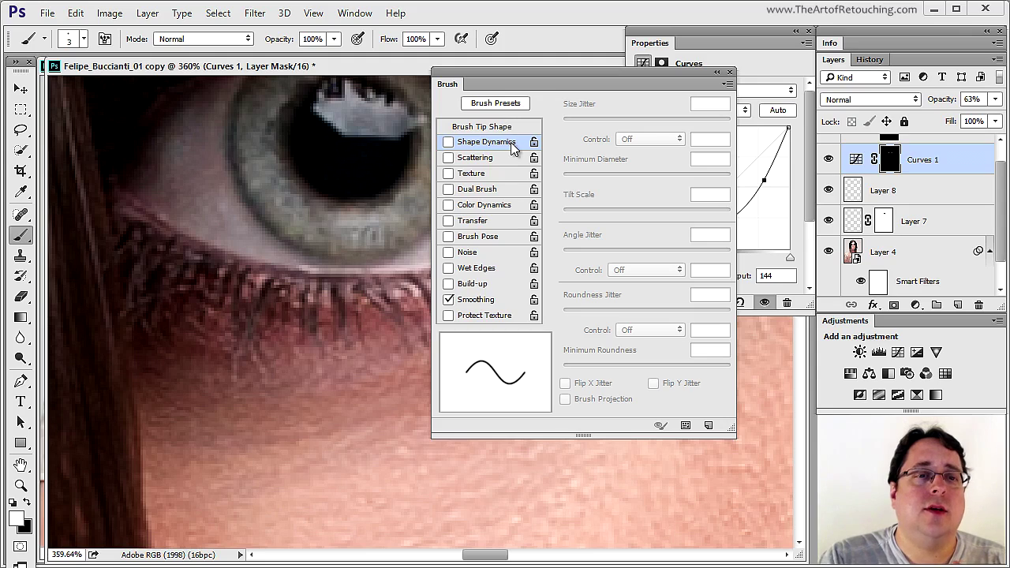
{"action": "left_click", "coordinate": [503, 127]}
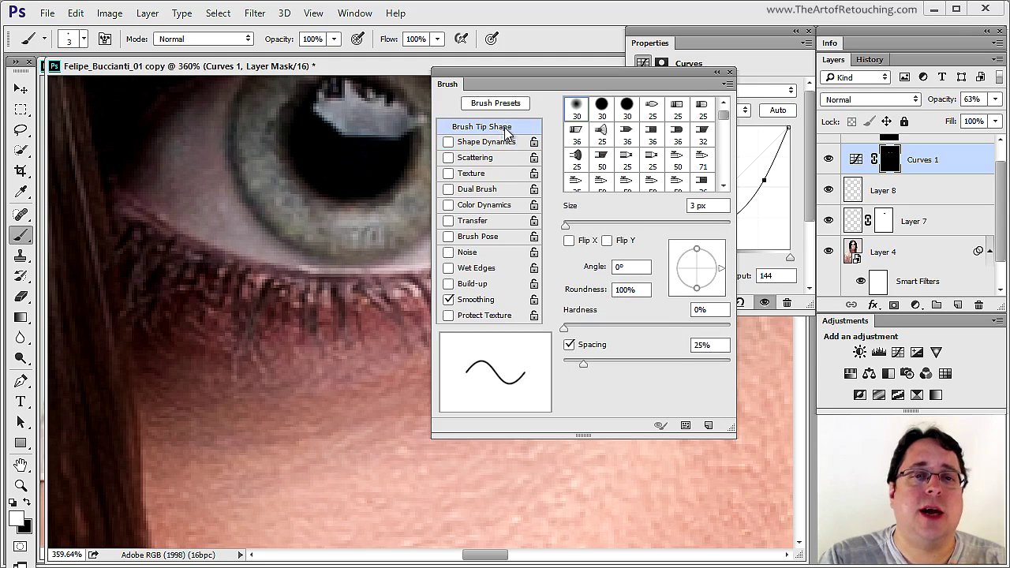
{"action": "left_click", "coordinate": [730, 72]}
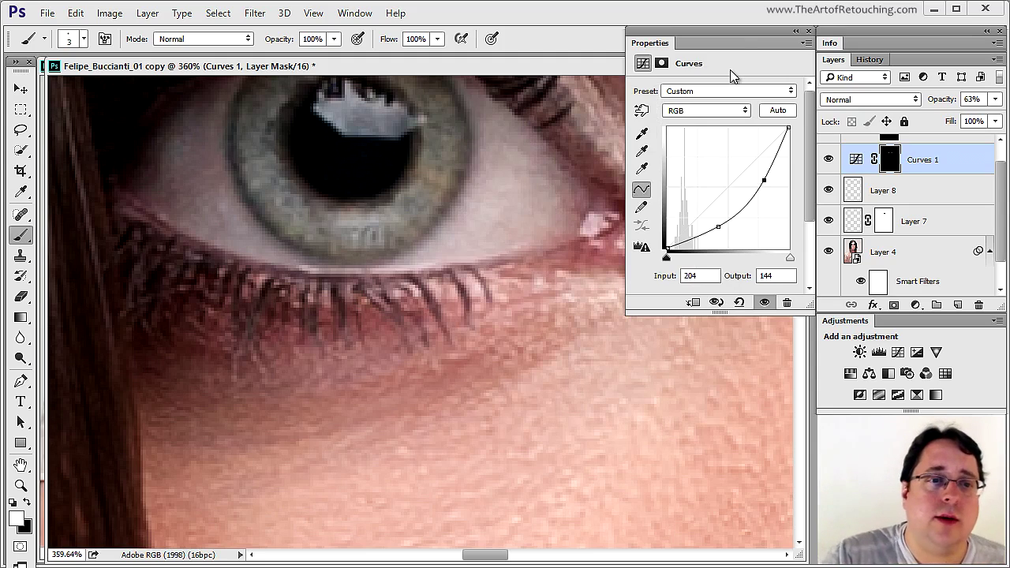
- Collapse the Curves properties and compare the whole eye's upper and lower lashes with Curves 1 hidden and shown
{"action": "left_click_drag", "start_coordinate": [357, 312], "coordinate": [419, 371]}
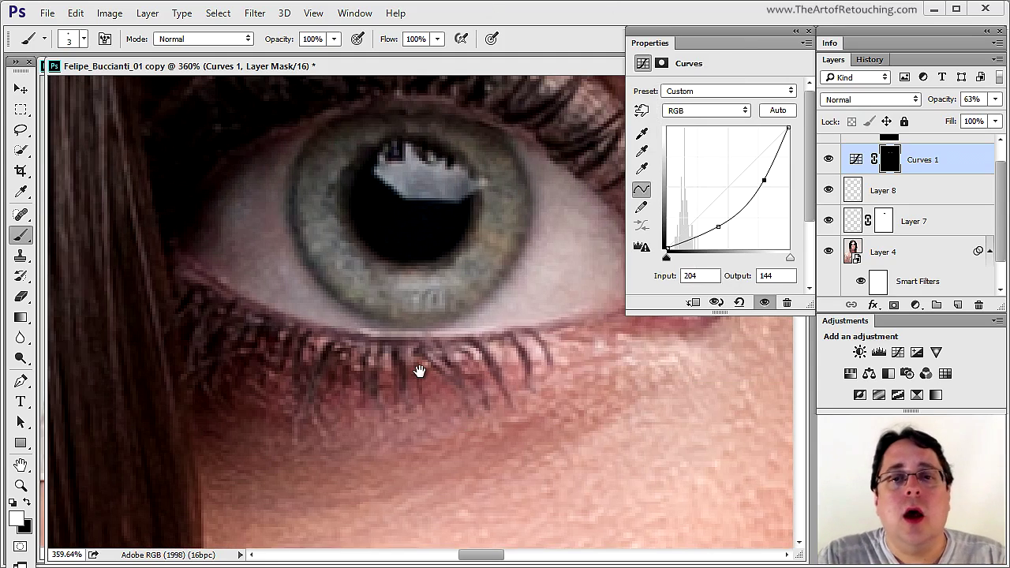
{"action": "double_click", "coordinate": [652, 45]}
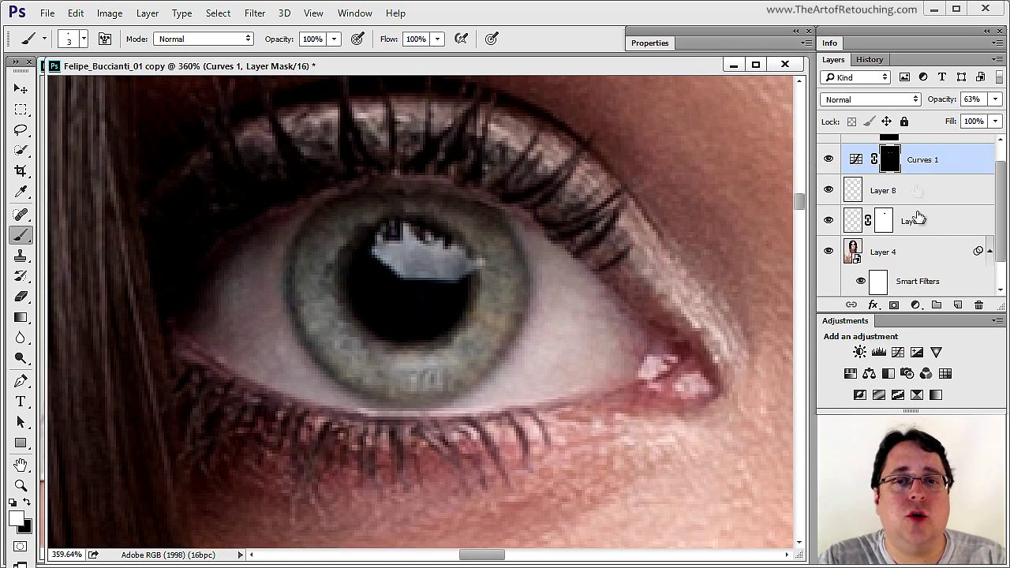
{"action": "left_click", "coordinate": [830, 158]}
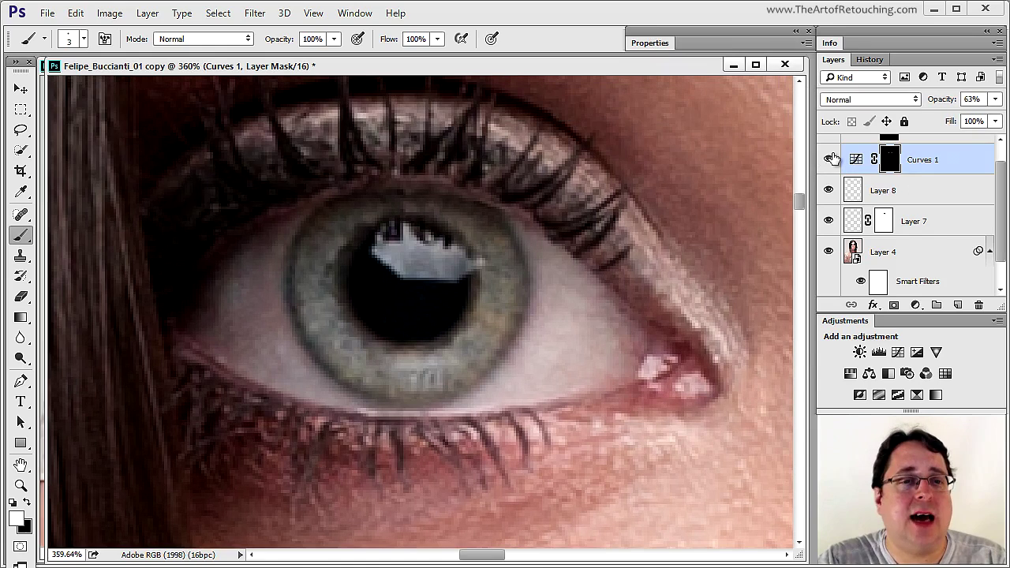
{"action": "left_click", "coordinate": [832, 159]}
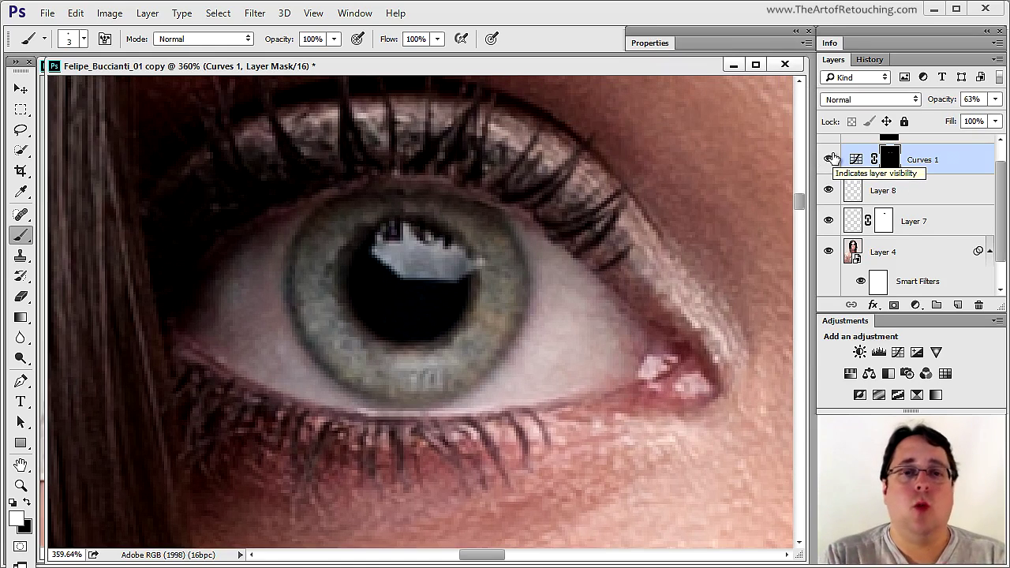
{"action": "left_click", "coordinate": [832, 159]}
{"action": "left_click", "coordinate": [832, 158]}
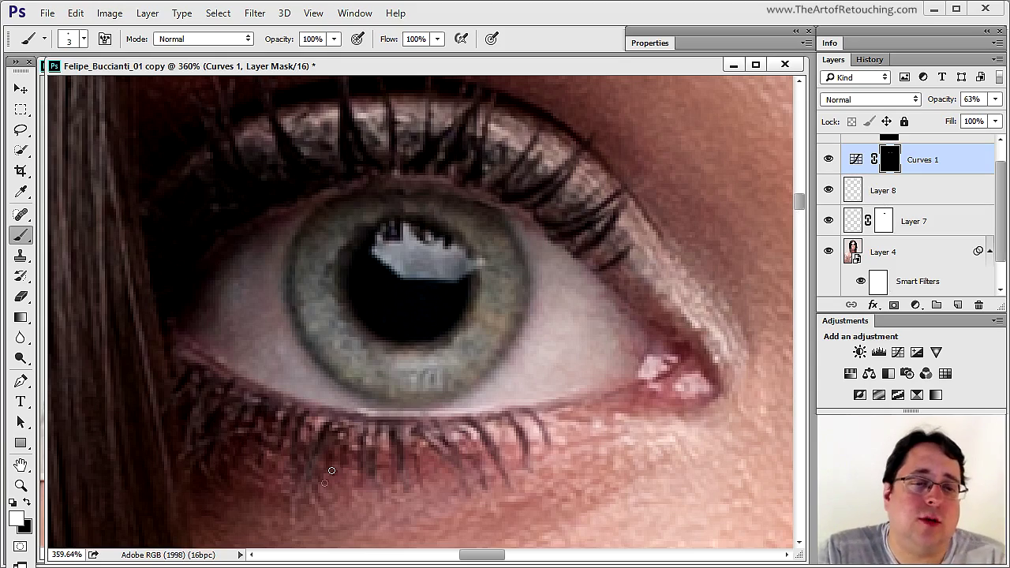
- Inspect the lashes of both eyes close up and within the full portrait
{"action": "left_click_drag", "start_coordinate": [763, 357], "coordinate": [266, 327]}
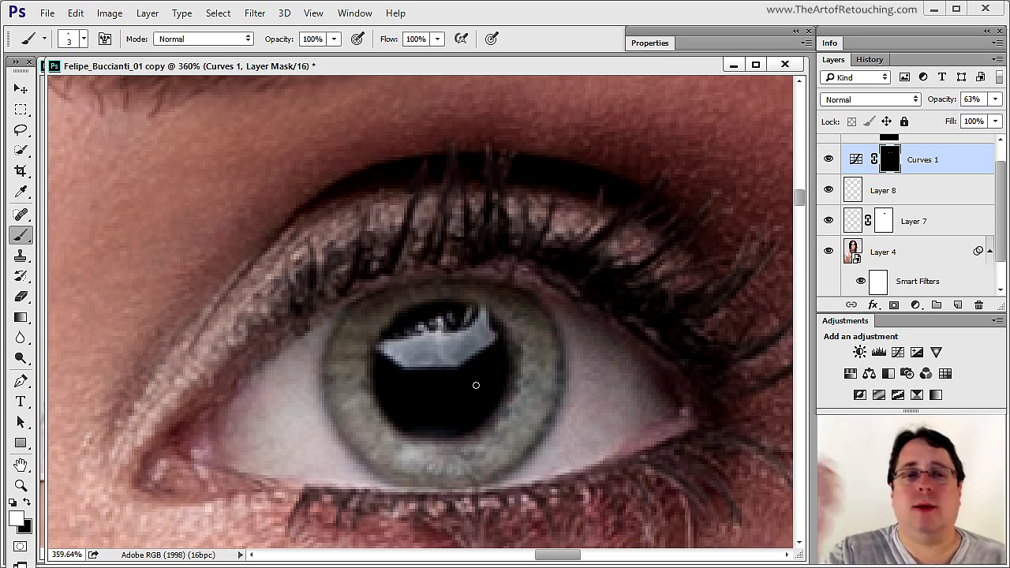
{"action": "key", "text": "ctrl+0"}
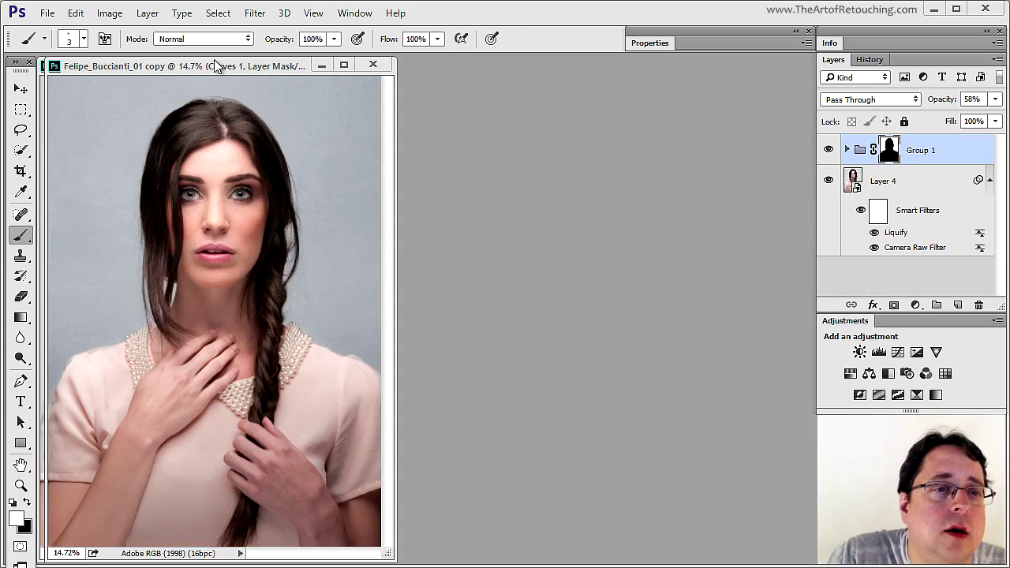
{"action": "left_click_drag", "start_coordinate": [175, 173], "coordinate": [251, 243]}
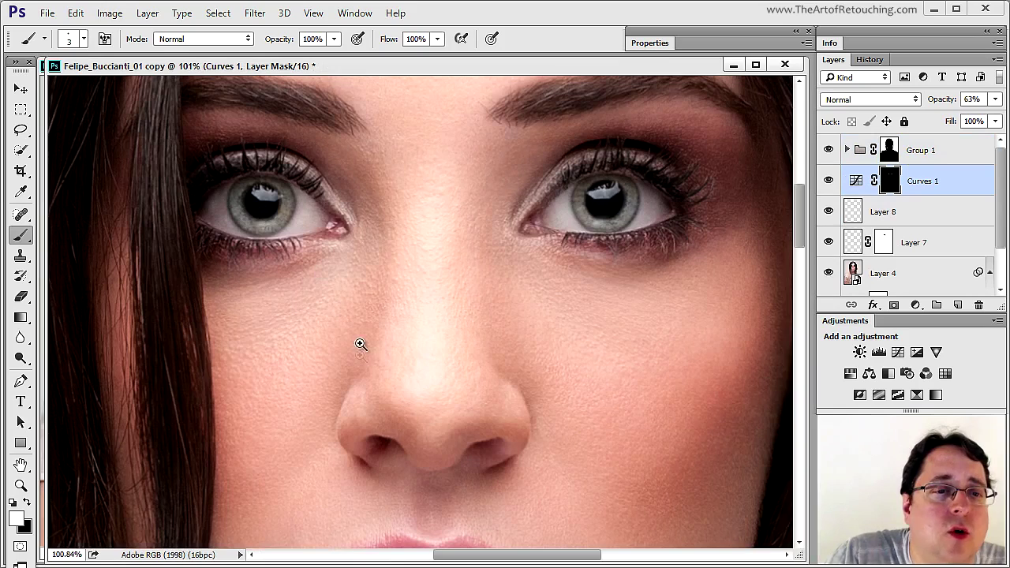
{"action": "left_click", "coordinate": [397, 251], "text": "ctrl"}
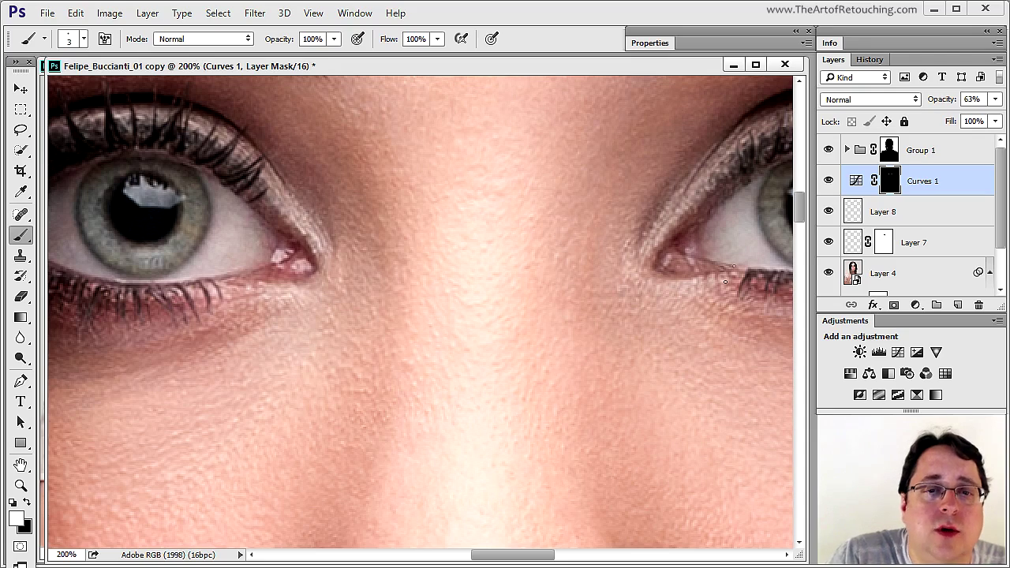
{"action": "left_click_drag", "start_coordinate": [706, 247], "coordinate": [457, 338]}
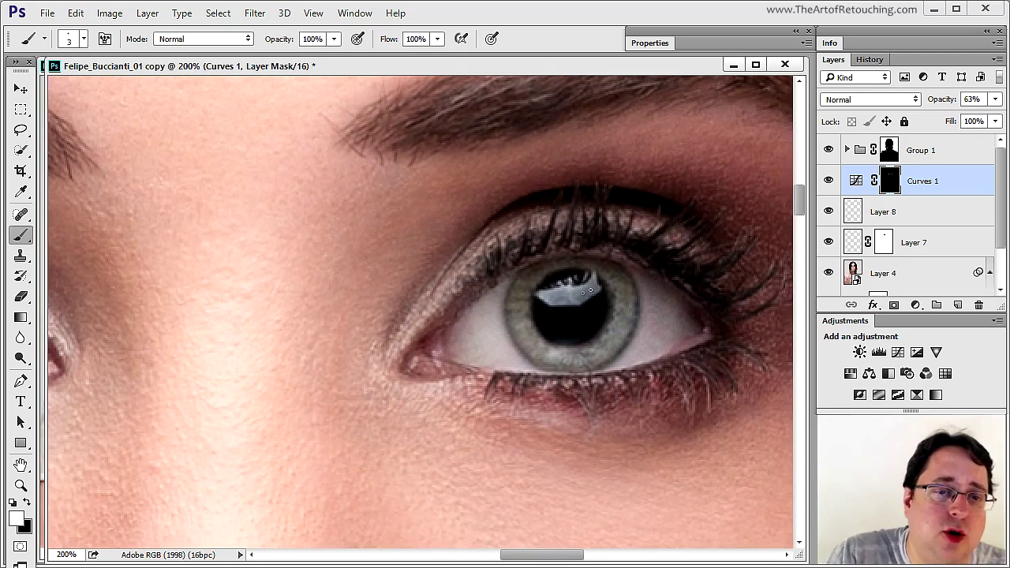
{"action": "left_click_drag", "start_coordinate": [315, 397], "coordinate": [677, 352]}
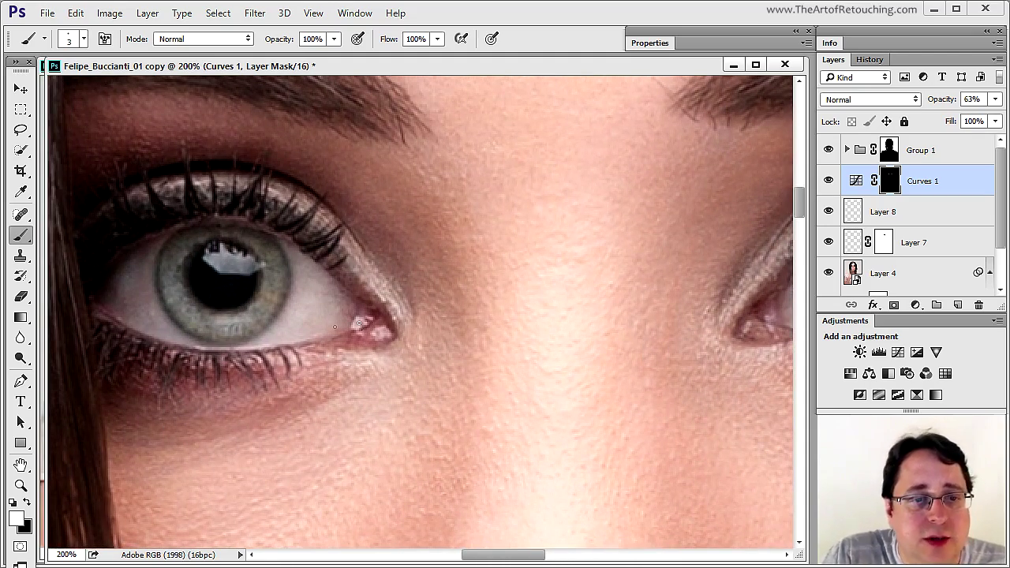
- Select the pink inner corner of the image's left eye by painting over it in Quick Mask mode
{"action": "left_click", "coordinate": [20, 546]}
{"action": "key", "text": "x"}
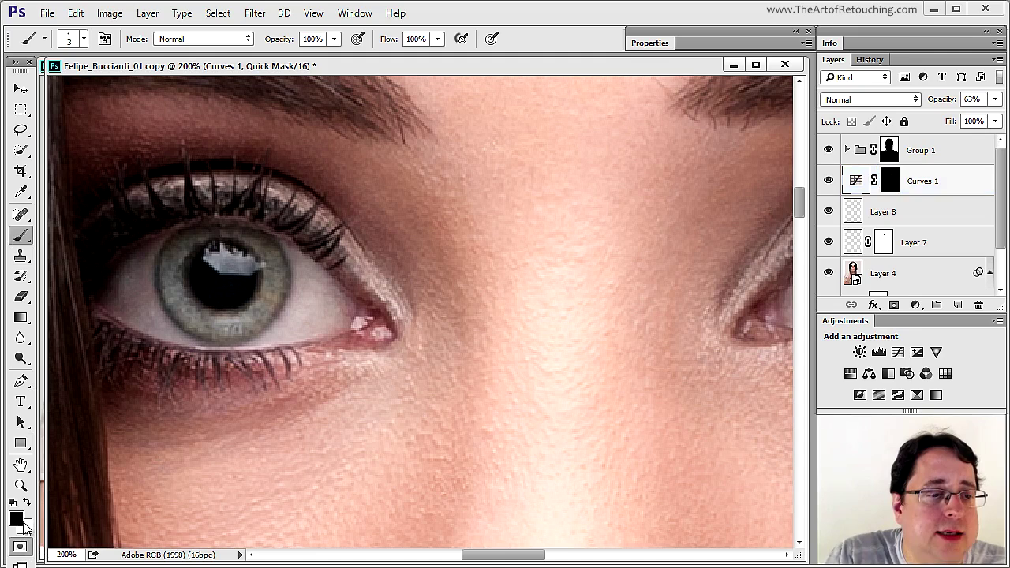
{"action": "key", "text": "bracketright"}
{"action": "key", "text": "bracketright"}
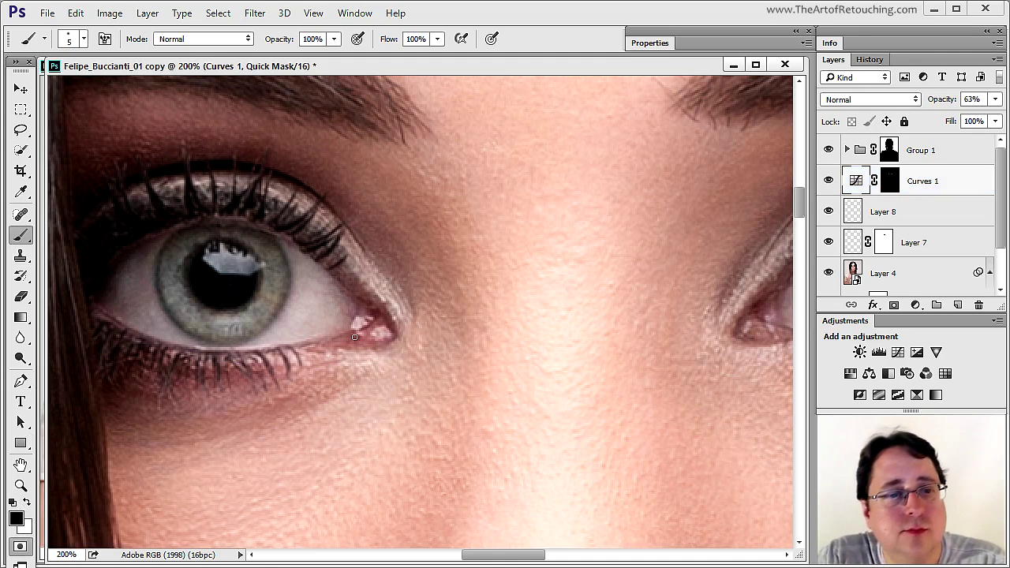
{"action": "mouse_move", "coordinate": [367, 315]}
{"action": "left_mouse_down"}
{"action": "mouse_move", "coordinate": [362, 324]}
{"action": "mouse_move", "coordinate": [379, 338]}
{"action": "left_mouse_up"}
{"action": "left_click", "coordinate": [21, 548]}
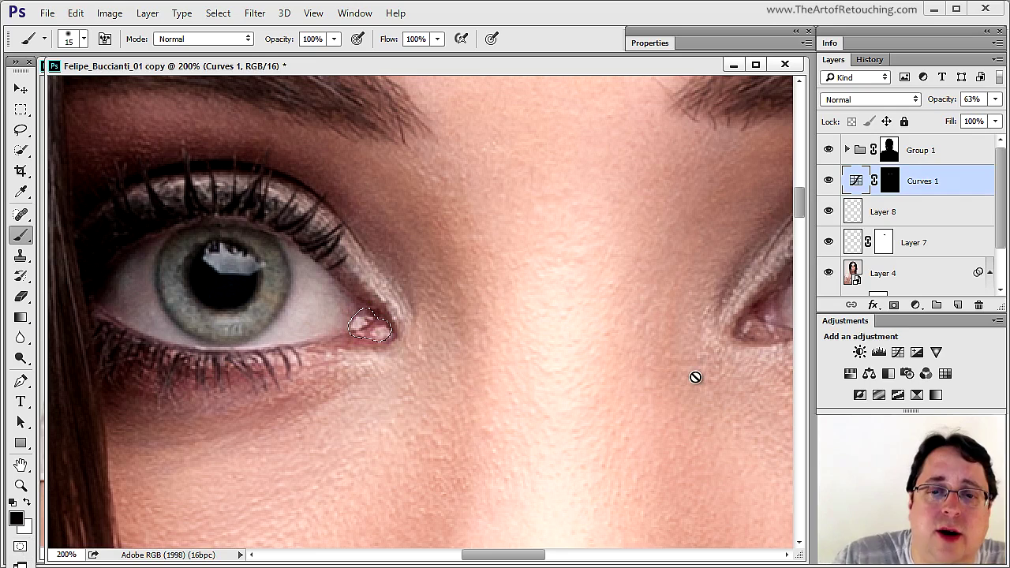
- Try darkening the selected eye corner with a new Curves adjustment, then delete that adjustment and collapse its properties
{"action": "left_click", "coordinate": [902, 357]}
{"action": "mouse_move", "coordinate": [787, 139]}
{"action": "left_mouse_down"}
{"action": "mouse_move", "coordinate": [786, 163]}
{"action": "mouse_move", "coordinate": [788, 135]}
{"action": "left_mouse_up"}
{"action": "left_click", "coordinate": [780, 146]}
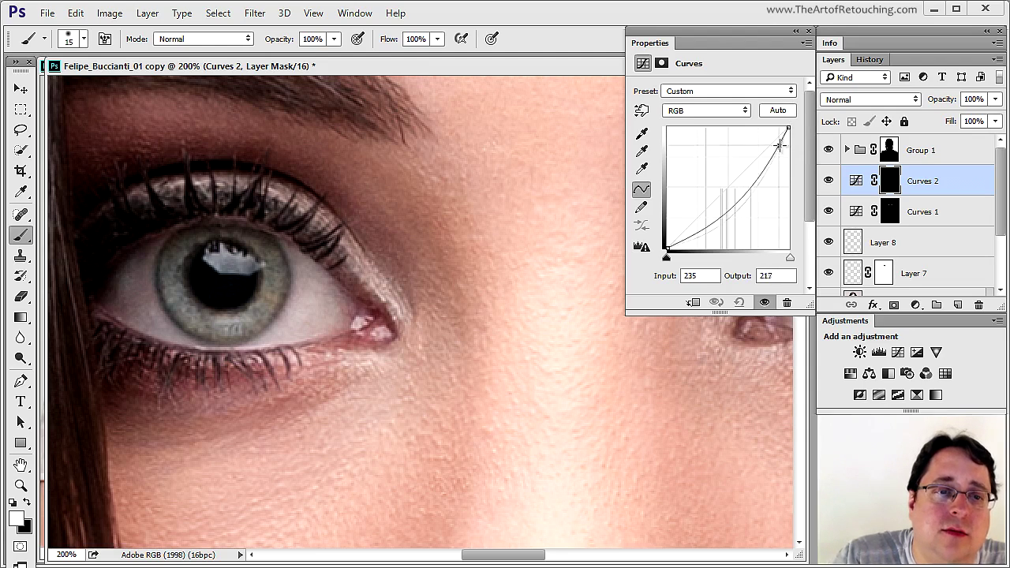
{"action": "left_click", "coordinate": [727, 204]}
{"action": "left_click", "coordinate": [757, 177]}
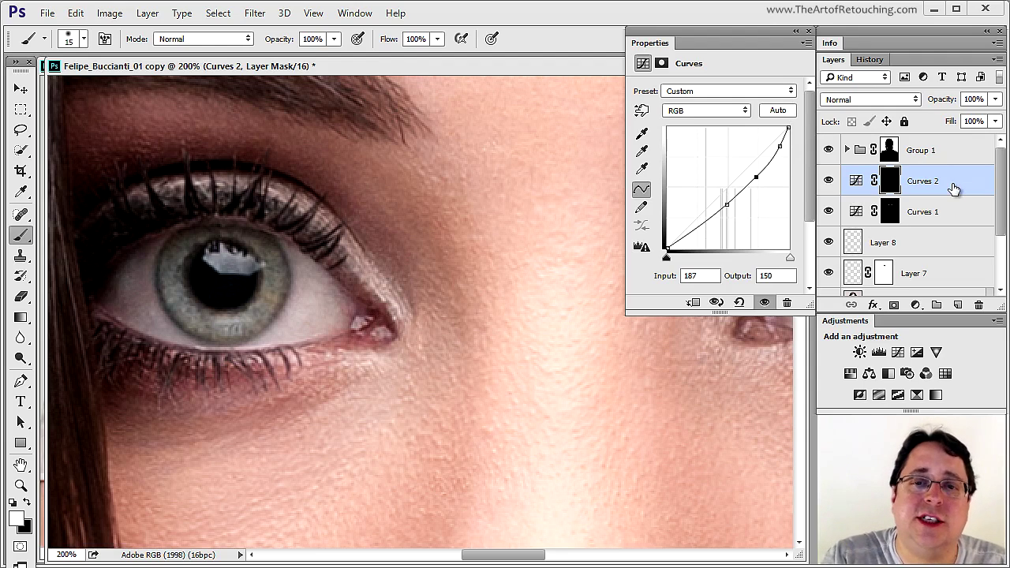
{"action": "left_click_drag", "start_coordinate": [957, 184], "coordinate": [979, 305]}
{"action": "double_click", "coordinate": [654, 46]}
- Set up the Clone Stamp on Layer 8 with Current & Below sampling and a horizontally flipped clone source
{"action": "left_click_drag", "start_coordinate": [616, 337], "coordinate": [475, 339]}
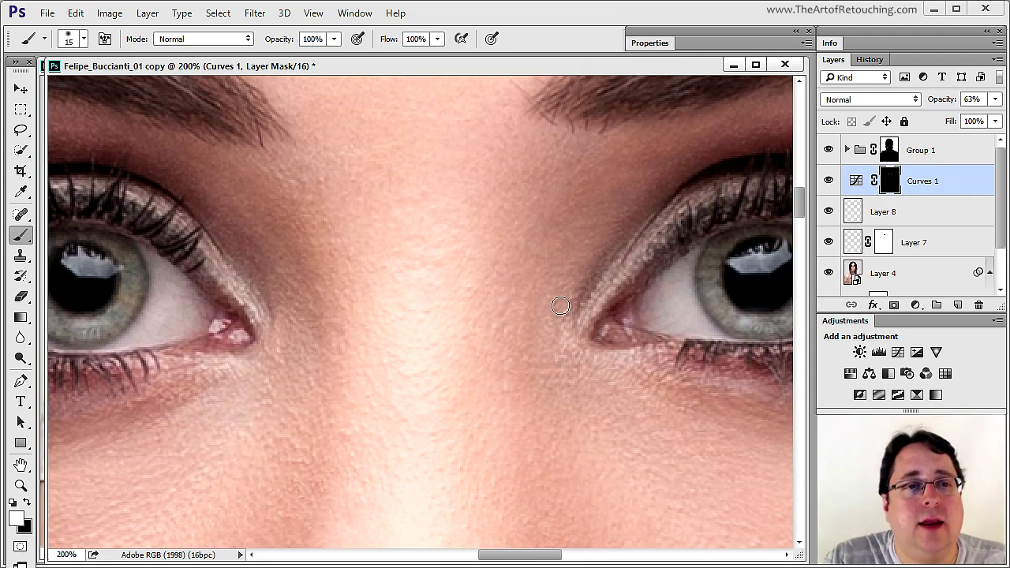
{"action": "left_click", "coordinate": [22, 257]}
{"action": "left_click", "coordinate": [354, 13]}
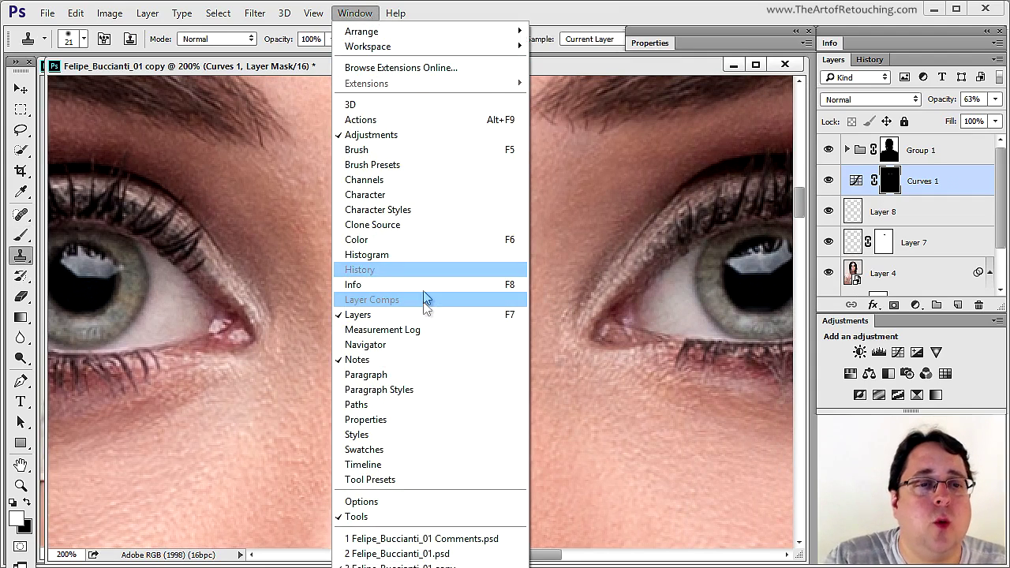
{"action": "left_click", "coordinate": [420, 224]}
{"action": "mouse_move", "coordinate": [868, 64]}
{"action": "left_mouse_down"}
{"action": "mouse_move", "coordinate": [706, 78]}
{"action": "mouse_move", "coordinate": [395, 138]}
{"action": "left_mouse_up"}
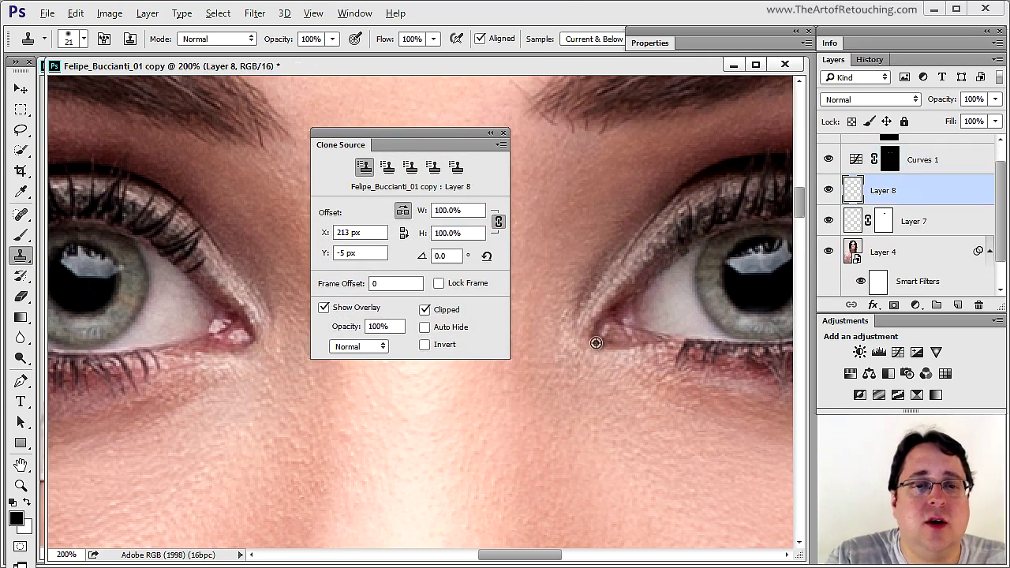
- Clone the image's right eye's inner corner over the left eye's inner corner and close the Clone Source settings
{"action": "left_click", "coordinate": [596, 343], "text": "alt"}
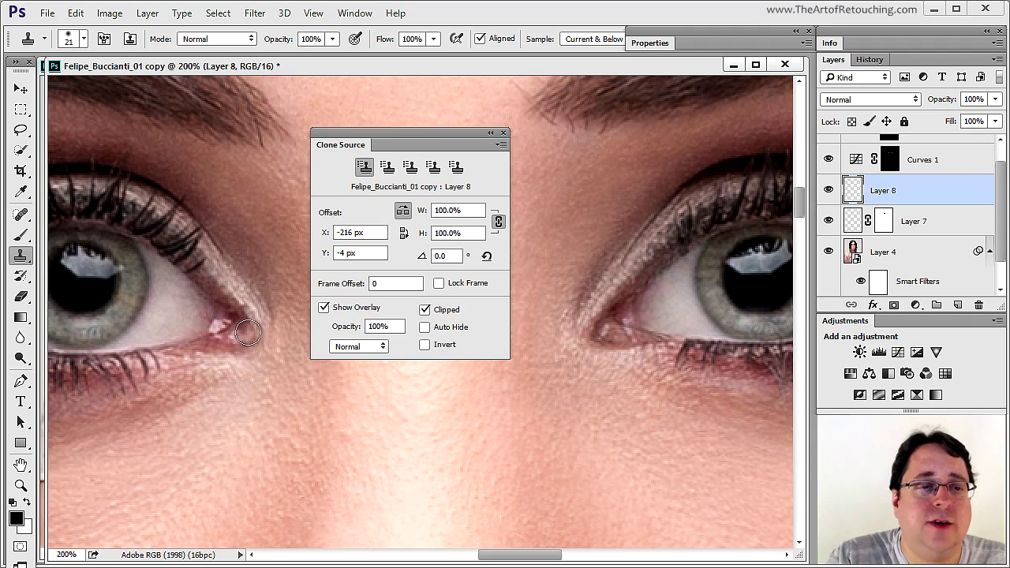
{"action": "mouse_move", "coordinate": [252, 340]}
{"action": "left_mouse_down"}
{"action": "mouse_move", "coordinate": [236, 320]}
{"action": "mouse_move", "coordinate": [213, 332]}
{"action": "left_mouse_up"}
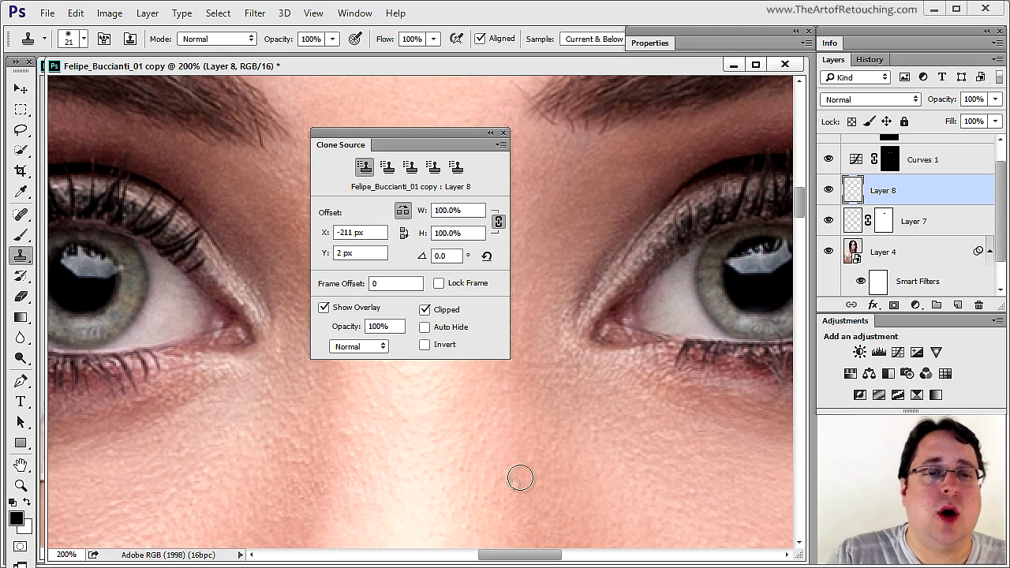
{"action": "key", "text": "ctrl+0"}
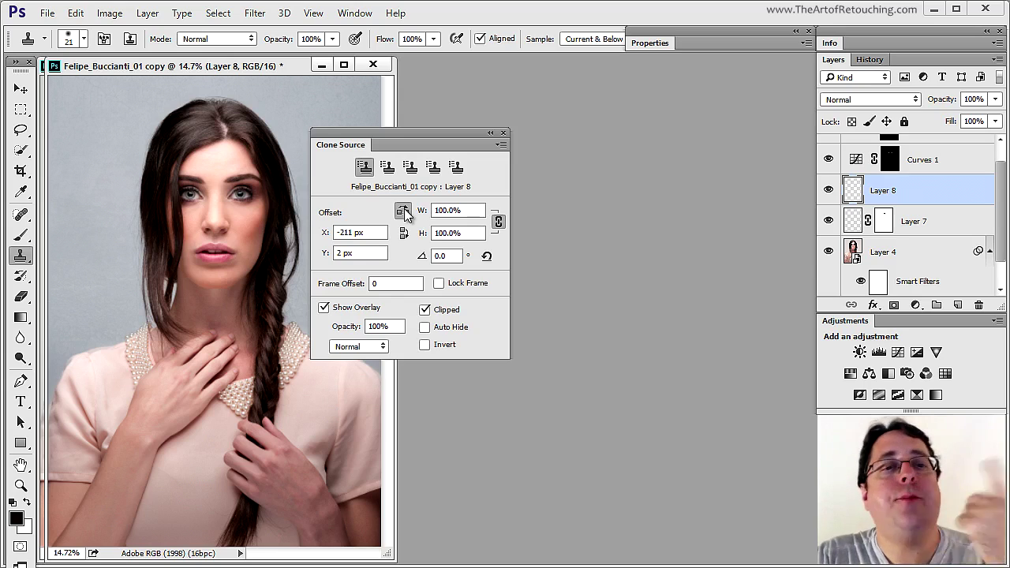
{"action": "left_click", "coordinate": [504, 132]}
{"action": "scroll", "coordinate": [916, 229], "scroll_direction": "up", "scroll_amount": 1}
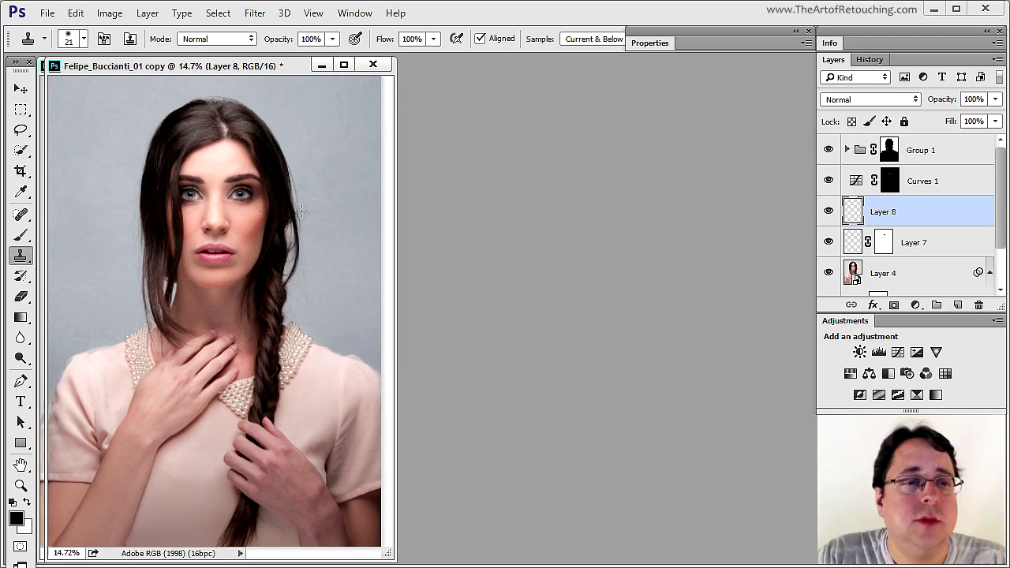
- Reduce the Clone Stamp's size to 8 at the outer corner of the image's right eye
{"action": "left_click_drag", "start_coordinate": [273, 259], "coordinate": [386, 361]}
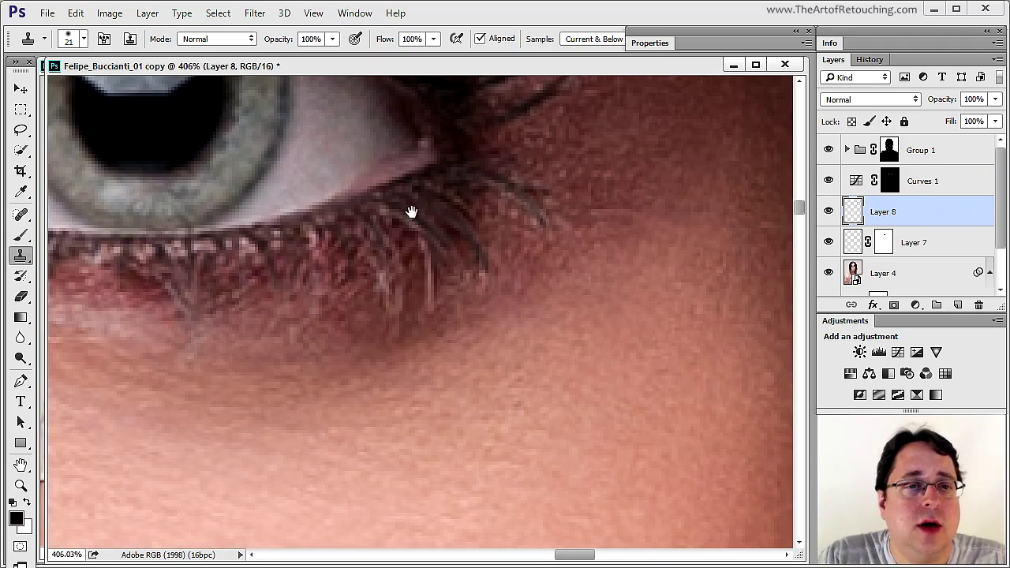
{"action": "left_click_drag", "start_coordinate": [411, 208], "coordinate": [476, 372]}
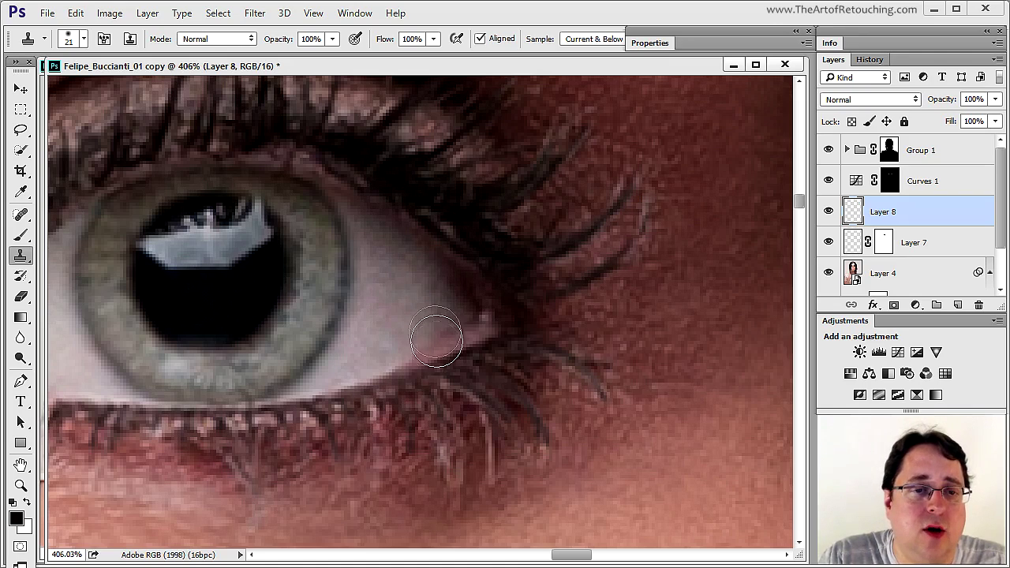
{"action": "key", "text": "bracketleft"}
{"action": "key", "text": "bracketleft"}
{"action": "key", "text": "bracketleft"}
{"action": "key", "text": "bracketleft"}
{"action": "key", "text": "bracketleft"}
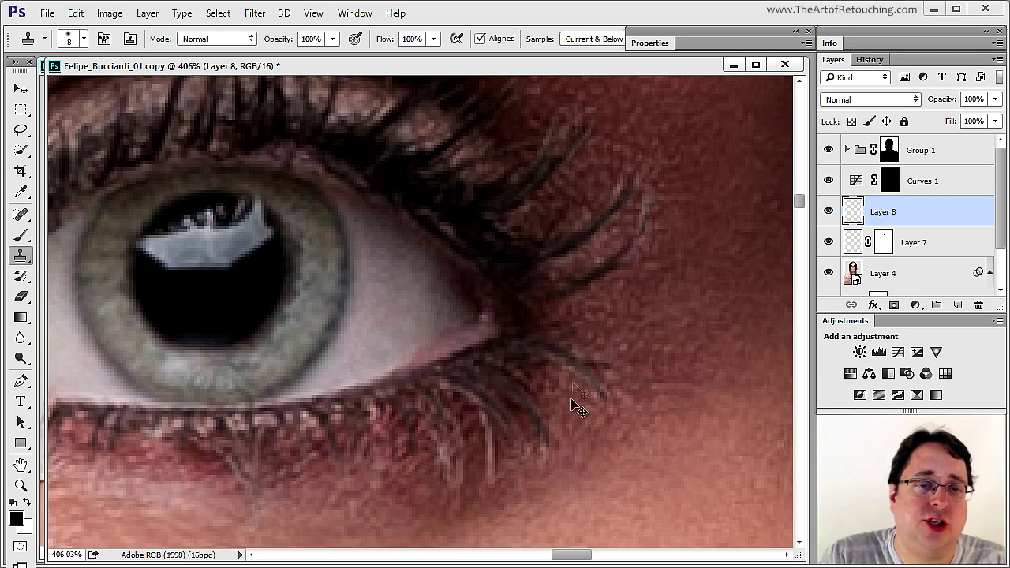
{"action": "key", "text": "ctrl+0"}
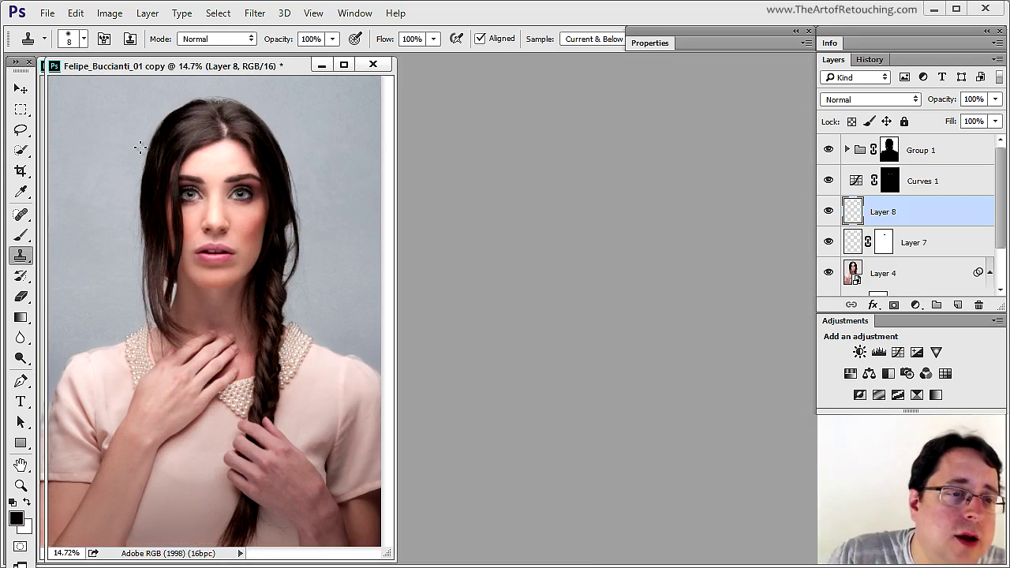
- Inspect the skin of both hands, the fingernails and the arm close up, and the face and hair
{"action": "left_click_drag", "start_coordinate": [161, 350], "coordinate": [237, 375]}
{"action": "left_click_drag", "start_coordinate": [596, 341], "coordinate": [621, 462]}
{"action": "left_click_drag", "start_coordinate": [592, 359], "coordinate": [615, 171]}
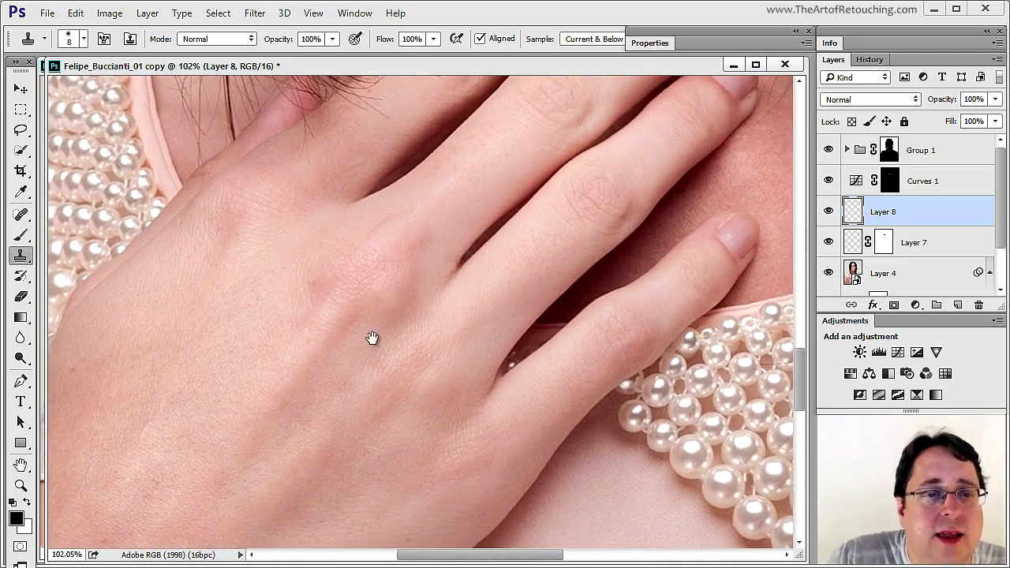
{"action": "left_click_drag", "start_coordinate": [371, 340], "coordinate": [370, 228]}
{"action": "left_click", "coordinate": [371, 229], "text": "ctrl"}
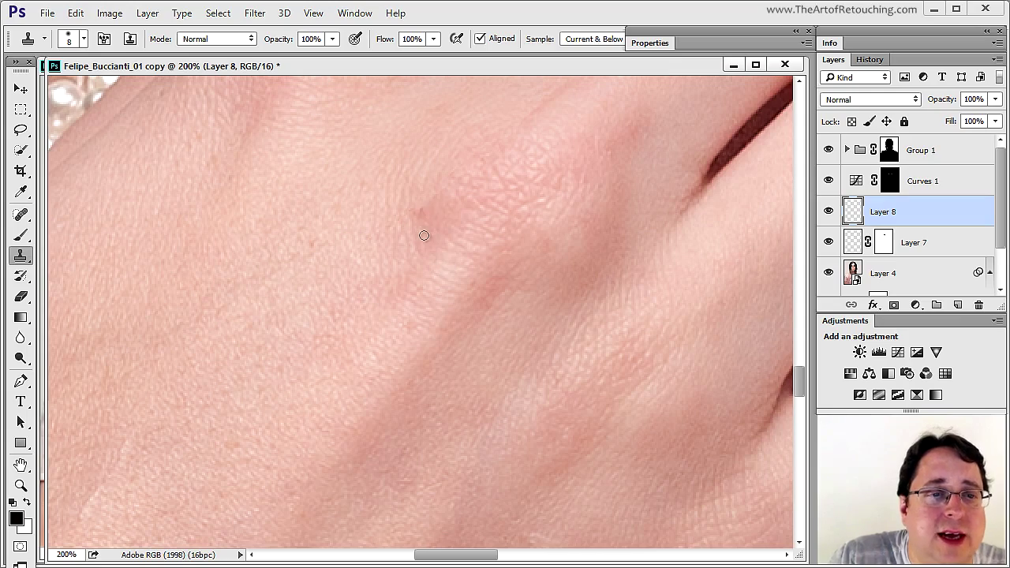
{"action": "mouse_move", "coordinate": [607, 294]}
{"action": "left_mouse_down"}
{"action": "mouse_move", "coordinate": [515, 426]}
{"action": "mouse_move", "coordinate": [598, 216]}
{"action": "mouse_move", "coordinate": [485, 288]}
{"action": "left_mouse_up"}
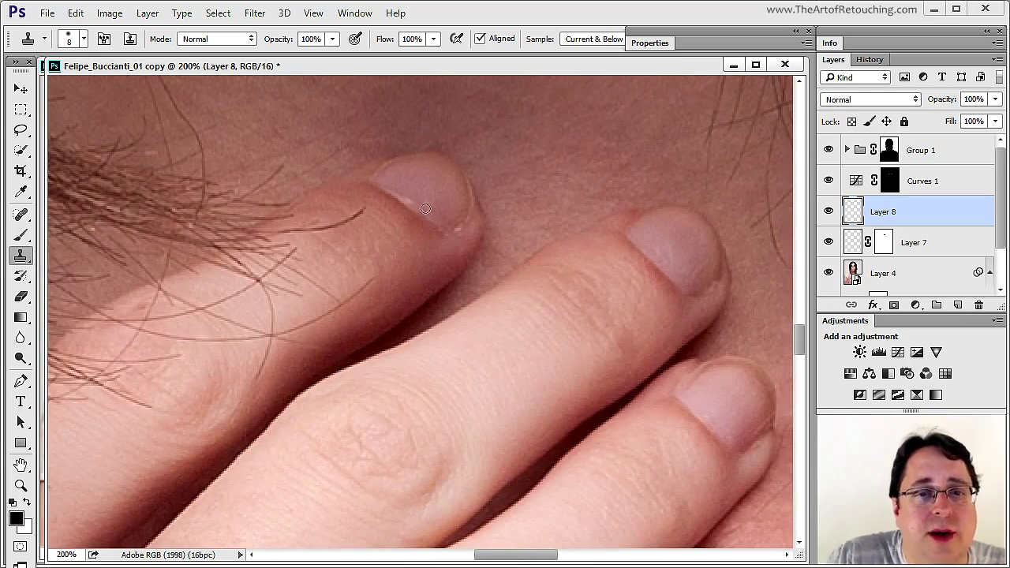
{"action": "left_click_drag", "start_coordinate": [710, 451], "coordinate": [663, 300]}
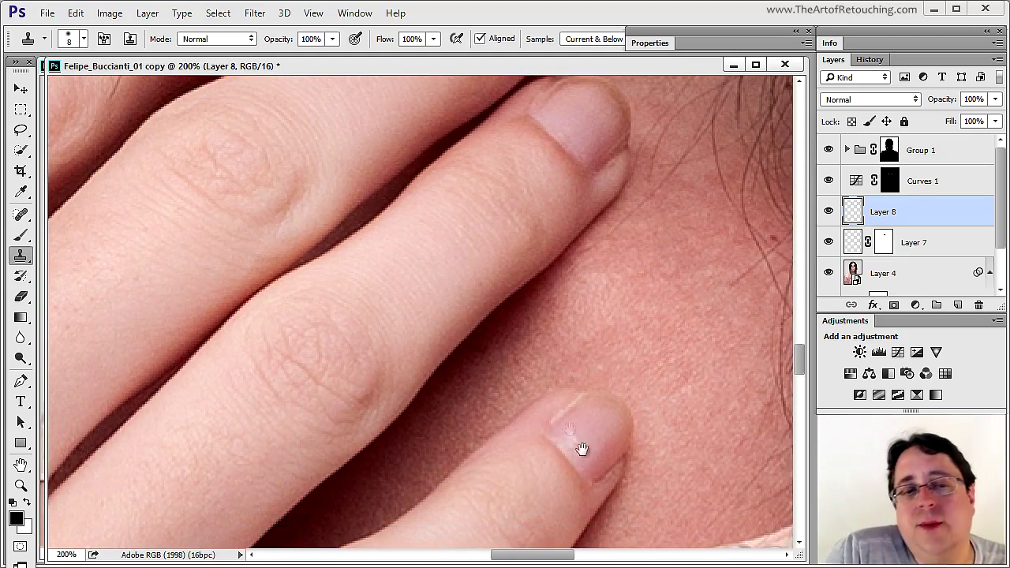
{"action": "scroll", "coordinate": [603, 356], "scroll_direction": "down", "scroll_amount": 5}
{"action": "mouse_move", "coordinate": [709, 347]}
{"action": "left_mouse_down"}
{"action": "mouse_move", "coordinate": [564, 293]}
{"action": "mouse_move", "coordinate": [602, 106]}
{"action": "mouse_move", "coordinate": [429, 318]}
{"action": "mouse_move", "coordinate": [563, 314]}
{"action": "mouse_move", "coordinate": [676, 265]}
{"action": "left_mouse_up"}
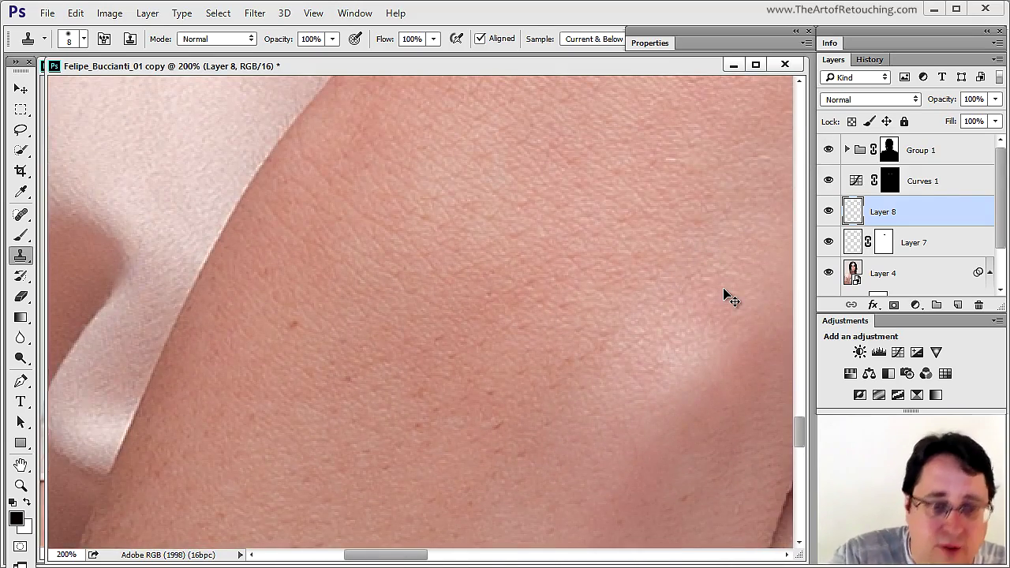
{"action": "key", "text": "ctrl+minus"}
{"action": "key", "text": "ctrl+minus"}
{"action": "left_click_drag", "start_coordinate": [374, 362], "coordinate": [336, 360]}
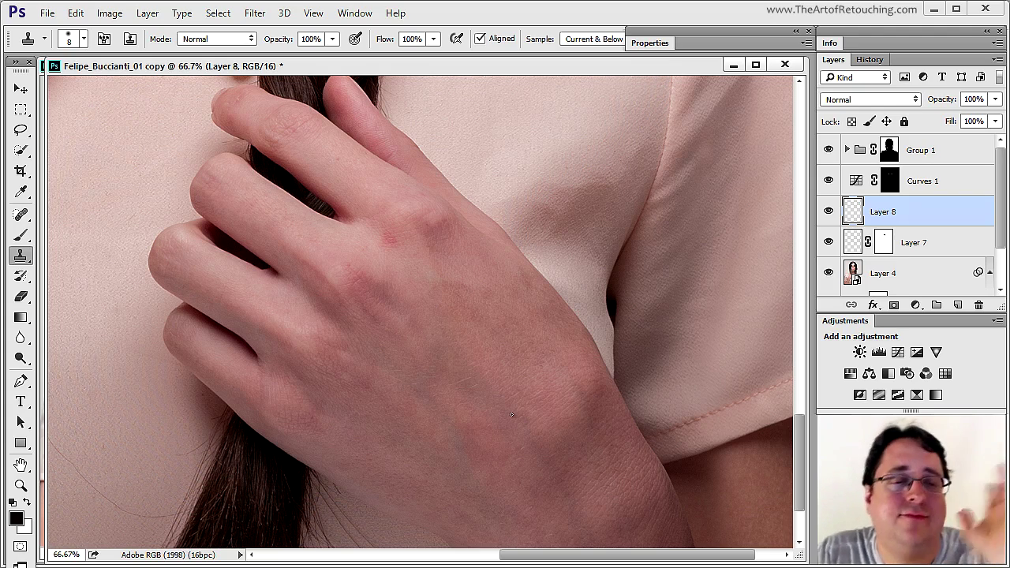
{"action": "key", "text": "ctrl+0"}
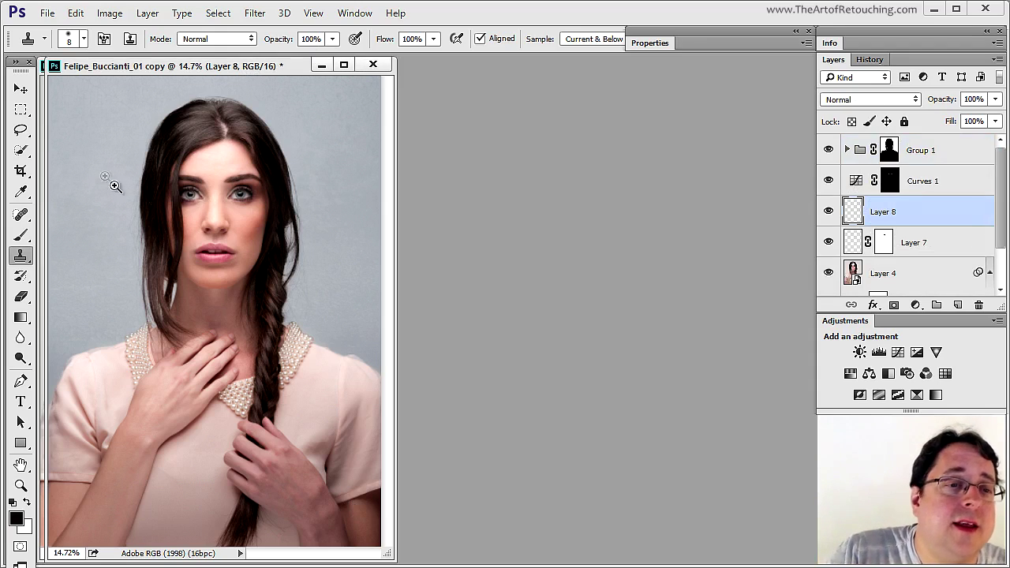
{"action": "left_click_drag", "start_coordinate": [131, 162], "coordinate": [323, 318]}
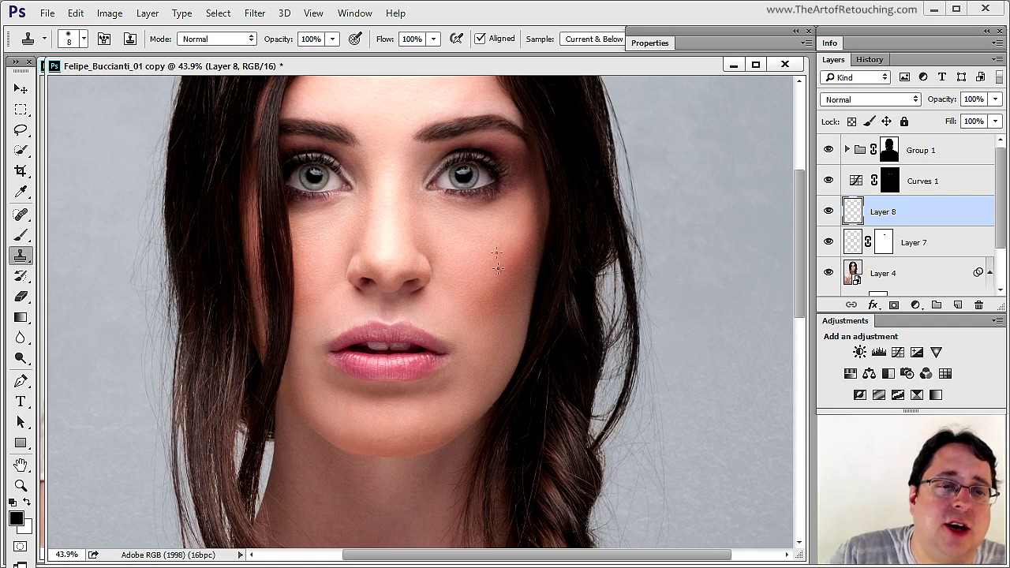
{"action": "left_click_drag", "start_coordinate": [569, 266], "coordinate": [575, 322]}
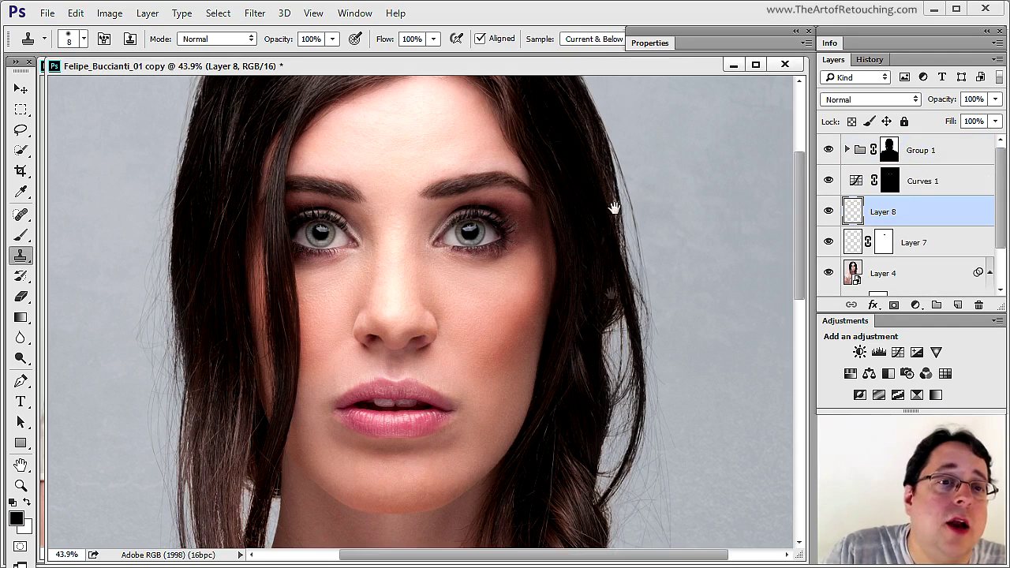
{"action": "scroll", "coordinate": [620, 237], "scroll_direction": "up", "scroll_amount": 5}
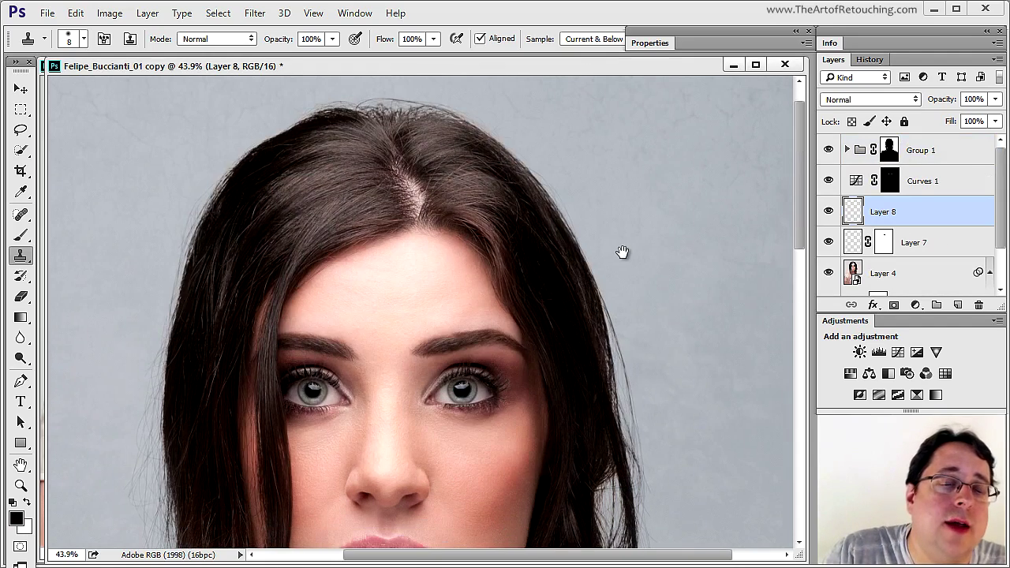
{"action": "scroll", "coordinate": [568, 256], "scroll_direction": "down", "scroll_amount": 2}
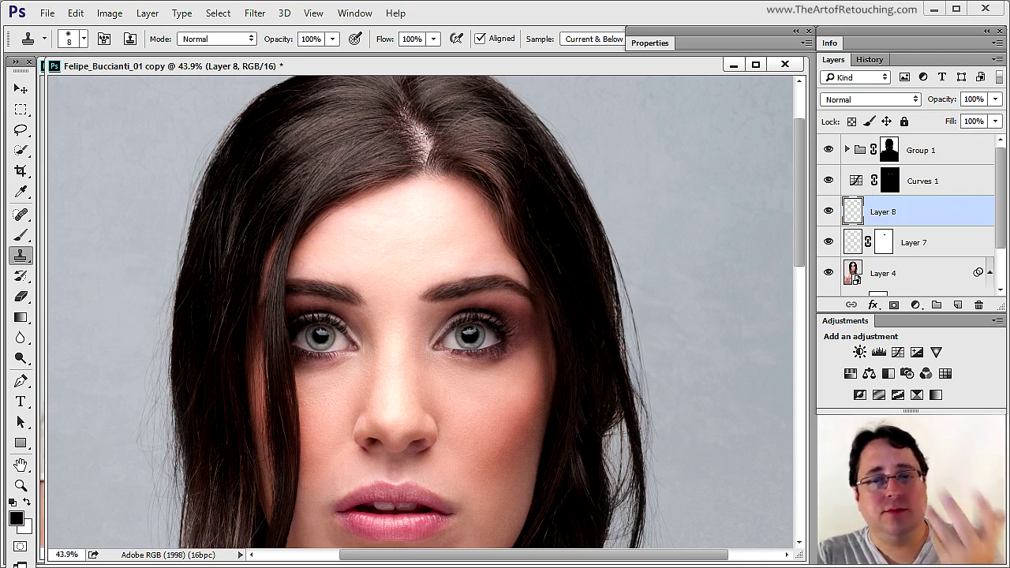
- Reopen Layer 4's Liquify smart filter, enlarge the face in its preview and hide the mesh while keeping the mask shown
{"action": "scroll", "coordinate": [877, 198], "scroll_direction": "down", "scroll_amount": 2}
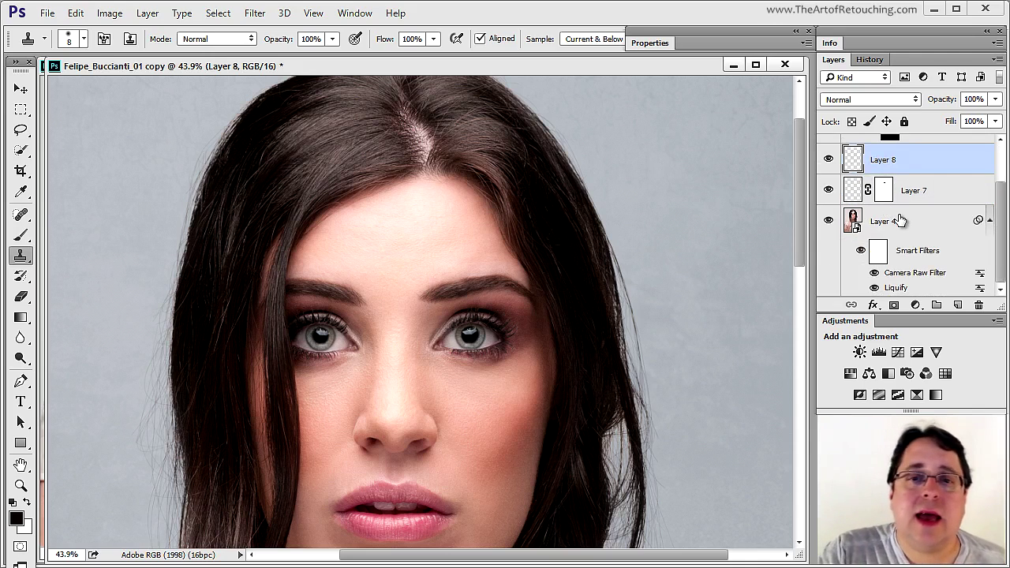
{"action": "double_click", "coordinate": [904, 291]}
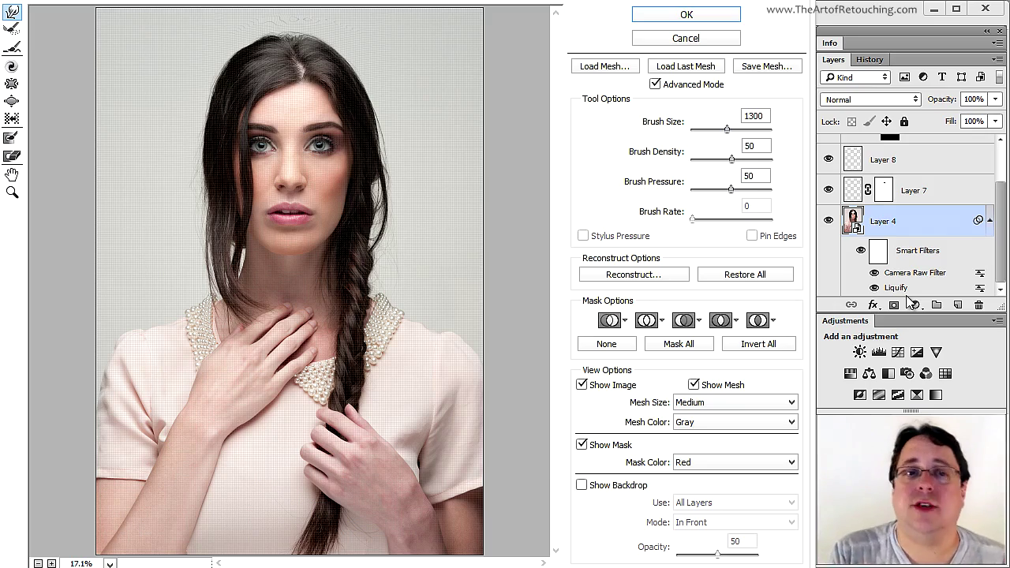
{"action": "left_click_drag", "start_coordinate": [210, 92], "coordinate": [396, 280]}
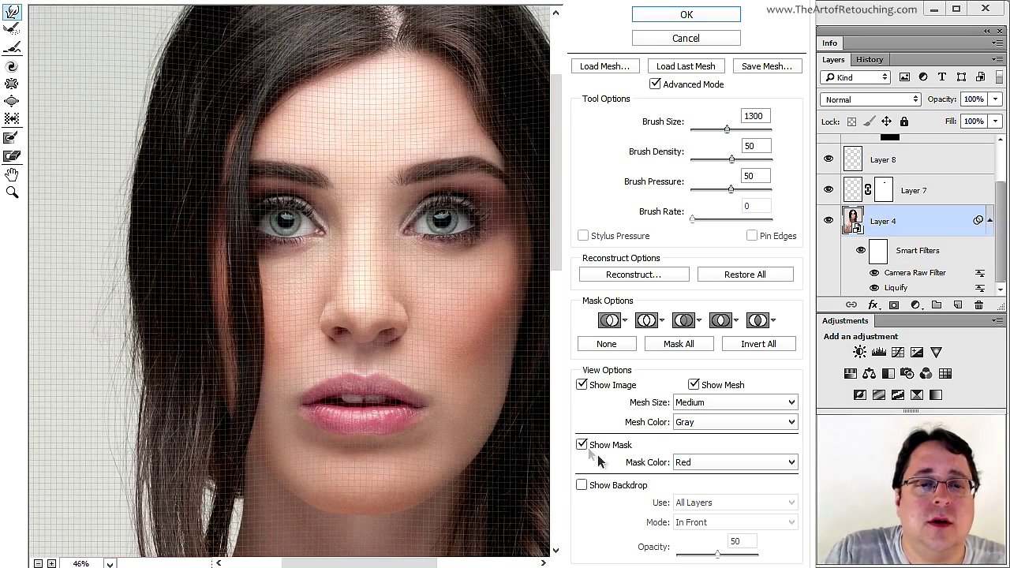
{"action": "left_click", "coordinate": [581, 446]}
{"action": "left_click", "coordinate": [620, 445]}
{"action": "left_click", "coordinate": [694, 384]}
{"action": "key", "text": "alt"}
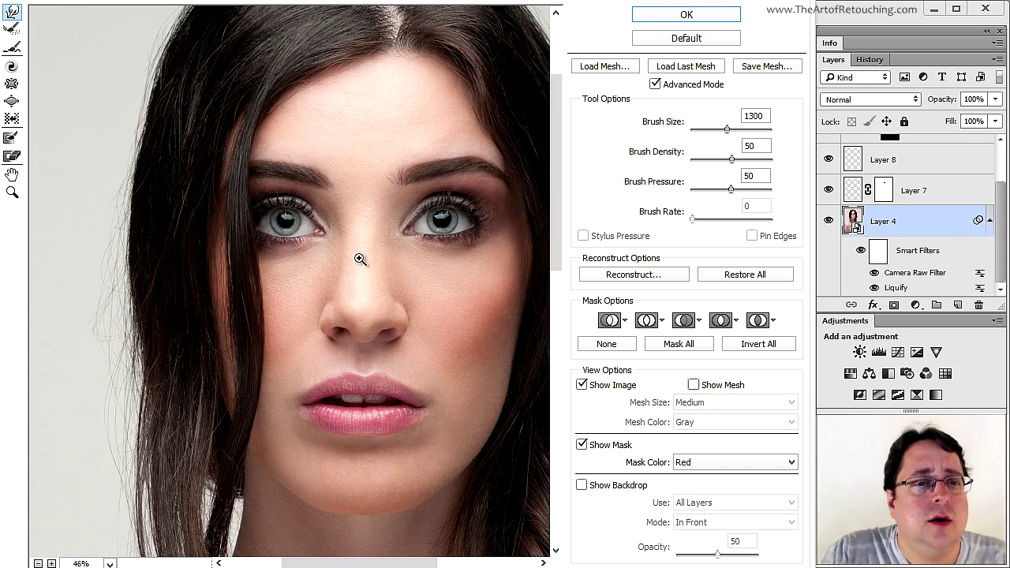
- Reduce the Liquify brush size to 150 at the hair parting above the forehead
{"action": "key", "text": "h"}
{"action": "left_click_drag", "start_coordinate": [371, 290], "coordinate": [387, 254]}
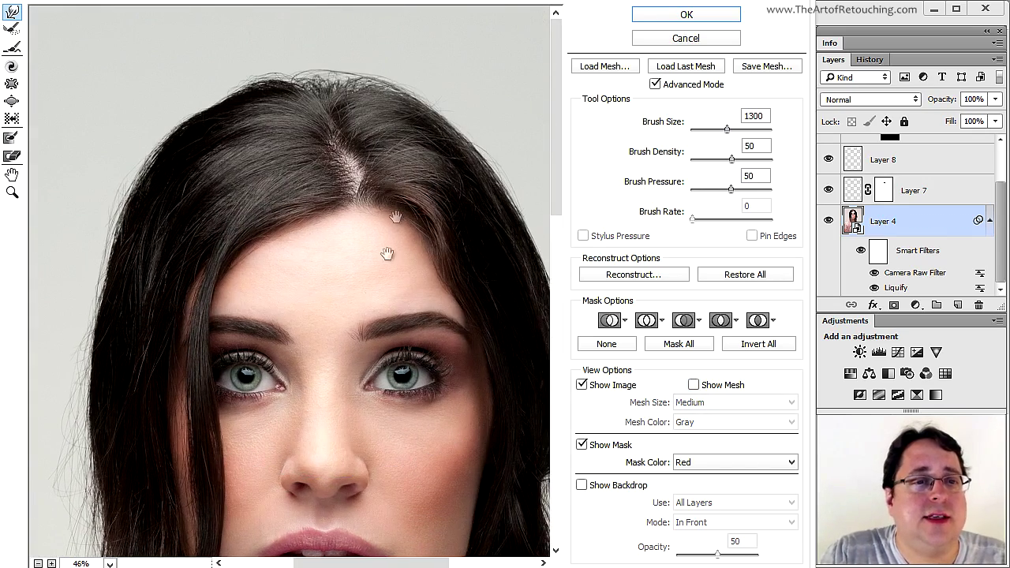
{"action": "key", "text": "bracketleft"}
{"action": "key", "text": "bracketleft"}
{"action": "key", "text": "bracketleft"}
{"action": "key", "text": "bracketleft"}
{"action": "key", "text": "bracketleft"}
{"action": "key", "text": "bracketleft"}
{"action": "key", "text": "bracketleft"}
{"action": "key", "text": "bracketleft"}
{"action": "key", "text": "bracketleft"}
{"action": "key", "text": "bracketleft"}
{"action": "key", "text": "bracketleft"}
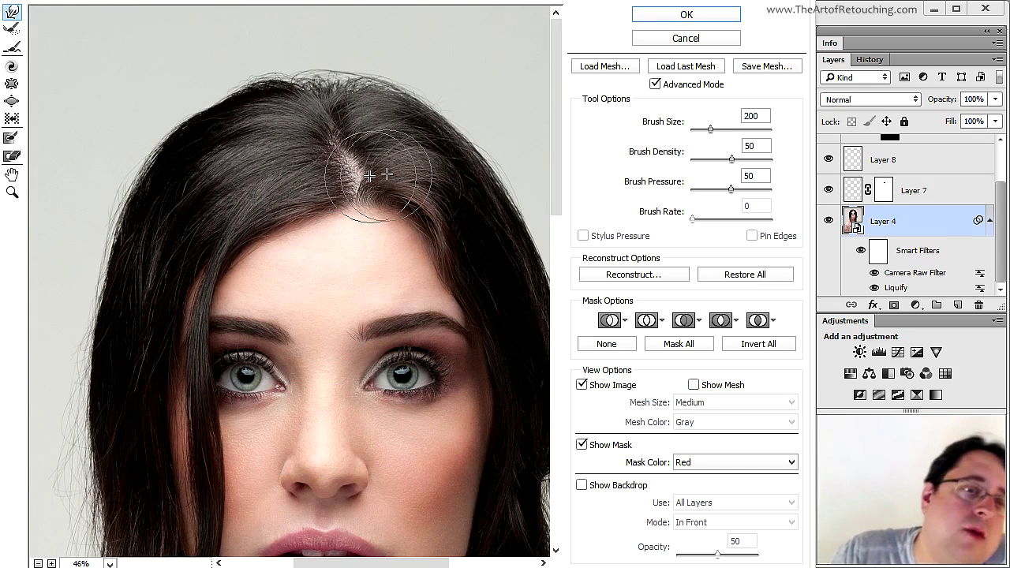
{"action": "key", "text": "bracketleft"}
{"action": "key", "text": "bracketleft"}
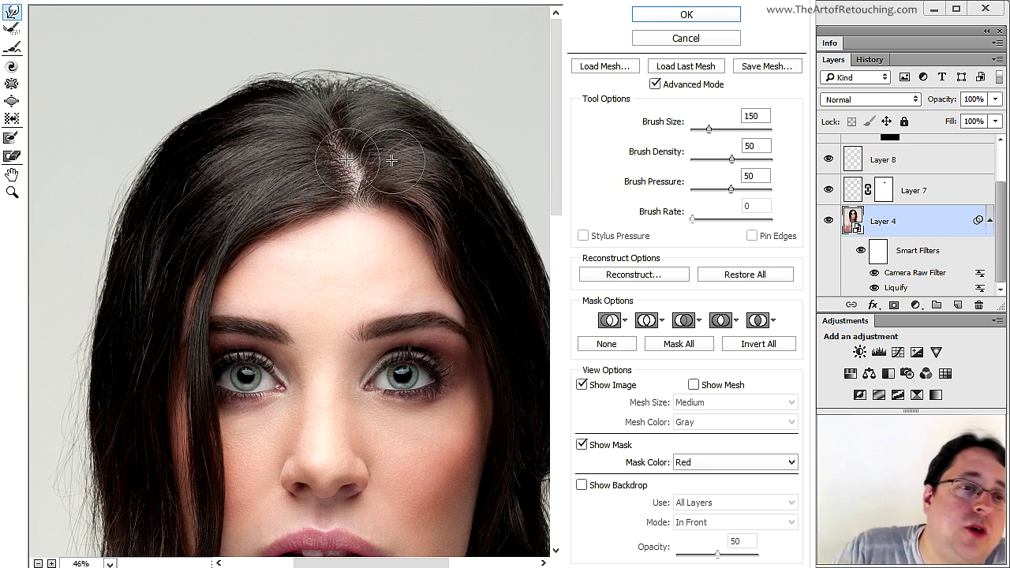
- Enlarge the Liquify brush to 300 and push the hair beside the parting inward to narrow it
{"action": "key", "text": "bracketright"}
{"action": "key", "text": "bracketright"}
{"action": "key", "text": "bracketright"}
{"action": "key", "text": "bracketright"}
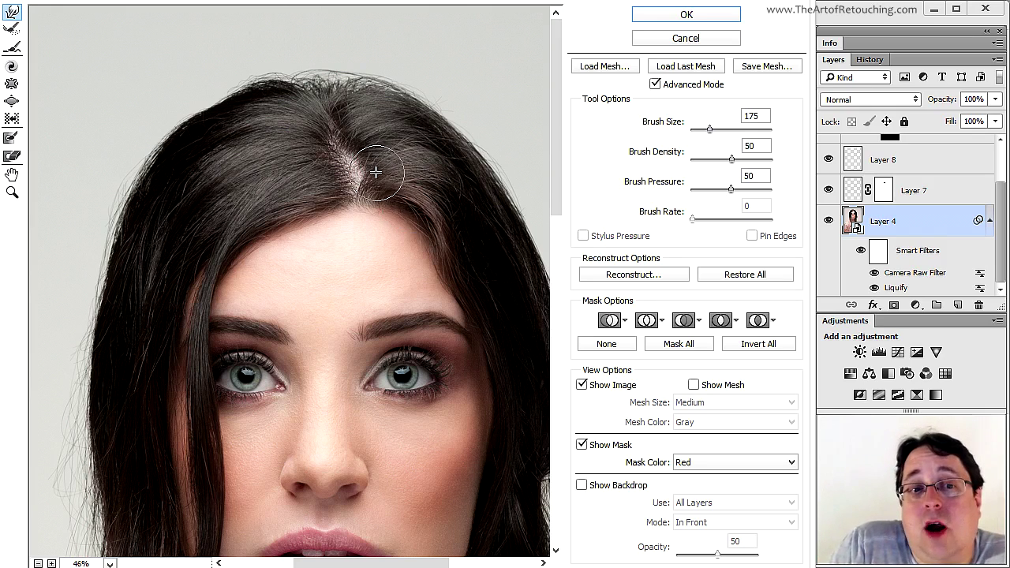
{"action": "key", "text": "bracketleft"}
{"action": "key", "text": "bracketleft"}
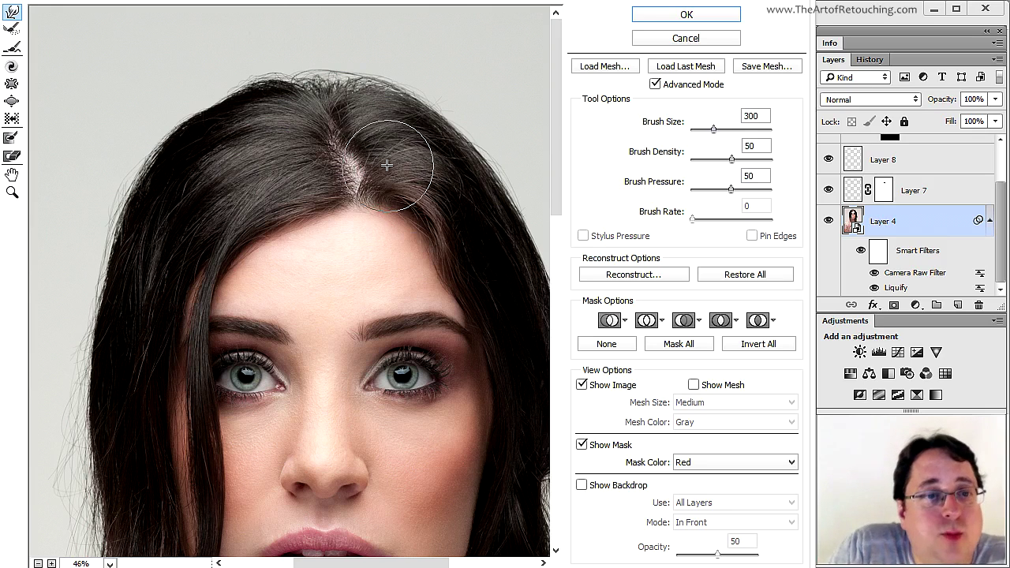
{"action": "key", "text": "bracketleft"}
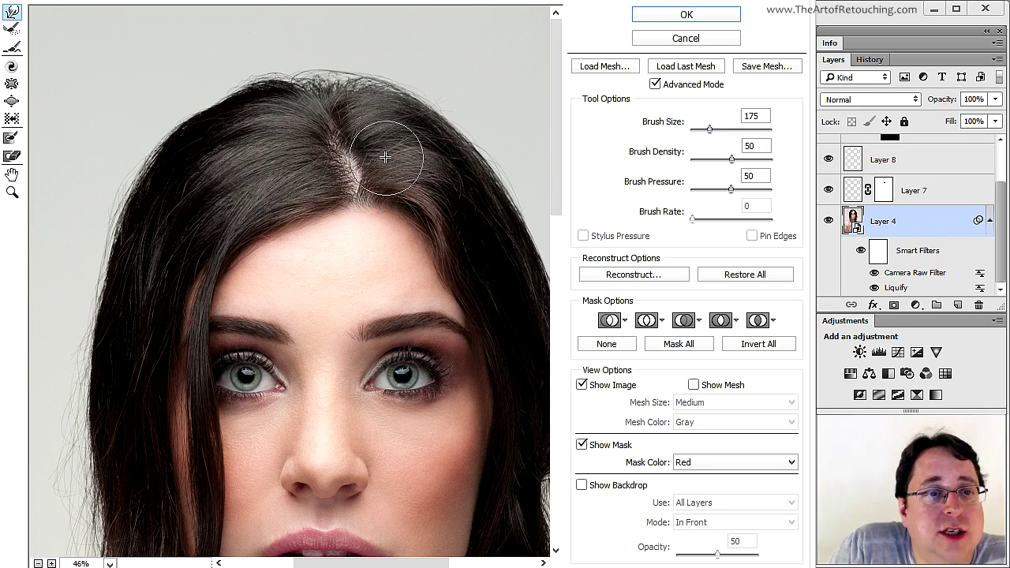
- Reduce the Liquify brush size to 100 and push hair over the parting's remaining light line
{"action": "key", "text": "bracketleft"}
{"action": "key", "text": "bracketleft"}
{"action": "key", "text": "bracketleft"}
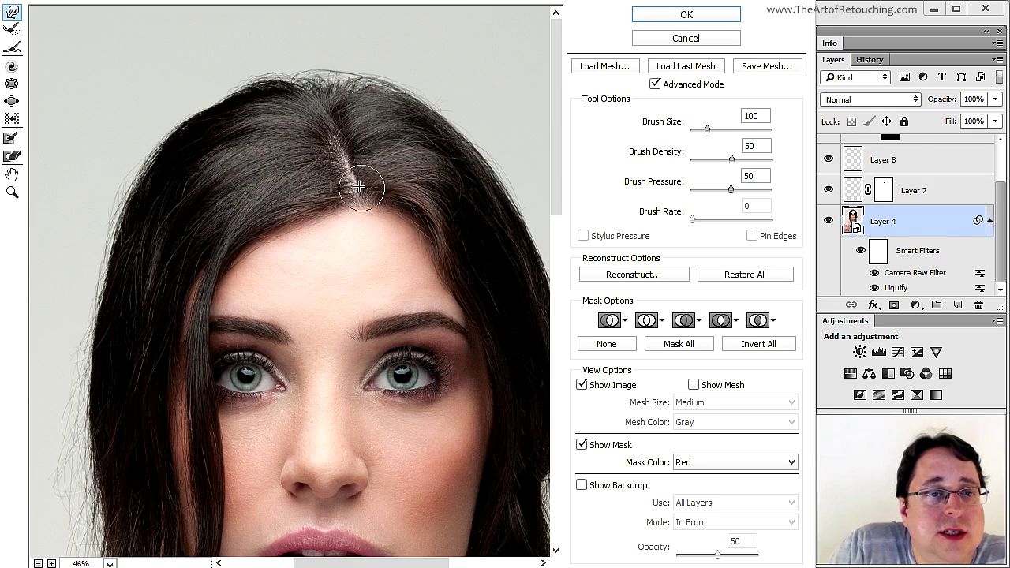
{"action": "mouse_move", "coordinate": [331, 174]}
{"action": "left_mouse_down"}
{"action": "mouse_move", "coordinate": [316, 157]}
{"action": "mouse_move", "coordinate": [327, 147]}
{"action": "mouse_move", "coordinate": [315, 124]}
{"action": "mouse_move", "coordinate": [347, 126]}
{"action": "left_mouse_up"}
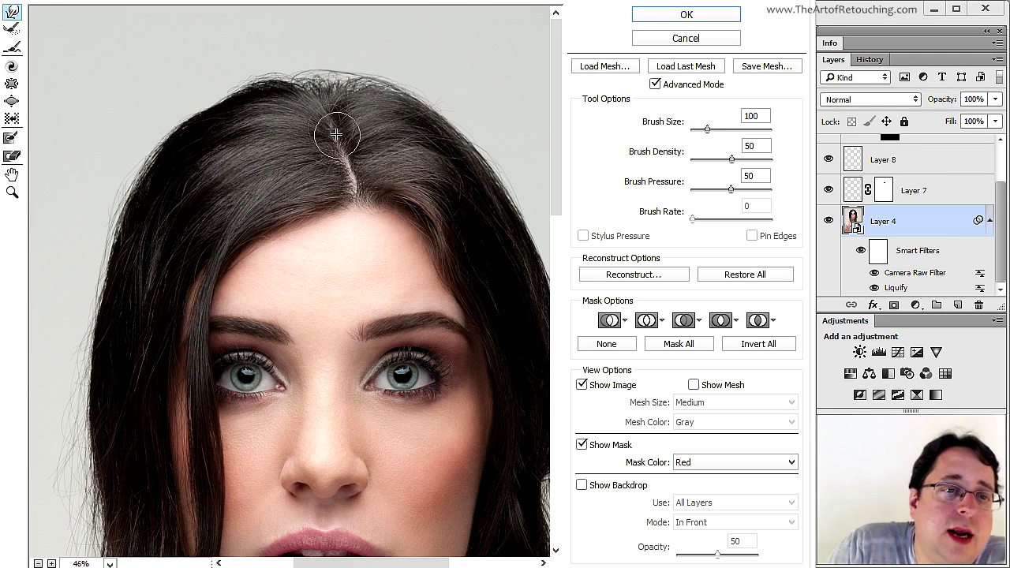
- Enlarge the Liquify brush to 250, finish shaping the hair and apply the filter to Layer 4
{"action": "key", "text": "bracketright"}
{"action": "key", "text": "bracketright"}
{"action": "key", "text": "bracketright"}
{"action": "key", "text": "bracketright"}
{"action": "key", "text": "bracketright"}
{"action": "key", "text": "bracketright"}
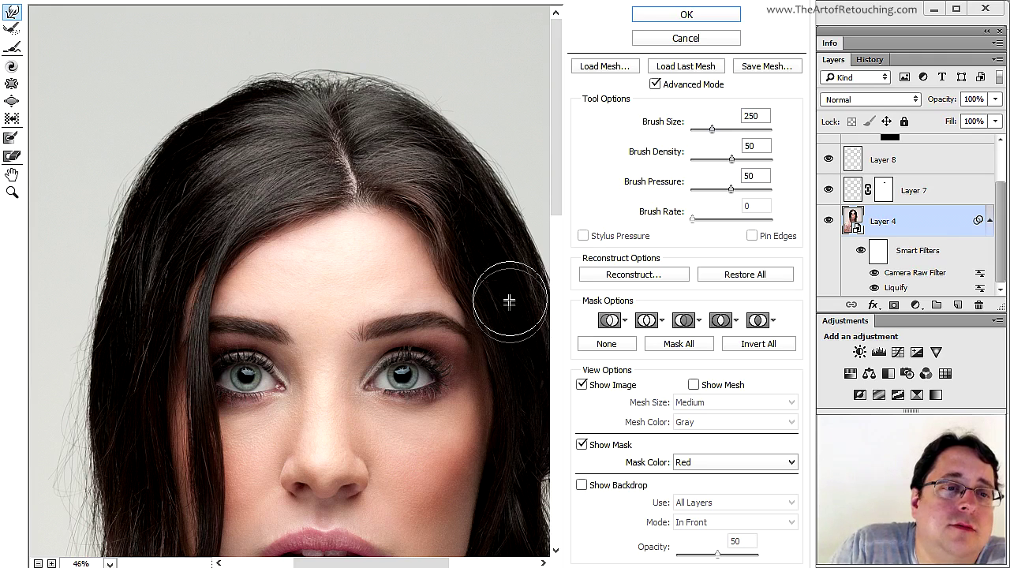
{"action": "left_click", "coordinate": [682, 22]}
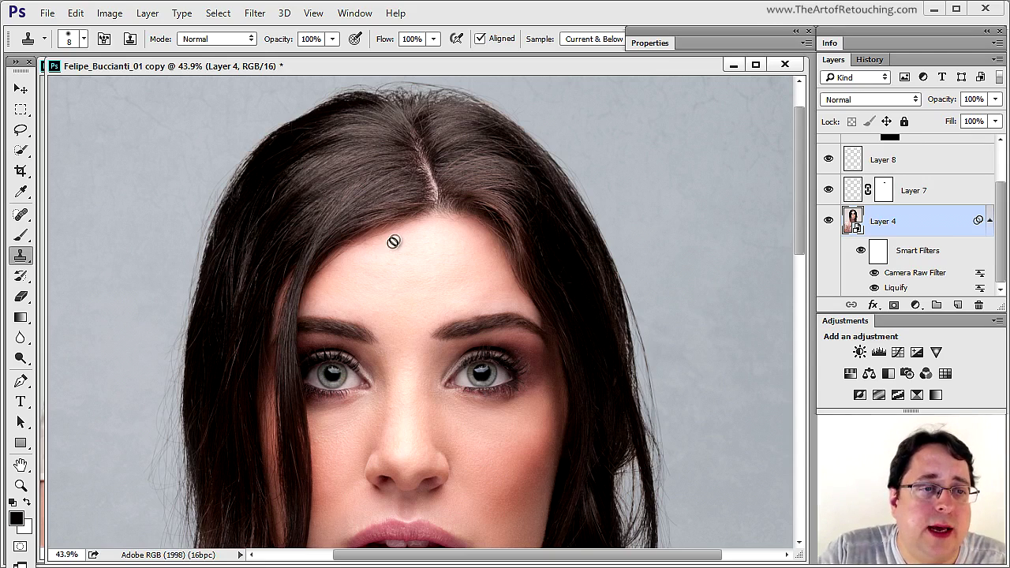
- Select the light parting with a size 30 brush in Quick Mask and darken it with a Curves adjustment layer
{"action": "key", "text": "b"}
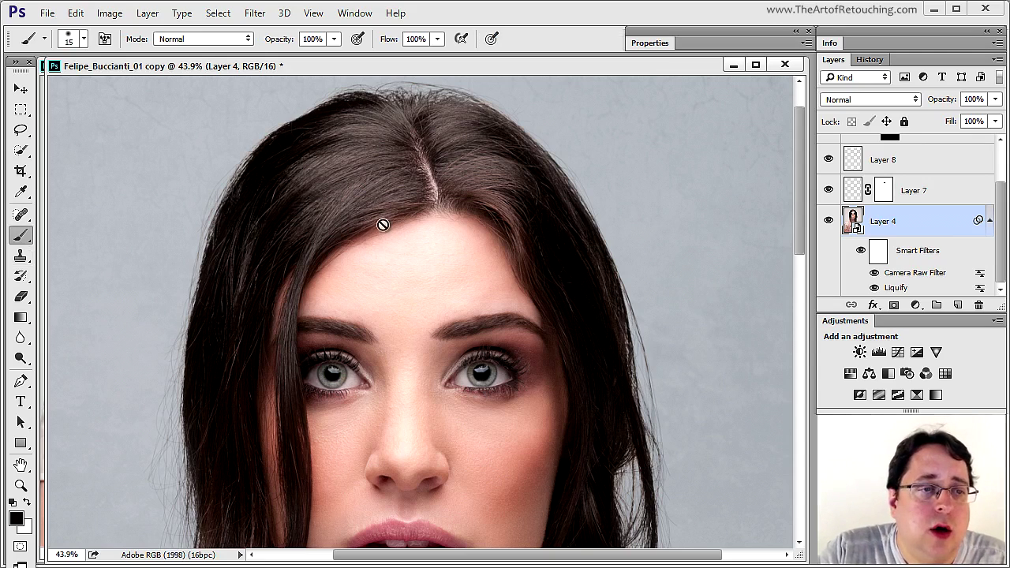
{"action": "left_click", "coordinate": [20, 546]}
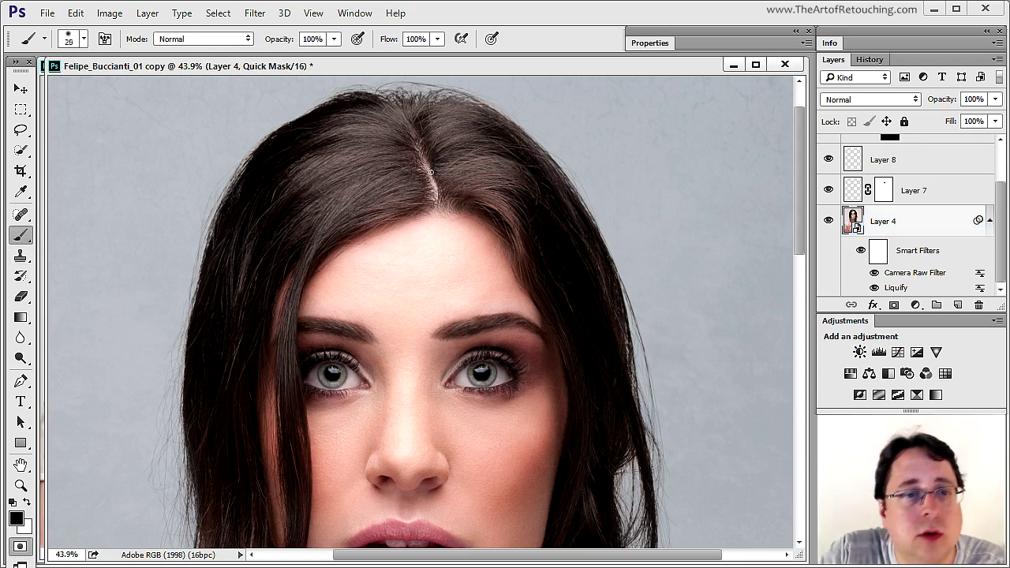
{"action": "left_click_drag", "start_coordinate": [422, 161], "coordinate": [436, 199]}
{"action": "left_click", "coordinate": [21, 546]}
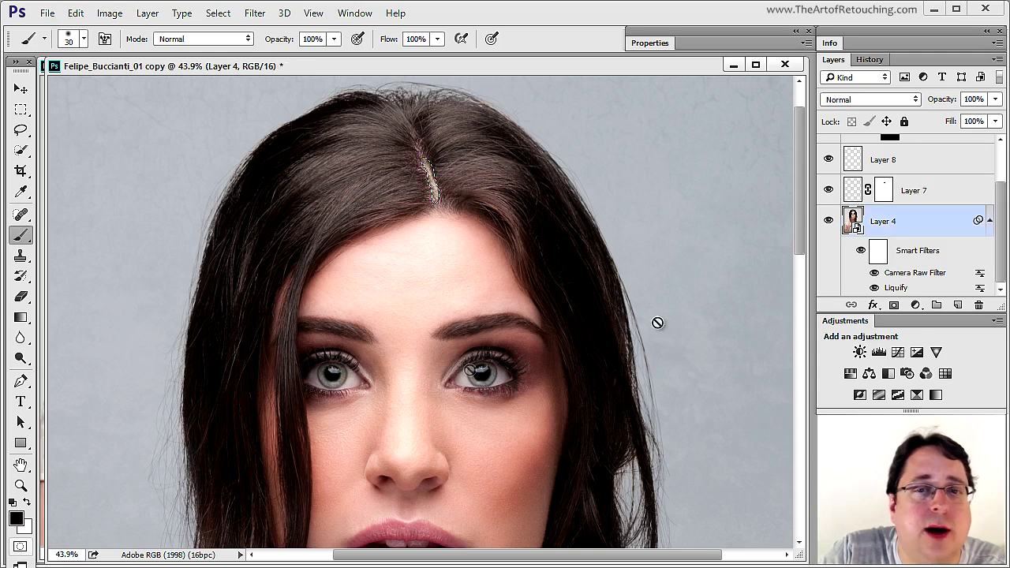
{"action": "left_click", "coordinate": [898, 352]}
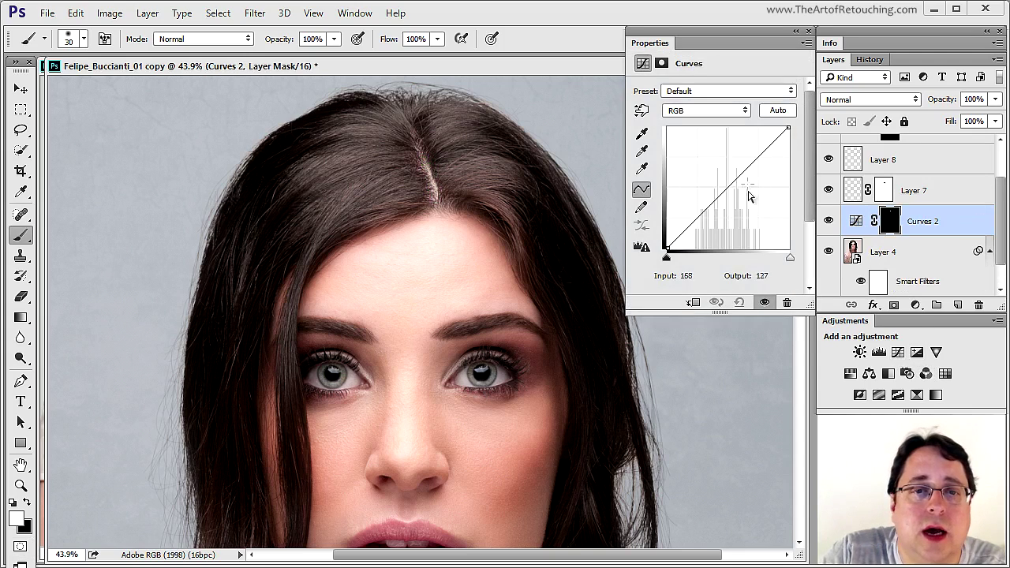
{"action": "left_click_drag", "start_coordinate": [735, 180], "coordinate": [735, 204]}
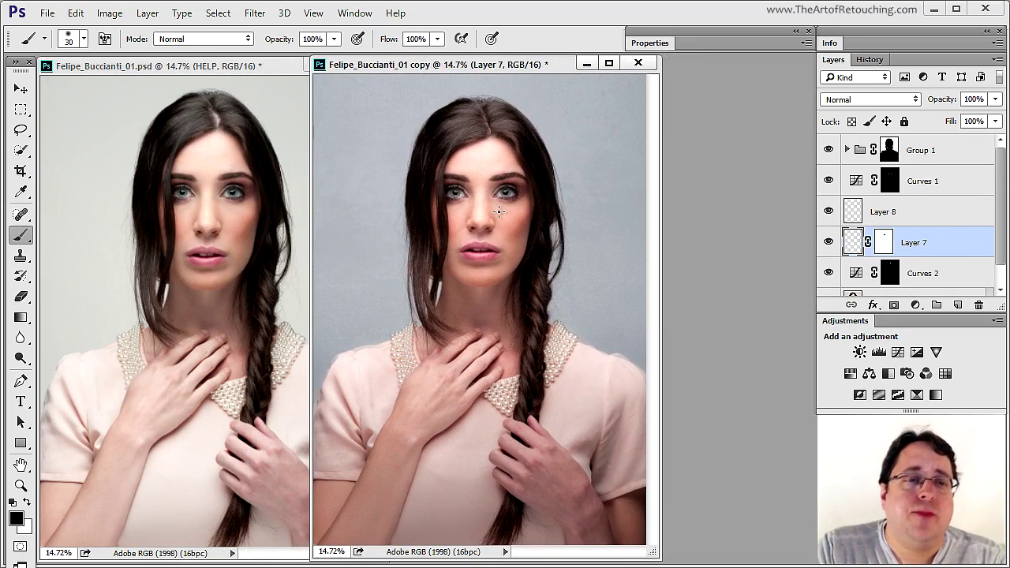
- Duplicate Layer 4 and rasterize the copy
{"action": "left_click_drag", "start_coordinate": [410, 98], "coordinate": [582, 217]}
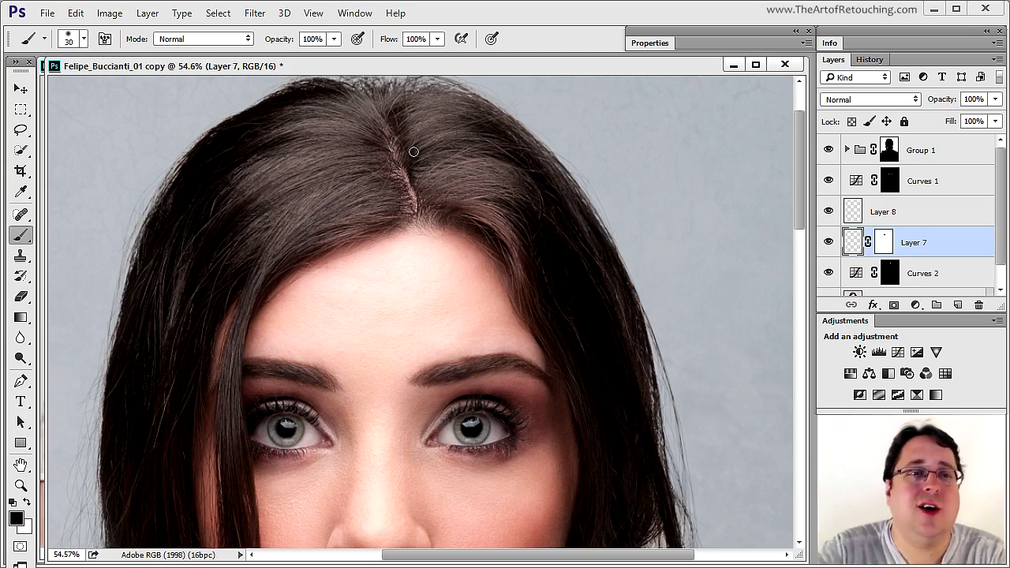
{"action": "scroll", "coordinate": [414, 152], "scroll_direction": "down", "scroll_amount": 2}
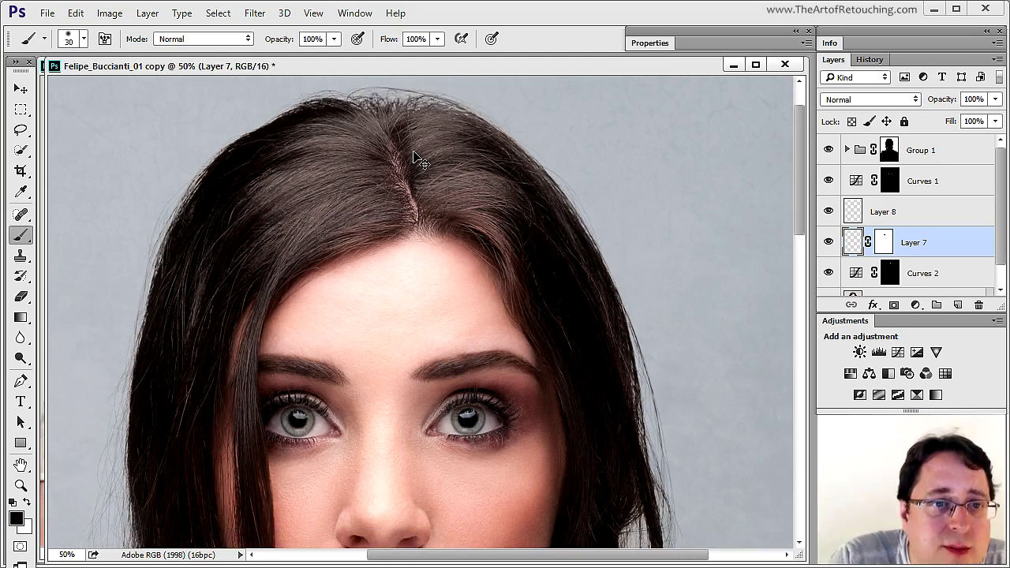
{"action": "left_click", "coordinate": [413, 151], "text": "ctrl"}
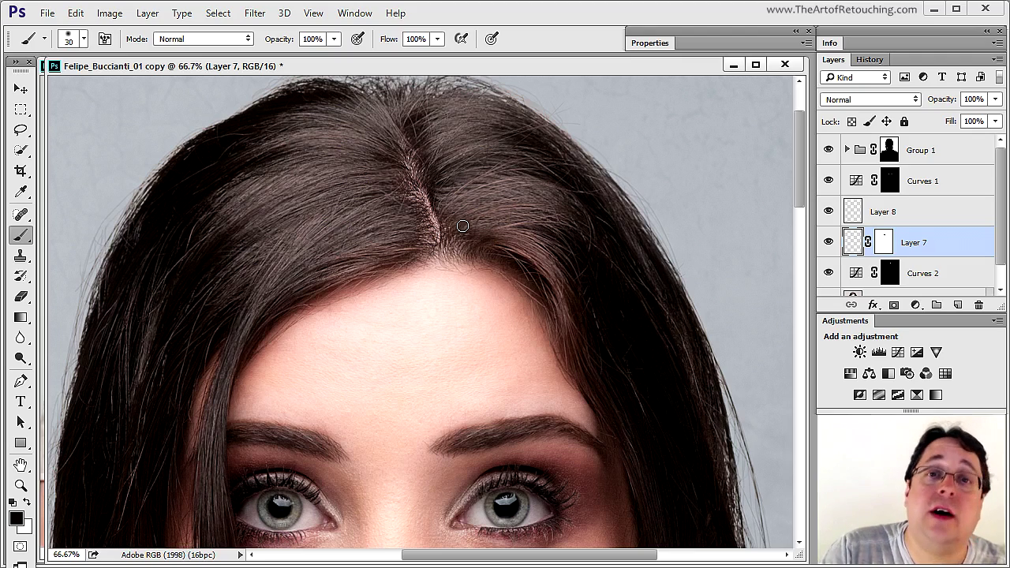
{"action": "left_click", "coordinate": [638, 198], "text": "alt"}
{"action": "left_click_drag", "start_coordinate": [593, 254], "coordinate": [542, 221]}
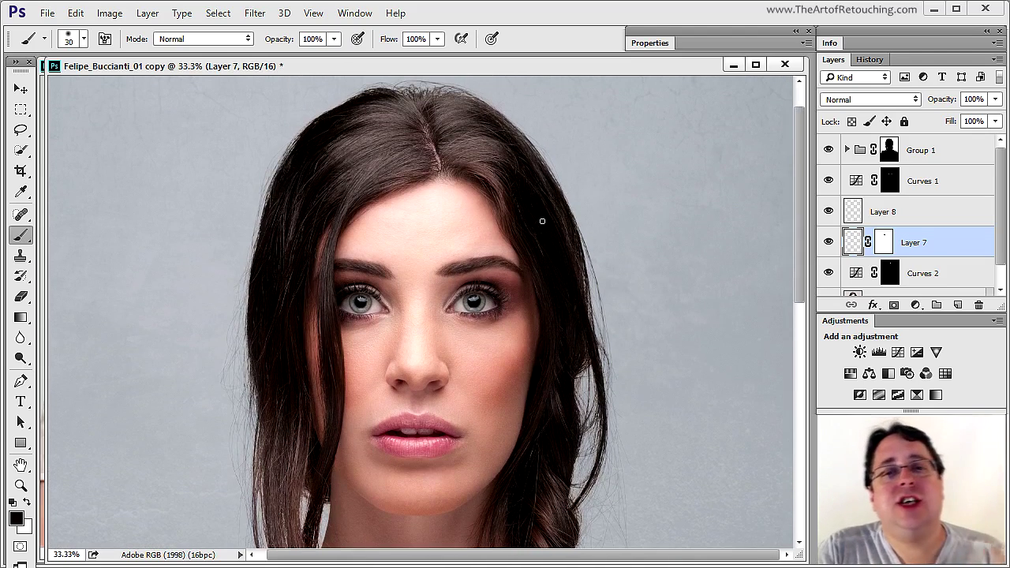
{"action": "scroll", "coordinate": [1004, 270], "scroll_direction": "down", "scroll_amount": 1}
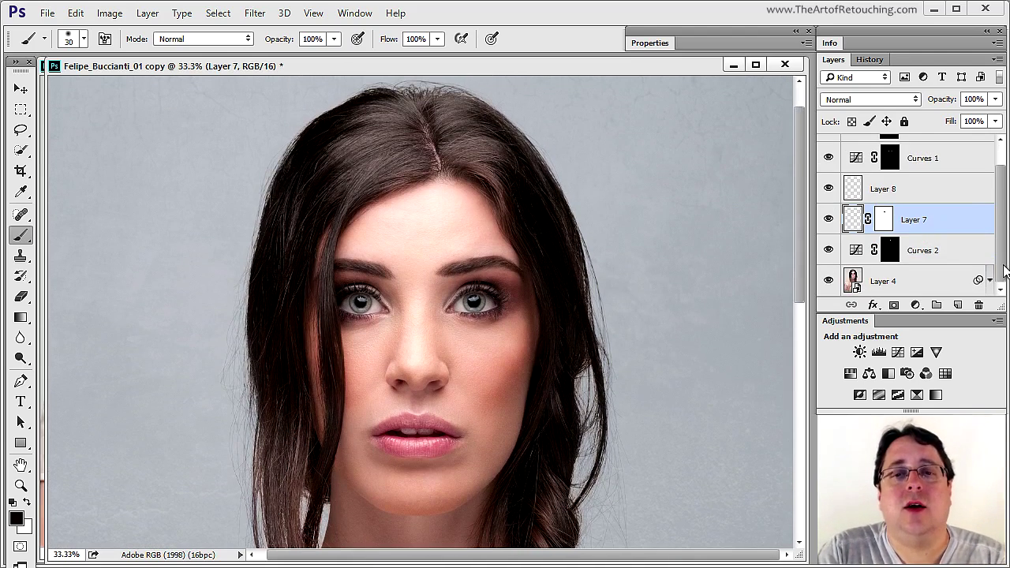
{"action": "left_click", "coordinate": [862, 280]}
{"action": "key", "text": "ctrl+j"}
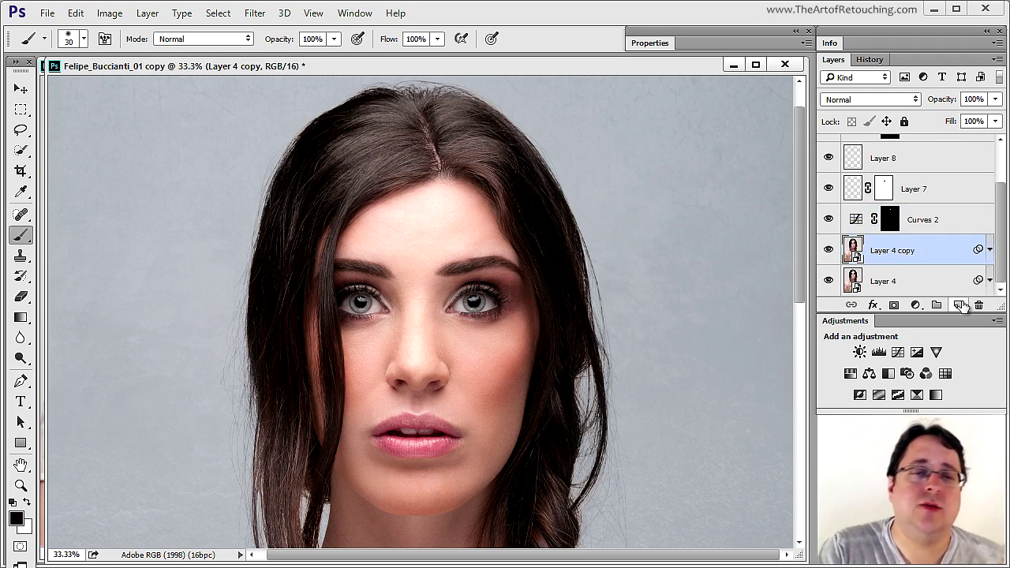
{"action": "right_click", "coordinate": [933, 252]}
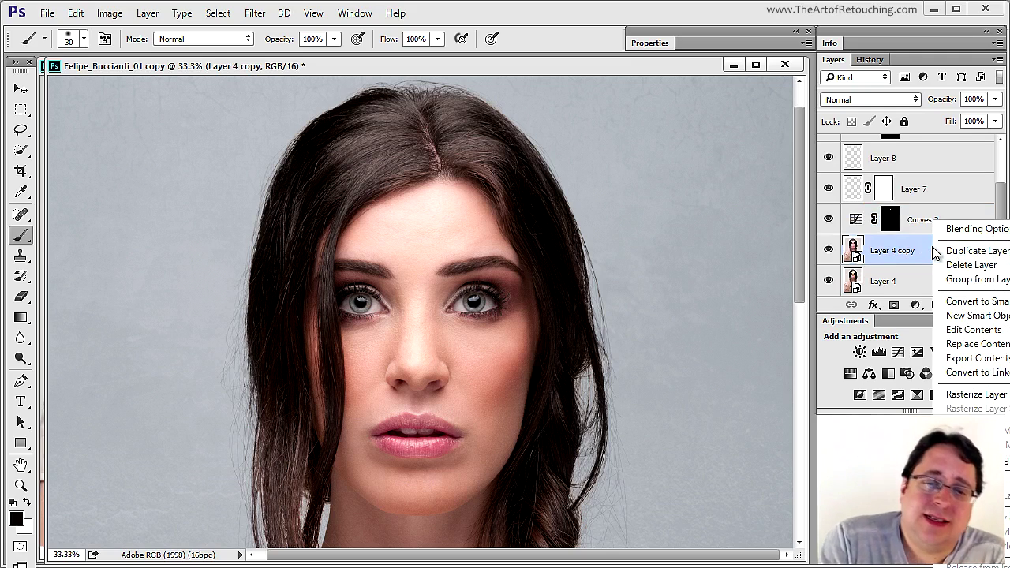
{"action": "left_click", "coordinate": [974, 395]}
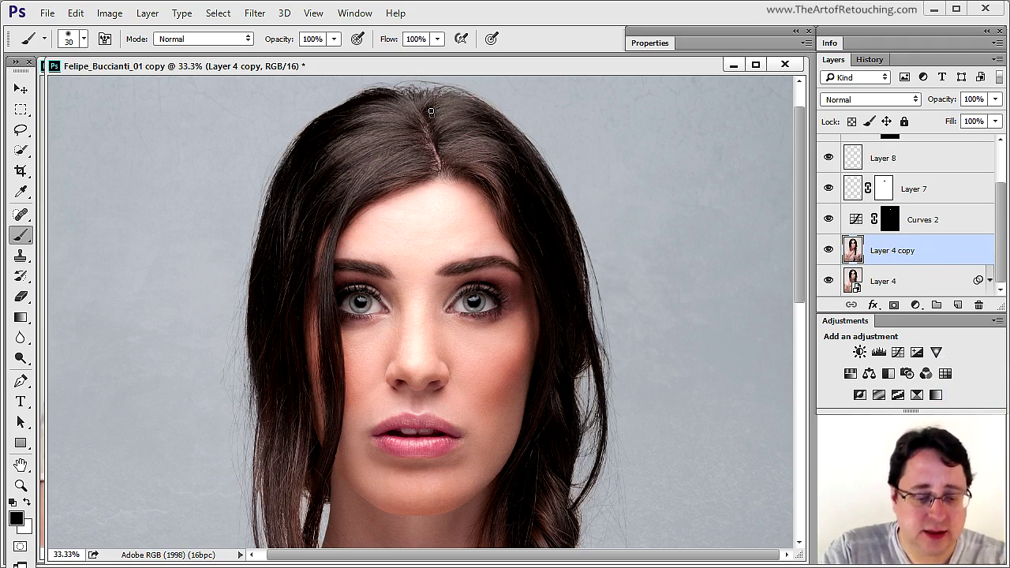
- Paint a Quick Mask band over the hair's crown and sides with a soft size 400 brush
{"action": "left_click", "coordinate": [21, 547]}
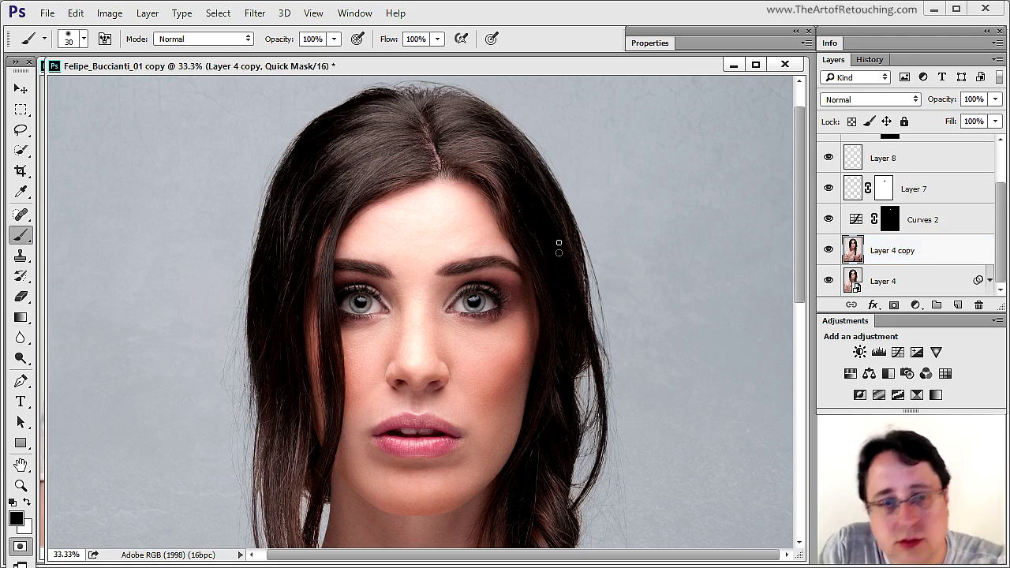
{"action": "key", "text": "bracketright"}
{"action": "key", "text": "bracketright"}
{"action": "key", "text": "bracketright"}
{"action": "key", "text": "bracketright"}
{"action": "key", "text": "bracketright"}
{"action": "key", "text": "bracketright"}
{"action": "mouse_move", "coordinate": [568, 244]}
{"action": "left_mouse_down"}
{"action": "mouse_move", "coordinate": [546, 168]}
{"action": "mouse_move", "coordinate": [509, 131]}
{"action": "mouse_move", "coordinate": [471, 107]}
{"action": "mouse_move", "coordinate": [414, 94]}
{"action": "mouse_move", "coordinate": [375, 102]}
{"action": "mouse_move", "coordinate": [333, 128]}
{"action": "mouse_move", "coordinate": [296, 180]}
{"action": "mouse_move", "coordinate": [267, 258]}
{"action": "mouse_move", "coordinate": [270, 385]}
{"action": "mouse_move", "coordinate": [270, 257]}
{"action": "mouse_move", "coordinate": [290, 202]}
{"action": "mouse_move", "coordinate": [377, 128]}
{"action": "mouse_move", "coordinate": [444, 124]}
{"action": "mouse_move", "coordinate": [520, 166]}
{"action": "mouse_move", "coordinate": [558, 205]}
{"action": "mouse_move", "coordinate": [584, 252]}
{"action": "left_mouse_up"}
{"action": "key", "text": "bracketright"}
{"action": "key", "text": "bracketright"}
{"action": "key", "text": "bracketright"}
{"action": "key", "text": "bracketright"}
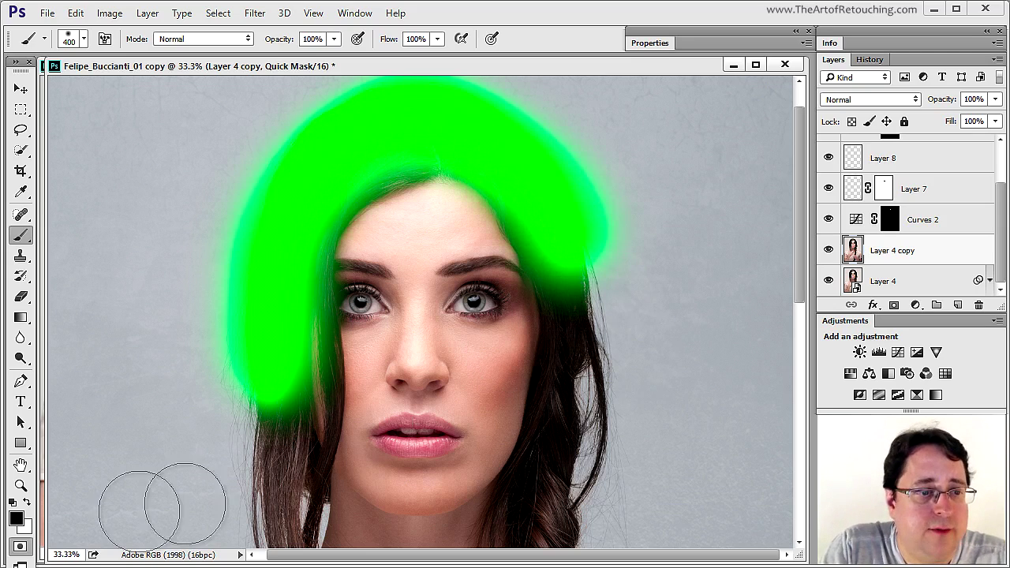
- Trim the Quick Mask band's inner edge in white, add the selection as Layer 4 copy's mask and check it without Layer 4
{"action": "left_click", "coordinate": [31, 512]}
{"action": "mouse_move", "coordinate": [580, 308]}
{"action": "left_mouse_down"}
{"action": "mouse_move", "coordinate": [505, 324]}
{"action": "mouse_move", "coordinate": [482, 237]}
{"action": "mouse_move", "coordinate": [454, 205]}
{"action": "mouse_move", "coordinate": [422, 191]}
{"action": "mouse_move", "coordinate": [375, 211]}
{"action": "mouse_move", "coordinate": [348, 243]}
{"action": "mouse_move", "coordinate": [339, 343]}
{"action": "mouse_move", "coordinate": [391, 205]}
{"action": "mouse_move", "coordinate": [431, 177]}
{"action": "mouse_move", "coordinate": [454, 178]}
{"action": "mouse_move", "coordinate": [501, 206]}
{"action": "mouse_move", "coordinate": [543, 336]}
{"action": "left_mouse_up"}
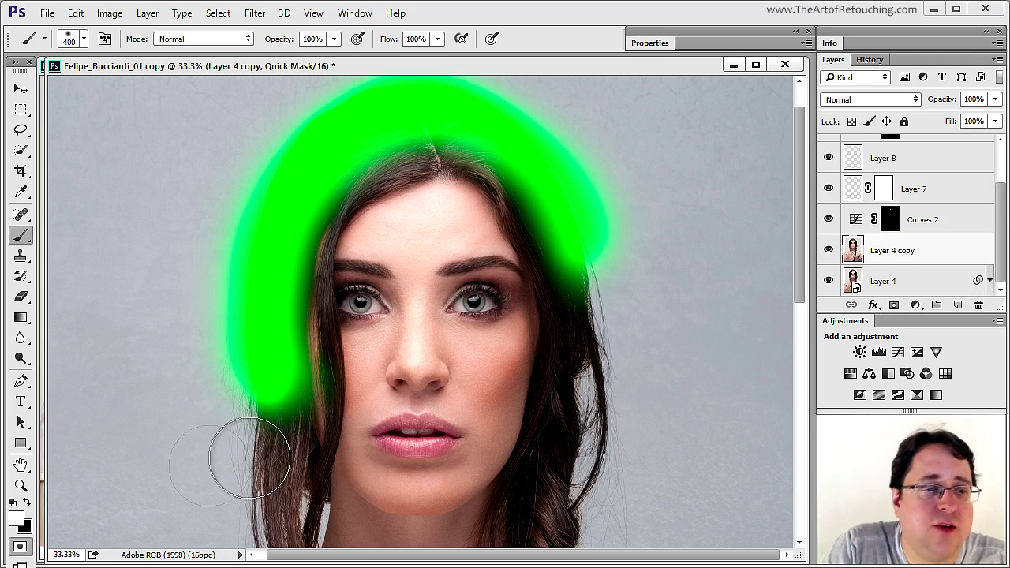
{"action": "left_click", "coordinate": [22, 550]}
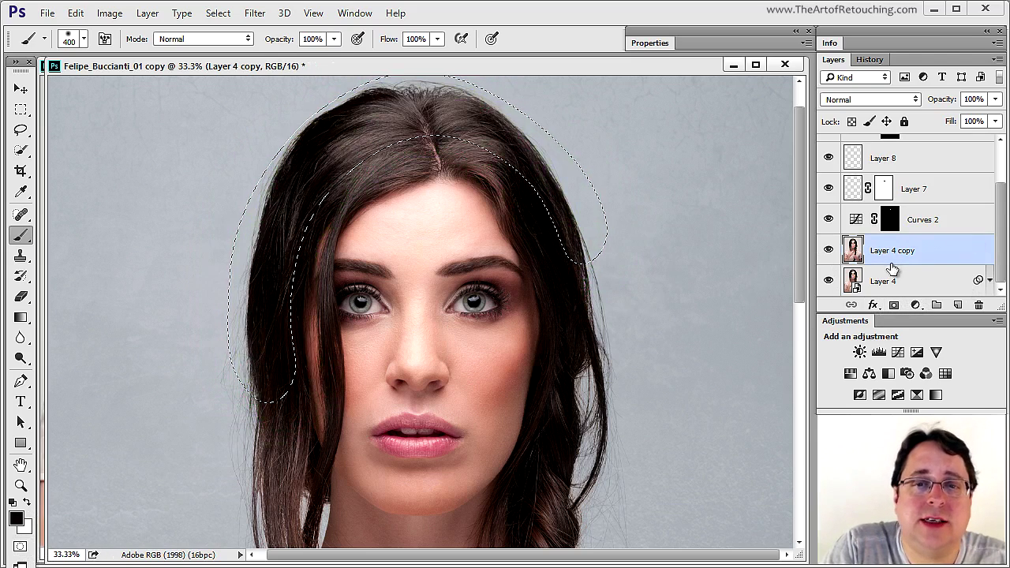
{"action": "left_click", "coordinate": [895, 306]}
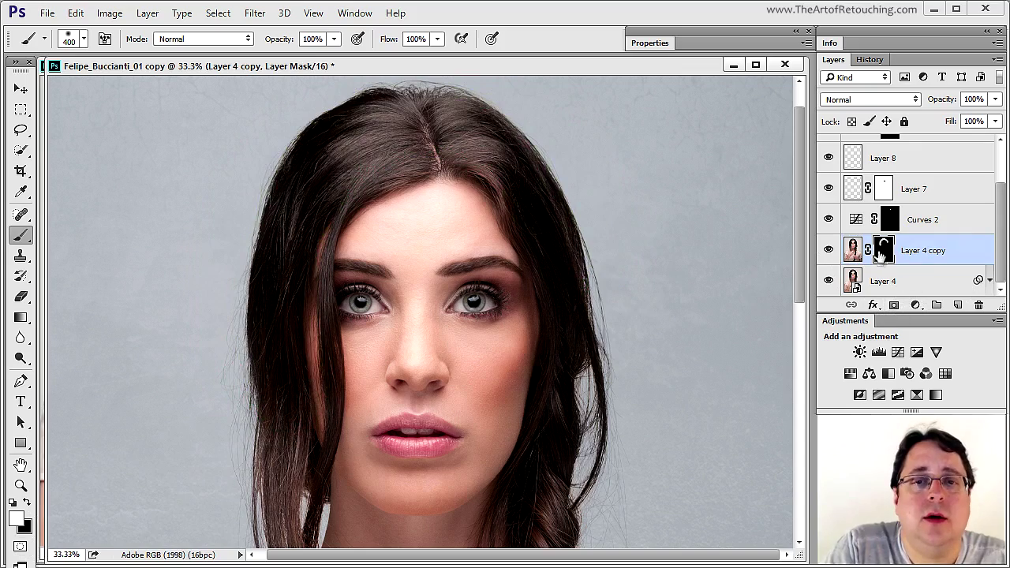
{"action": "left_click", "coordinate": [829, 281]}
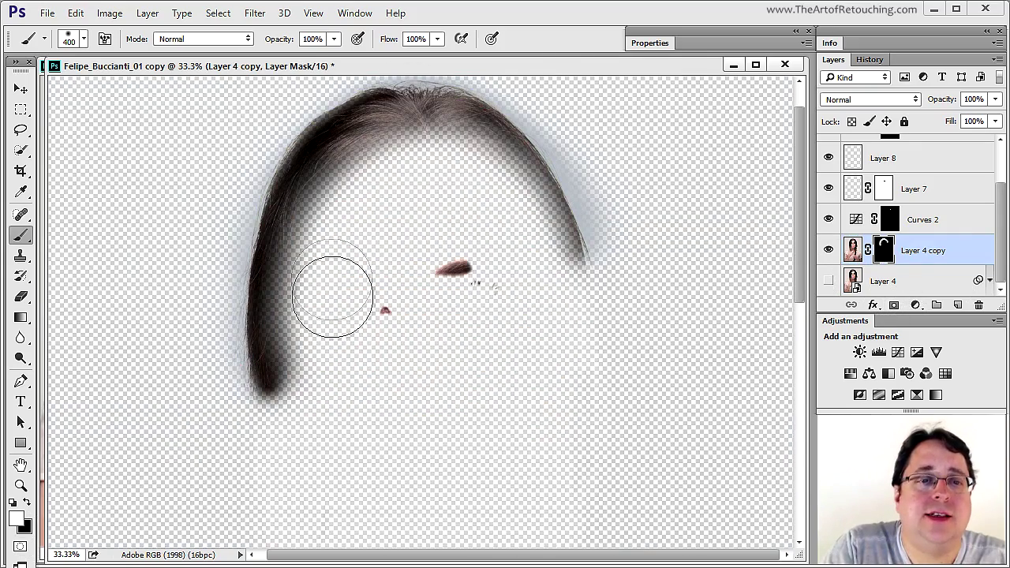
{"action": "left_click", "coordinate": [829, 281]}
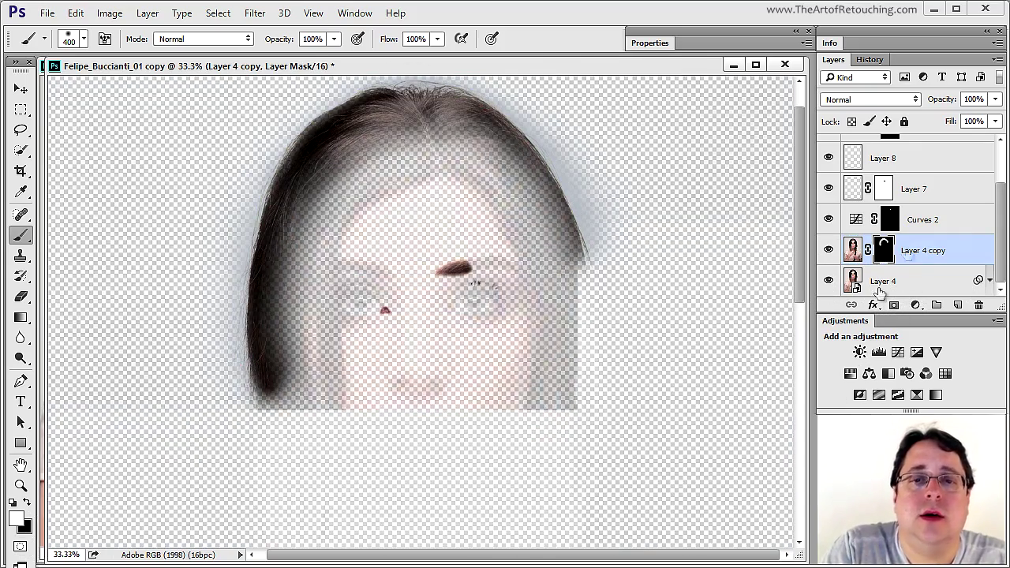
- Apply a Gaussian Blur with a 2.8 pixel radius to the Layer 4 copy's image over the hair and review the result
{"action": "left_click", "coordinate": [854, 250]}
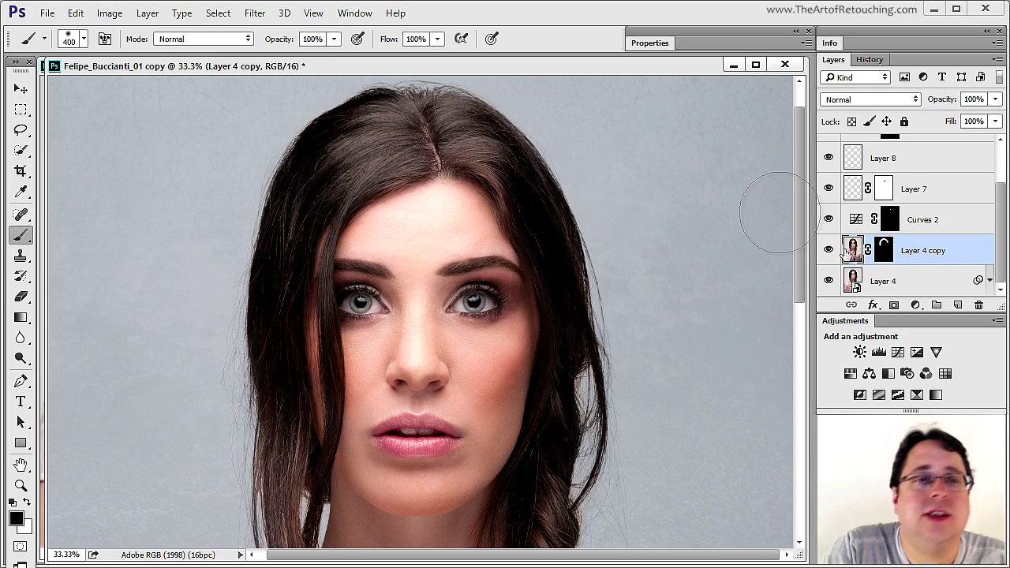
{"action": "left_click_drag", "start_coordinate": [541, 211], "coordinate": [541, 250]}
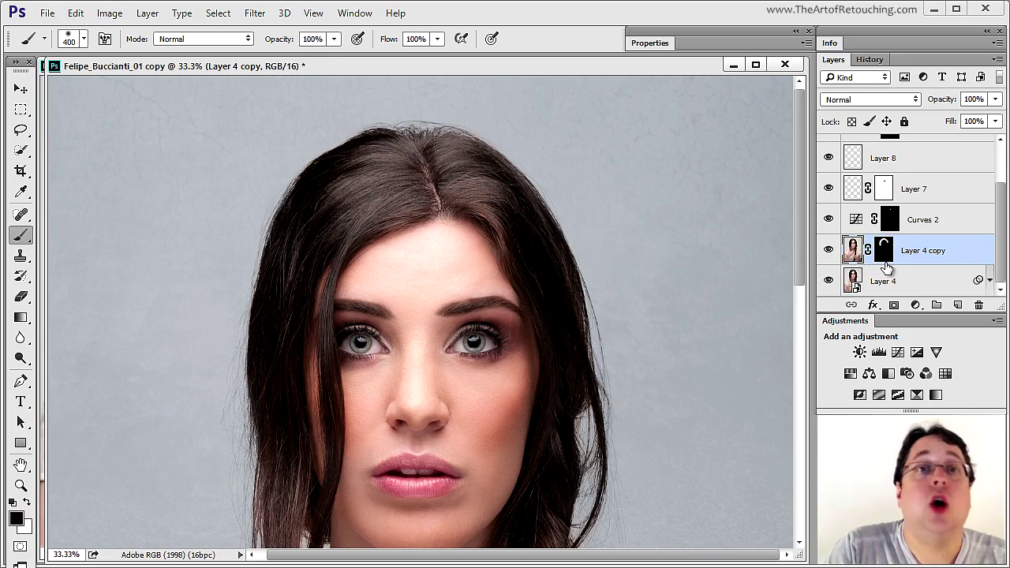
{"action": "scroll", "coordinate": [415, 176], "scroll_direction": "up", "scroll_amount": 2}
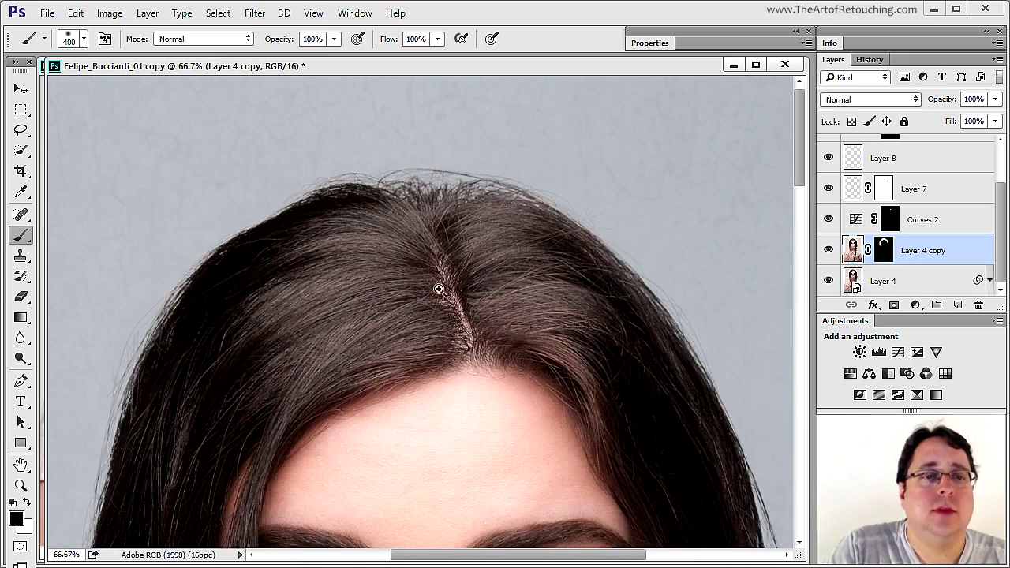
{"action": "left_click", "coordinate": [255, 12]}
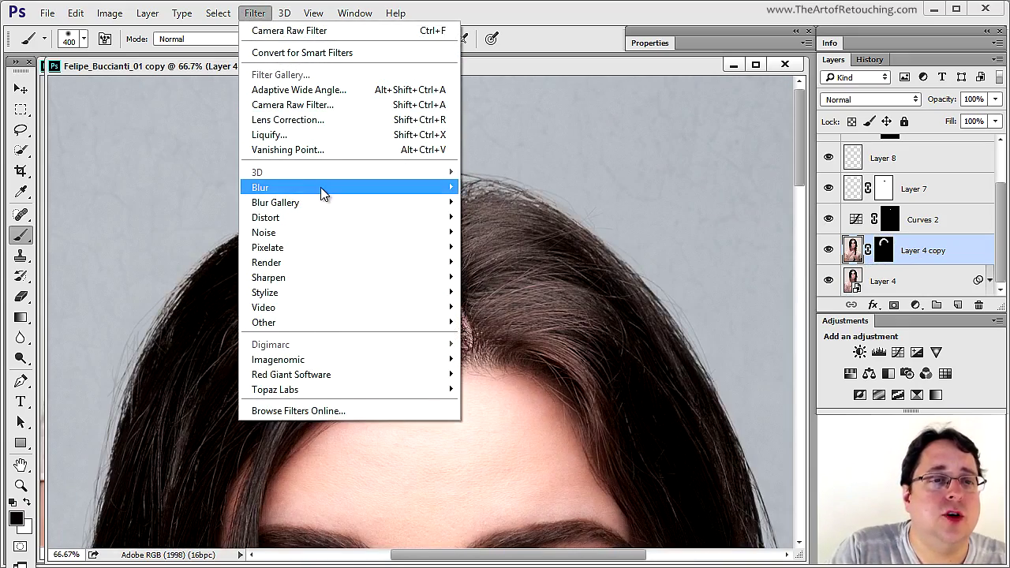
{"action": "mouse_move", "coordinate": [322, 190]}
{"action": "left_click", "coordinate": [513, 247]}
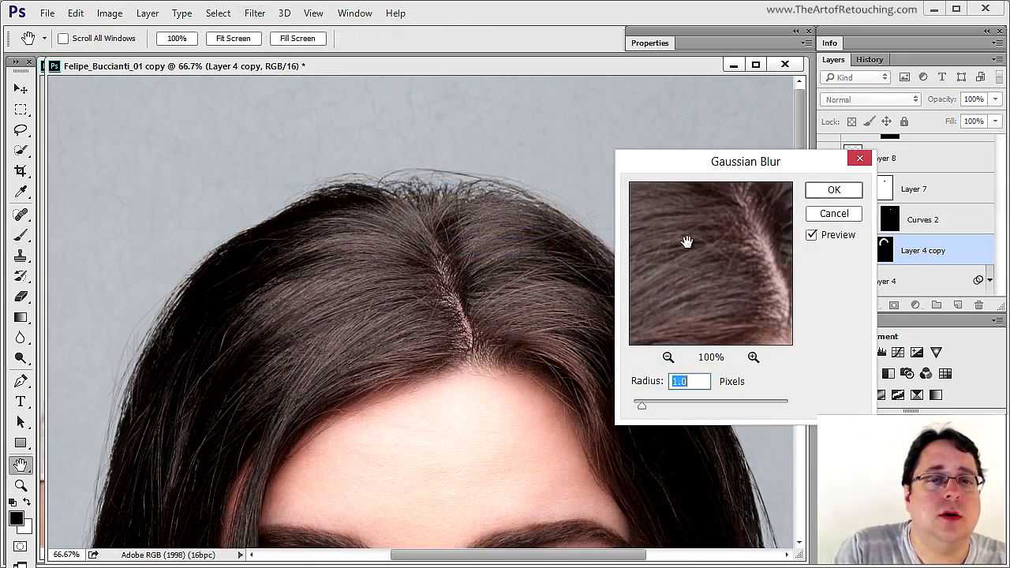
{"action": "left_click_drag", "start_coordinate": [641, 408], "coordinate": [696, 412]}
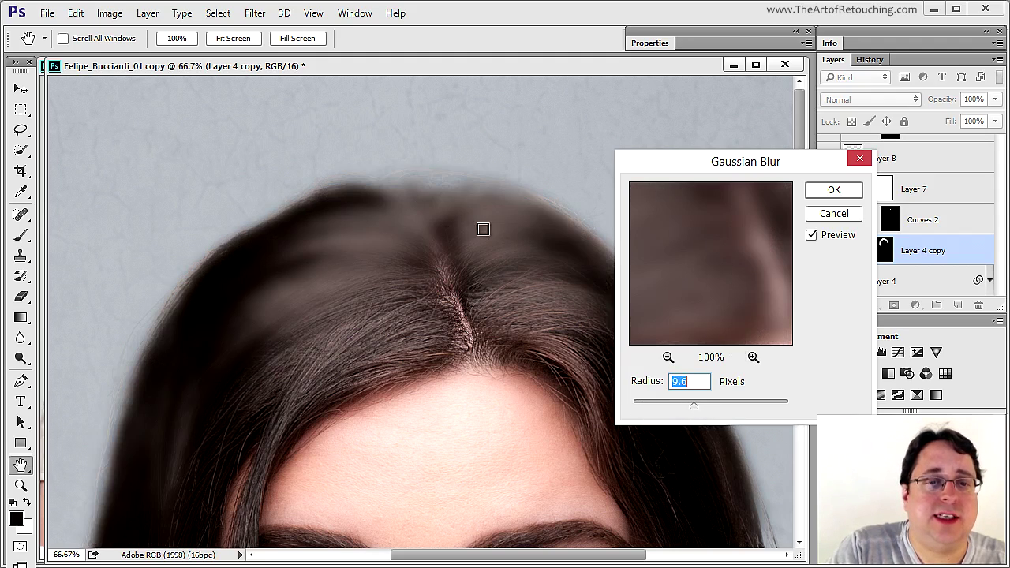
{"action": "left_click_drag", "start_coordinate": [694, 401], "coordinate": [658, 411]}
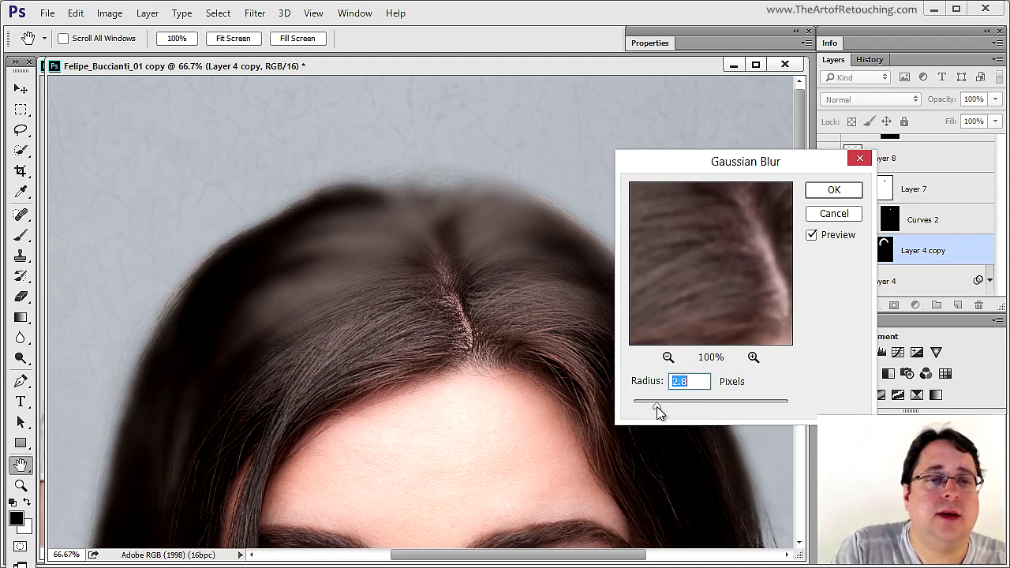
{"action": "left_click", "coordinate": [831, 191]}
{"action": "key", "text": "b"}
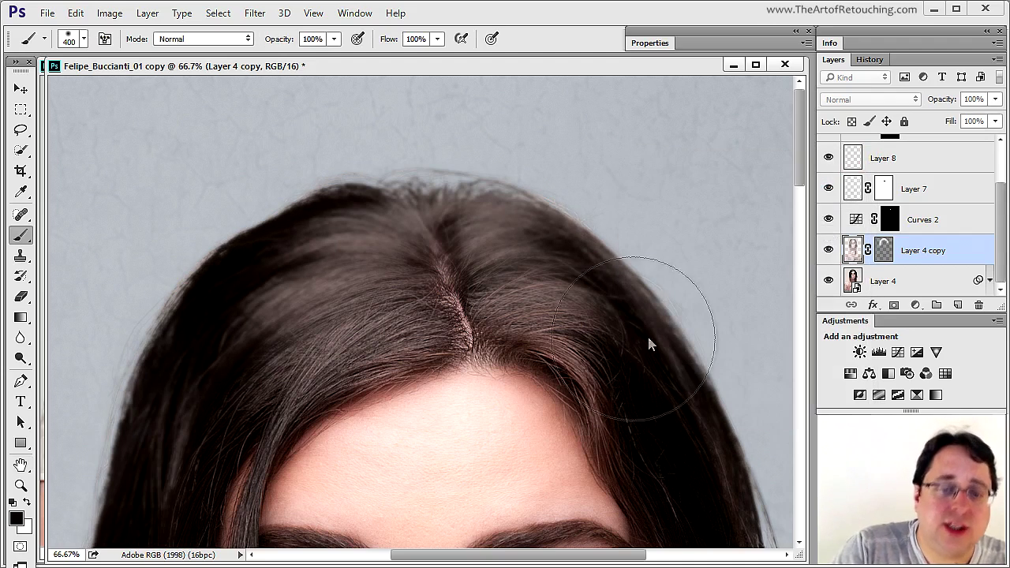
{"action": "key", "text": "ctrl+minus"}
{"action": "key", "text": "ctrl+minus"}
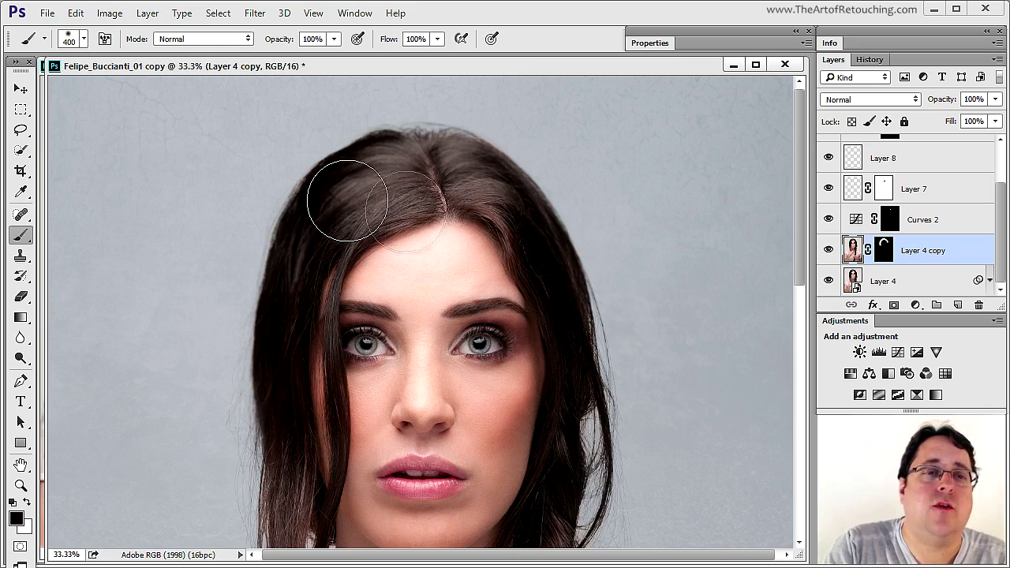
{"action": "scroll", "coordinate": [944, 241], "scroll_direction": "up", "scroll_amount": 2}
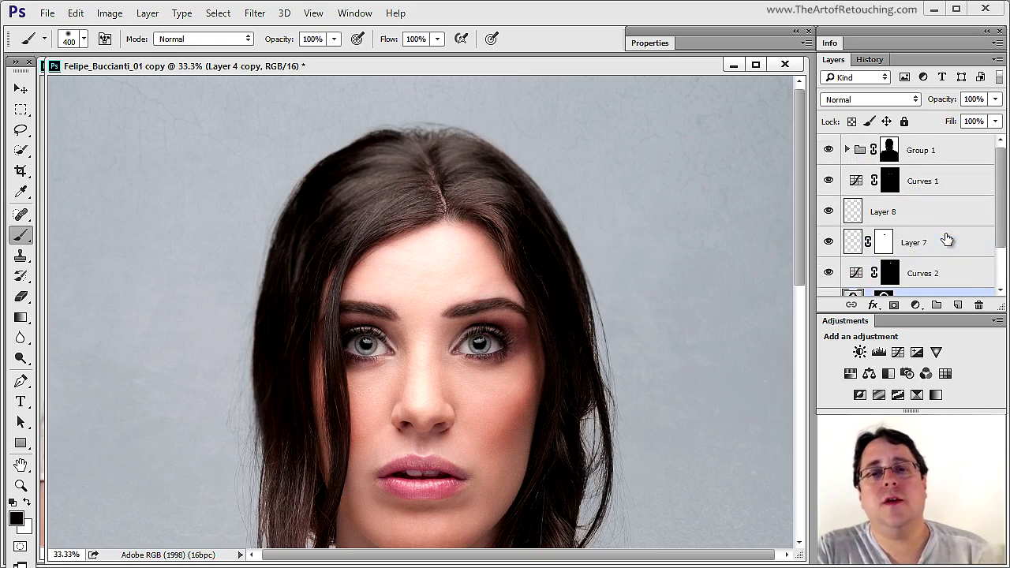
{"action": "scroll", "coordinate": [927, 242], "scroll_direction": "down", "scroll_amount": 1}
{"action": "scroll", "coordinate": [927, 242], "scroll_direction": "down", "scroll_amount": 1}
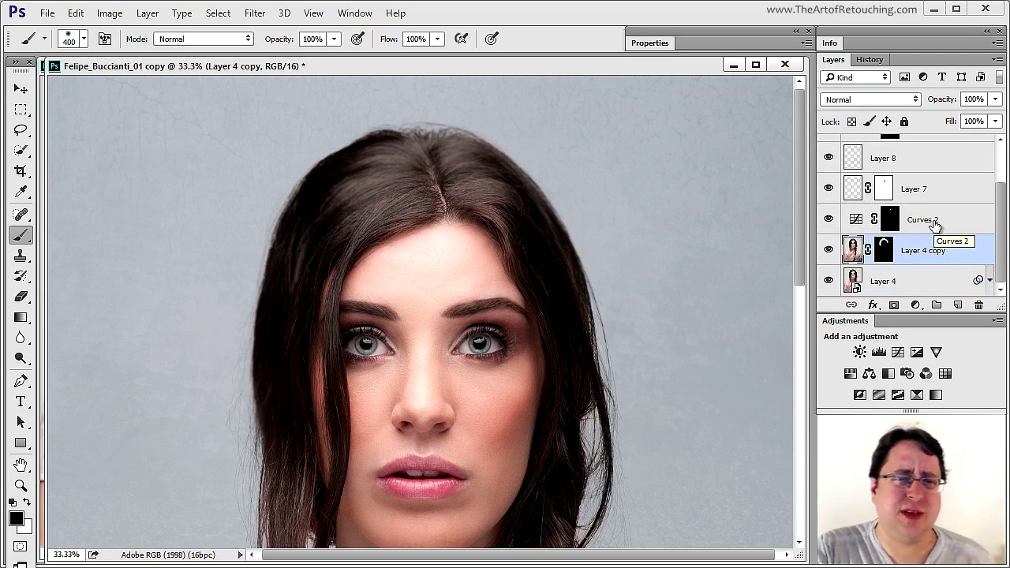
{"action": "scroll", "coordinate": [701, 362], "scroll_direction": "down", "scroll_amount": 1}
{"action": "scroll", "coordinate": [700, 362], "scroll_direction": "down", "scroll_amount": 3}
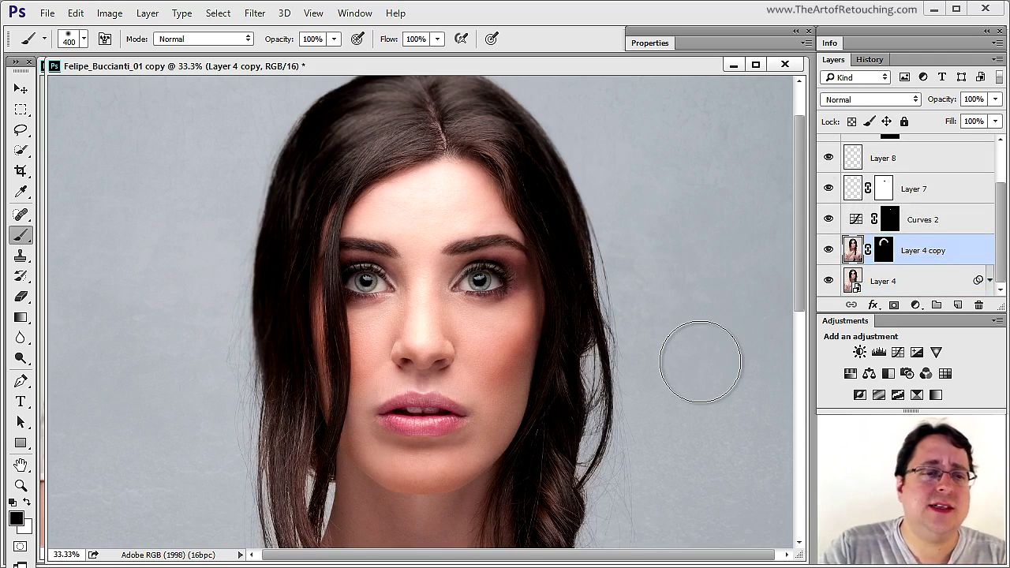